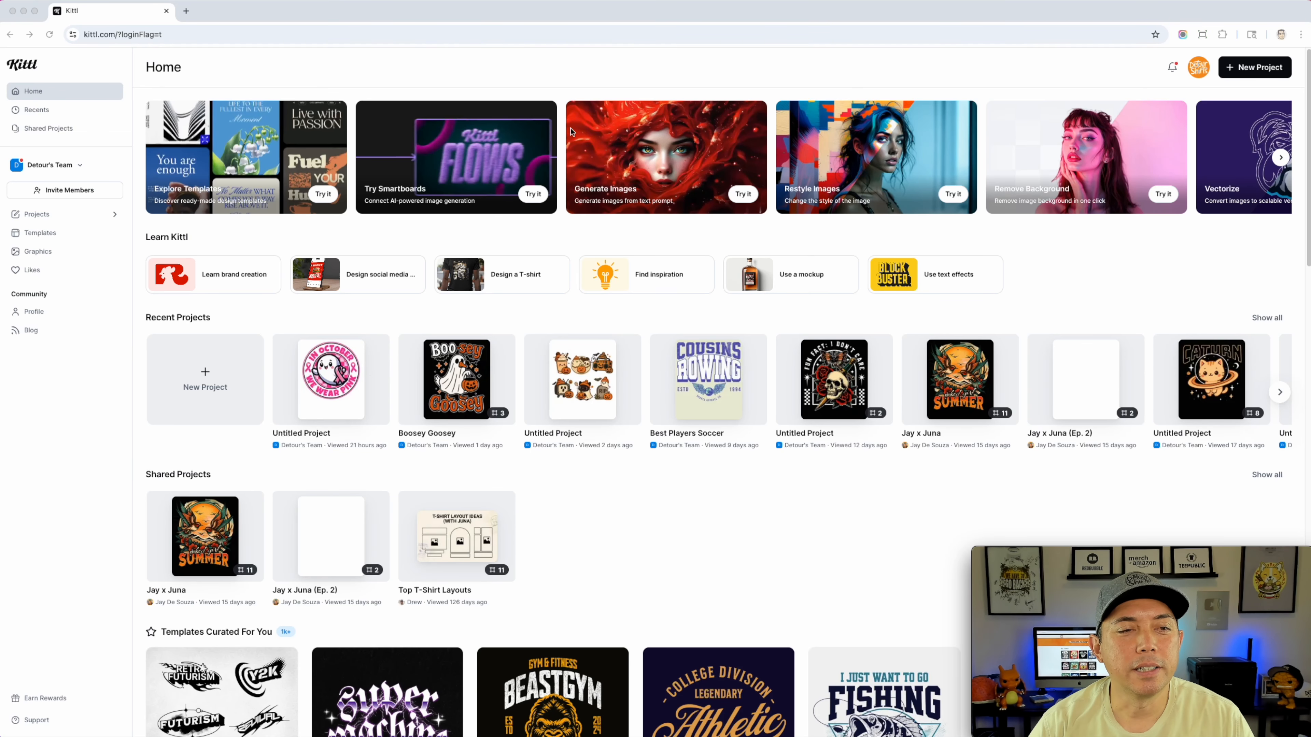
Create a new project with the print-on-demand Merch by Amazon T-Shirt artboard, 4500 × 5400 px
{"action": "left_click", "coordinate": [209, 374]}
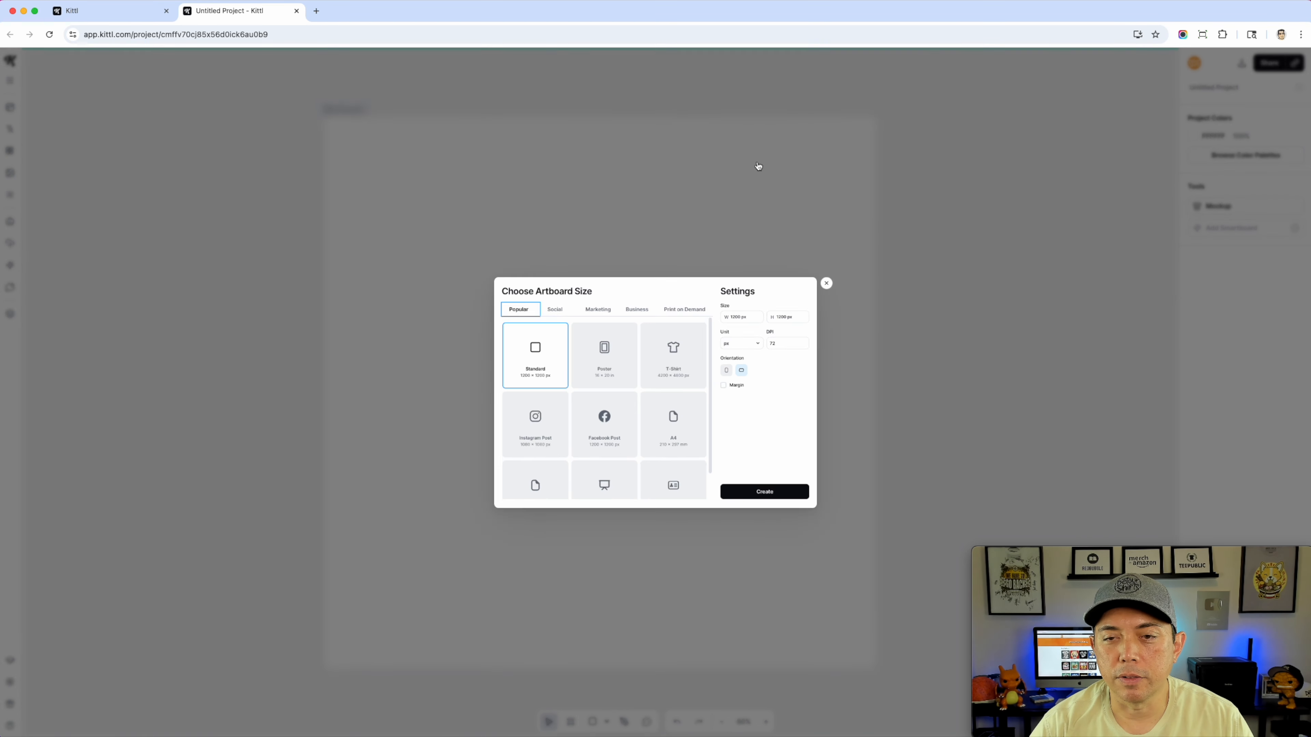
{"action": "left_click", "coordinate": [694, 271]}
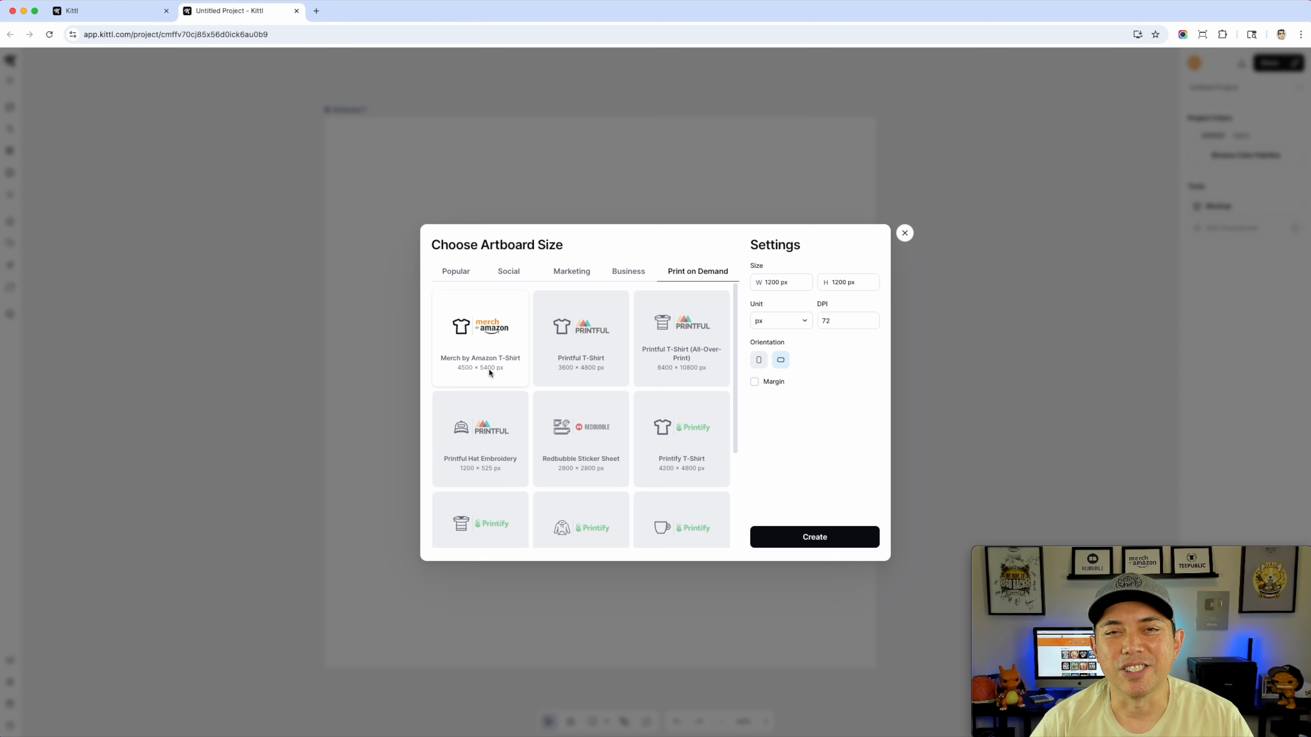
{"action": "left_click", "coordinate": [481, 348]}
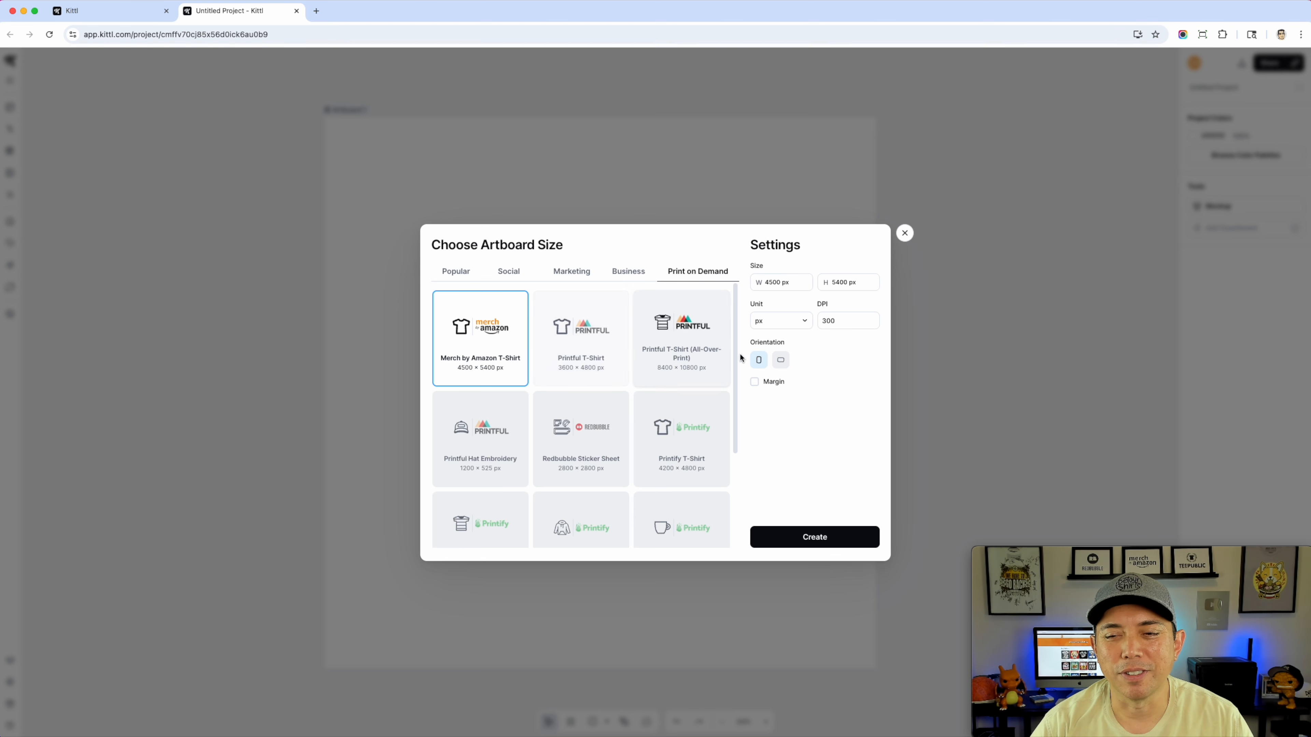
{"action": "left_click", "coordinate": [840, 533]}
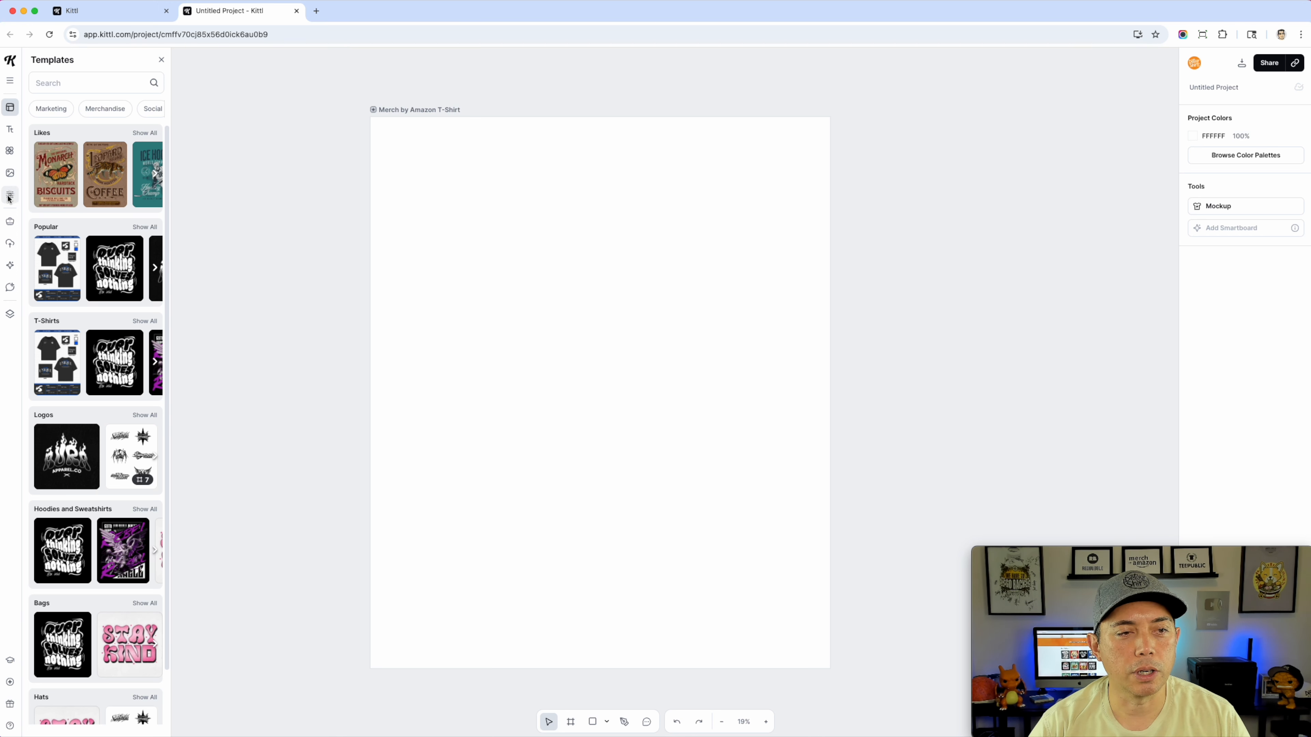
Search the Kittl AI images for "ghost" and browse the results for a suitable illustration
{"action": "left_click", "coordinate": [10, 172]}
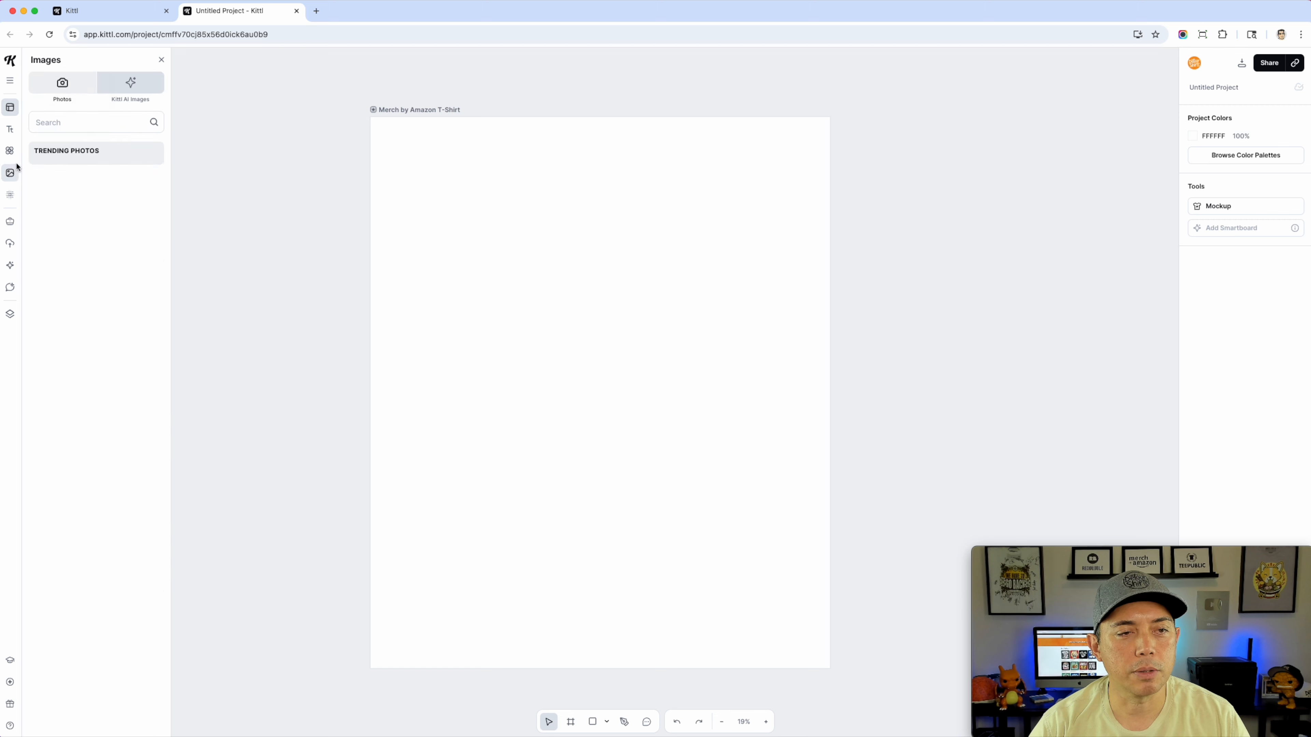
{"action": "left_click", "coordinate": [136, 82]}
{"action": "left_click", "coordinate": [83, 125]}
{"action": "type", "text": "ghost"}
{"action": "key", "text": "Return"}
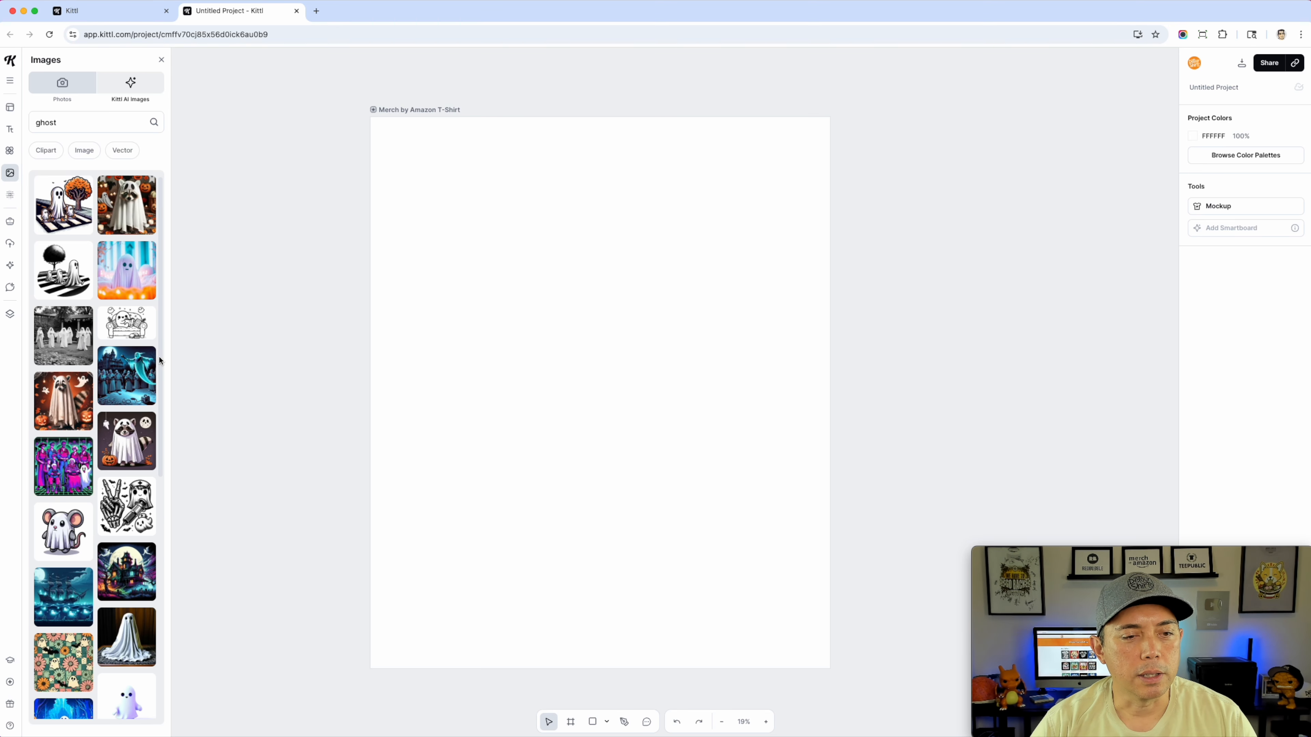
{"action": "scroll", "coordinate": [111, 440], "scroll_direction": "down", "scroll_amount": 10}
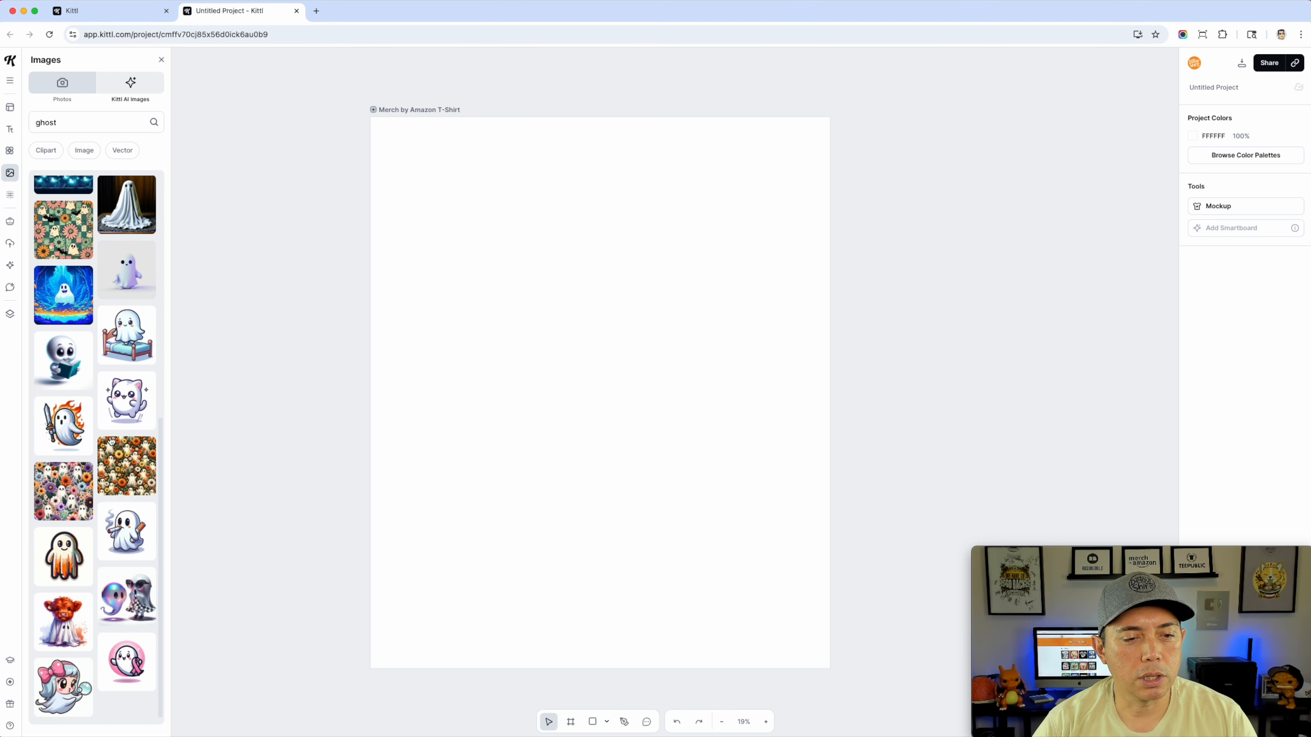
{"action": "scroll", "coordinate": [111, 441], "scroll_direction": "down", "scroll_amount": 2}
{"action": "scroll", "coordinate": [126, 482], "scroll_direction": "down", "scroll_amount": 8}
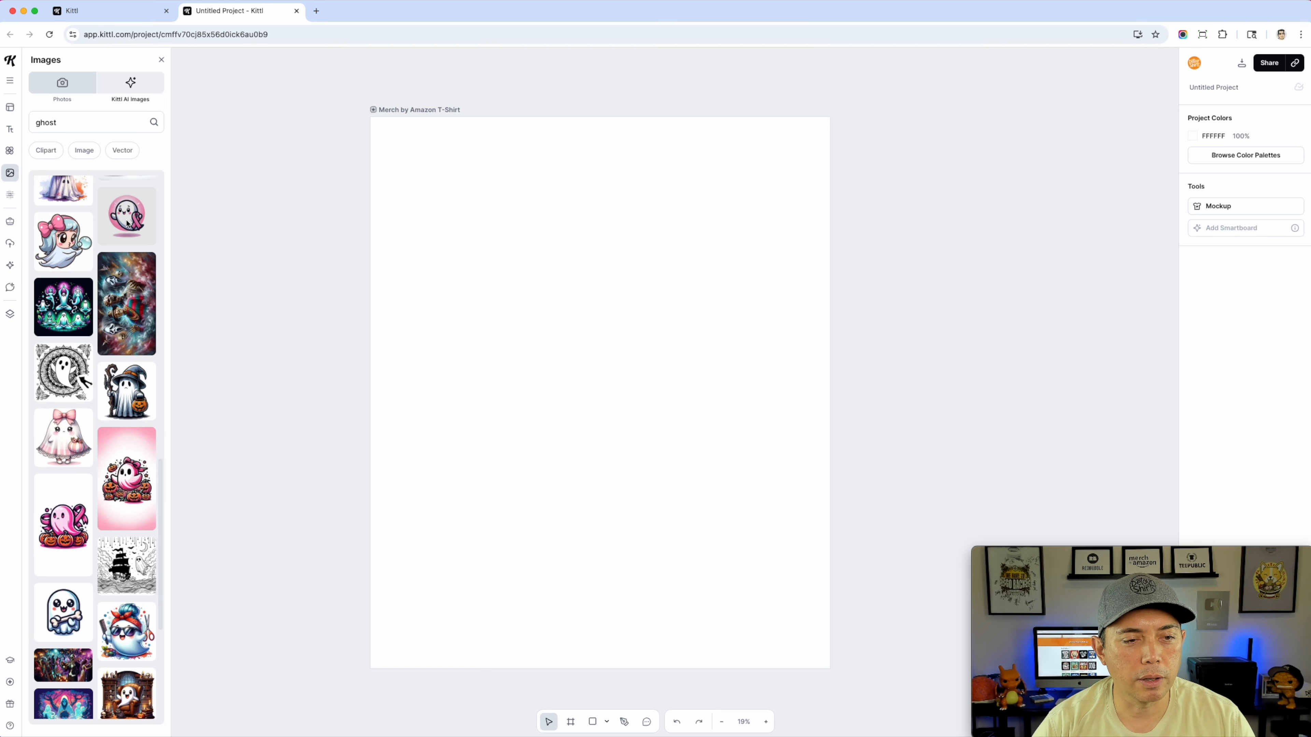
{"action": "scroll", "coordinate": [105, 524], "scroll_direction": "down", "scroll_amount": 6}
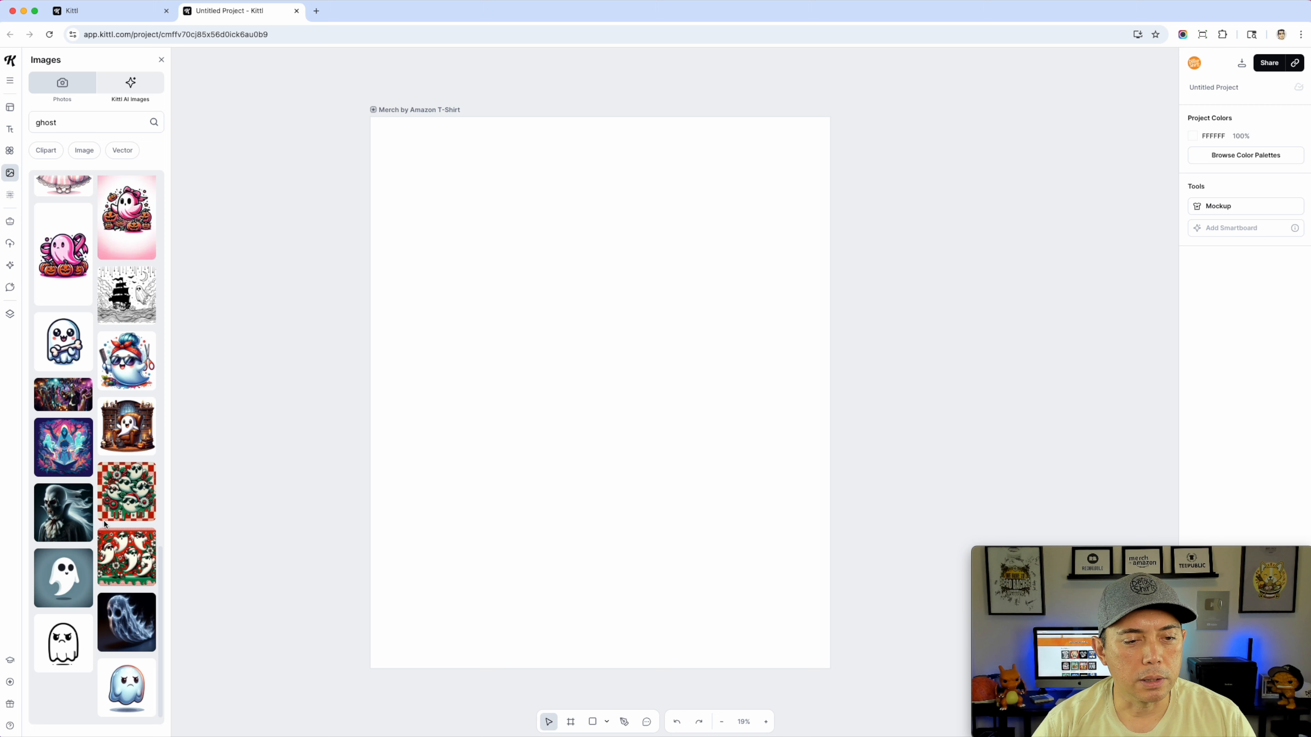
{"action": "scroll", "coordinate": [105, 517], "scroll_direction": "down", "scroll_amount": 10}
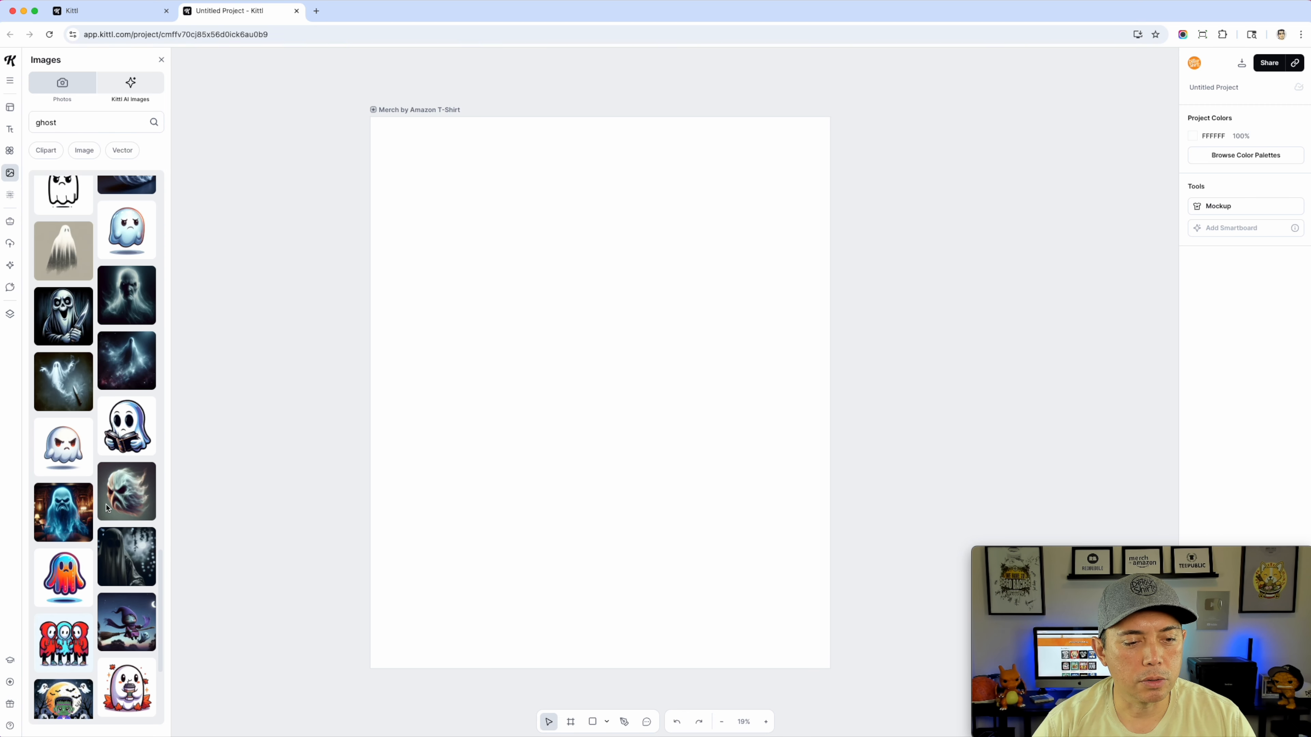
Narrow the AI image search to "ghost coffee" and look over the matching illustrations
{"action": "left_click", "coordinate": [72, 122]}
{"action": "type", "text": "coffee"}
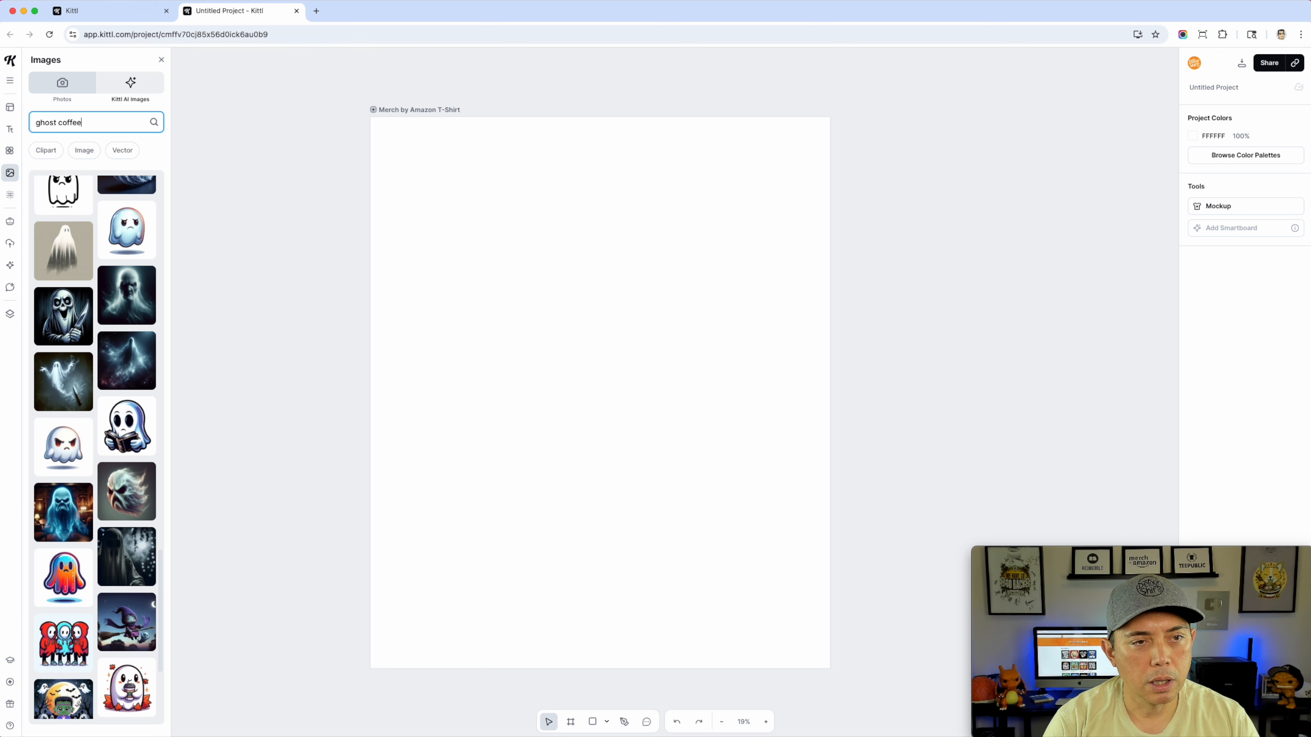
{"action": "key", "text": "Return"}
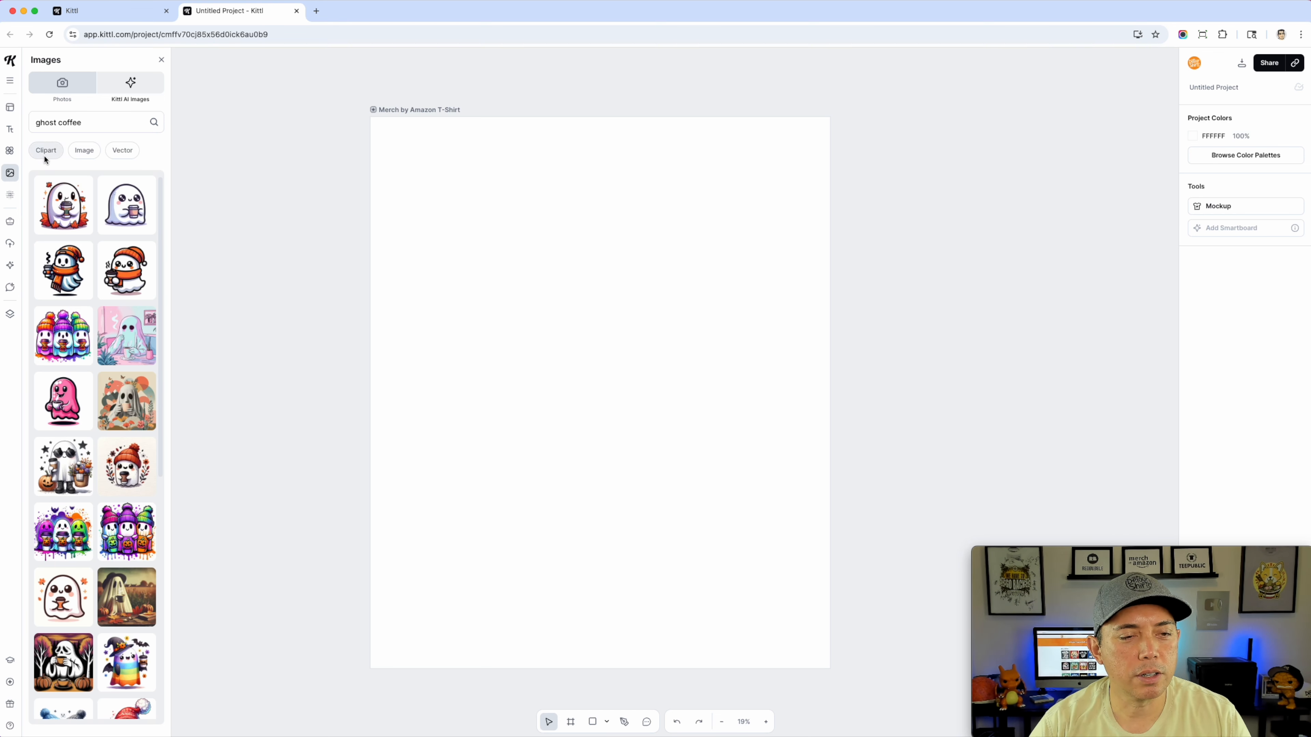
{"action": "scroll", "coordinate": [128, 274], "scroll_direction": "down", "scroll_amount": 1}
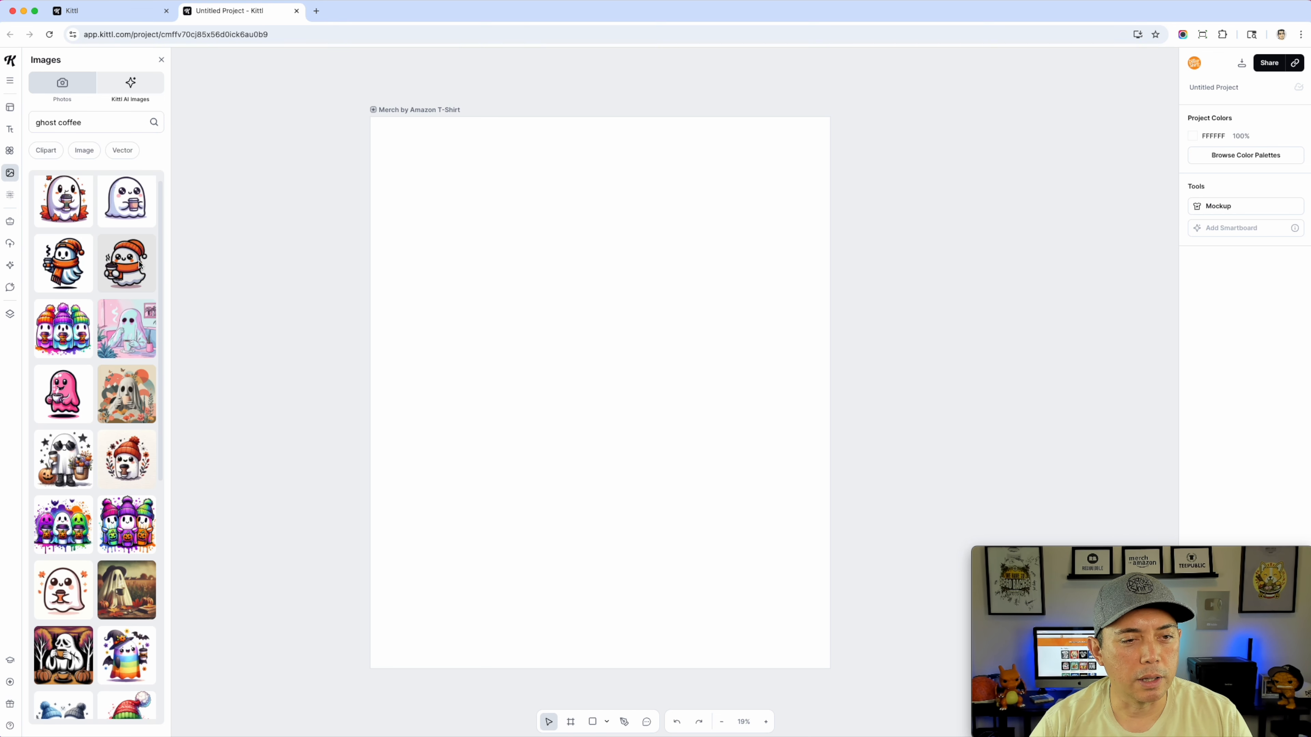
Place the Kawaii Icon ghost in an orange scarf and the Nursery Art beanie ghost side by side across the artboard's upper half
{"action": "left_click", "coordinate": [140, 282]}
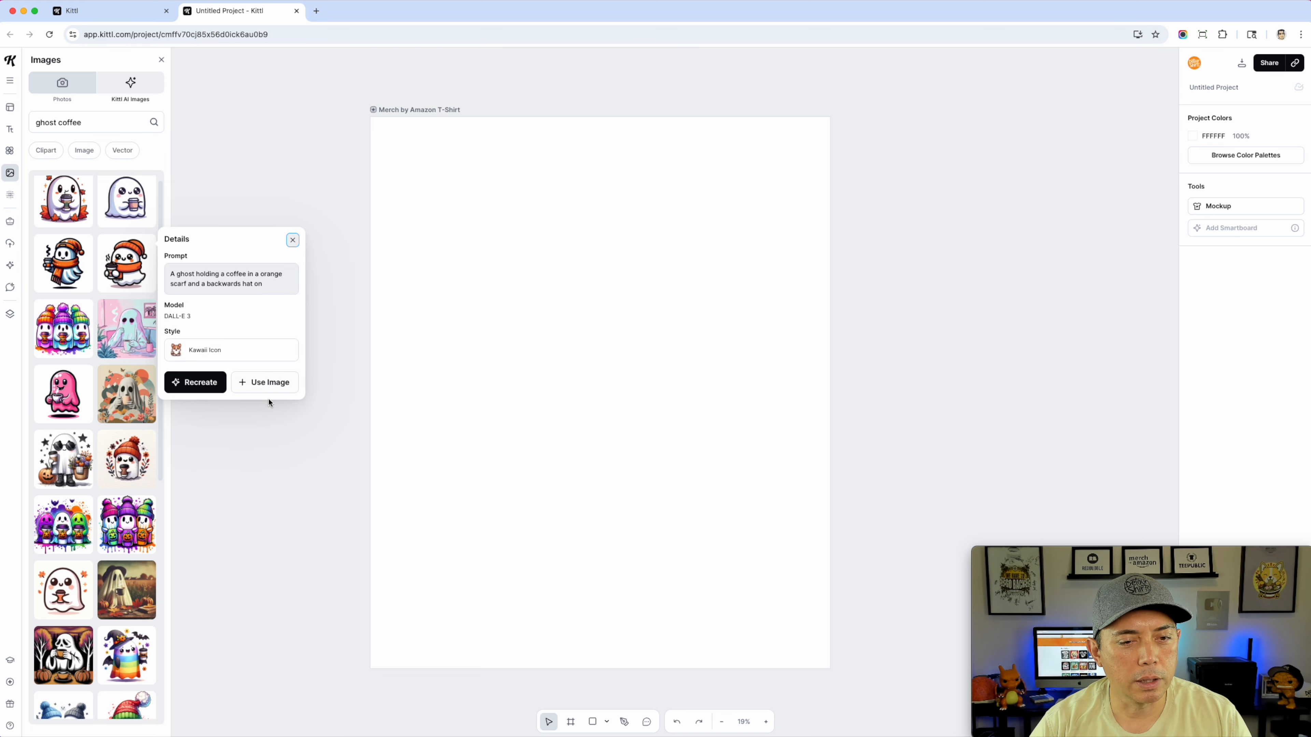
{"action": "left_click", "coordinate": [265, 382]}
{"action": "left_click_drag", "start_coordinate": [565, 391], "coordinate": [462, 241]}
{"action": "scroll", "coordinate": [124, 462], "scroll_direction": "down", "scroll_amount": 2}
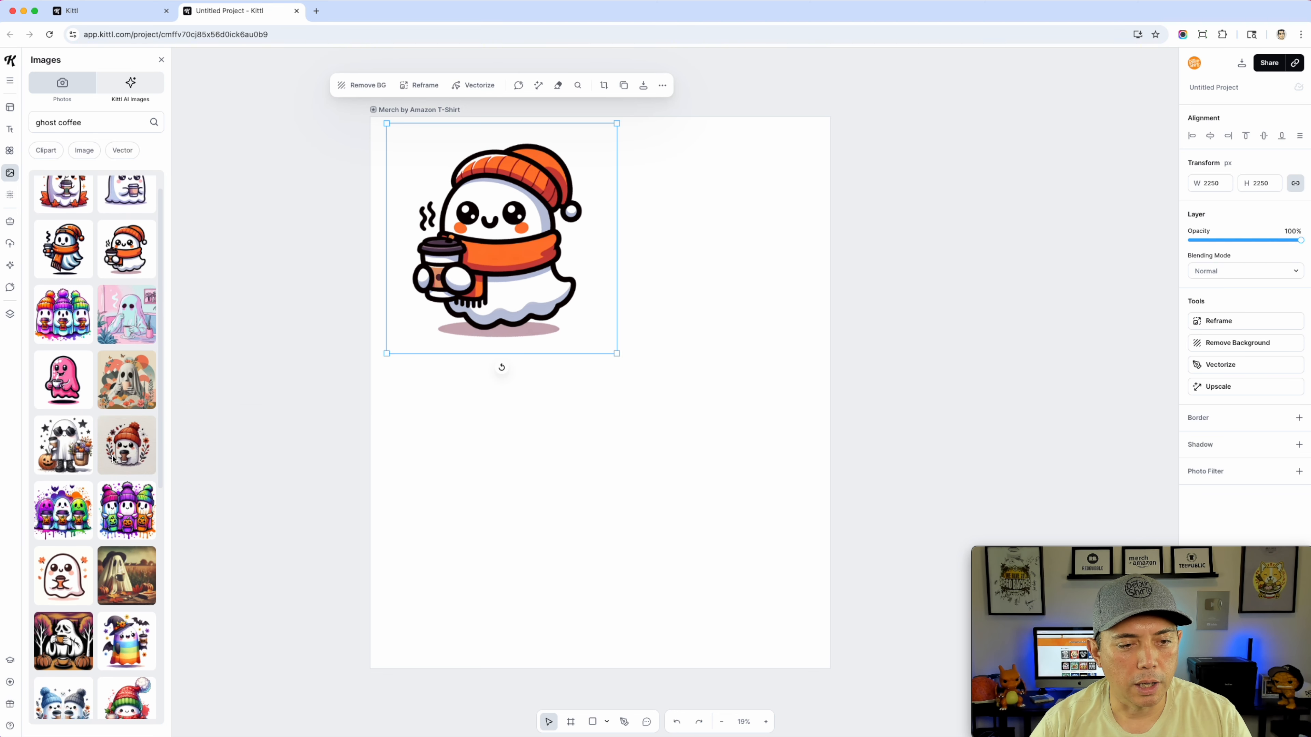
{"action": "left_click", "coordinate": [135, 446]}
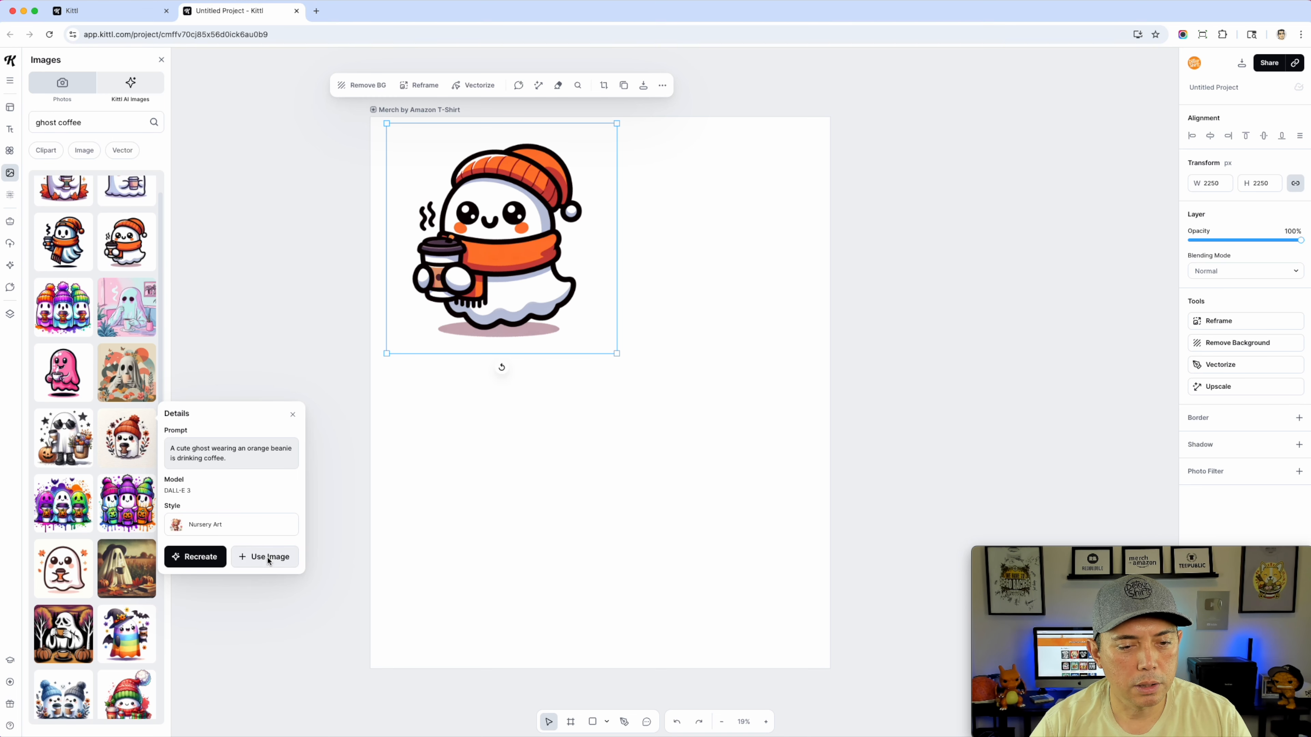
{"action": "left_click", "coordinate": [264, 557]}
{"action": "left_click_drag", "start_coordinate": [609, 387], "coordinate": [711, 239]}
Add the Cartoon-style coffee ghost in an orange scarf and hat to the lower left area of the artboard
{"action": "scroll", "coordinate": [99, 474], "scroll_direction": "down", "scroll_amount": 5}
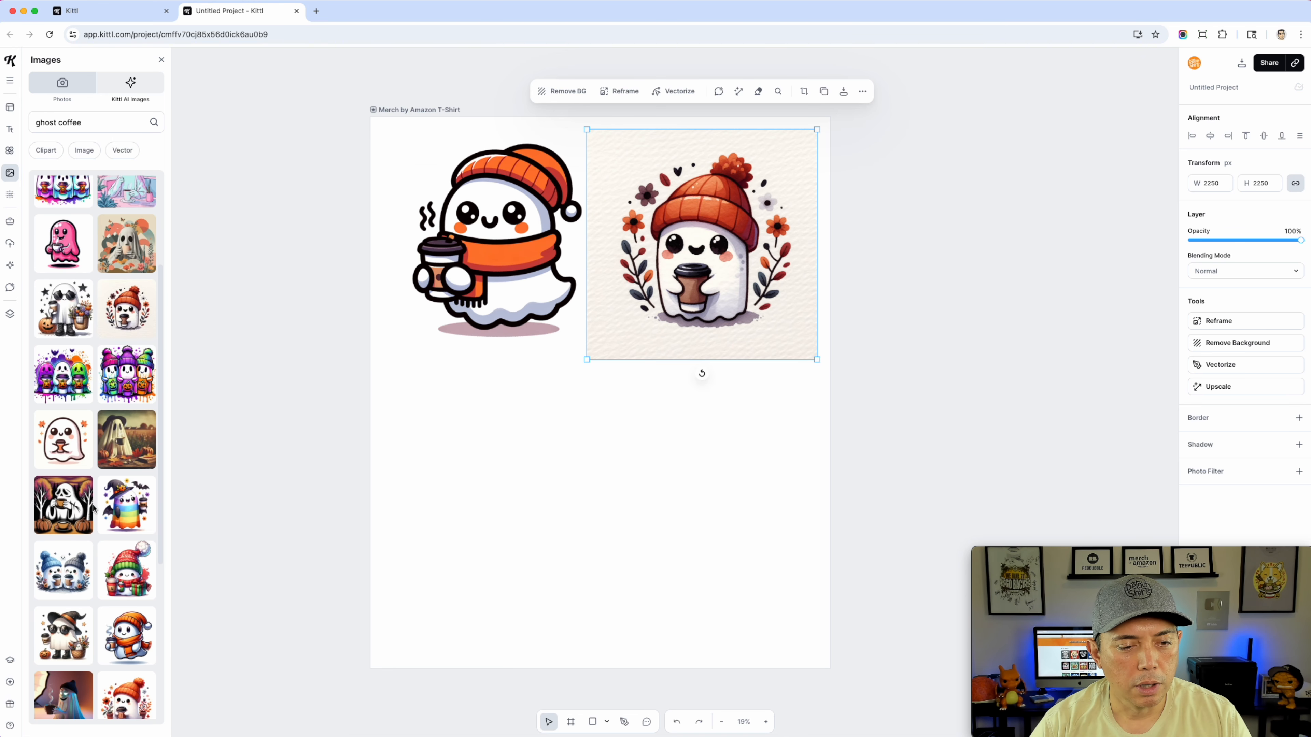
{"action": "left_click", "coordinate": [124, 511]}
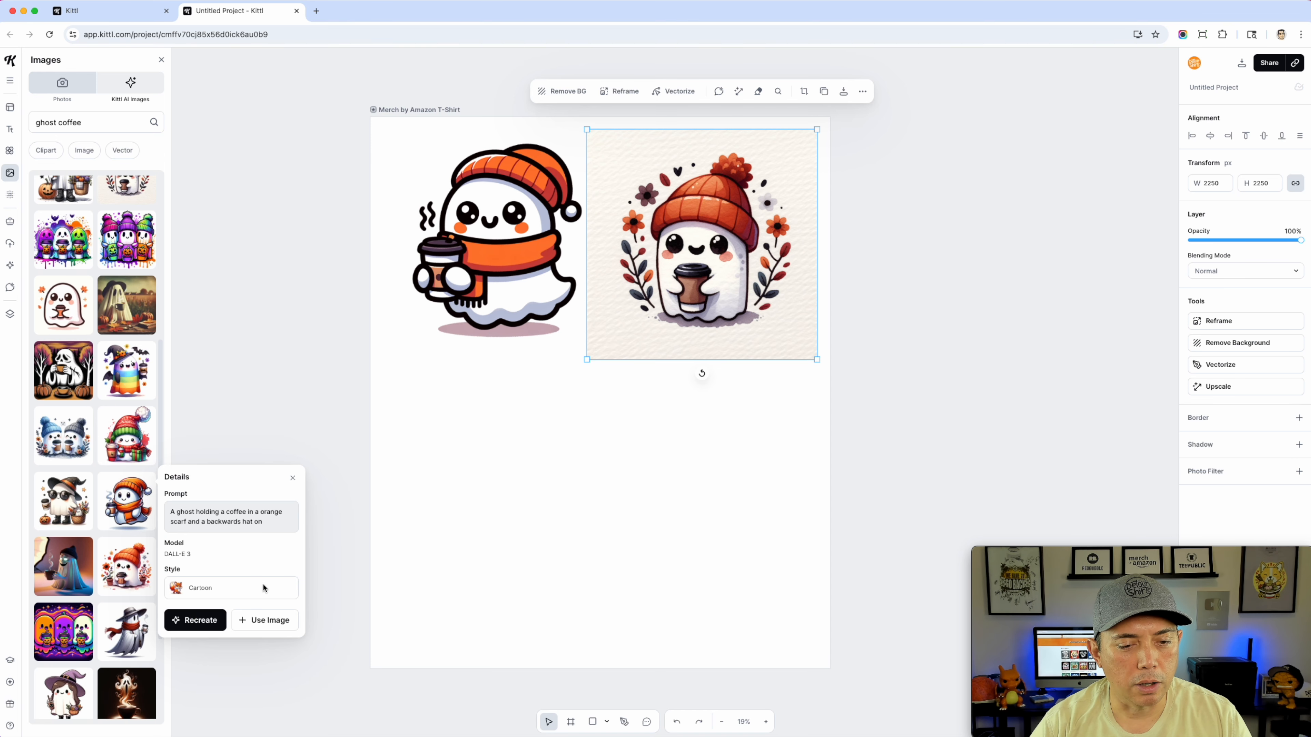
{"action": "left_click", "coordinate": [268, 620]}
{"action": "left_click_drag", "start_coordinate": [542, 472], "coordinate": [429, 554]}
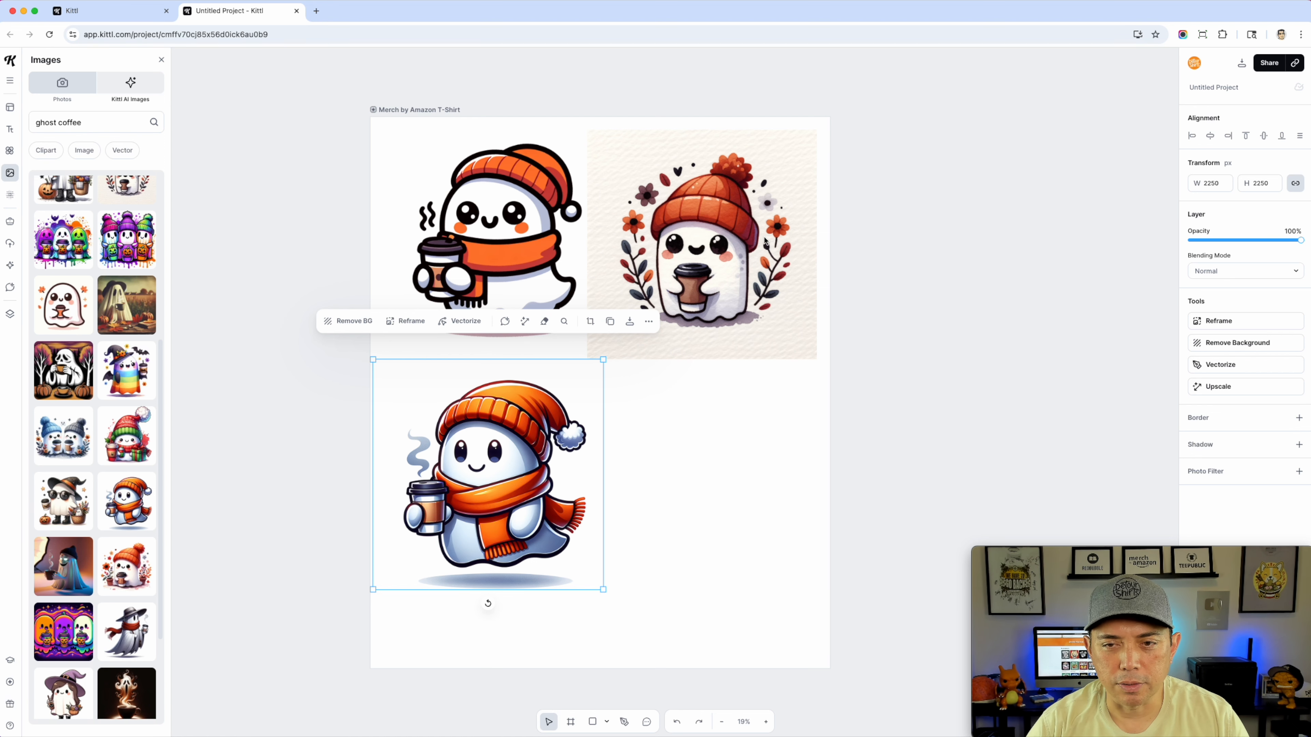
Delete the Kawaii Icon ghost and the Nursery Art beanie ghost from the artboard's upper half
{"action": "left_click", "coordinate": [765, 243]}
{"action": "left_click", "coordinate": [574, 233], "text": "shift"}
{"action": "key", "text": "Delete"}
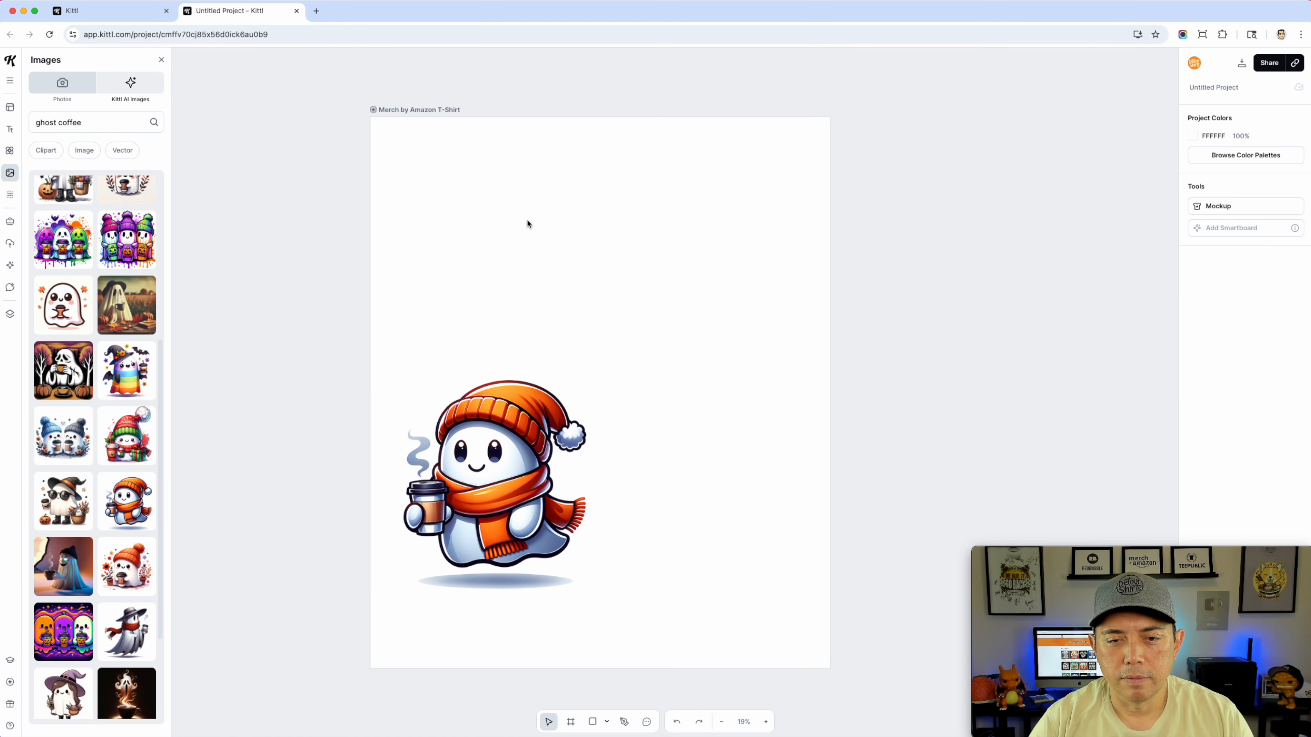
Using the remaining ghost as reference, ask Chat for 3 ghosts next to each other in this style, wearing pink caps and scarfs and holding coffee
{"action": "left_click_drag", "start_coordinate": [520, 477], "coordinate": [548, 291]}
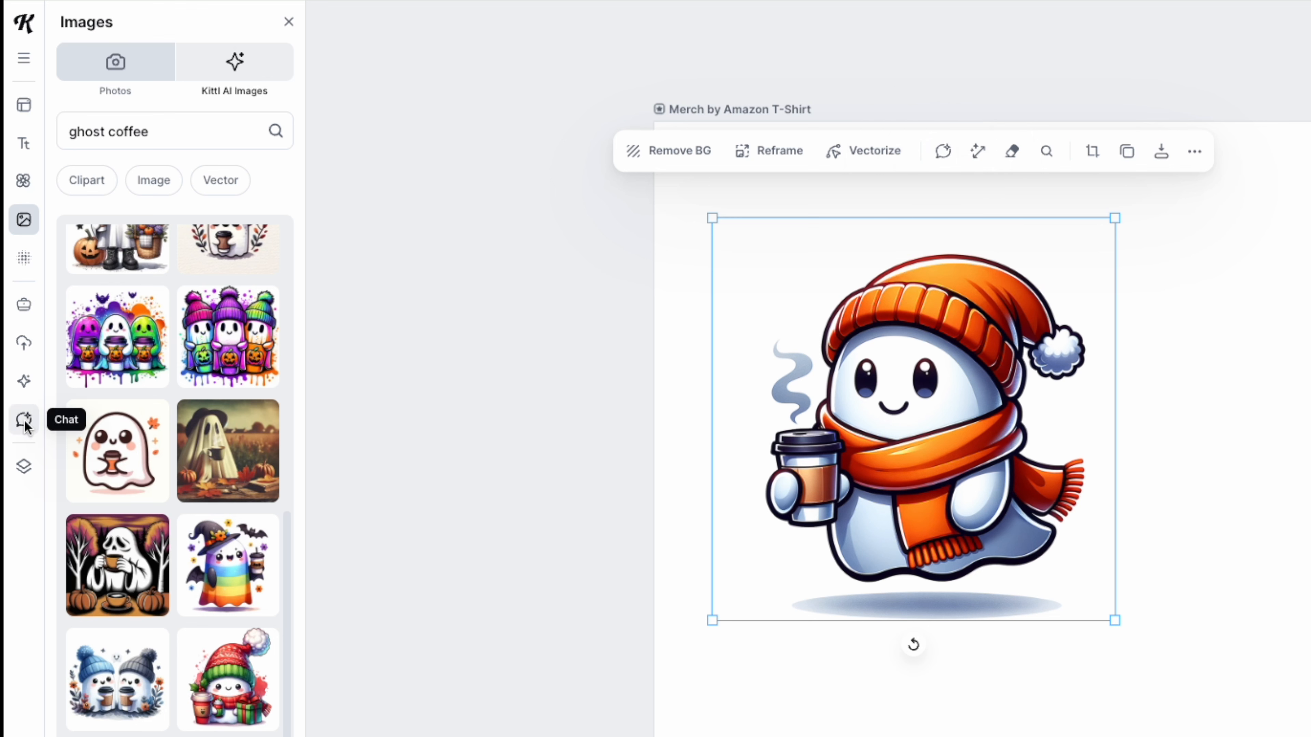
{"action": "left_click", "coordinate": [942, 152]}
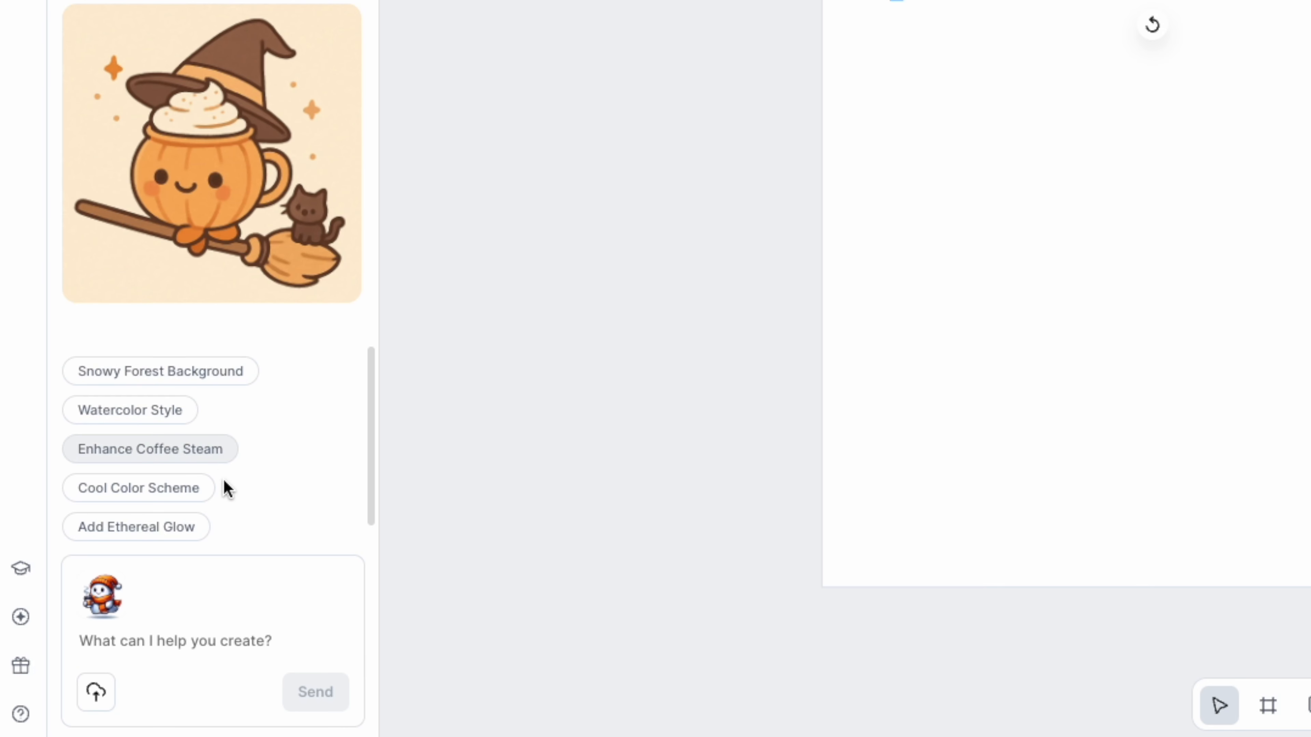
{"action": "left_click", "coordinate": [126, 653]}
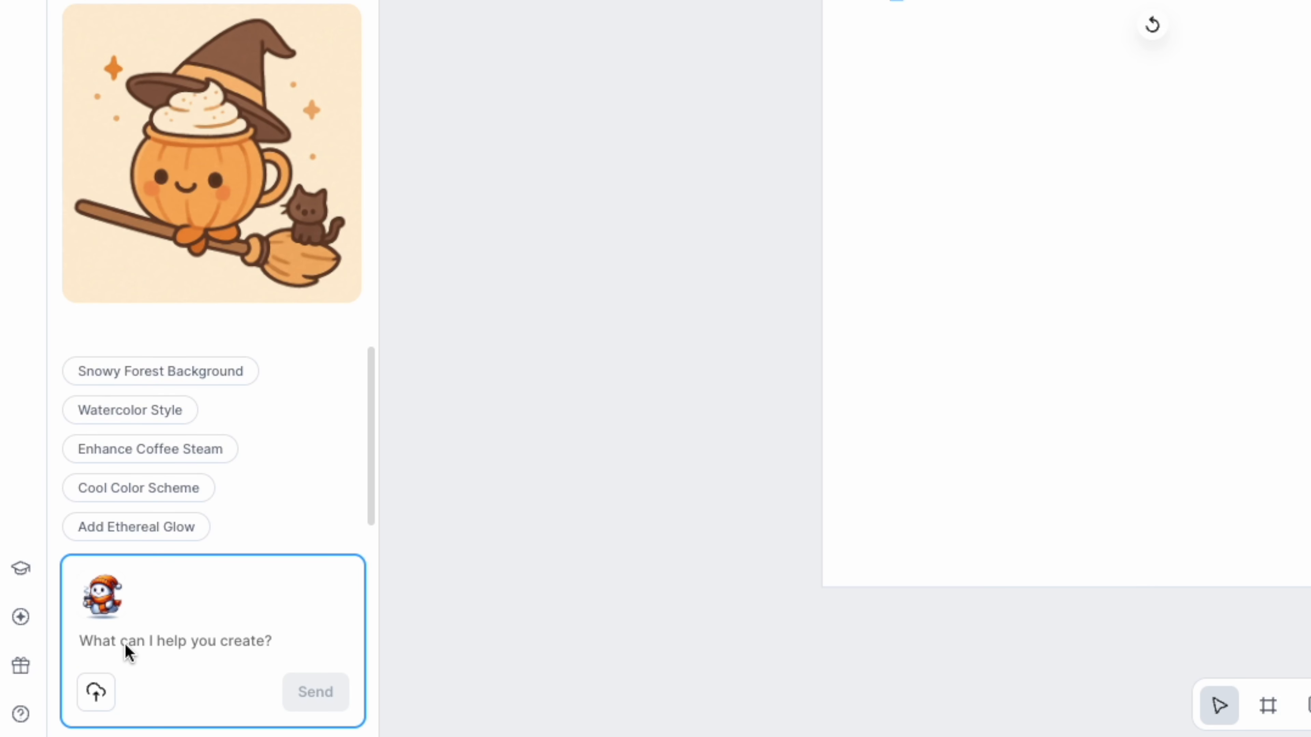
{"action": "type", "text": "I want 3 ghosts next to each other in this style wearing caps and scarfs and holding coffee but they are wearing pink."}
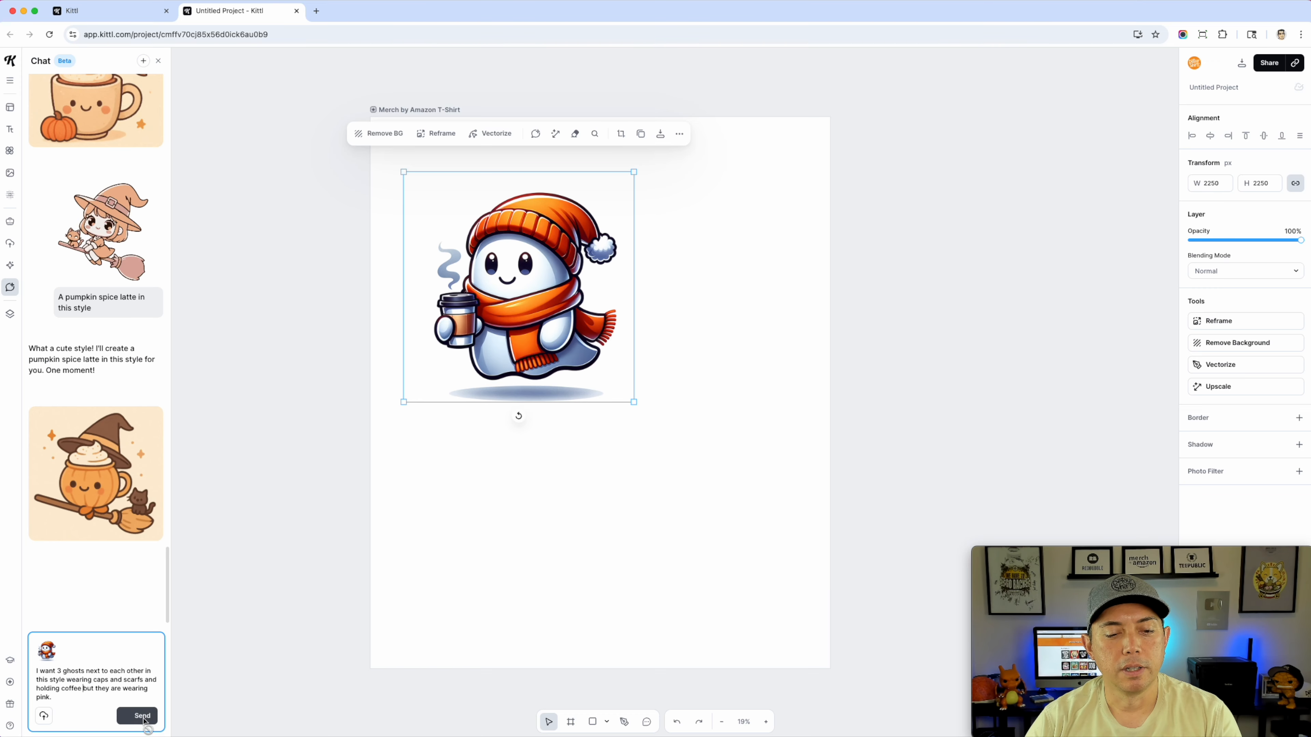
{"action": "left_click", "coordinate": [318, 697]}
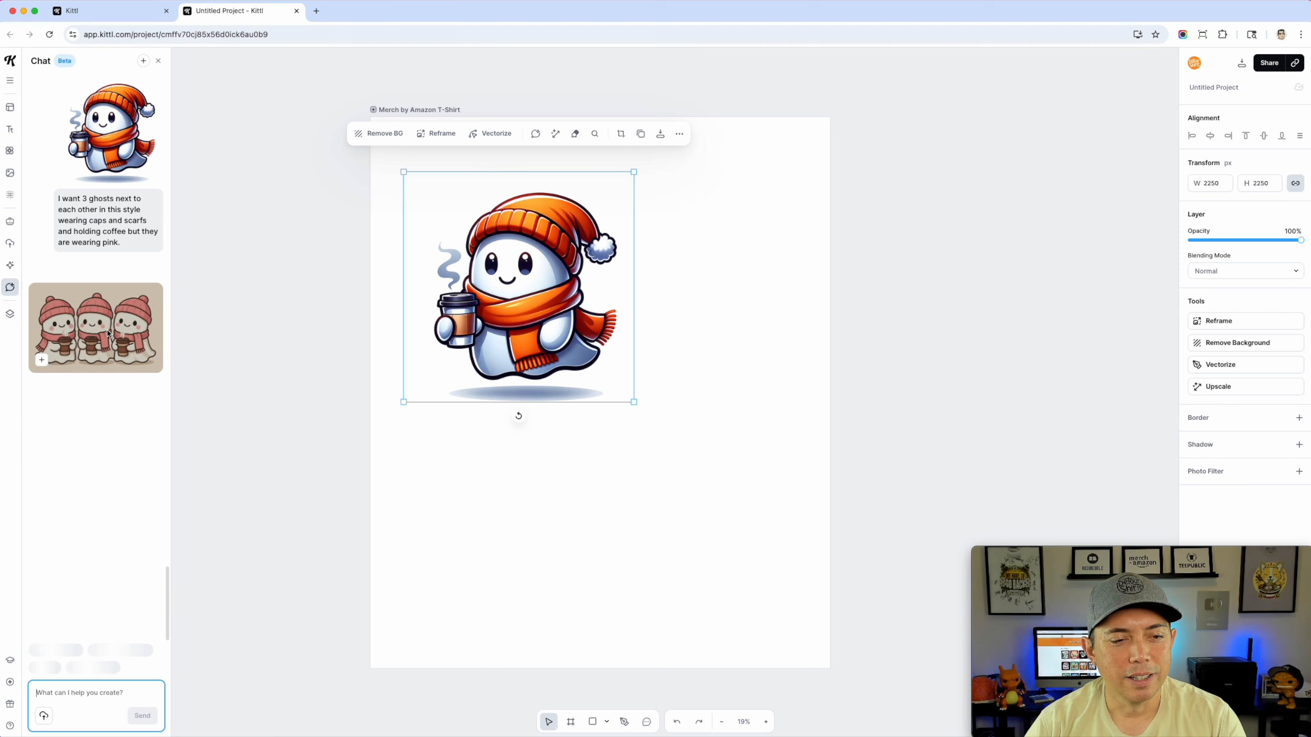
Place the generated three-ghost image at about 4229 × 2825 px on the artboard, with the single orange ghost moved off beside it
{"action": "left_click", "coordinate": [123, 340]}
{"action": "left_click_drag", "start_coordinate": [689, 419], "coordinate": [705, 533]}
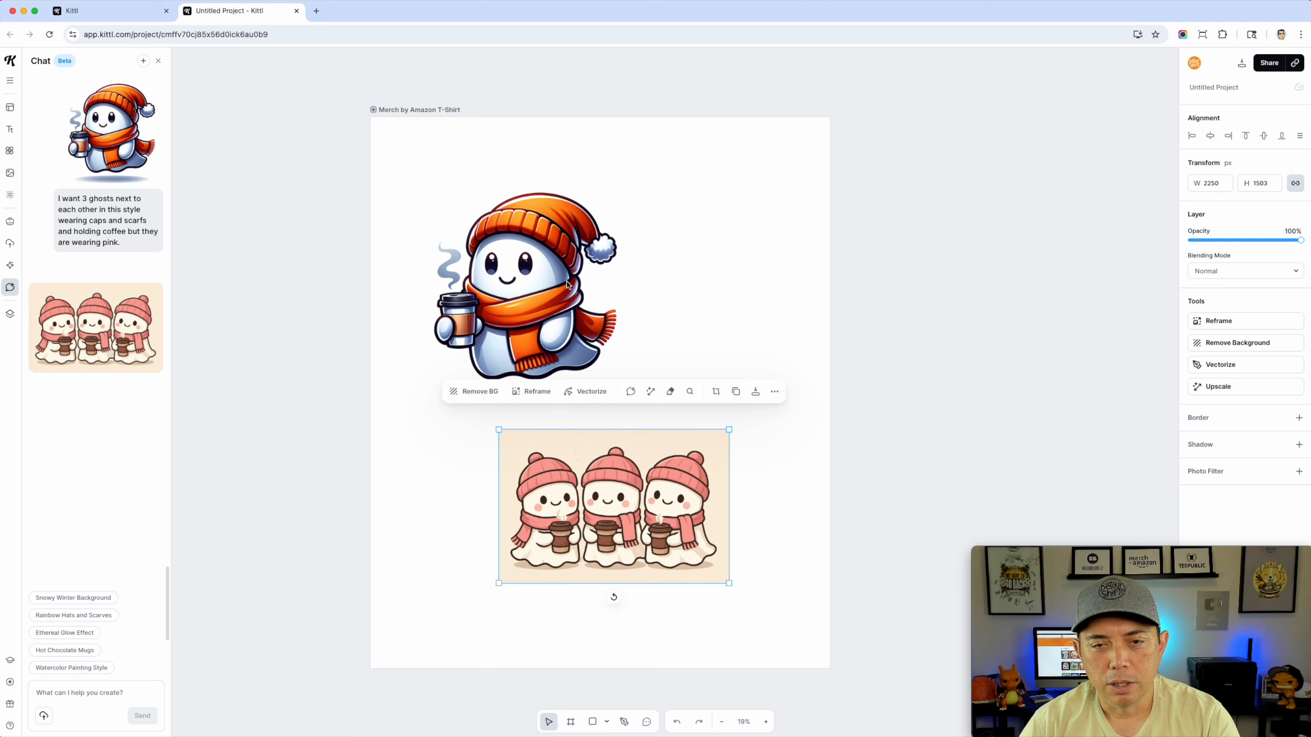
{"action": "left_click_drag", "start_coordinate": [570, 169], "coordinate": [258, 252]}
{"action": "left_click_drag", "start_coordinate": [503, 532], "coordinate": [395, 274]}
{"action": "left_click_drag", "start_coordinate": [622, 328], "coordinate": [806, 486]}
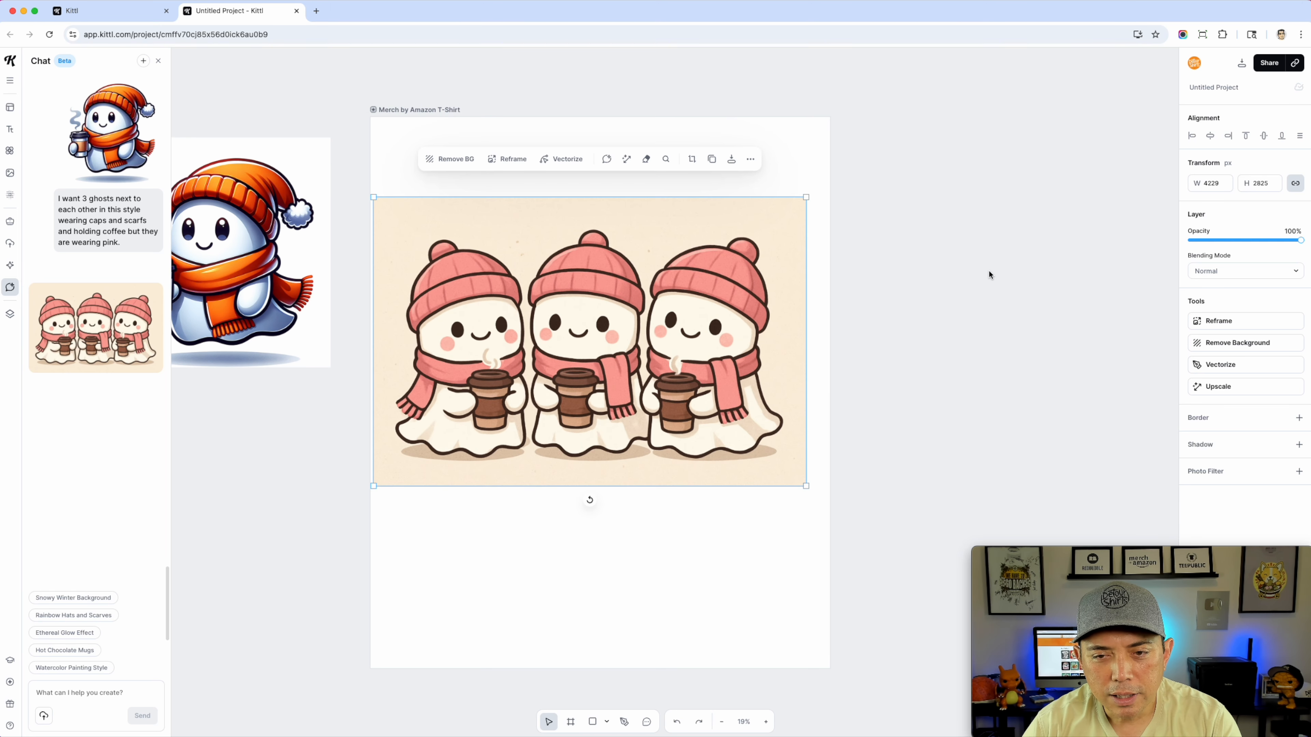
Remove the three-ghost image's background and position the ghosts near the middle of the artboard
{"action": "left_click_drag", "start_coordinate": [657, 291], "coordinate": [661, 306]}
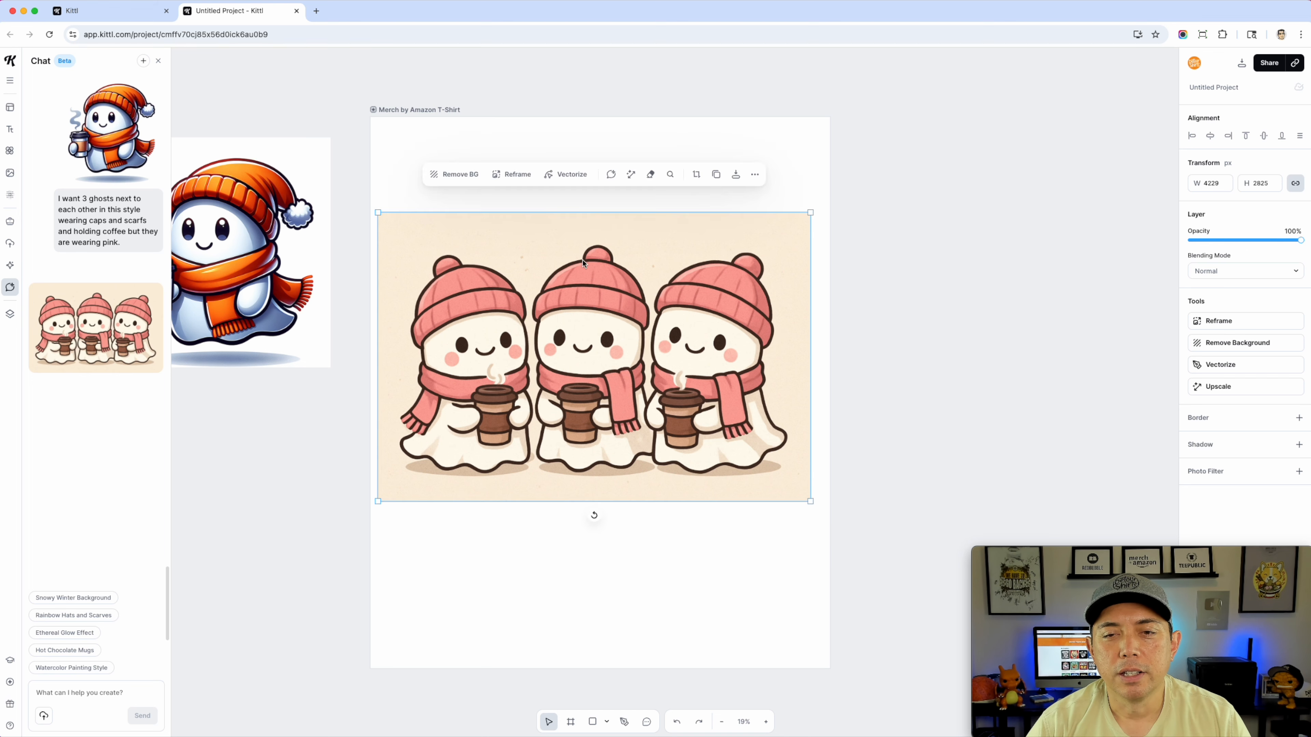
{"action": "left_click_drag", "start_coordinate": [582, 260], "coordinate": [581, 261]}
{"action": "left_click", "coordinate": [453, 175]}
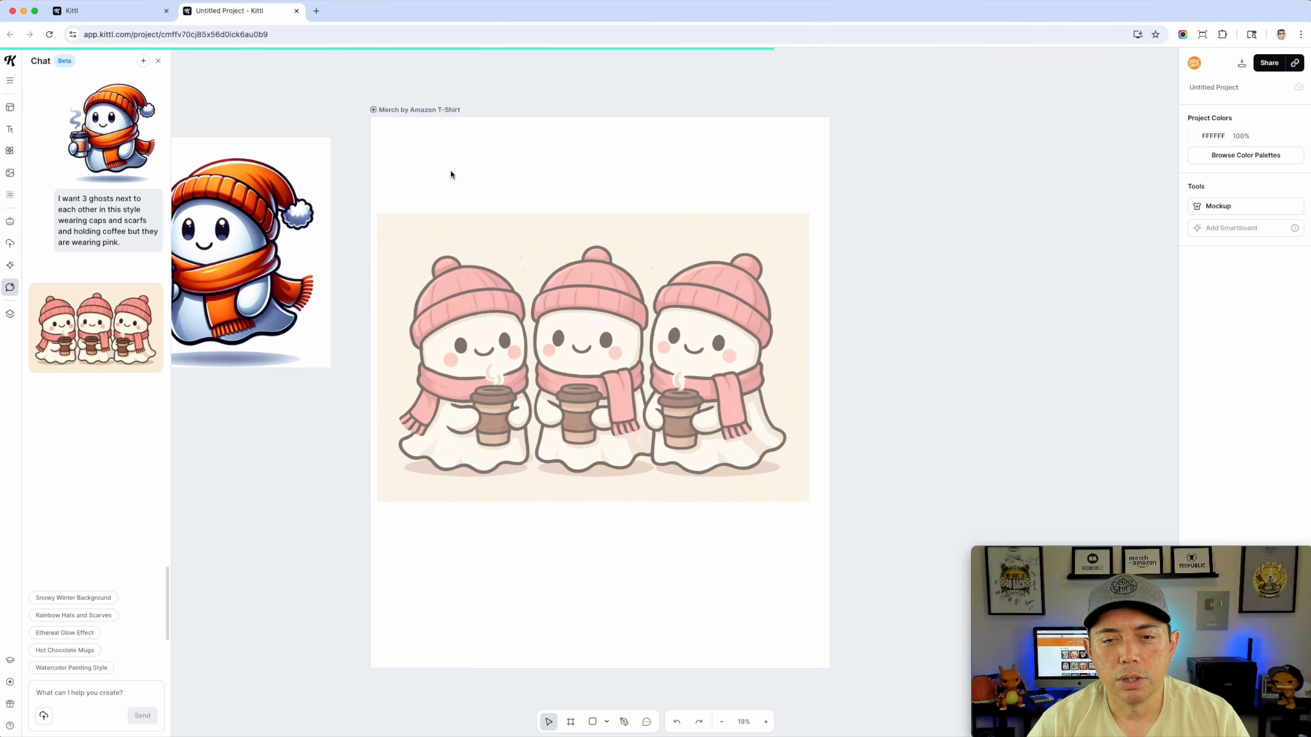
{"action": "left_click_drag", "start_coordinate": [729, 368], "coordinate": [737, 376]}
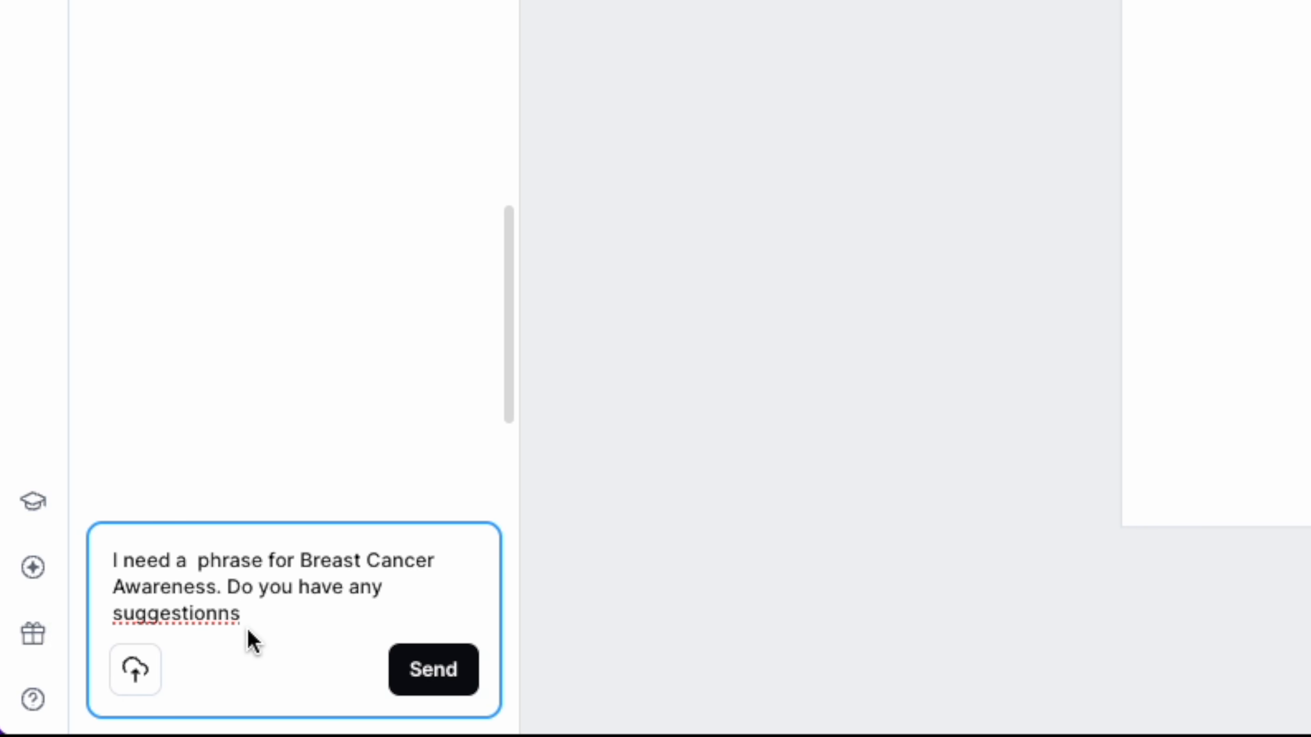
Ask Chat "I need a phrase for Breast Cancer Awareness. Do you have any suggestions?"
{"action": "key", "text": "BackSpace"}
{"action": "key", "text": "BackSpace"}
{"action": "key", "text": "BackSpace"}
{"action": "type", "text": "ns"}
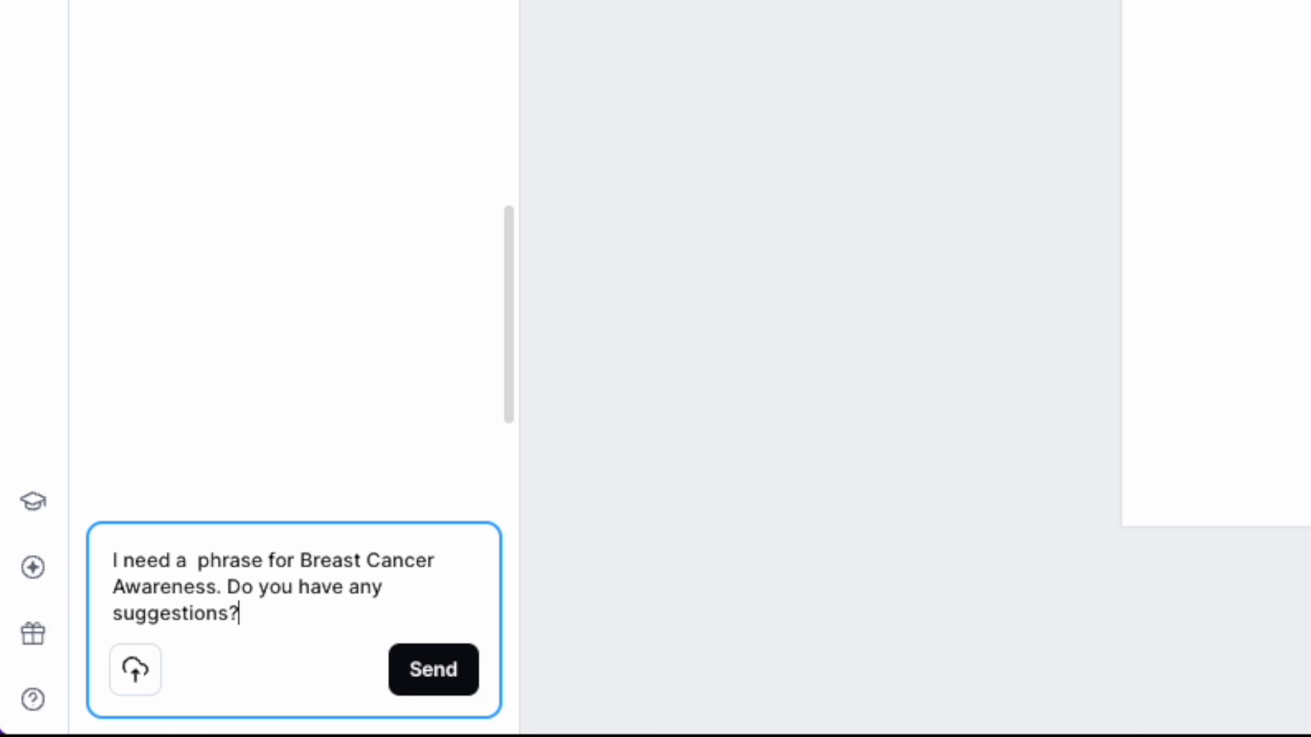
{"action": "type", "text": "?"}
{"action": "key", "text": "Return"}
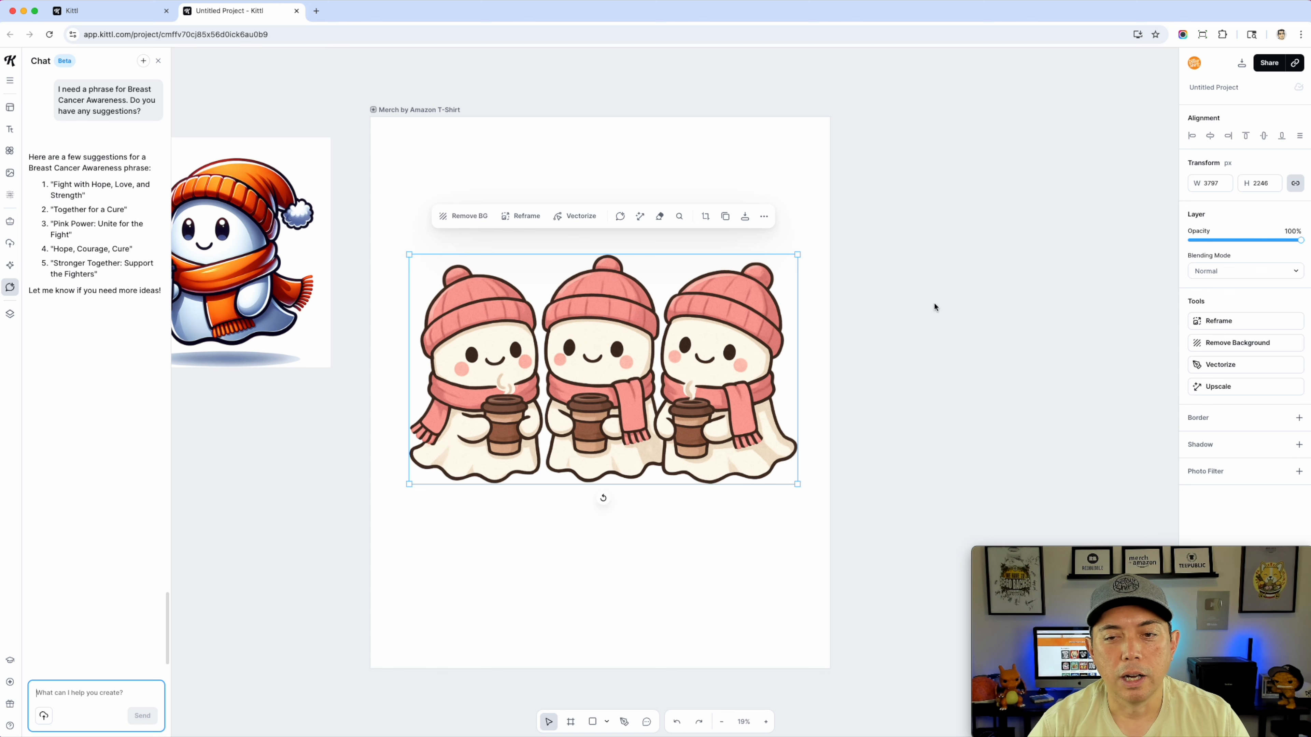
Duplicate the T-shirt artboard with its three ghosts and place the copy beside the original
{"action": "left_click", "coordinate": [929, 311]}
{"action": "scroll", "coordinate": [921, 315], "scroll_direction": "down", "scroll_amount": 5}
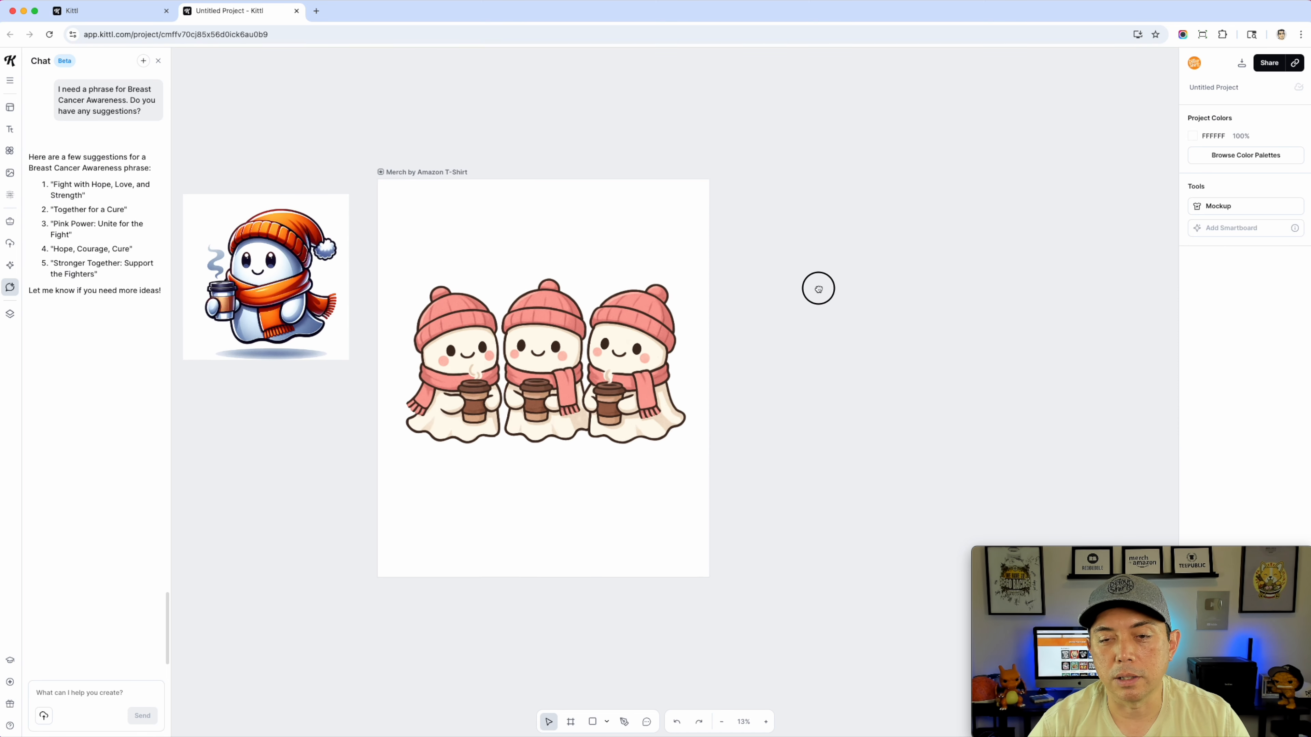
{"action": "scroll", "coordinate": [458, 245], "scroll_direction": "right", "scroll_amount": 5}
{"action": "left_click", "coordinate": [277, 190]}
{"action": "left_click_drag", "start_coordinate": [278, 192], "coordinate": [635, 223]}
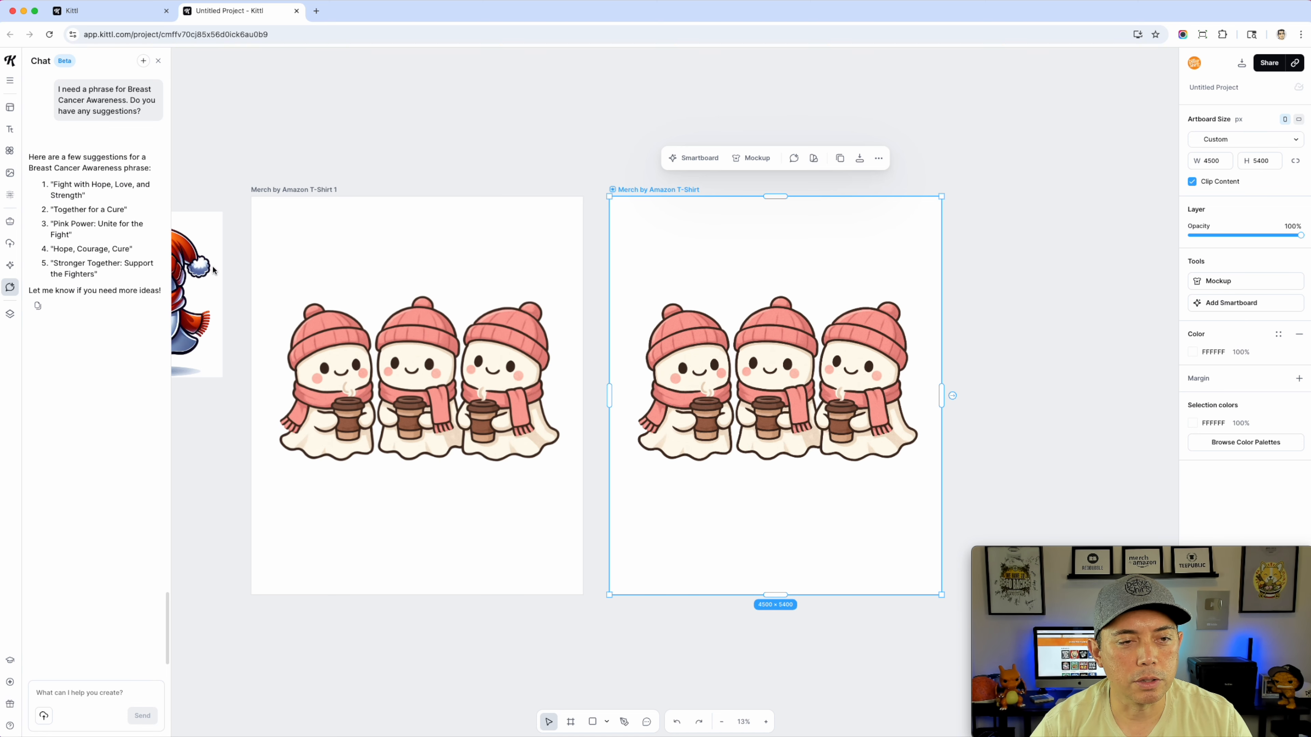
{"action": "left_click", "coordinate": [798, 306]}
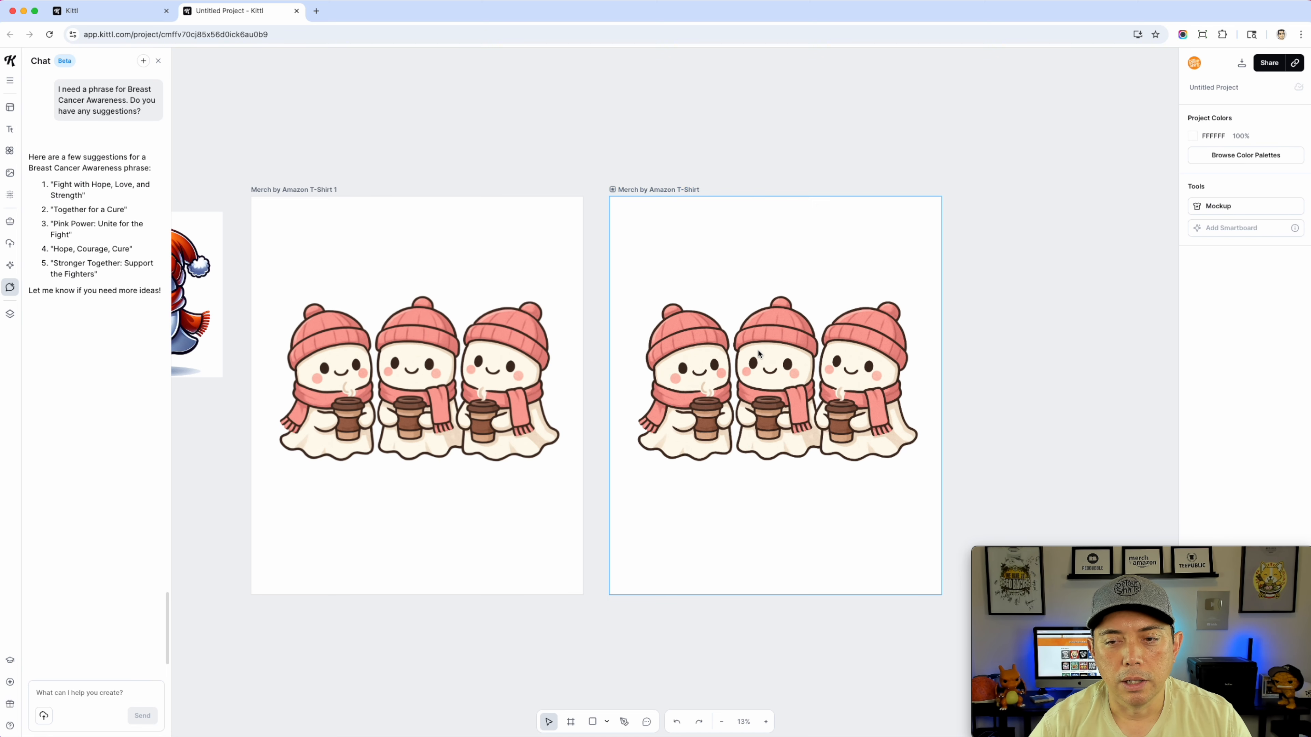
Move the duplicated T-shirt artboard with its three ghosts directly below the original artboard
{"action": "scroll", "coordinate": [759, 354], "scroll_direction": "down", "scroll_amount": 3}
{"action": "left_click_drag", "start_coordinate": [772, 328], "coordinate": [770, 395]}
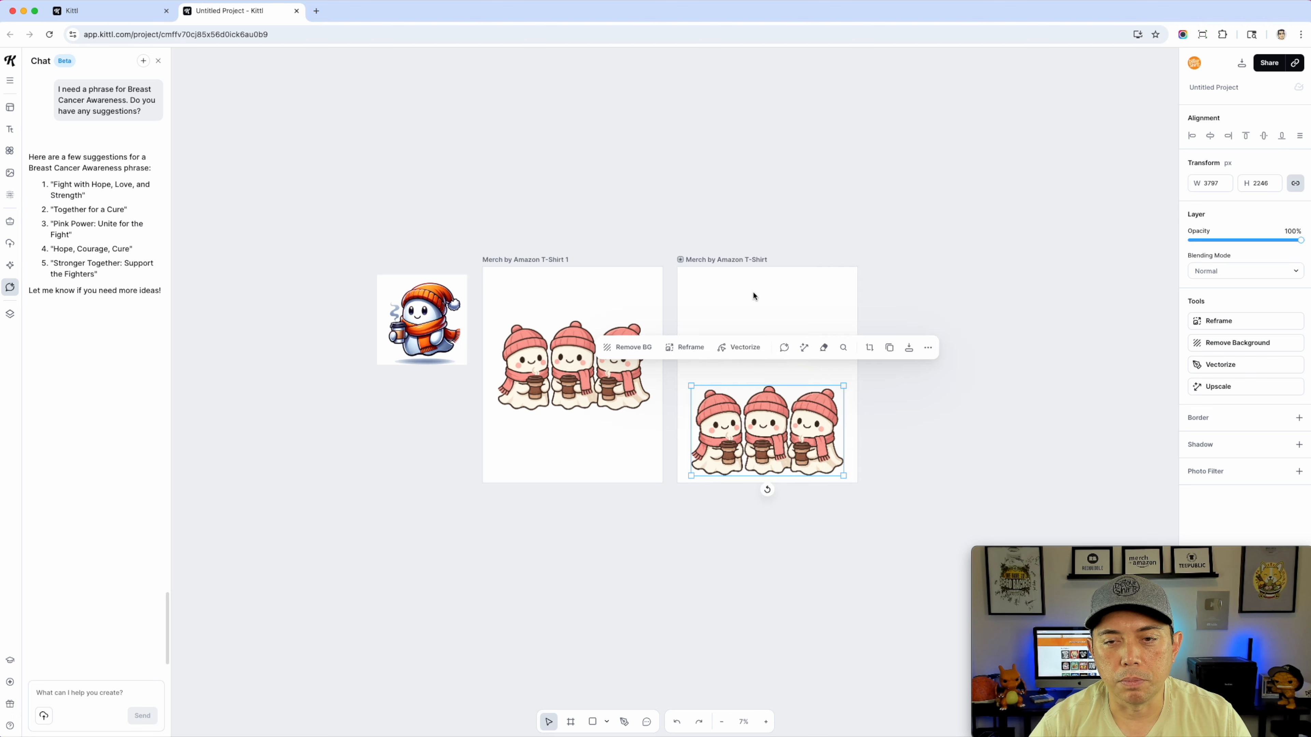
{"action": "key", "text": "super+z"}
{"action": "left_click_drag", "start_coordinate": [728, 261], "coordinate": [528, 496]}
{"action": "left_click", "coordinate": [583, 398]}
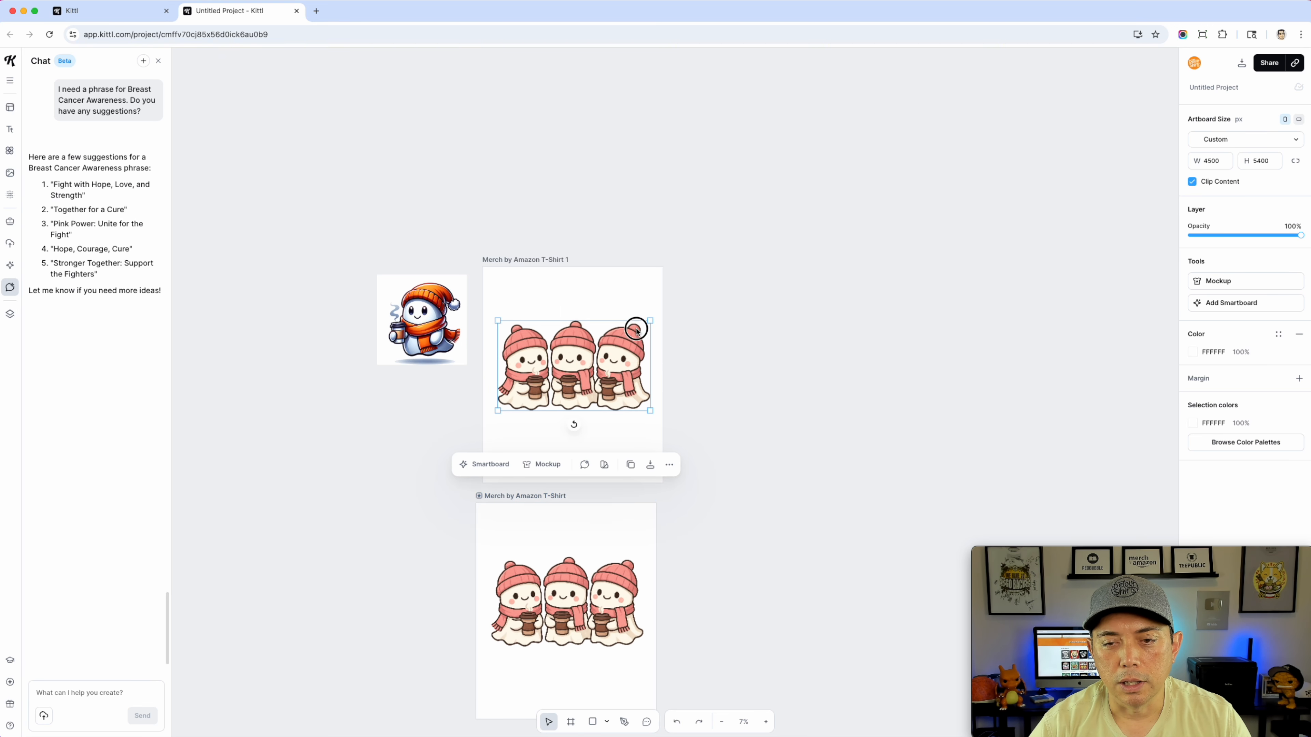
Add a Smartboard variation linked to the original T-shirt artboard and set its aspect ratio to 2:3
{"action": "left_click", "coordinate": [530, 260]}
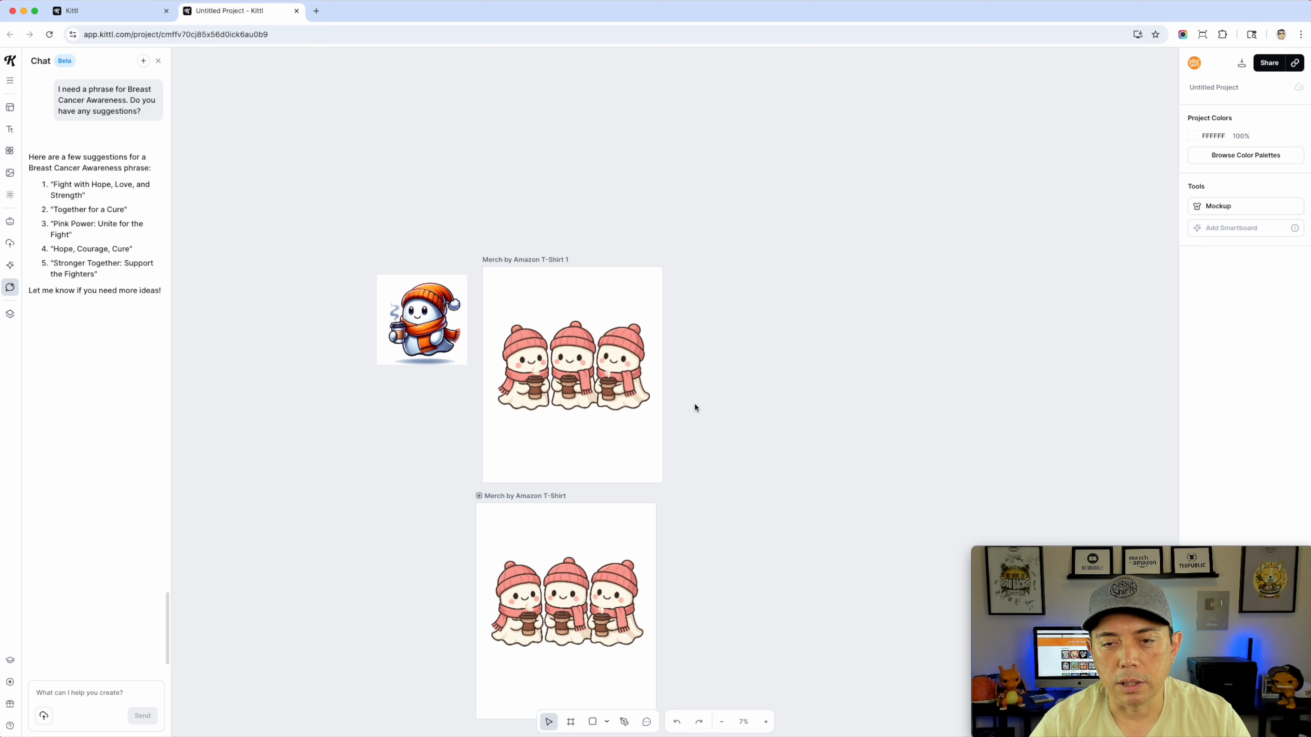
{"action": "left_click", "coordinate": [643, 443]}
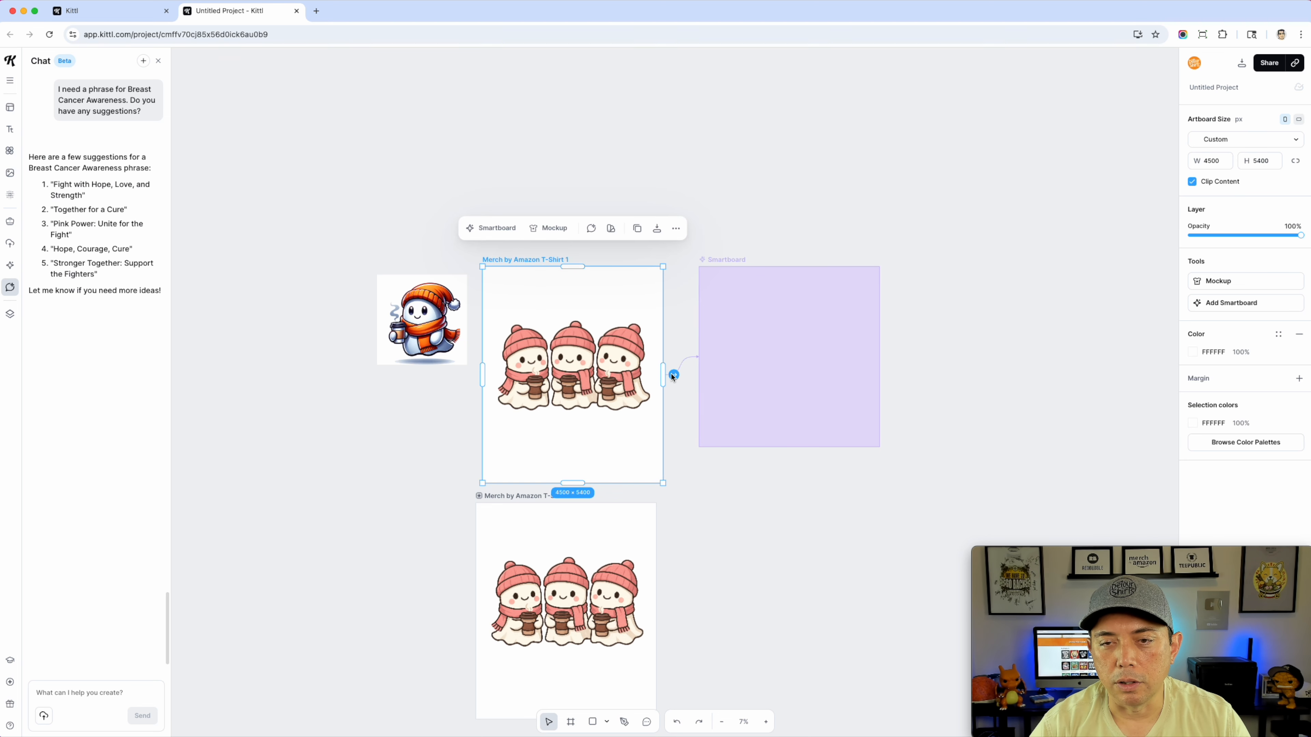
{"action": "left_click", "coordinate": [673, 376]}
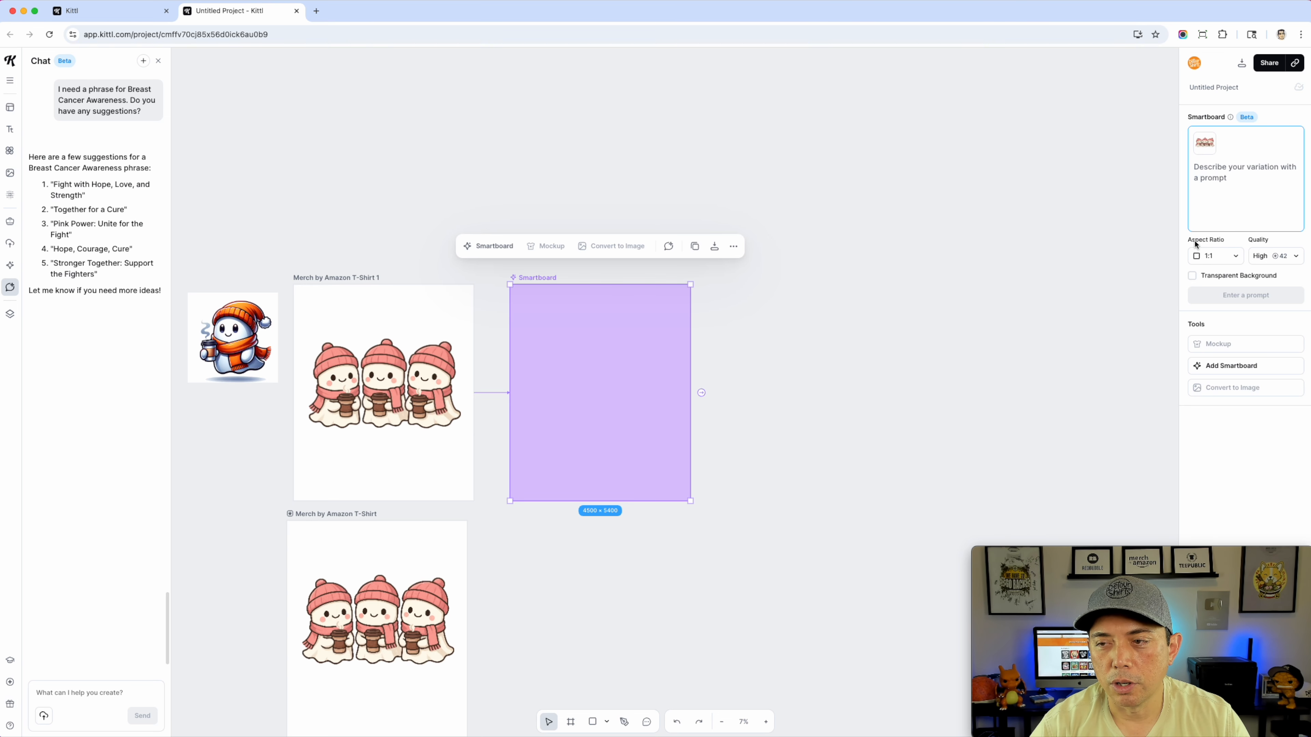
{"action": "left_click", "coordinate": [1237, 260]}
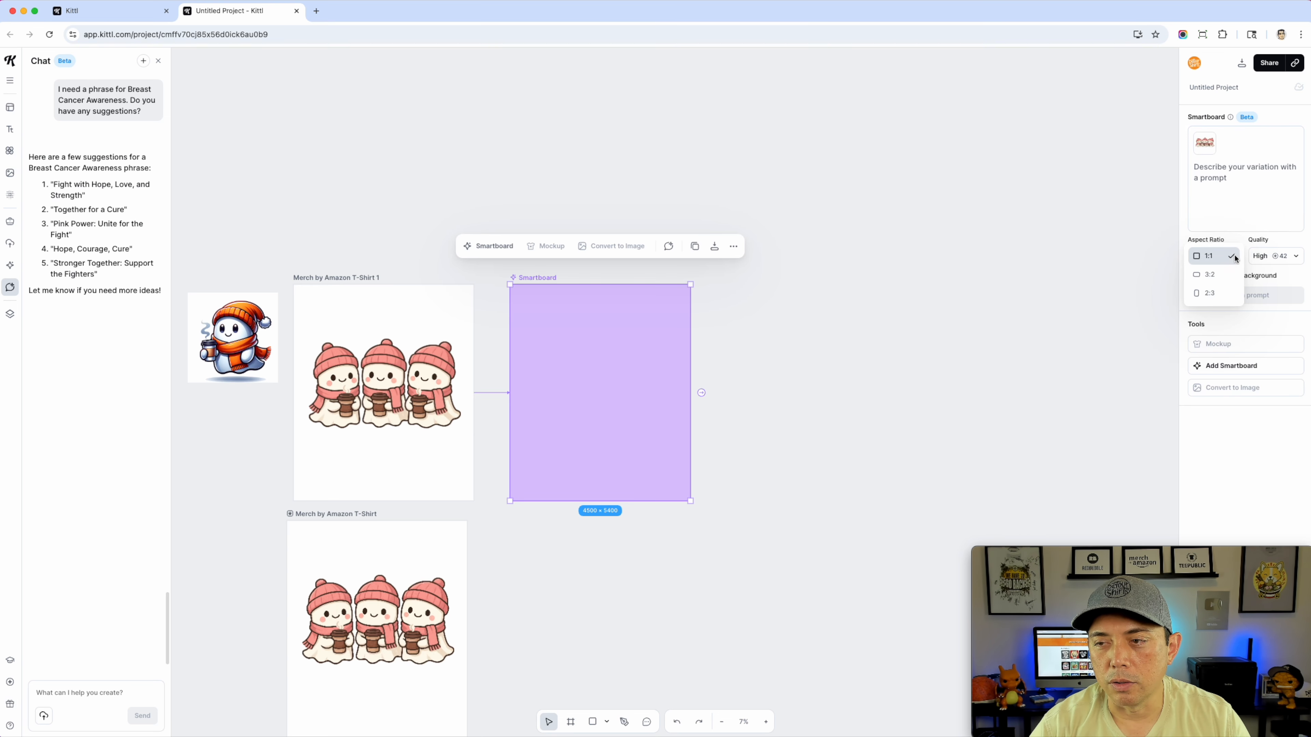
{"action": "left_click", "coordinate": [1214, 293]}
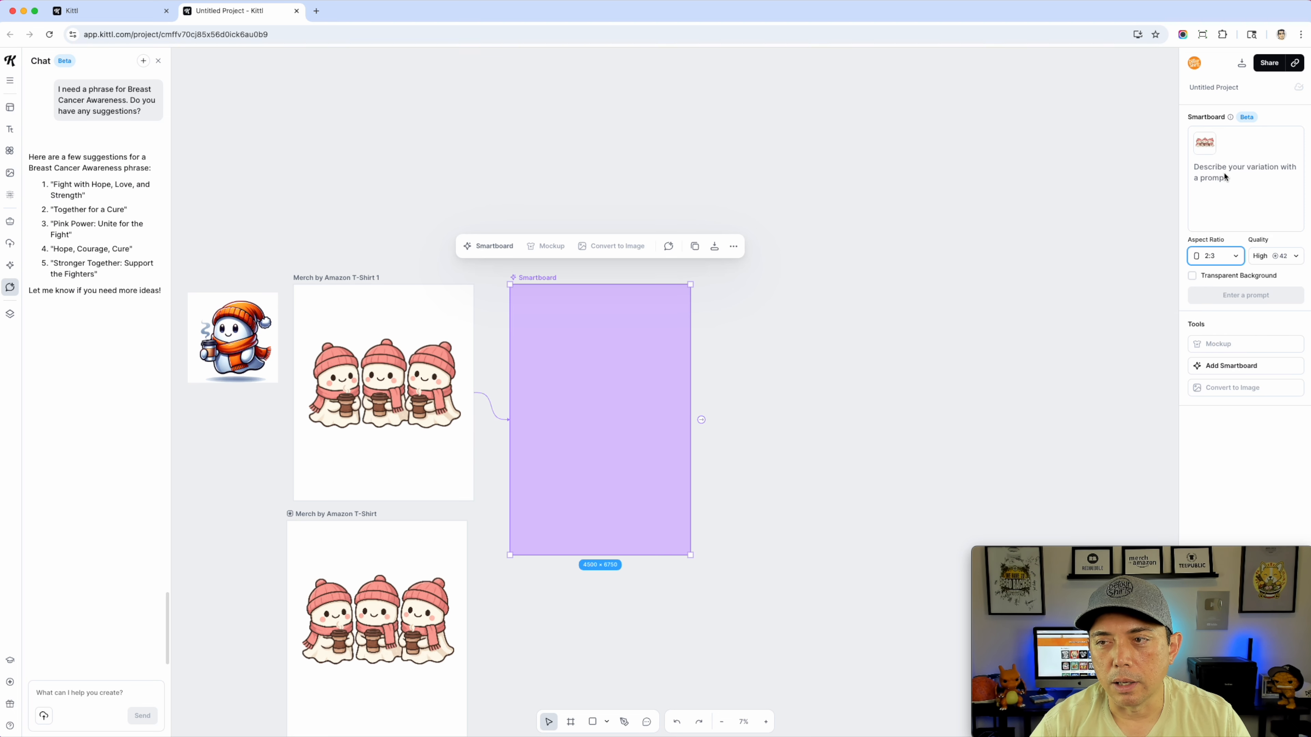
Prompt the Smartboard with "Add the phrase HOPE, COURAGE, CURE above the graphic and Breast Cancer Awareness below"
{"action": "left_click", "coordinate": [1235, 186]}
{"action": "type", "text": "Ad"}
{"action": "type", "text": "d the phrase H"}
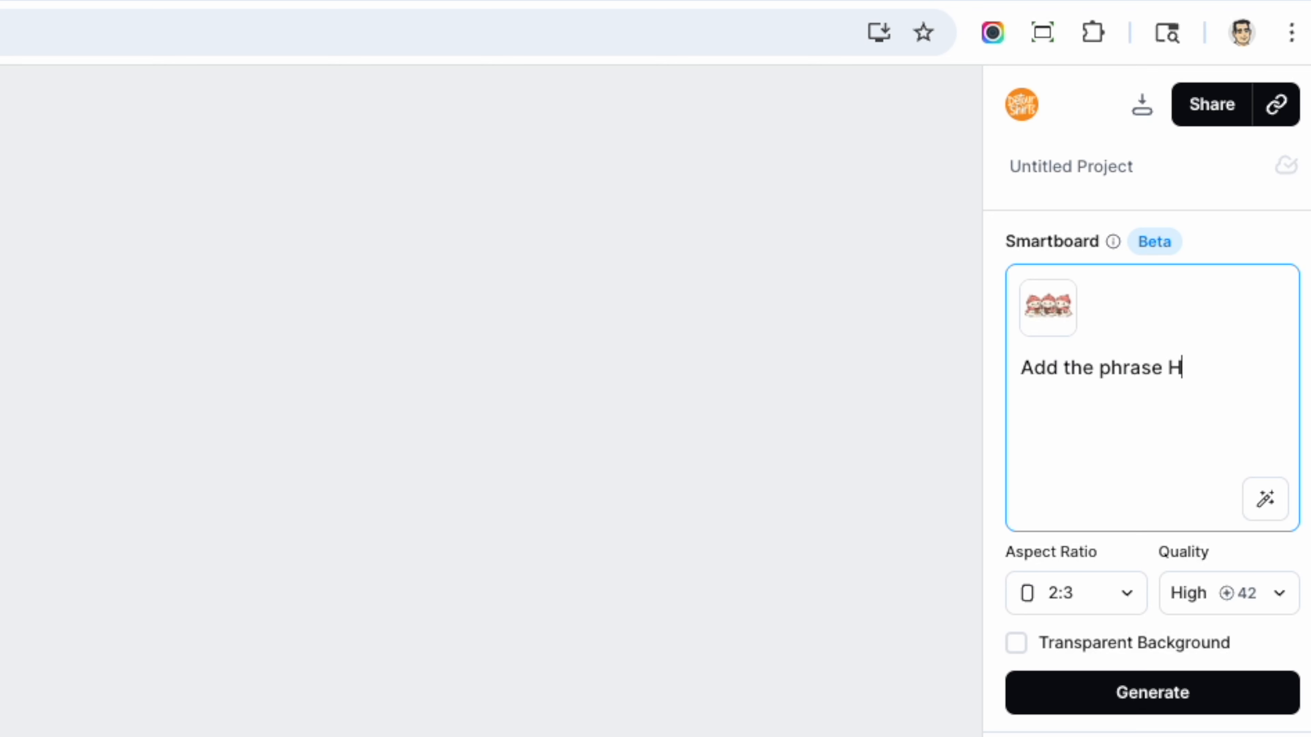
{"action": "type", "text": "OPE, COURAGE, CURE"}
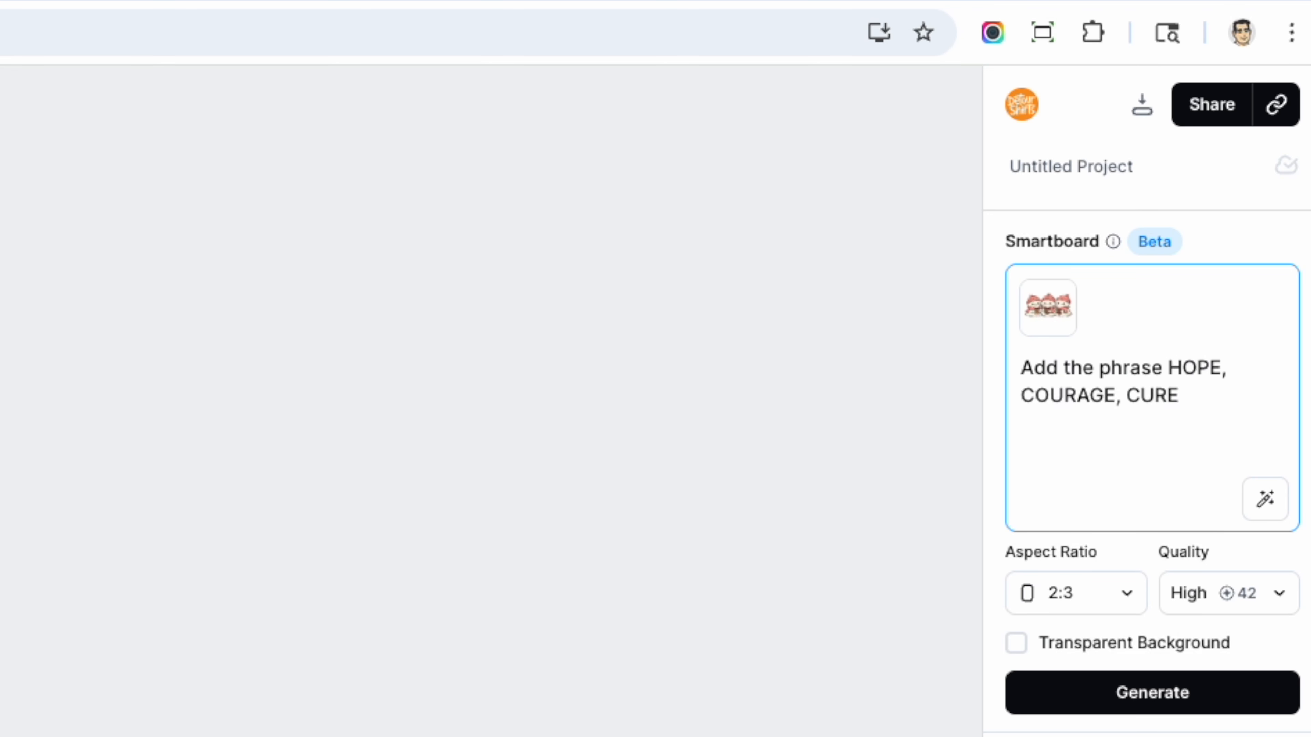
{"action": "type", "text": " above the graph"}
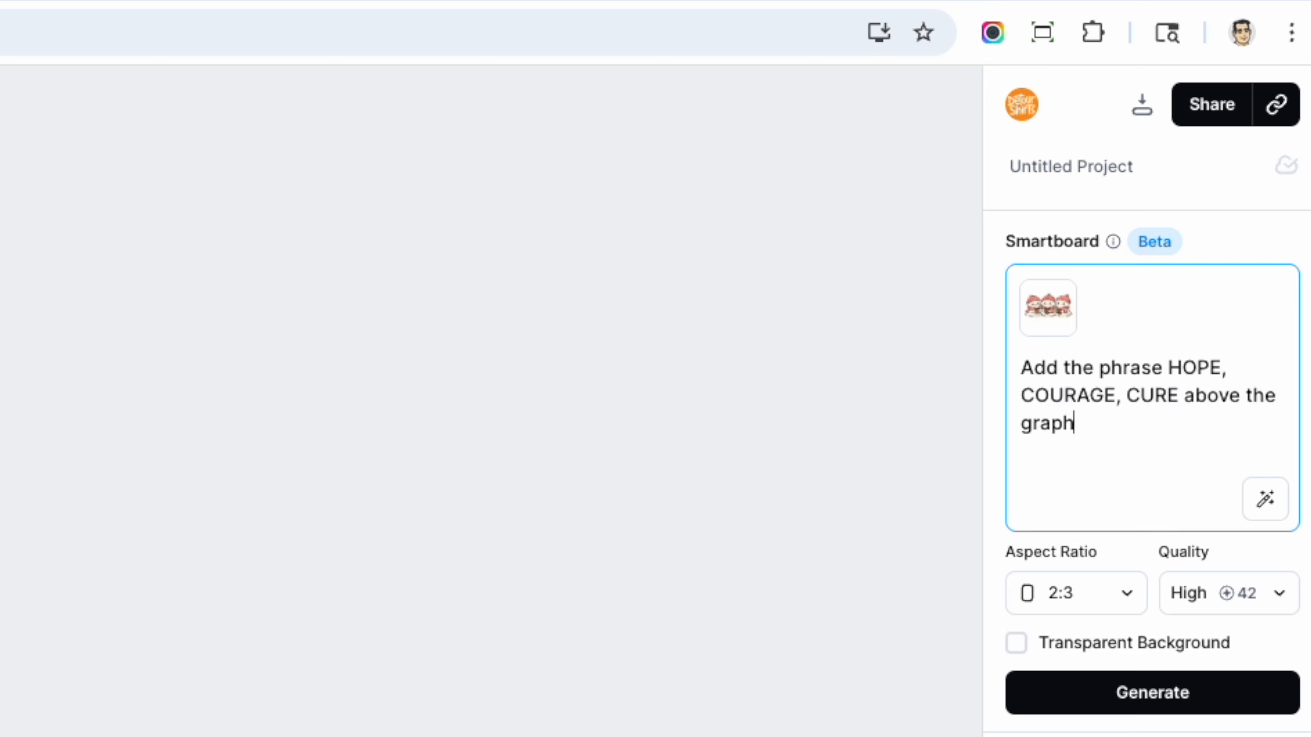
{"action": "type", "text": "ic and Breast Cancer Awareness below"}
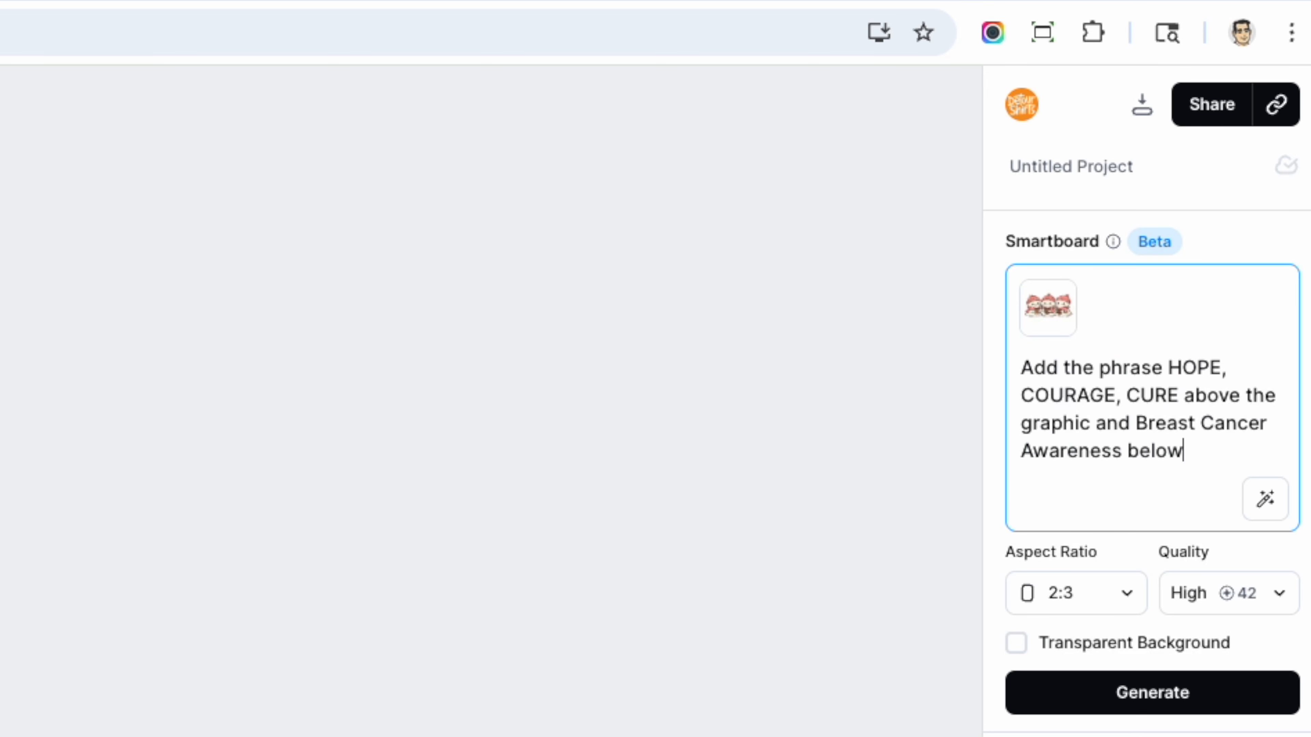
Enhance the Smartboard prompt with AI, read through the rewritten text and generate the design
{"action": "left_click", "coordinate": [1265, 498]}
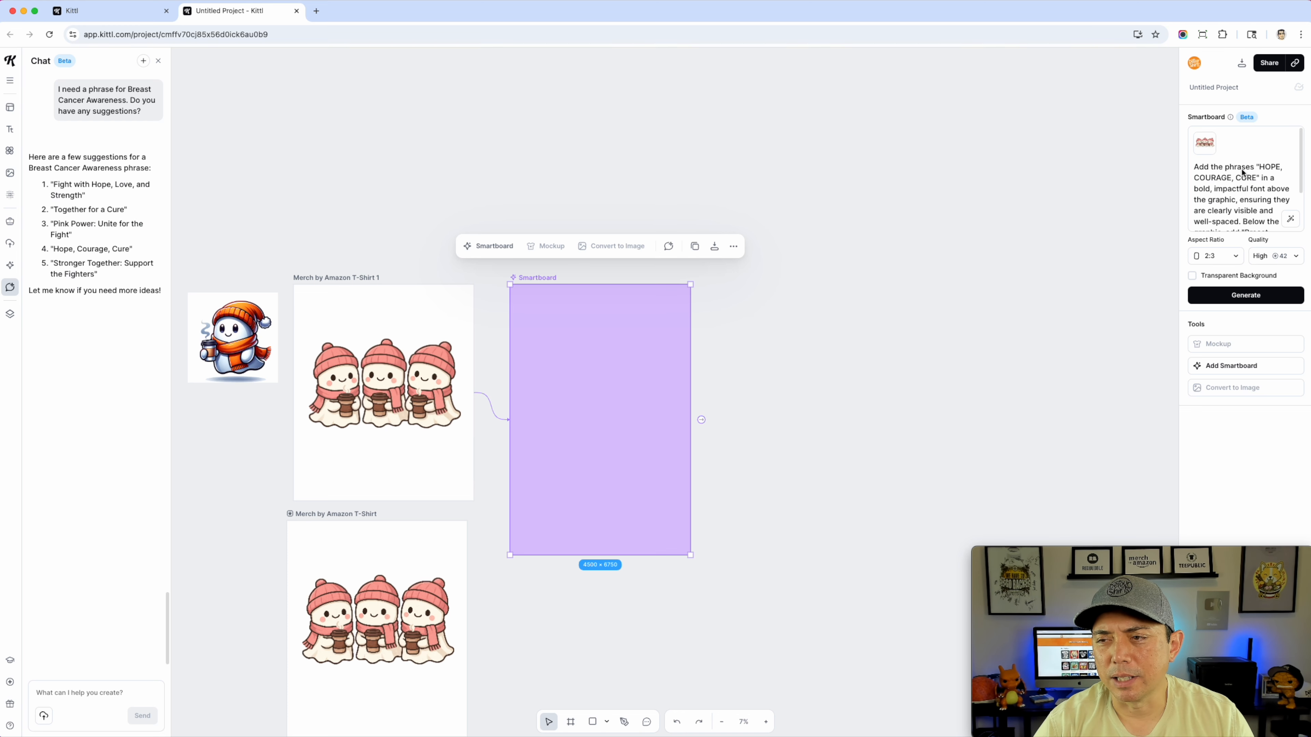
{"action": "scroll", "coordinate": [1251, 182], "scroll_direction": "down", "scroll_amount": 1}
{"action": "scroll", "coordinate": [1251, 183], "scroll_direction": "down", "scroll_amount": 1}
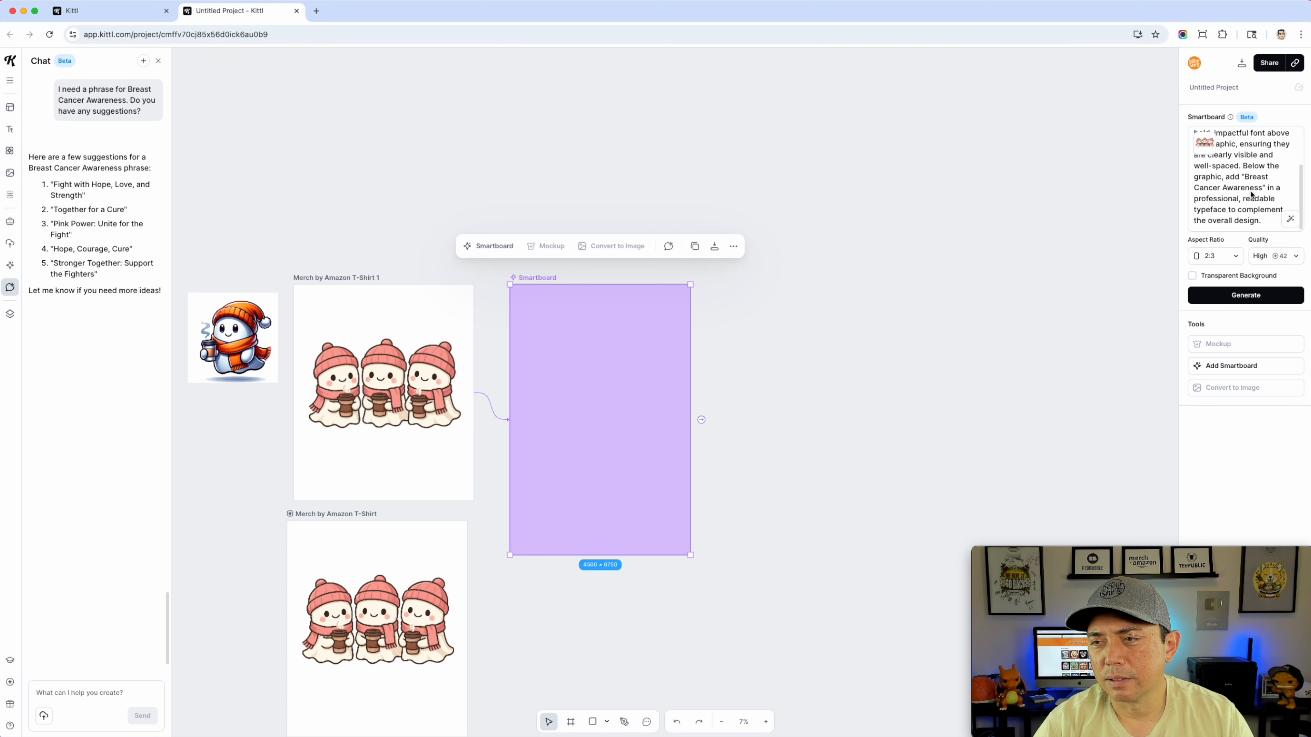
{"action": "left_click", "coordinate": [1255, 298]}
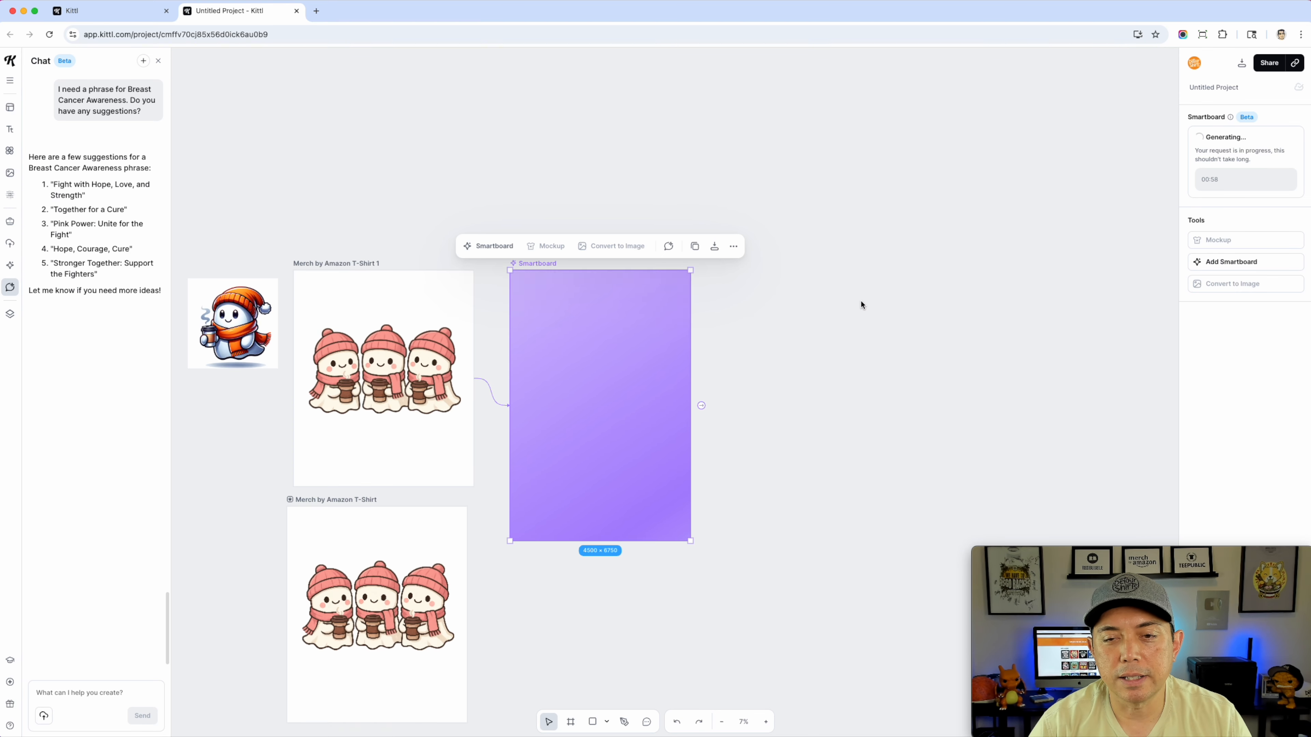
Ask Chat "I like Hope, Courage, Cure for the words. What should my 3 ghosts be doing instead of just holding coffee."
{"action": "scroll", "coordinate": [858, 304], "scroll_direction": "down", "scroll_amount": 5}
{"action": "left_click", "coordinate": [324, 242]}
{"action": "scroll", "coordinate": [385, 283], "scroll_direction": "up", "scroll_amount": 1}
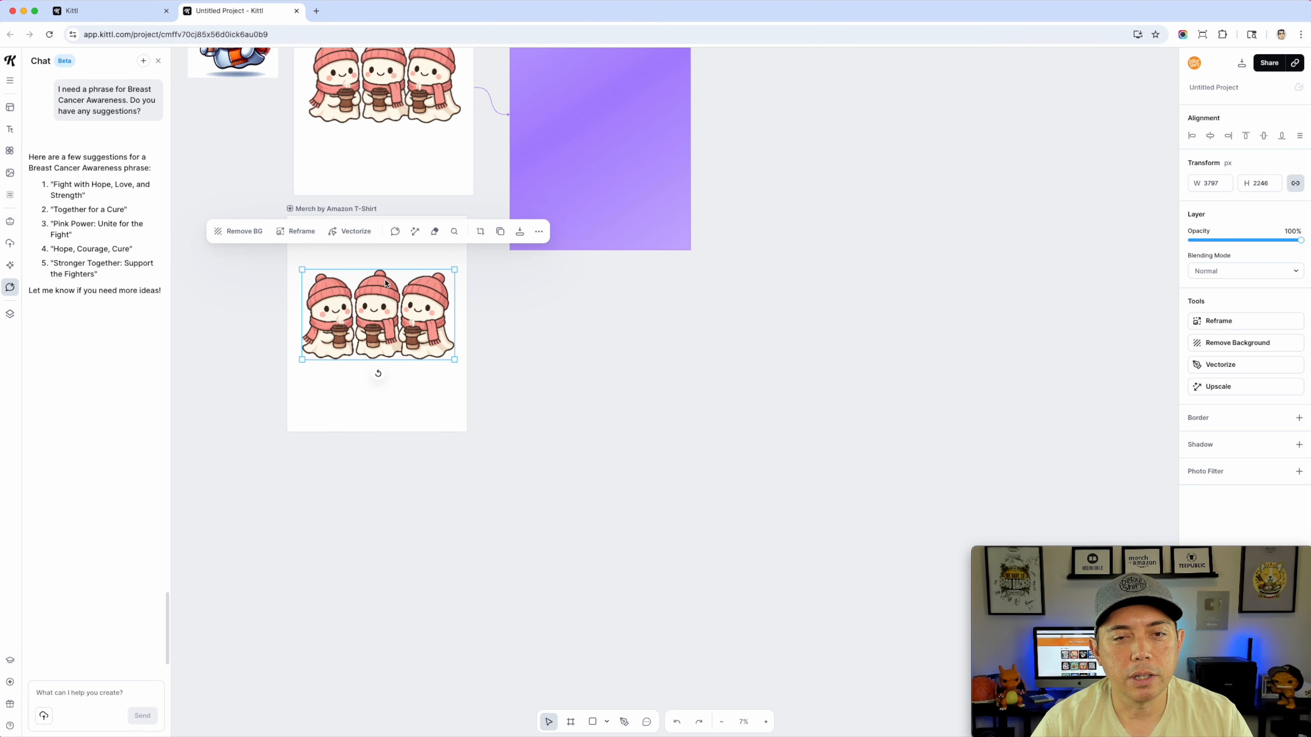
{"action": "left_click", "coordinate": [214, 291]}
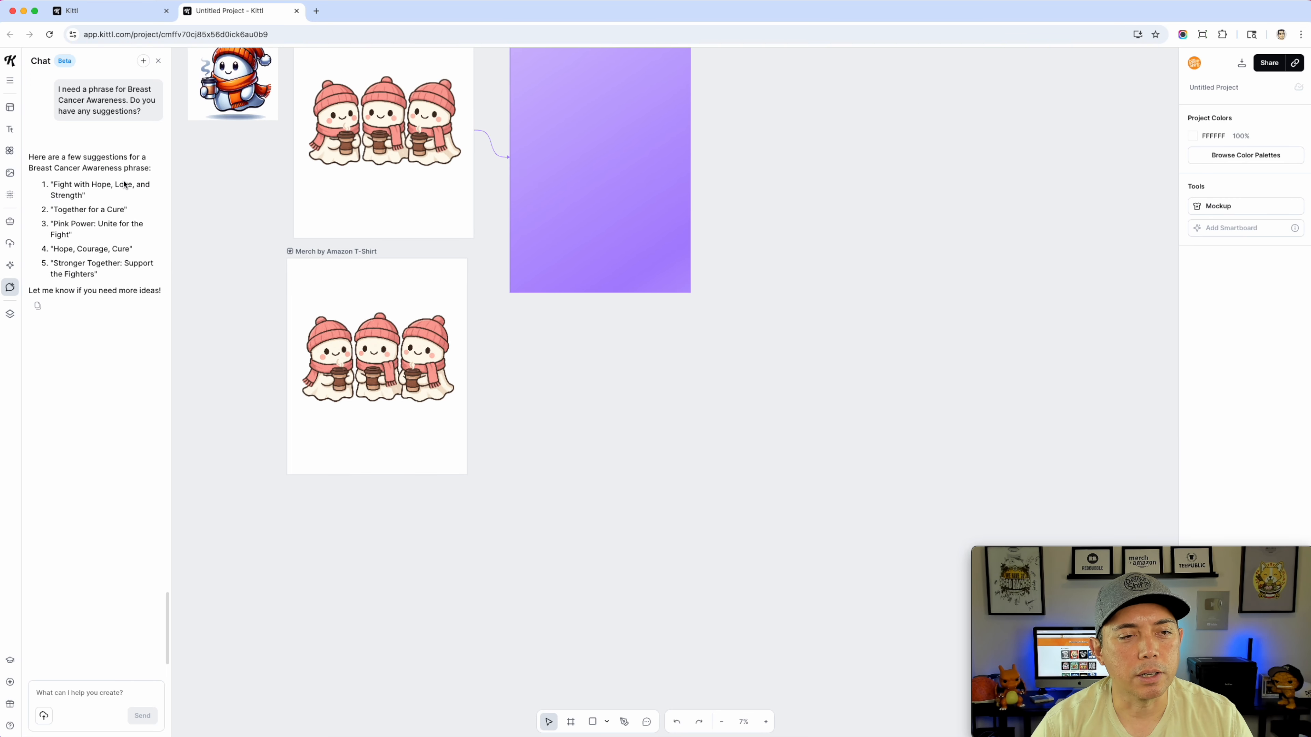
{"action": "left_click", "coordinate": [71, 692]}
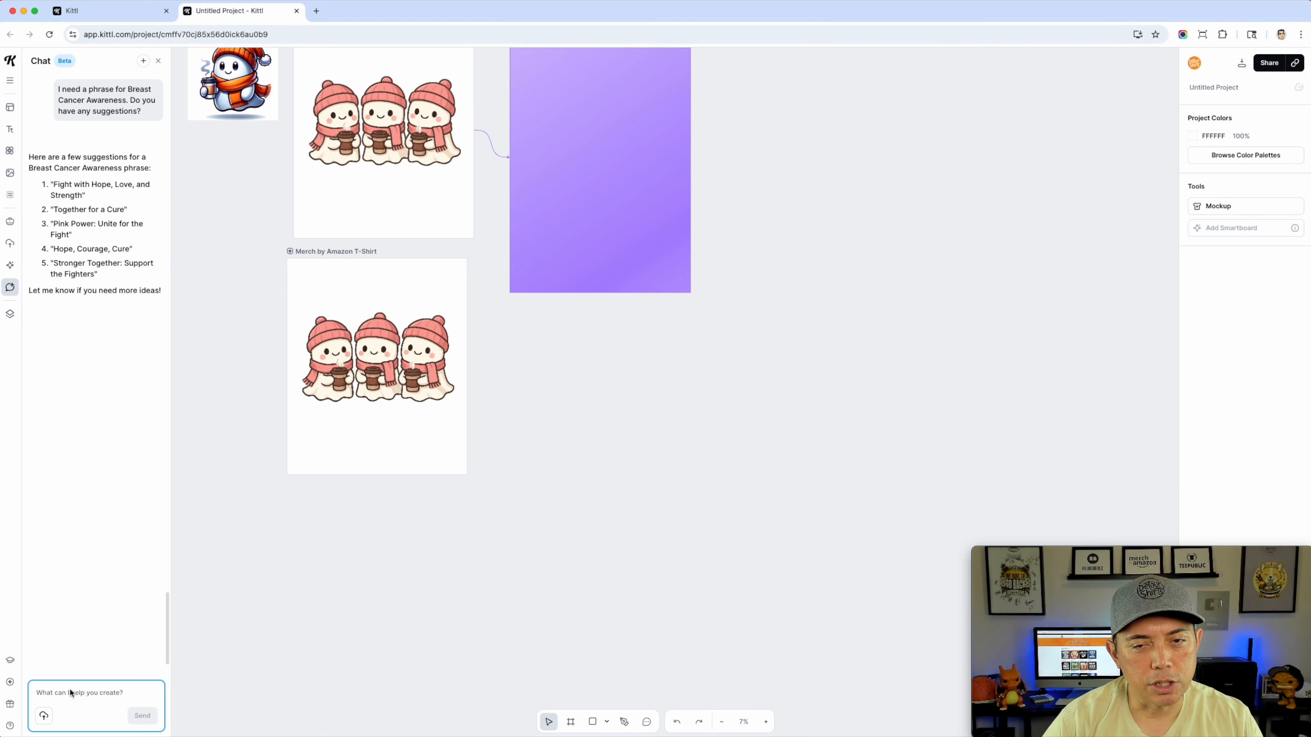
{"action": "type", "text": "I like Hope, Courage, Cure for the words. What should my 3 ghosts be doing instead of just holding coffee."}
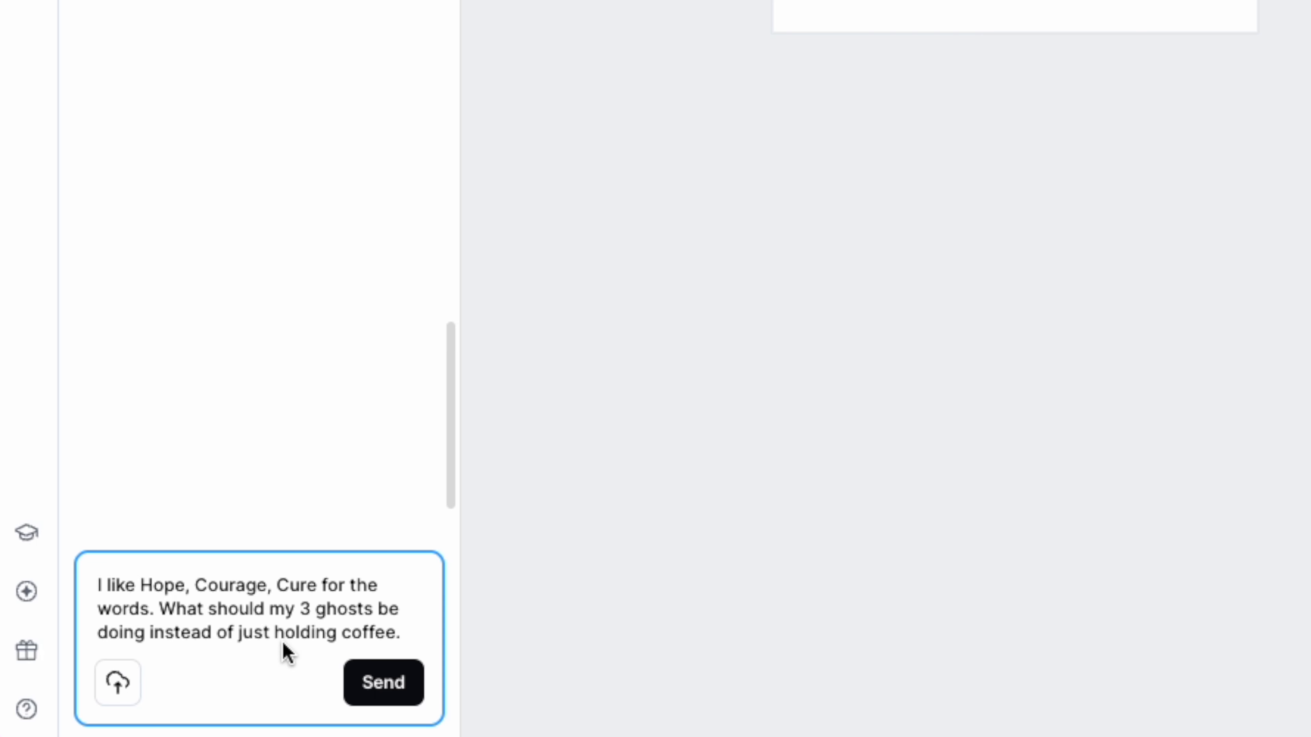
{"action": "left_click", "coordinate": [383, 683]}
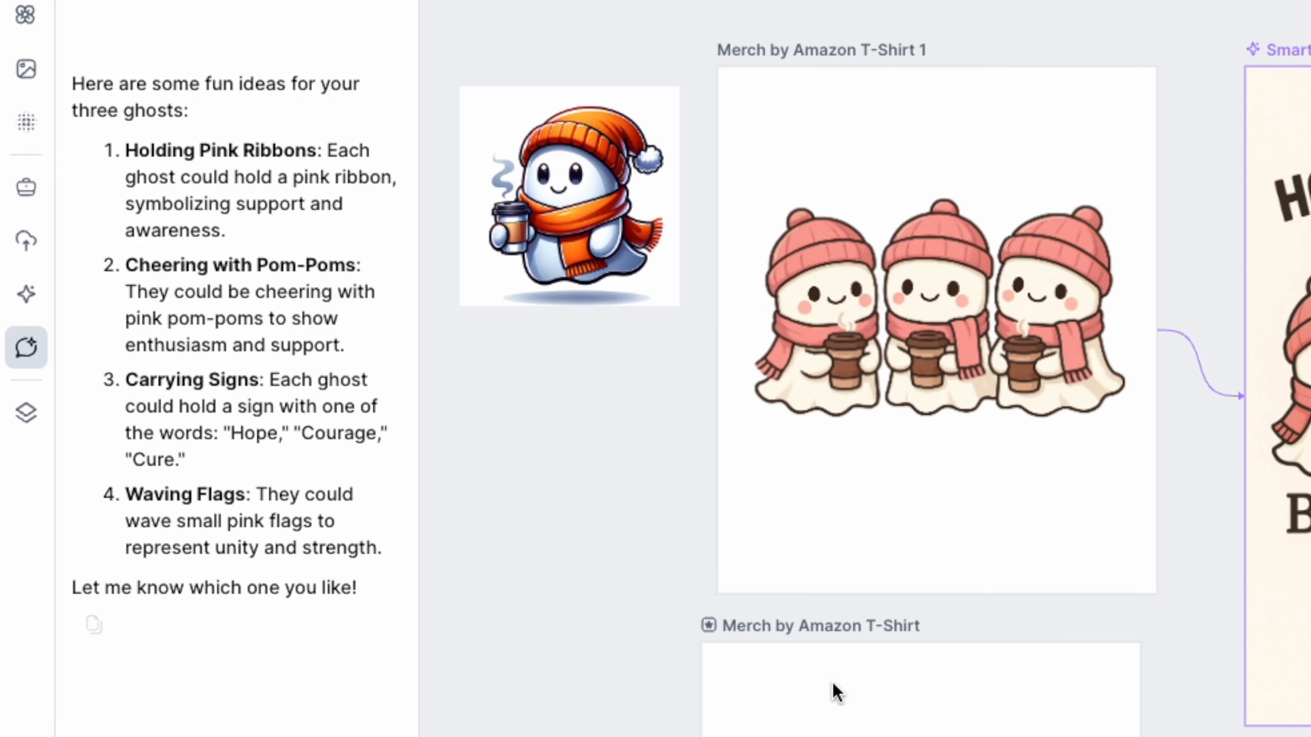
Send the lower artboard's ghosts to AI Chat with the request "Have them holding pink Breast Cancer Awareness ribbons instead of coffee."
{"action": "scroll", "coordinate": [852, 695], "scroll_direction": "down", "scroll_amount": 3}
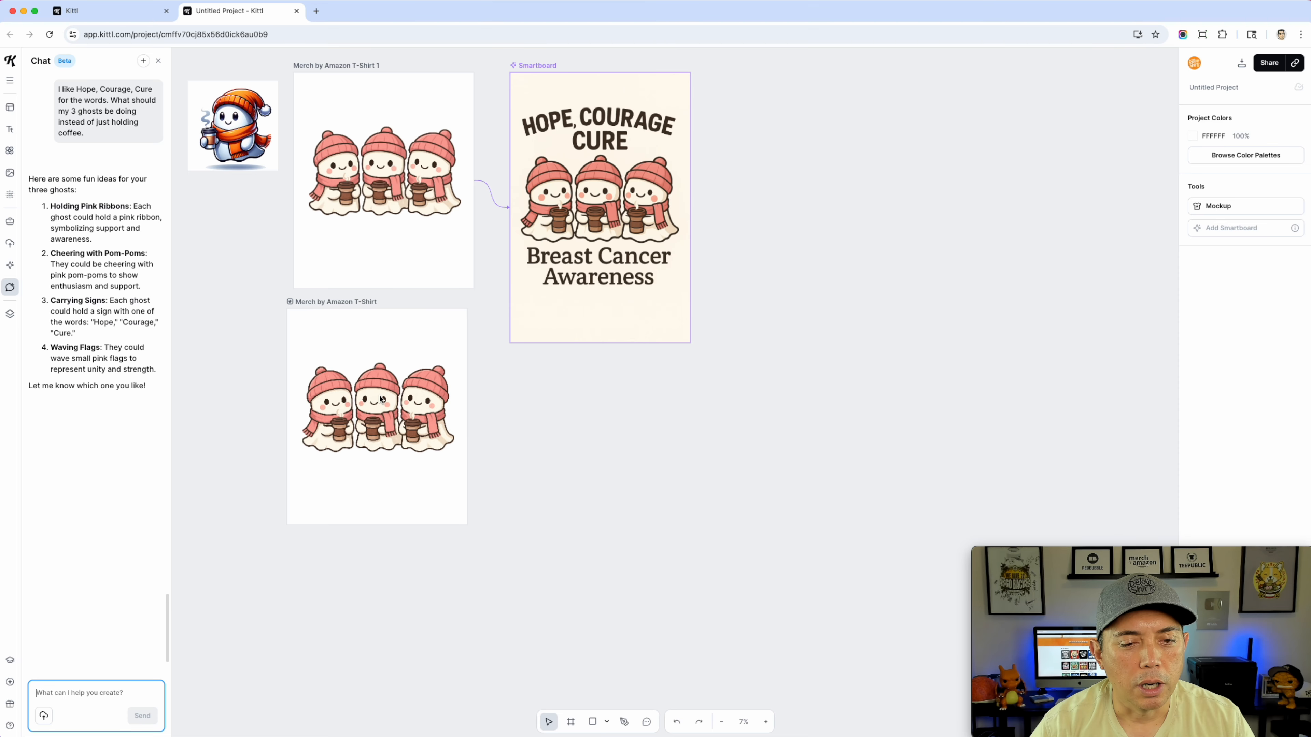
{"action": "left_click", "coordinate": [894, 532]}
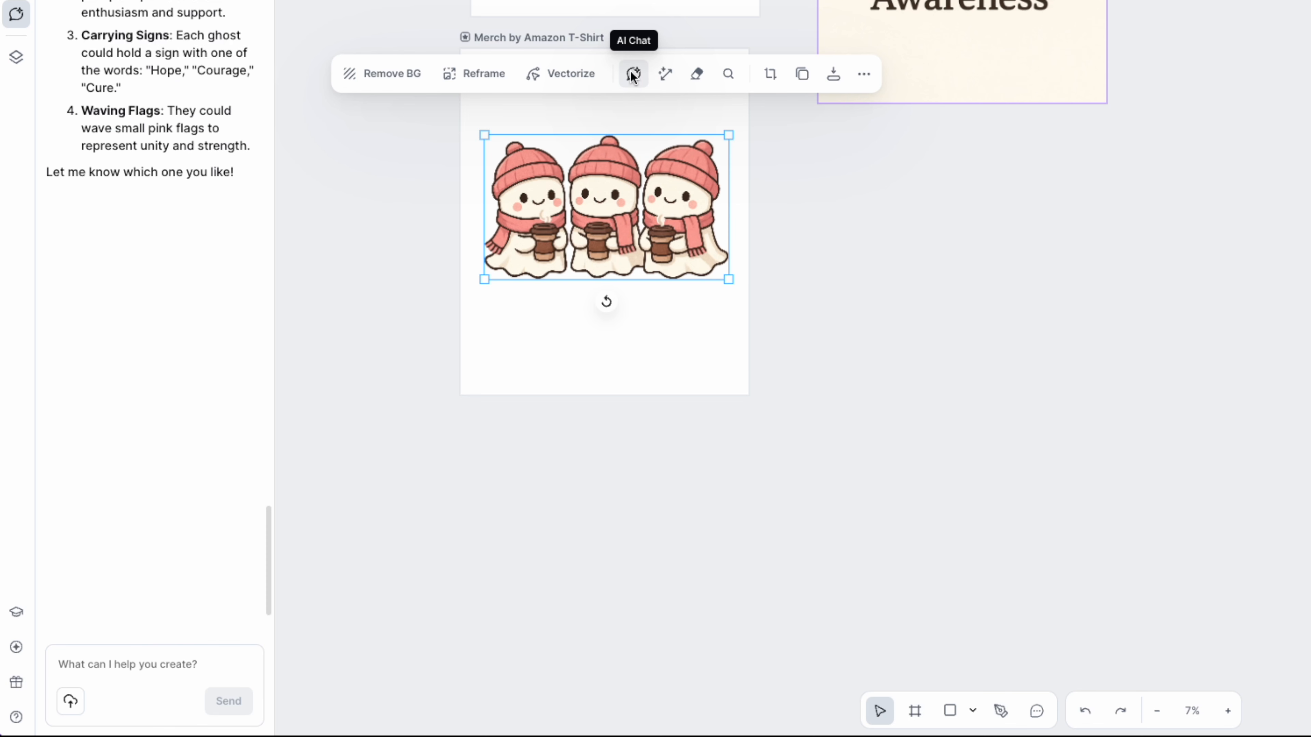
{"action": "left_click", "coordinate": [632, 75]}
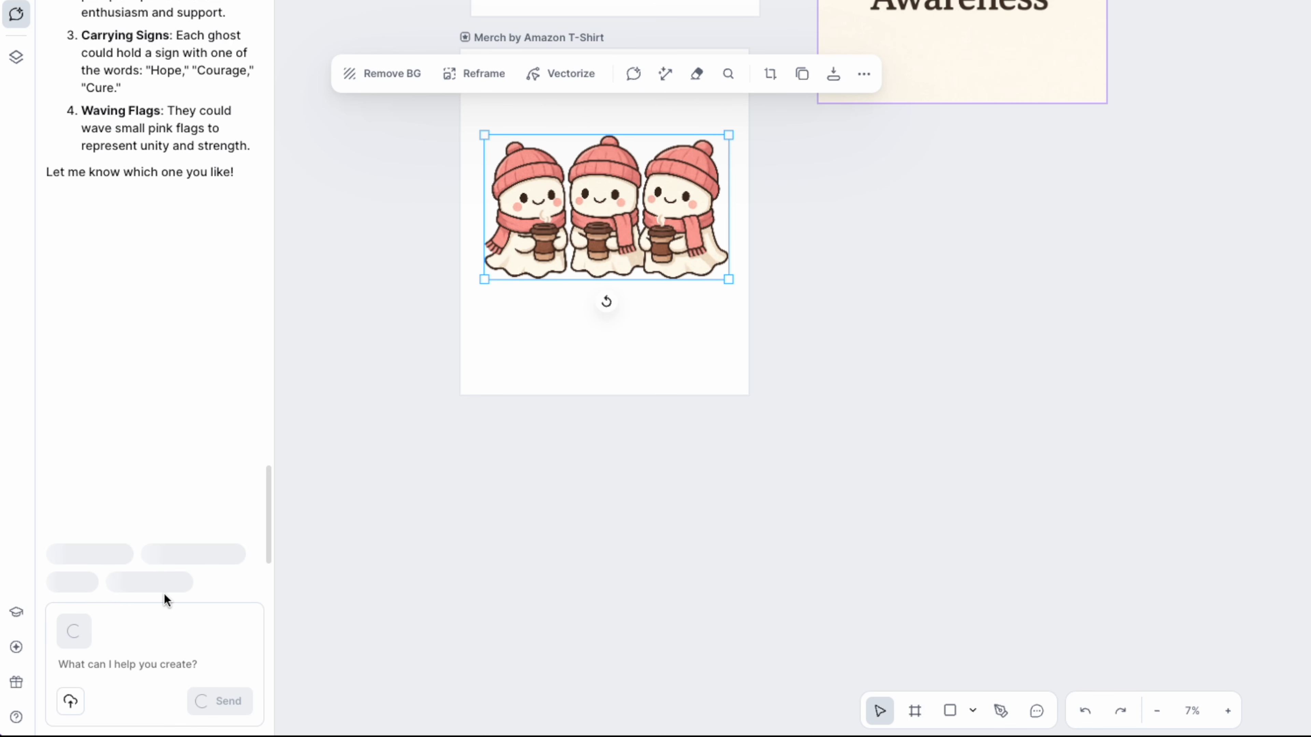
{"action": "left_click", "coordinate": [96, 669]}
{"action": "type", "text": "Have them holding pink Breast Cancer Awarenss ribbons instead of coffee."}
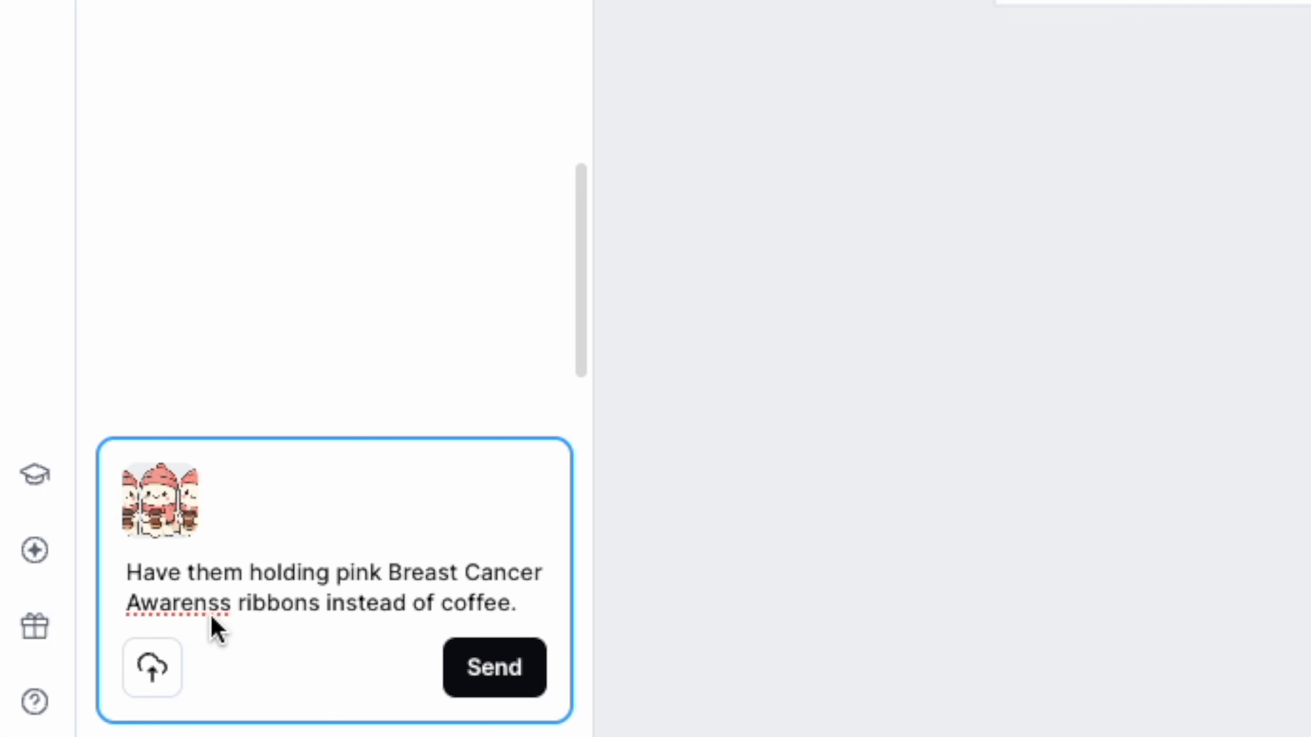
{"action": "type", "text": "e"}
{"action": "left_click", "coordinate": [503, 671]}
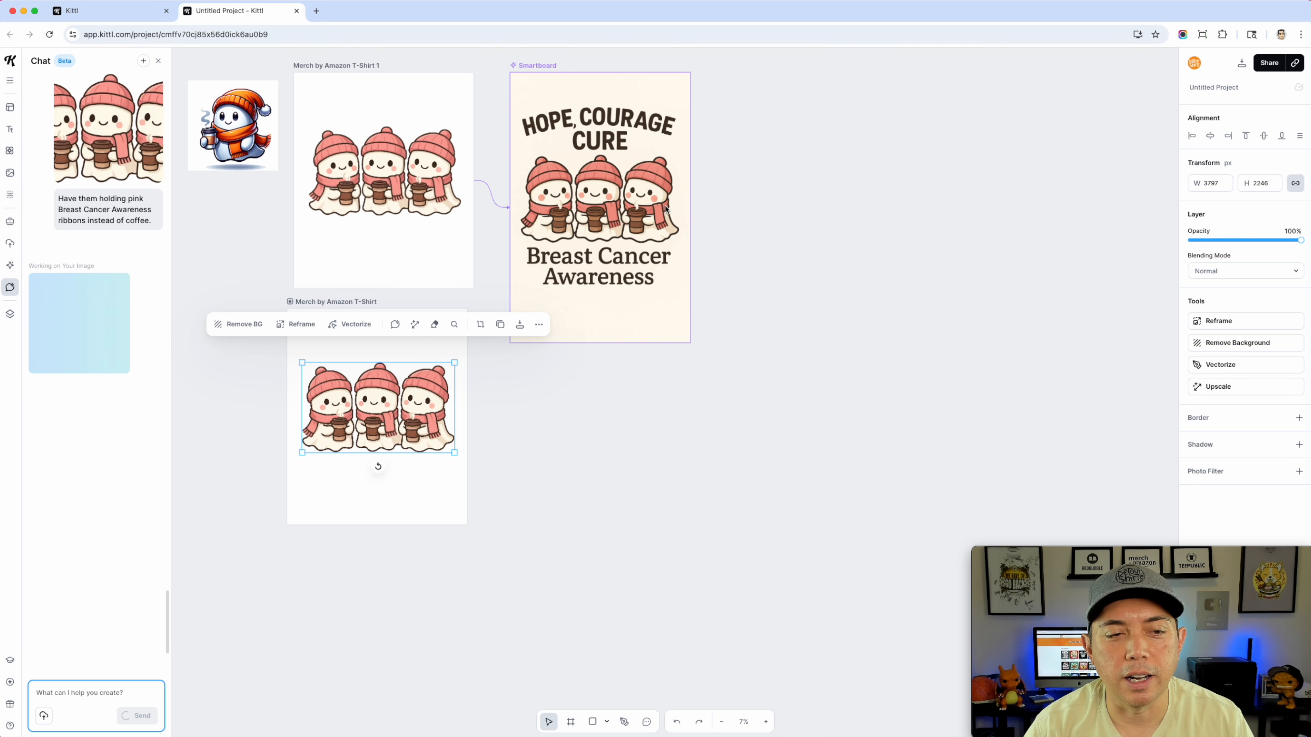
Add a Smartboard from the lettered ghost design, prompt it "What would this look like on black", enhance the prompt and generate
{"action": "left_click", "coordinate": [660, 190]}
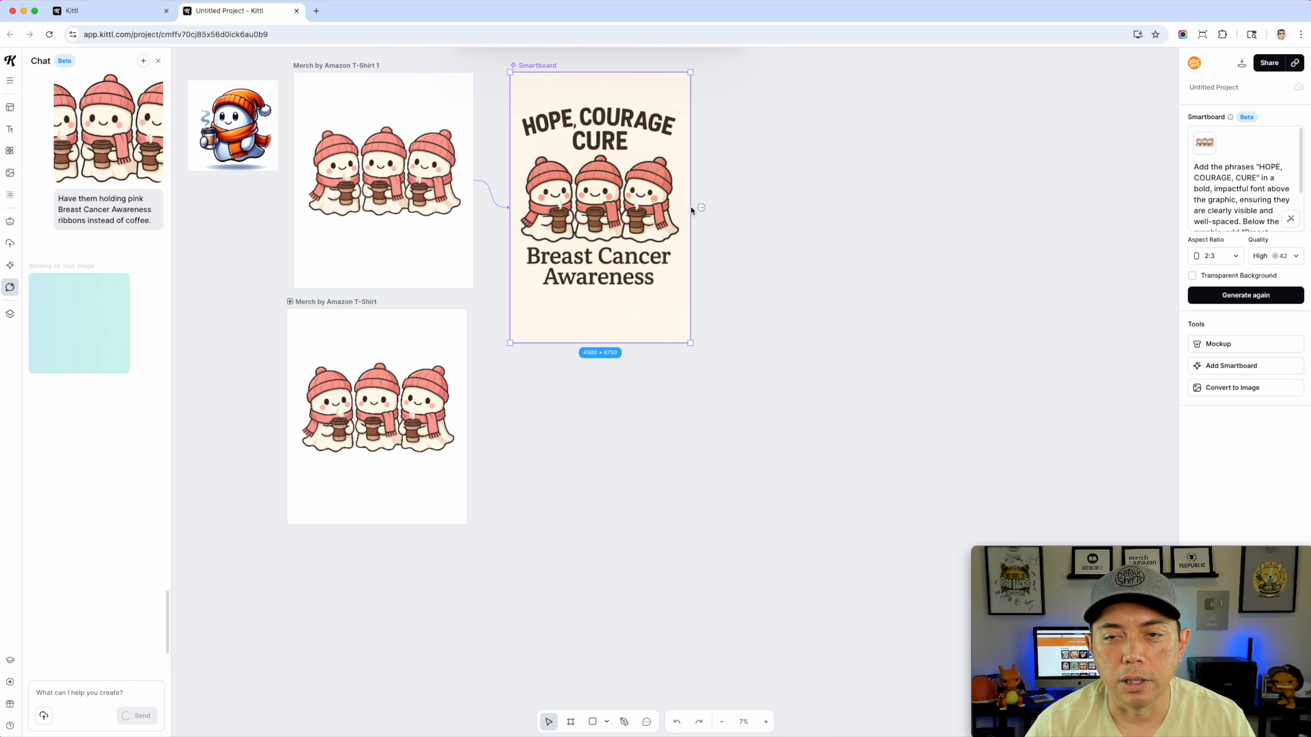
{"action": "mouse_move", "coordinate": [702, 208]}
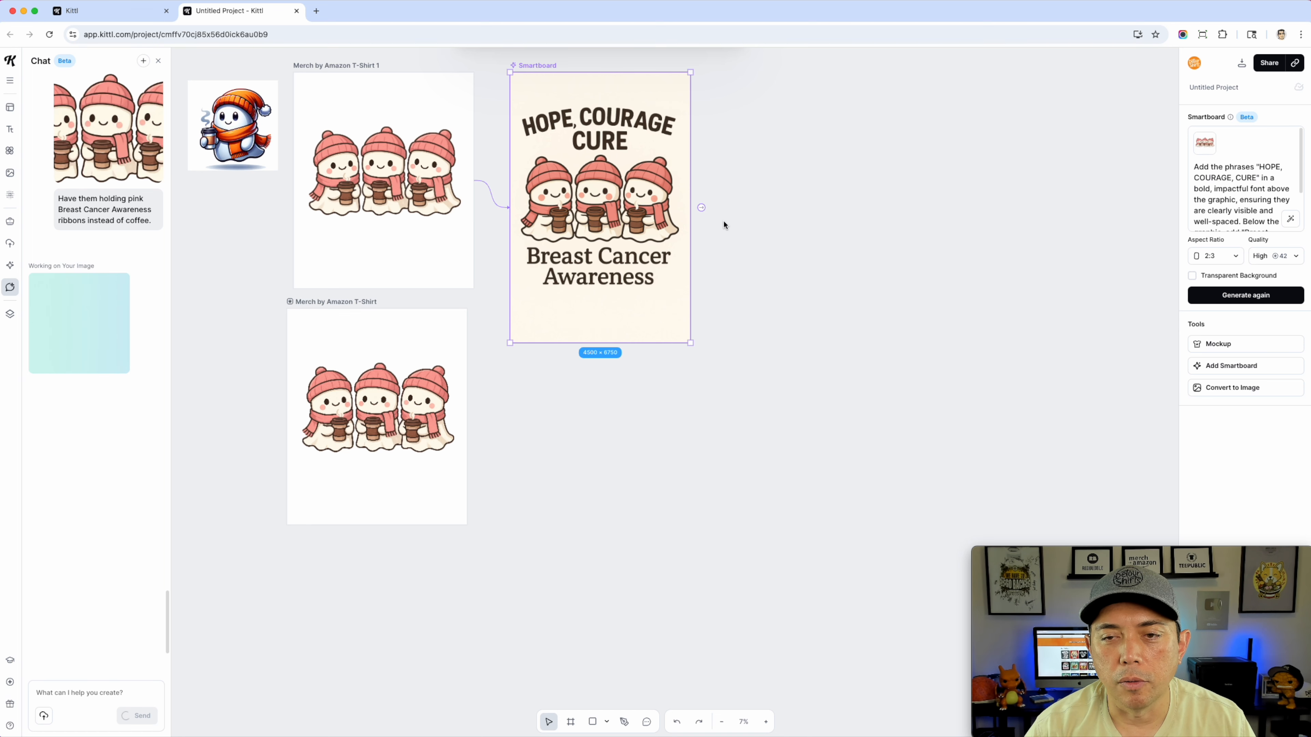
{"action": "left_click", "coordinate": [701, 208]}
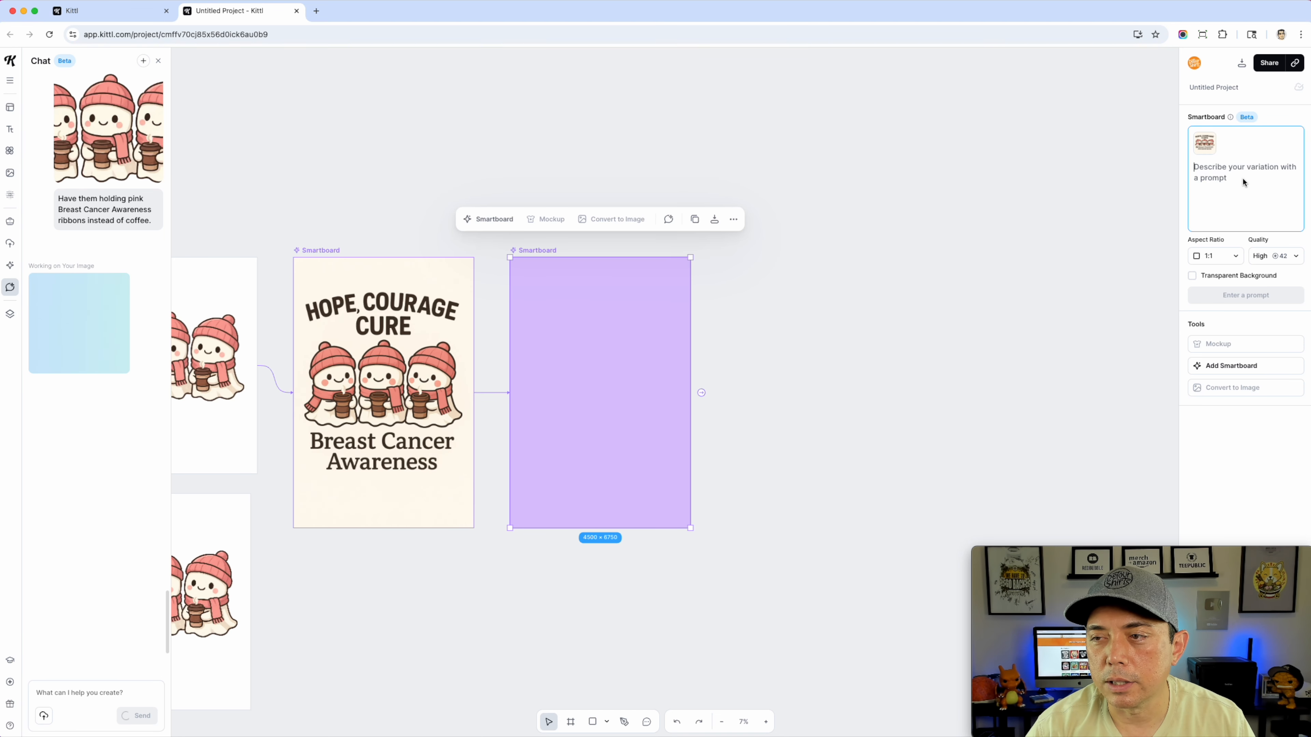
{"action": "type", "text": "What would this look like on black"}
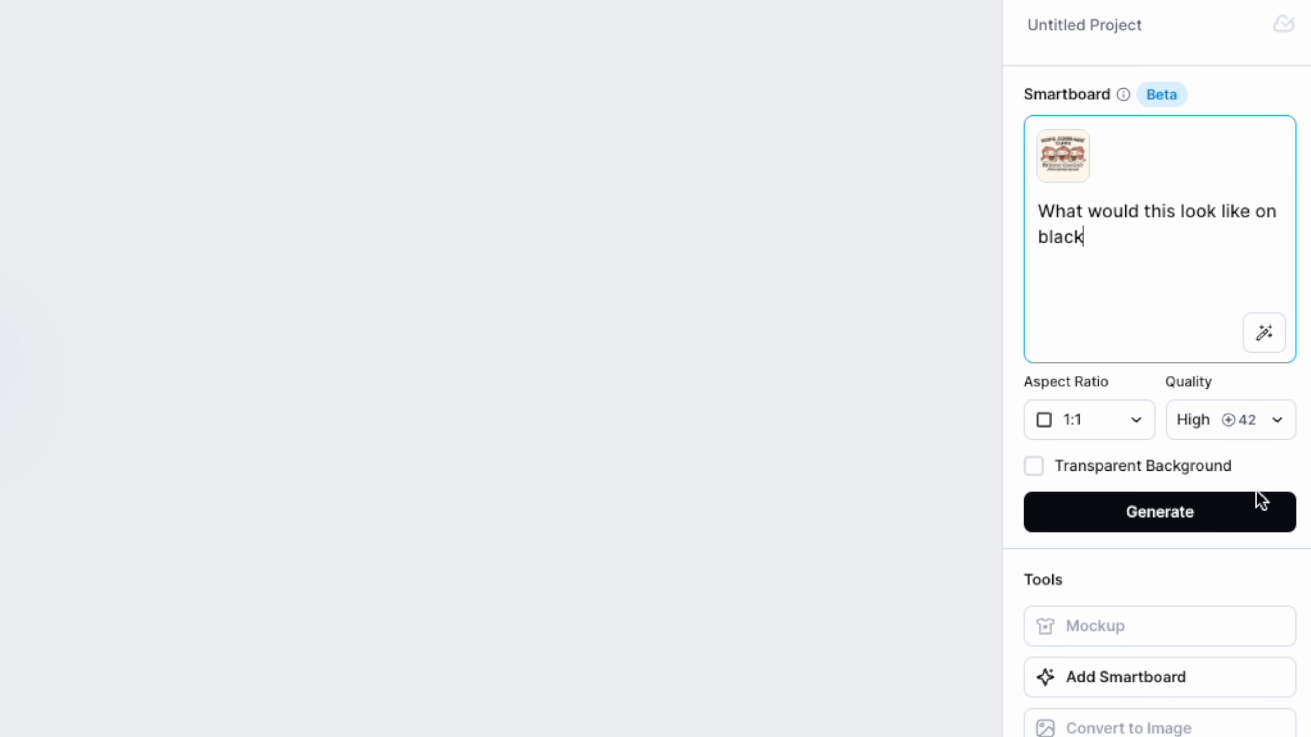
{"action": "left_click", "coordinate": [1269, 336]}
{"action": "left_click", "coordinate": [1123, 510]}
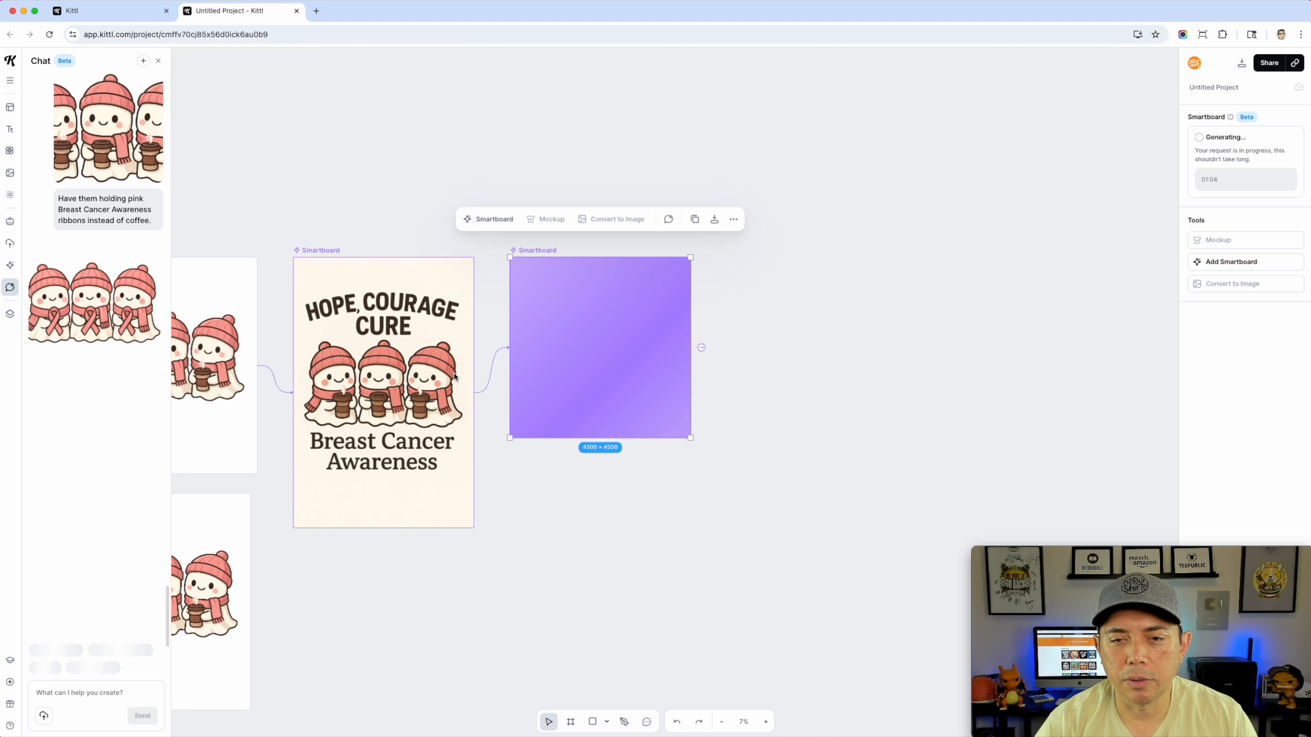
Move the coffee-holding ghosts off the lower artboard onto the empty canvas beside it
{"action": "mouse_move", "coordinate": [95, 319]}
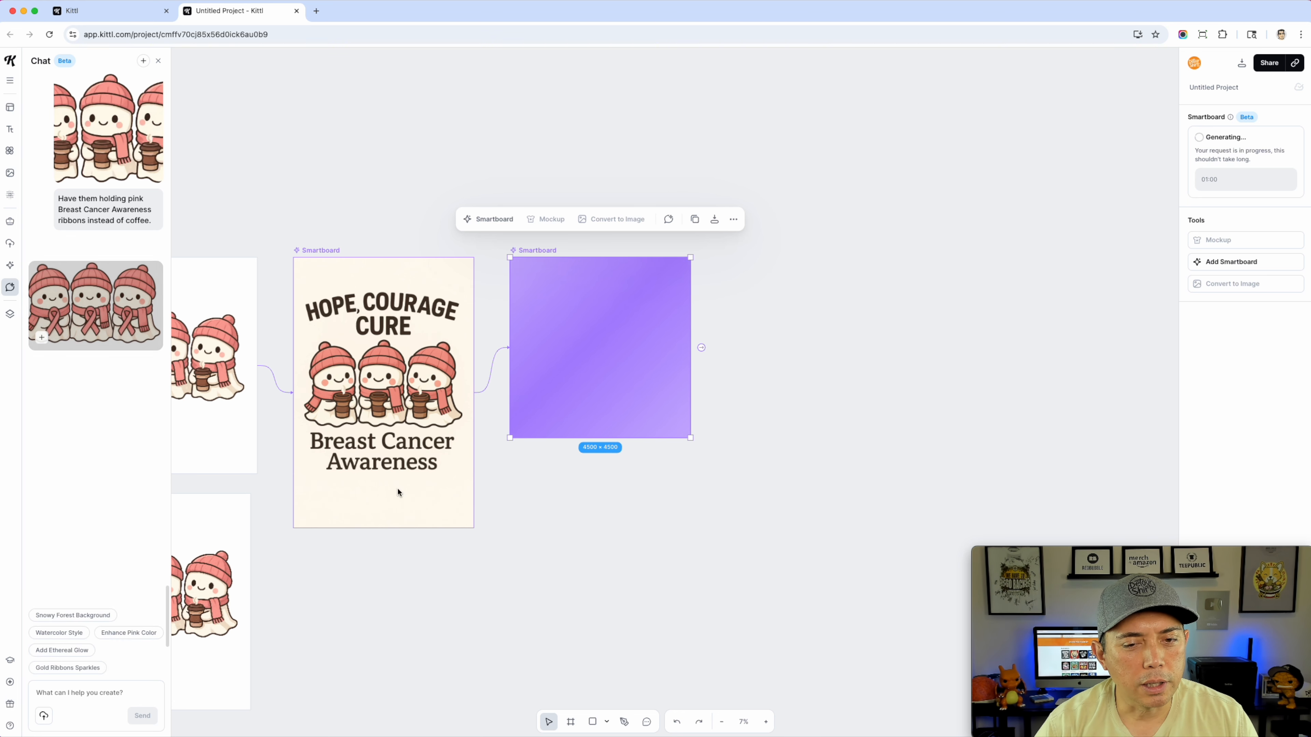
{"action": "left_click", "coordinate": [354, 551]}
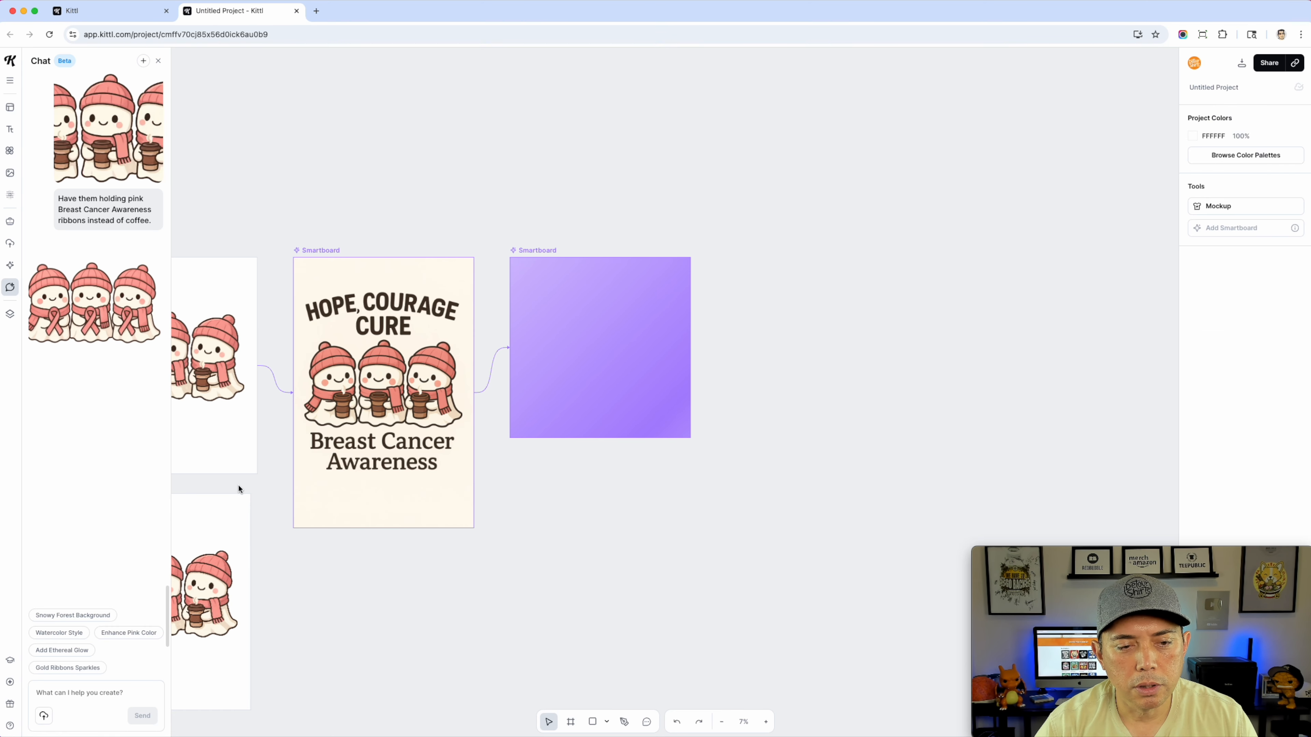
{"action": "left_click_drag", "start_coordinate": [325, 563], "coordinate": [756, 477]}
{"action": "left_click_drag", "start_coordinate": [583, 508], "coordinate": [325, 416]}
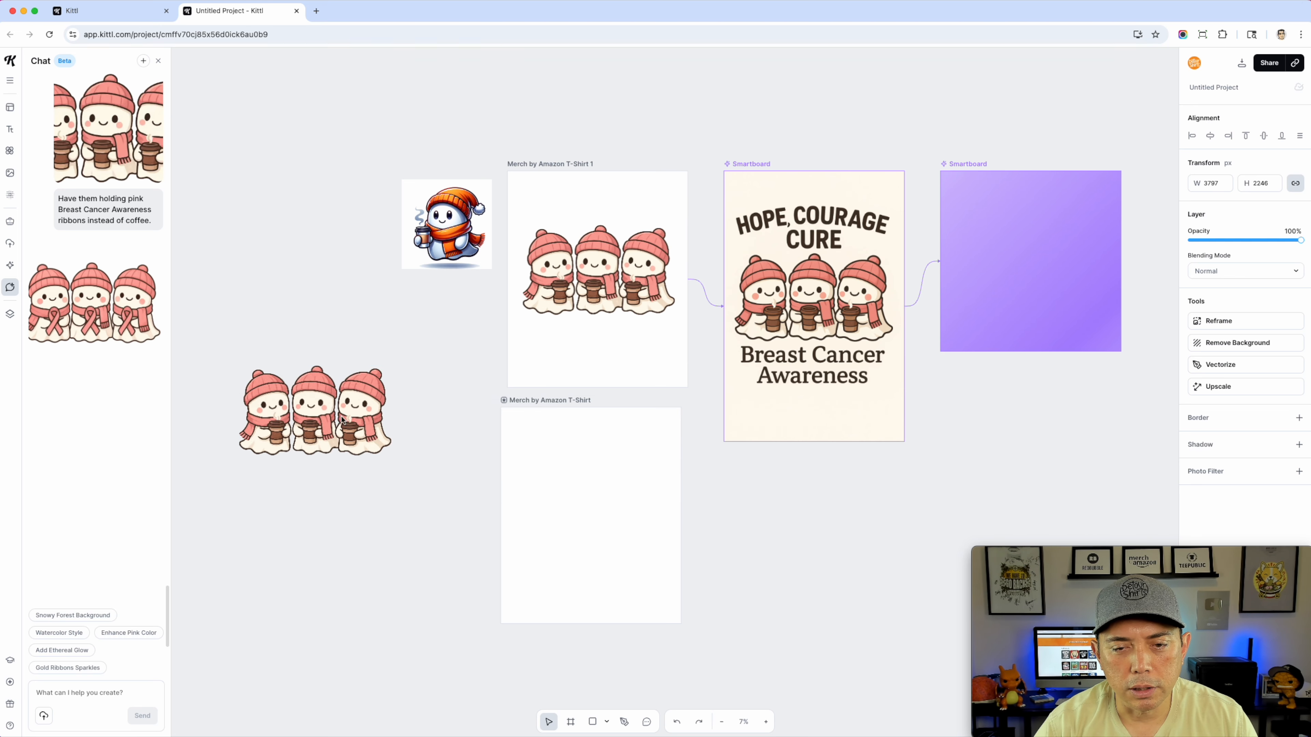
Place the chat-generated ghosts with ribbons on the lower T-shirt artboard, scaled to about 4014 × 2681 px
{"action": "left_click", "coordinate": [544, 401]}
{"action": "left_click", "coordinate": [108, 306]}
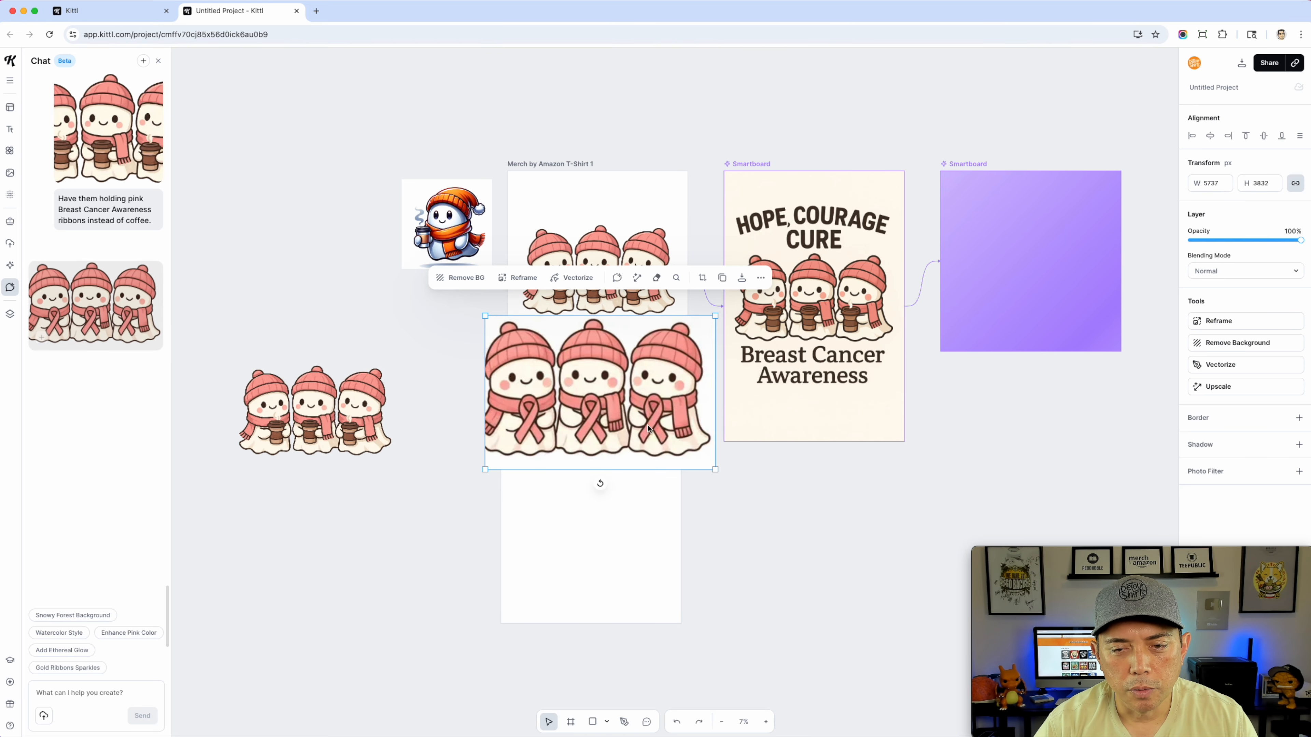
{"action": "left_click_drag", "start_coordinate": [715, 470], "coordinate": [643, 424]}
{"action": "left_click_drag", "start_coordinate": [578, 383], "coordinate": [605, 531]}
{"action": "scroll", "coordinate": [559, 564], "scroll_direction": "up", "scroll_amount": 5}
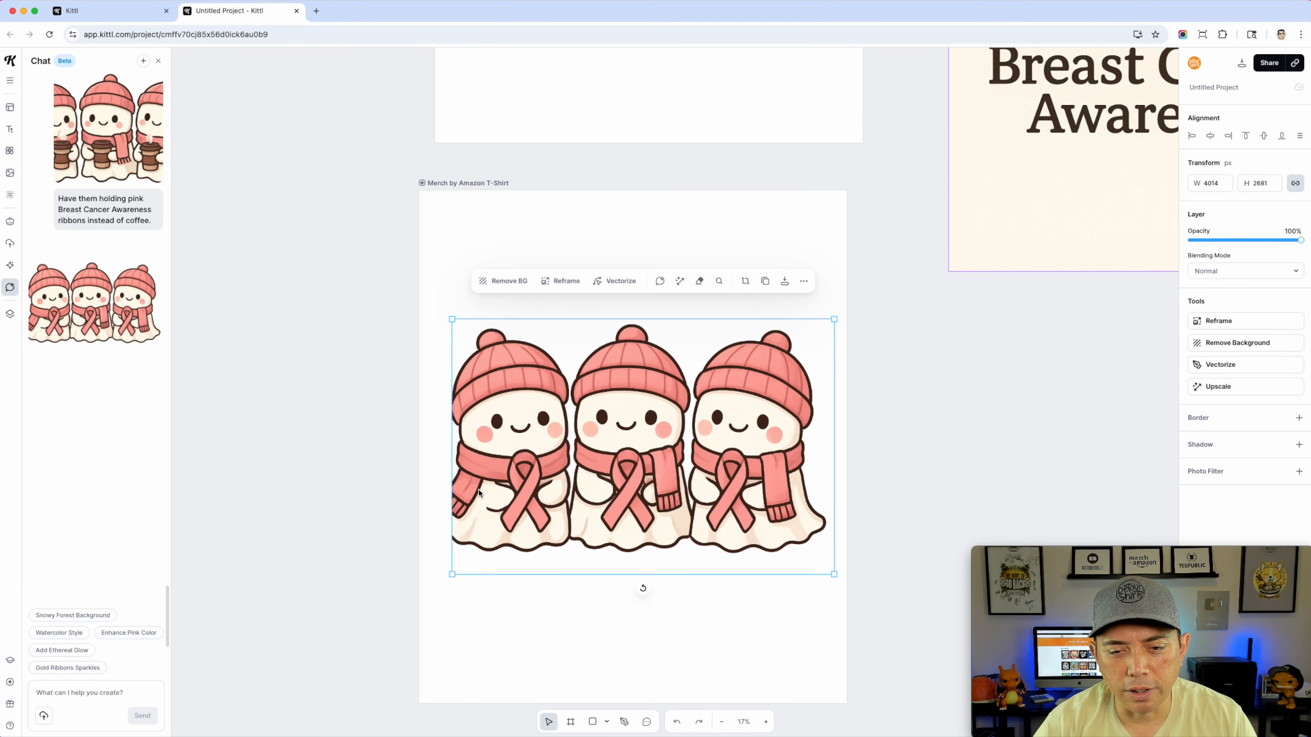
{"action": "scroll", "coordinate": [478, 493], "scroll_direction": "down", "scroll_amount": 2}
{"action": "scroll", "coordinate": [395, 403], "scroll_direction": "down", "scroll_amount": 4}
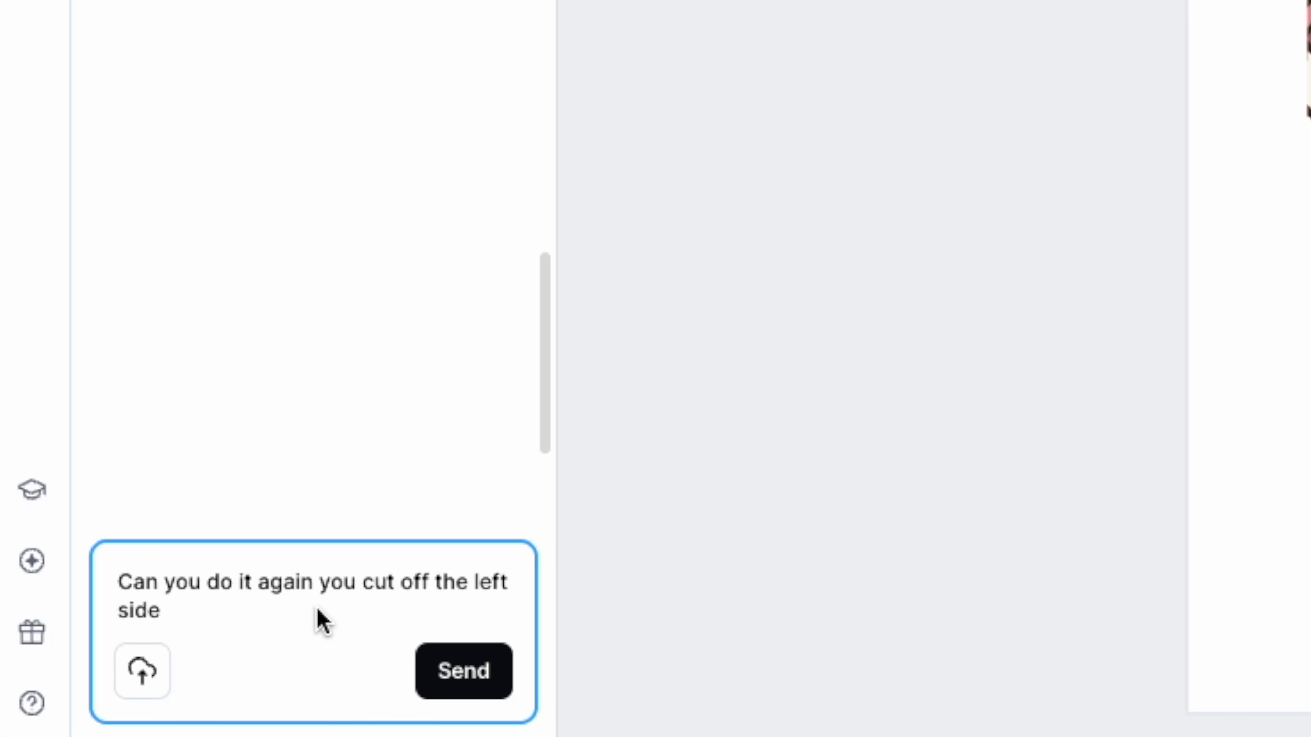
Send AI Chat the request "Can you do it again you cut off the left side"
{"action": "left_click", "coordinate": [466, 674]}
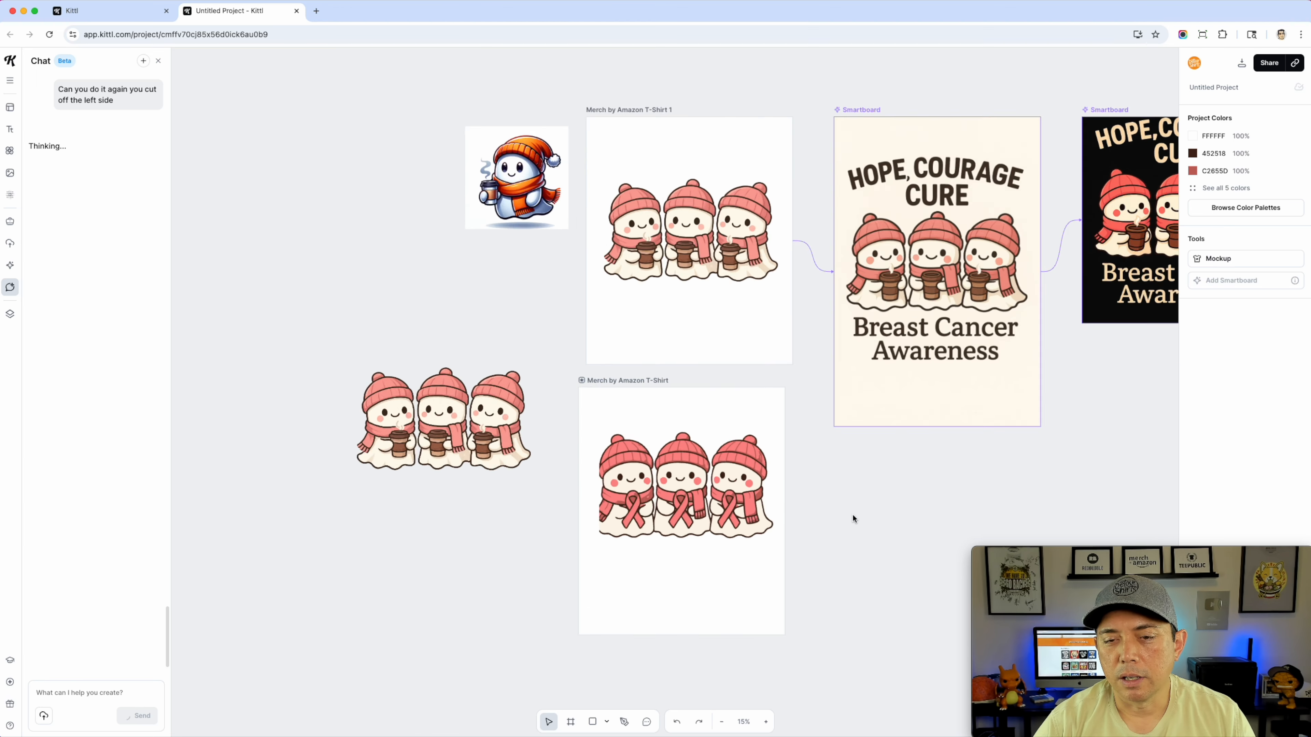
Review the black-background Smartboard up close and compare it with the light Smartboard and both T-shirt artboards
{"action": "scroll", "coordinate": [853, 517], "scroll_direction": "down", "scroll_amount": 2}
{"action": "left_click_drag", "start_coordinate": [1096, 444], "coordinate": [682, 518]}
{"action": "scroll", "coordinate": [721, 411], "scroll_direction": "up", "scroll_amount": 5}
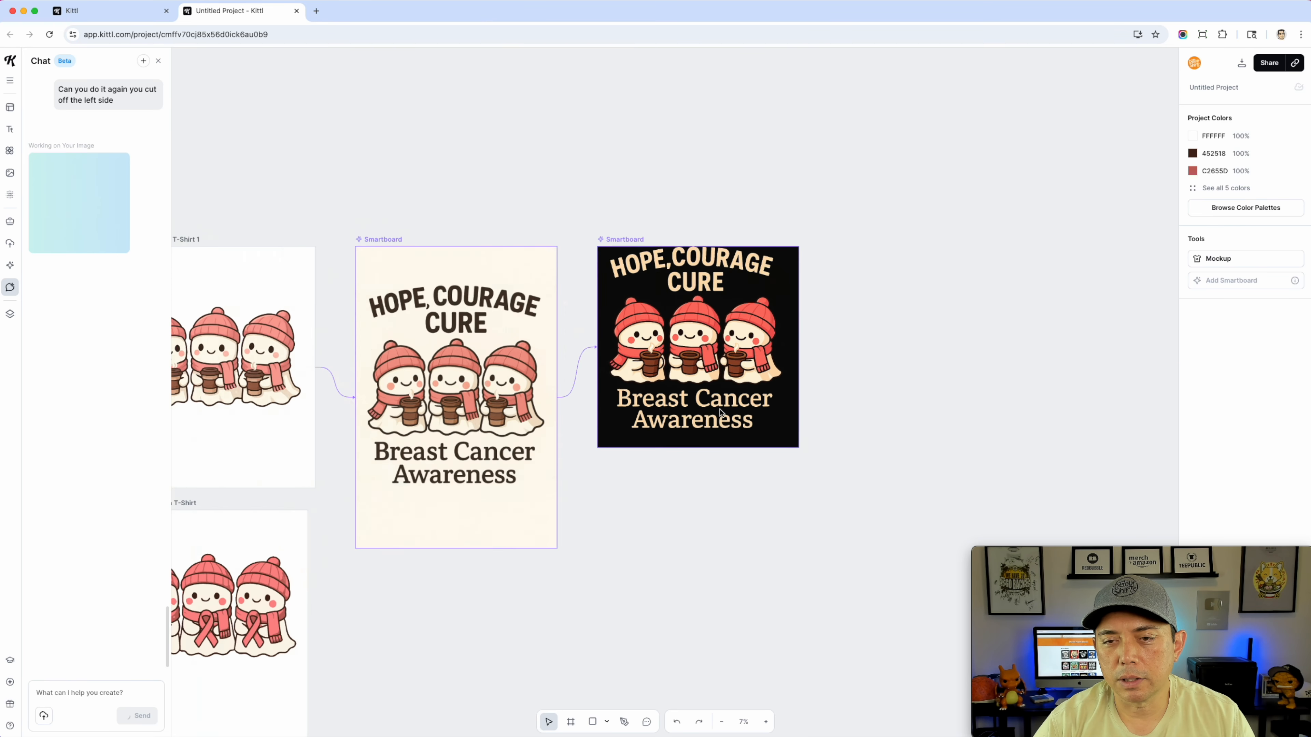
{"action": "scroll", "coordinate": [720, 412], "scroll_direction": "up", "scroll_amount": 3}
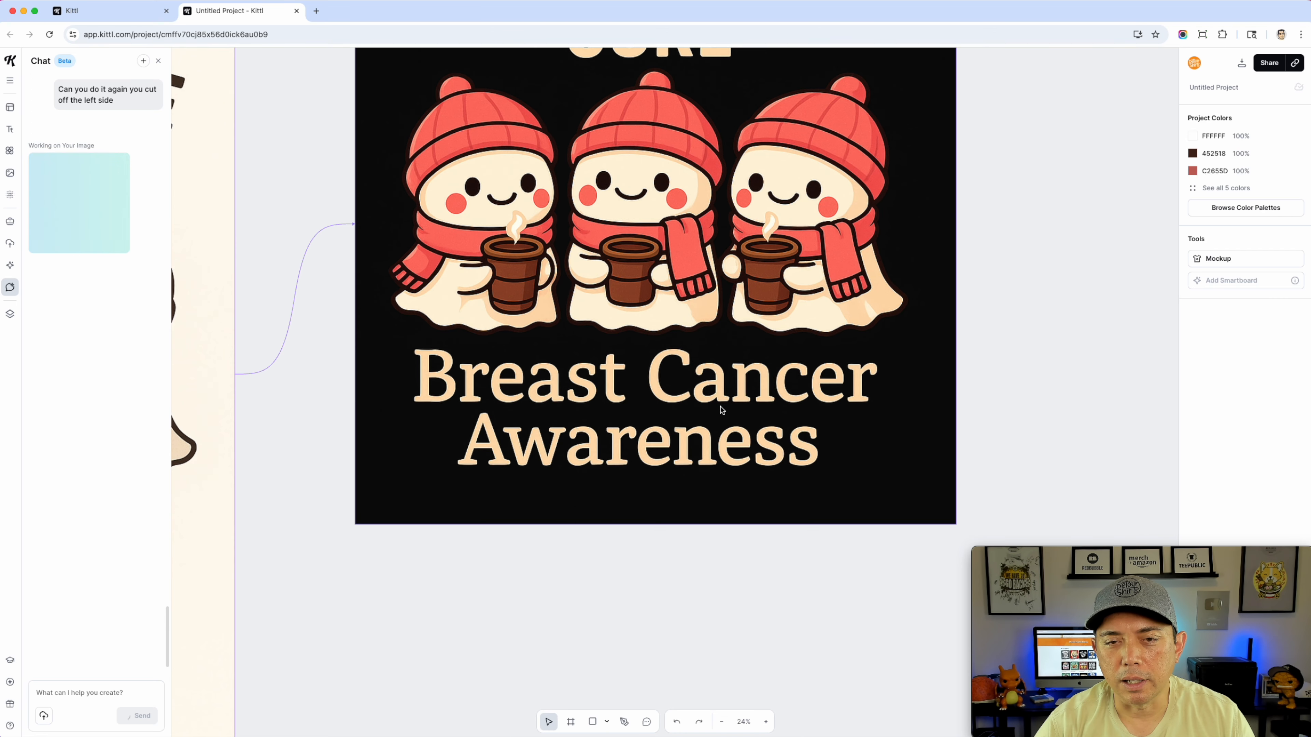
{"action": "scroll", "coordinate": [722, 411], "scroll_direction": "down", "scroll_amount": 5}
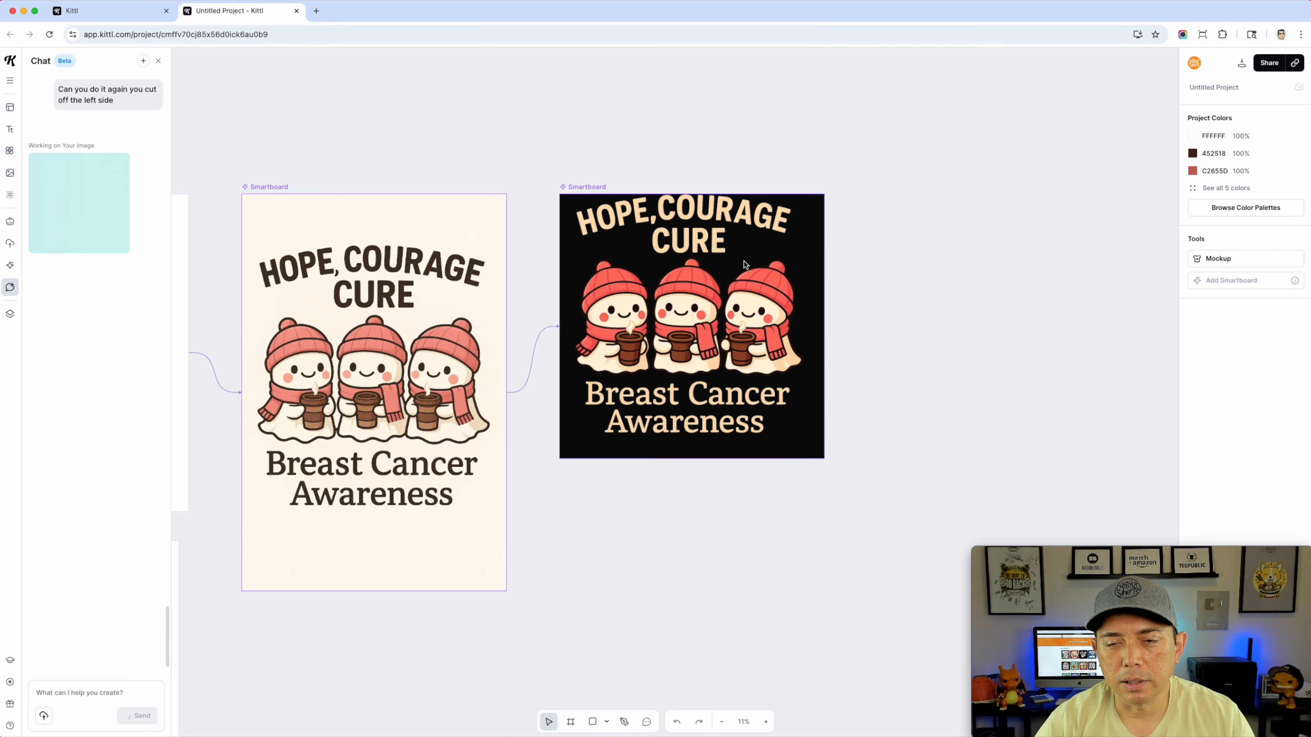
{"action": "scroll", "coordinate": [638, 553], "scroll_direction": "left", "scroll_amount": 10}
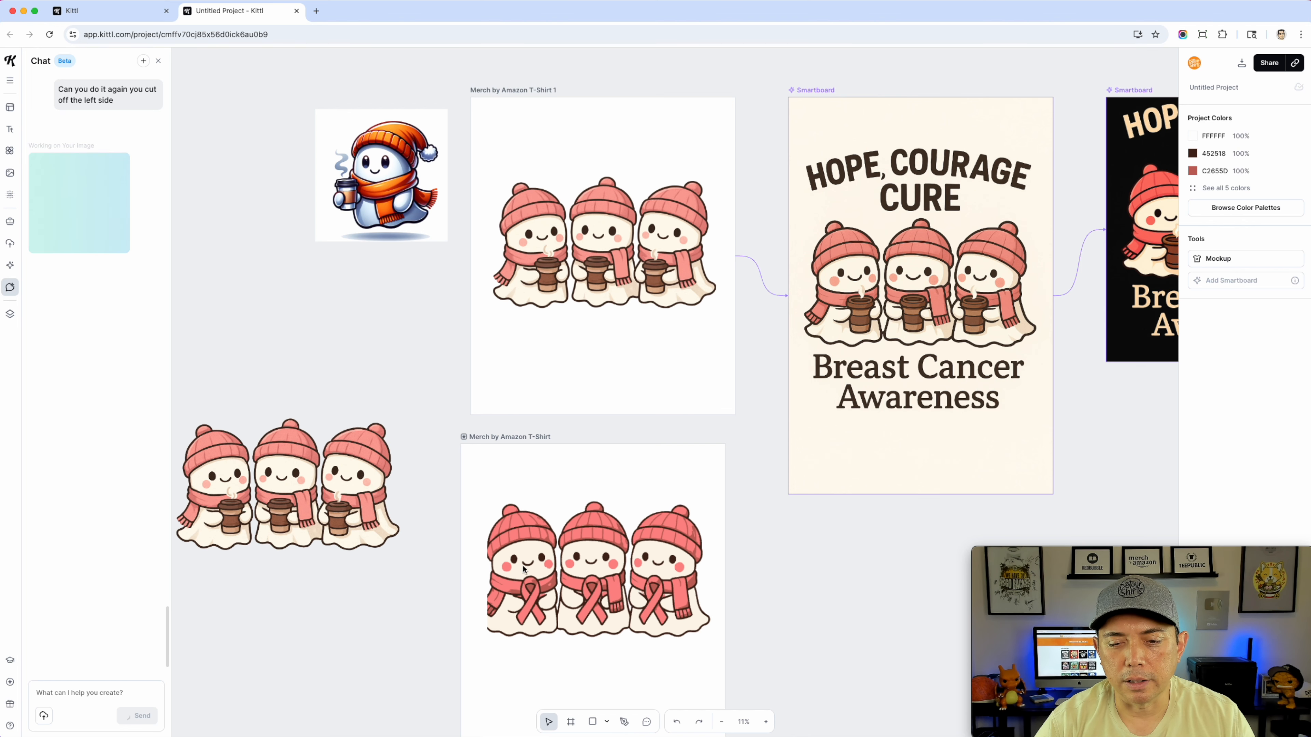
{"action": "scroll", "coordinate": [740, 553], "scroll_direction": "down", "scroll_amount": 2}
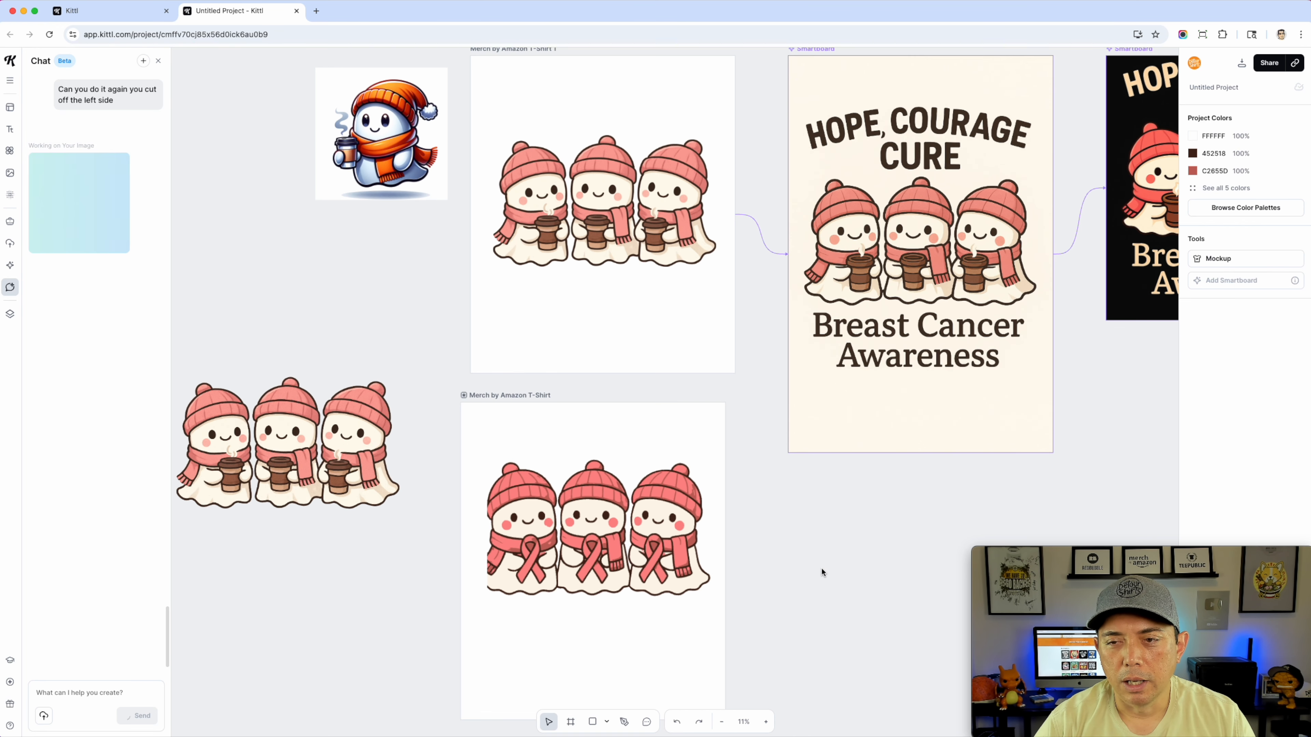
{"action": "scroll", "coordinate": [701, 414], "scroll_direction": "up", "scroll_amount": 2}
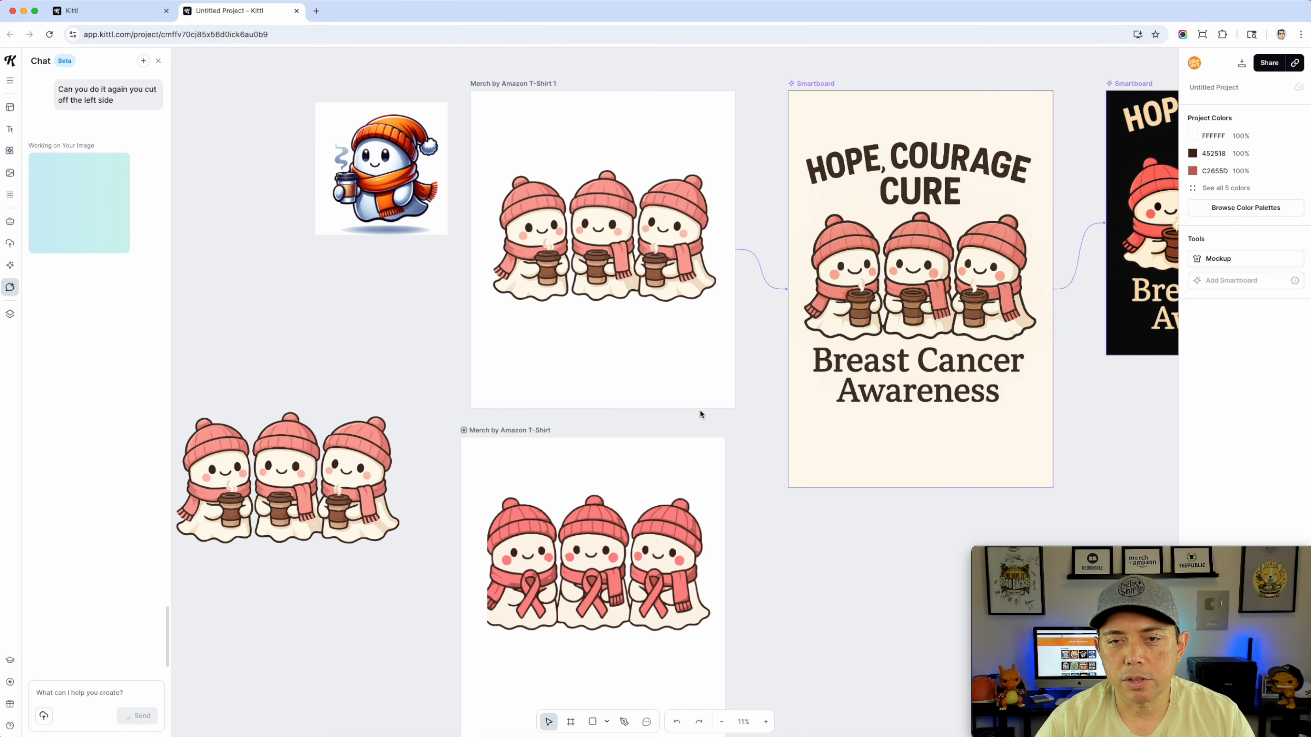
{"action": "left_click", "coordinate": [566, 256]}
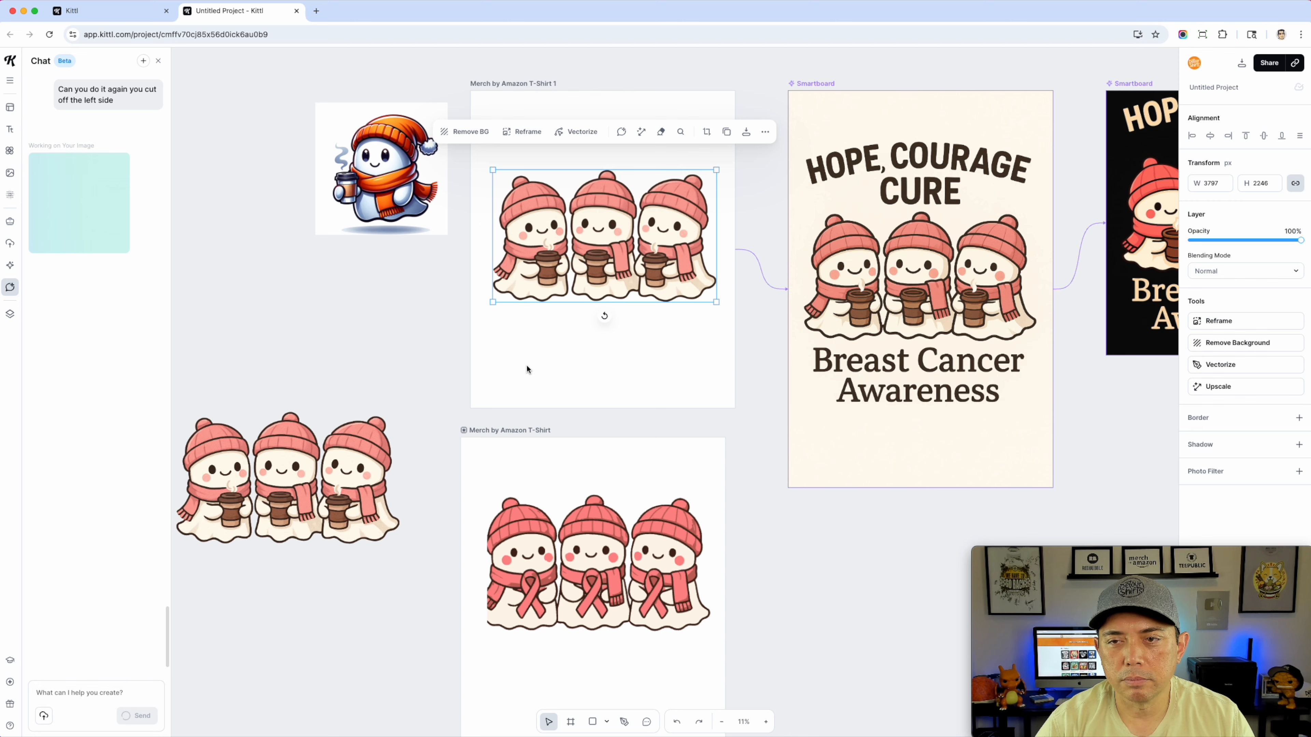
{"action": "left_click", "coordinate": [419, 354]}
{"action": "scroll", "coordinate": [493, 393], "scroll_direction": "up", "scroll_amount": 3}
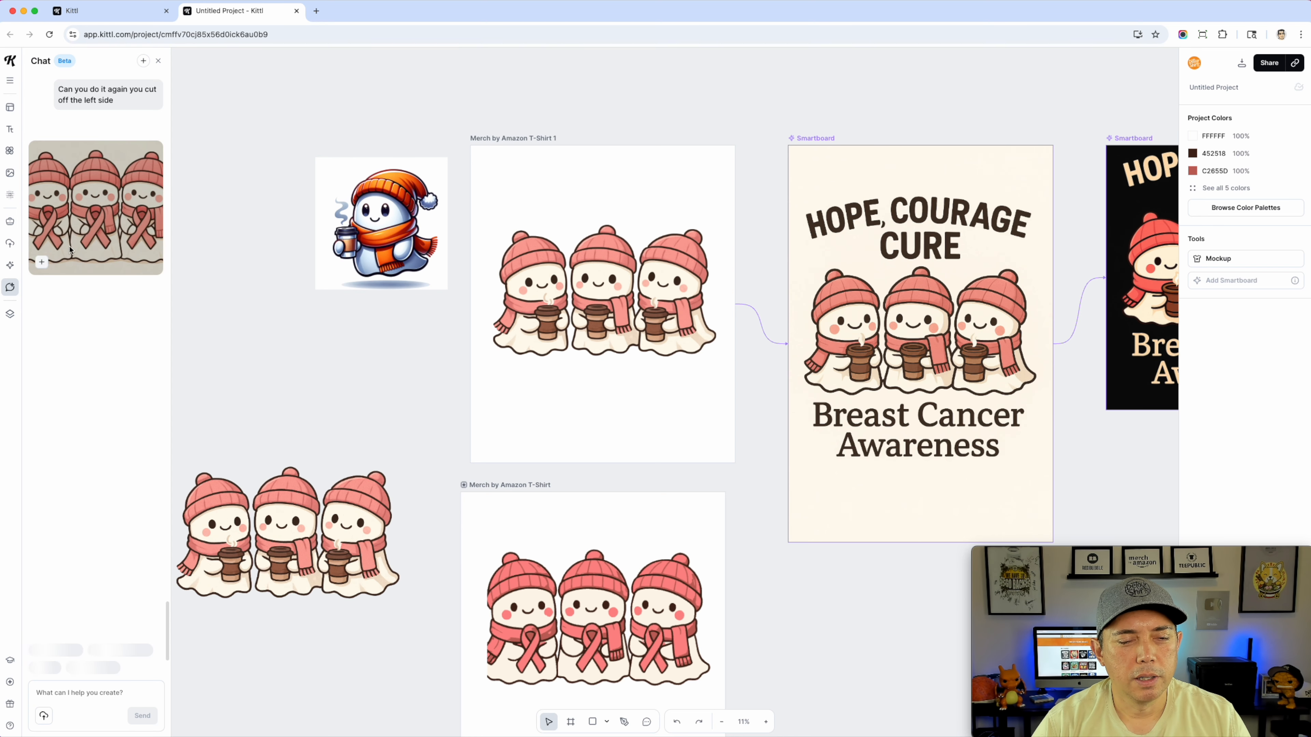
Try the regenerated ribbon-holding ghosts from AI Chat on the canvas beside the upper artboard, and delete them
{"action": "left_click", "coordinate": [41, 262]}
{"action": "left_click_drag", "start_coordinate": [608, 361], "coordinate": [317, 373]}
{"action": "key", "text": "Delete"}
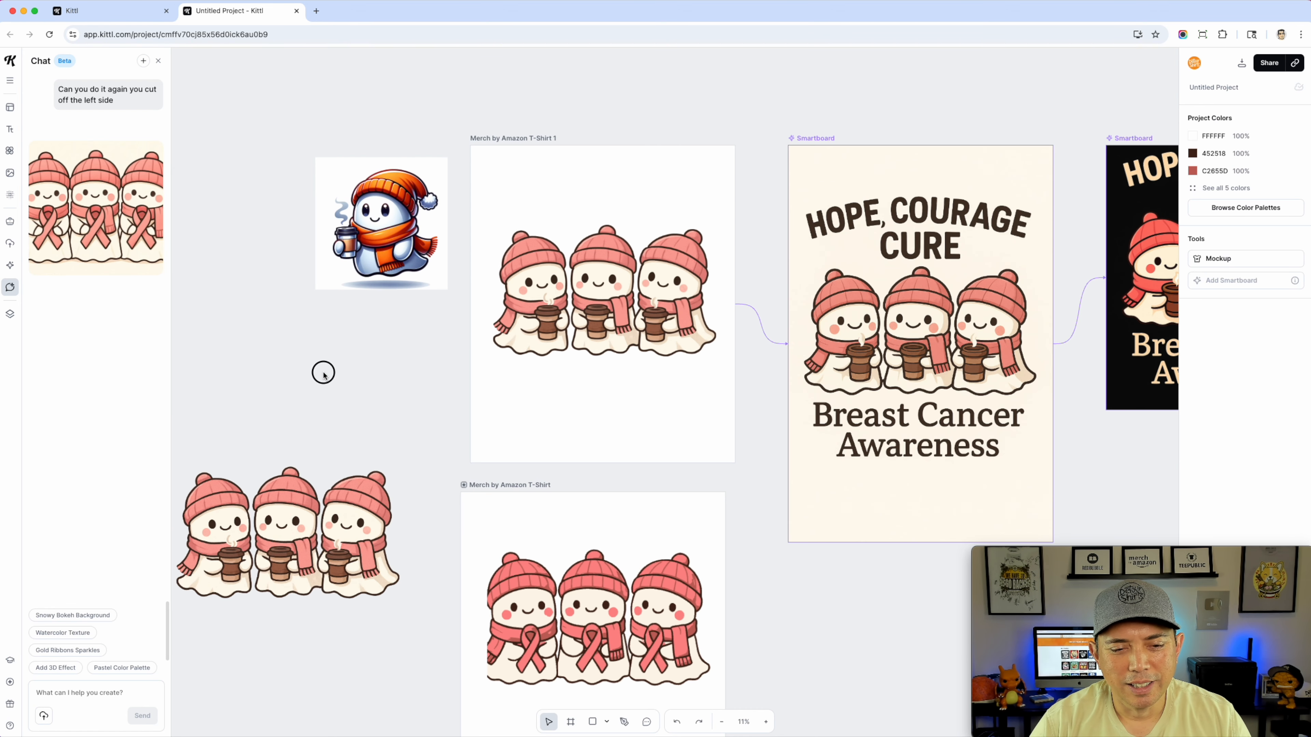
Remove the coffee-holding ghosts beside the artboards and place a copy of the upper artboard's ghosts there
{"action": "scroll", "coordinate": [357, 398], "scroll_direction": "down", "scroll_amount": 3}
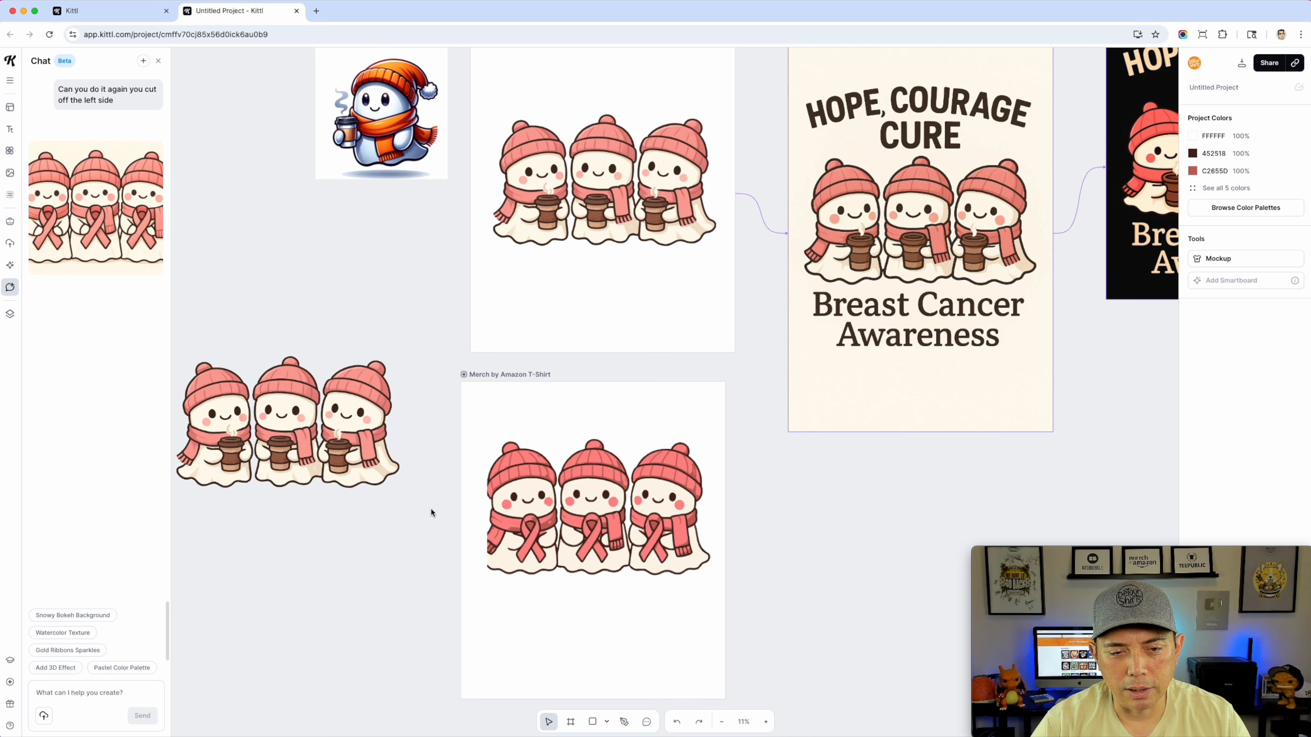
{"action": "left_click", "coordinate": [299, 444]}
{"action": "left_click_drag", "start_coordinate": [299, 444], "coordinate": [349, 521]}
{"action": "scroll", "coordinate": [467, 554], "scroll_direction": "down", "scroll_amount": 5}
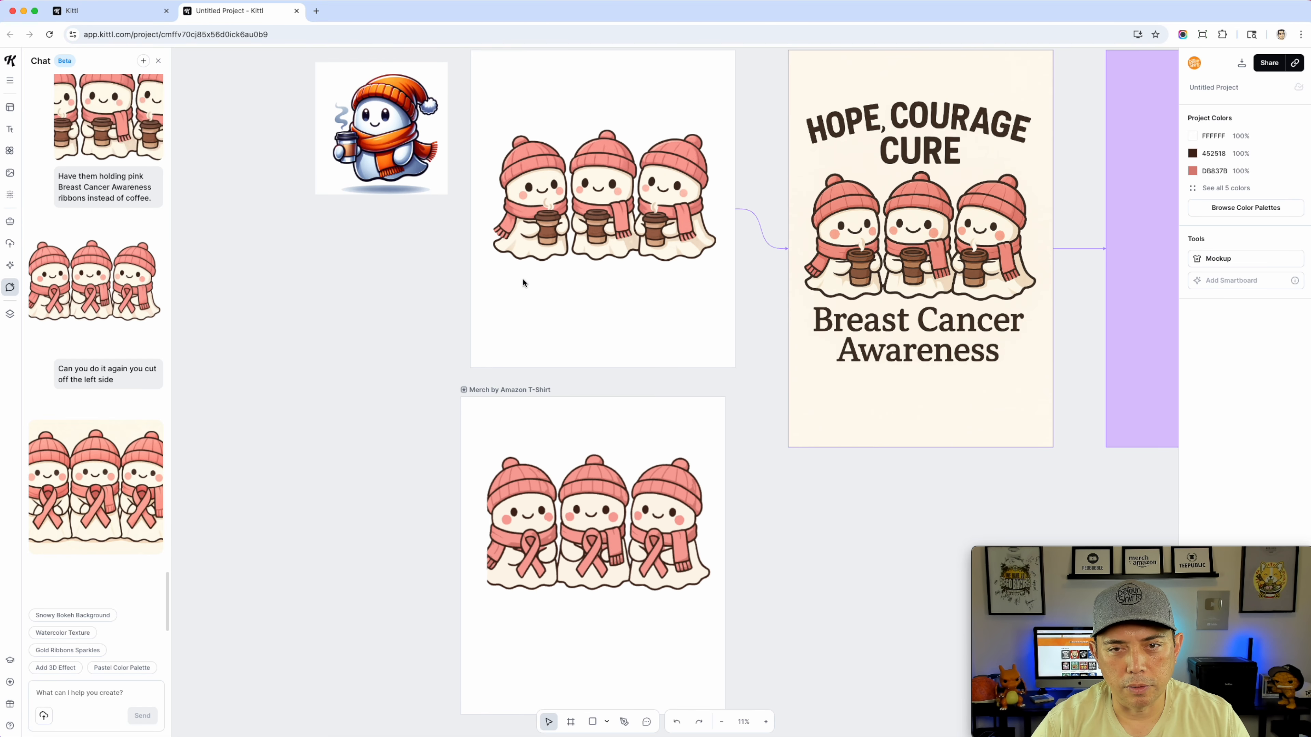
{"action": "left_click", "coordinate": [595, 209]}
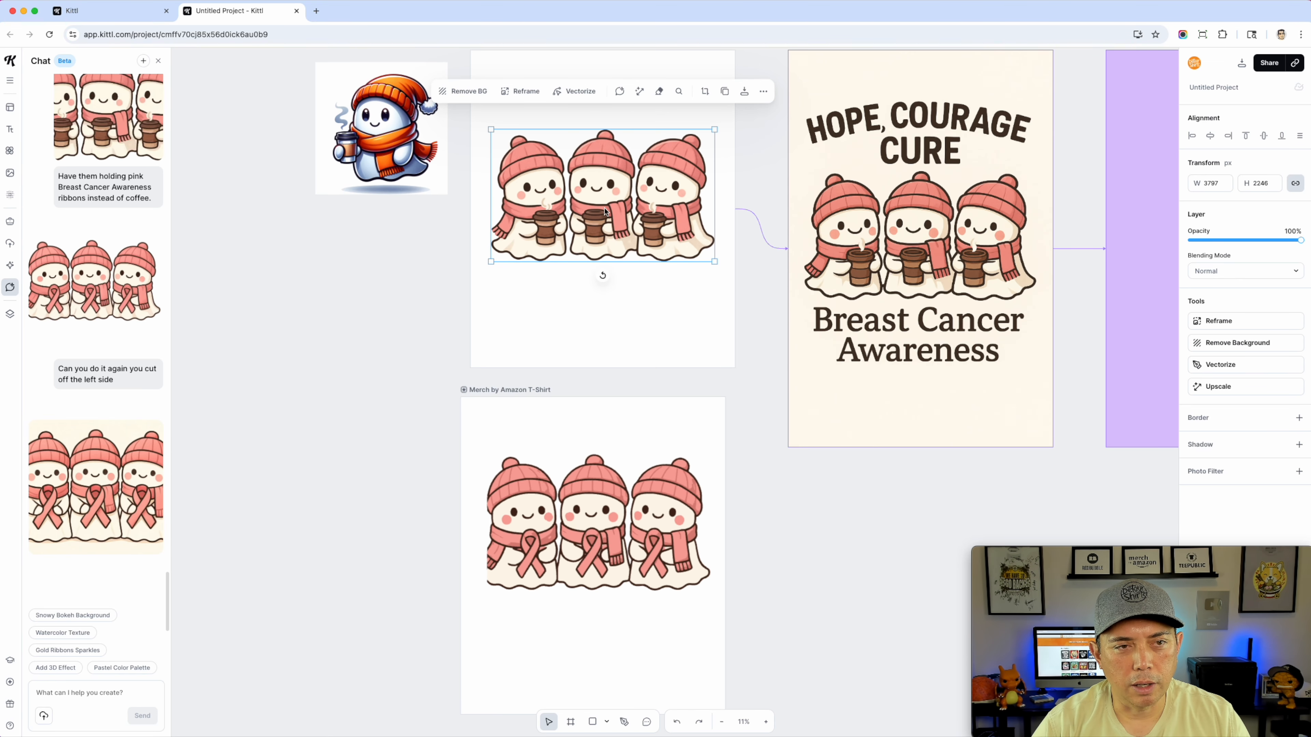
{"action": "left_click_drag", "start_coordinate": [605, 209], "coordinate": [292, 320]}
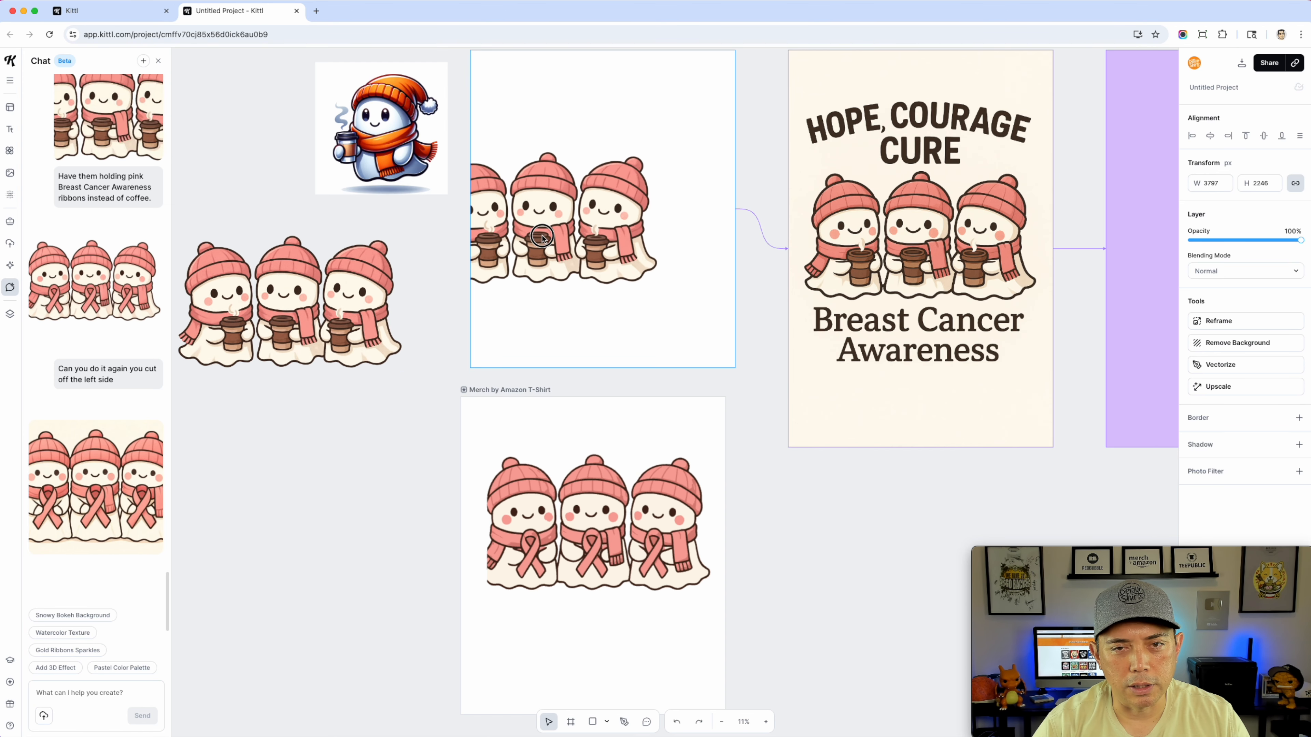
Delete the ribbon-holding ghosts from the lower T-shirt artboard
{"action": "left_click", "coordinate": [586, 542]}
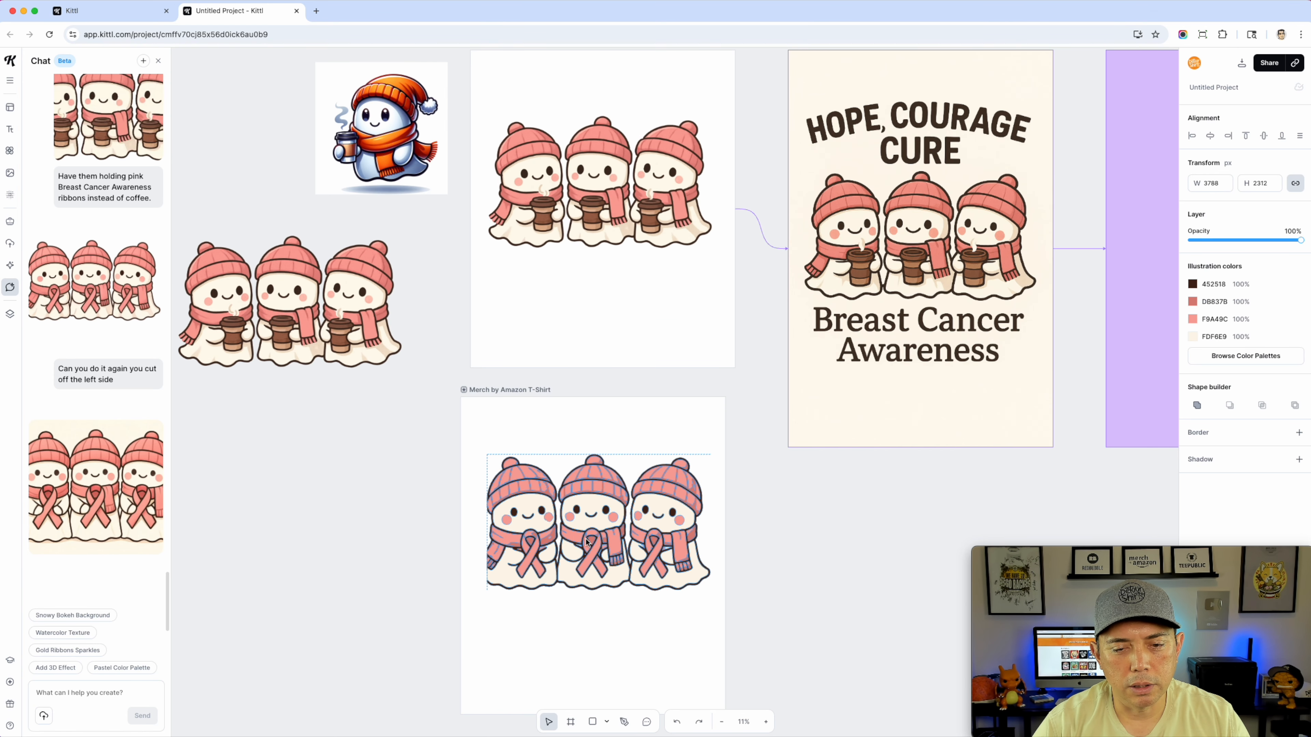
{"action": "left_click", "coordinate": [468, 463]}
{"action": "left_click", "coordinate": [589, 504]}
{"action": "key", "text": "Delete"}
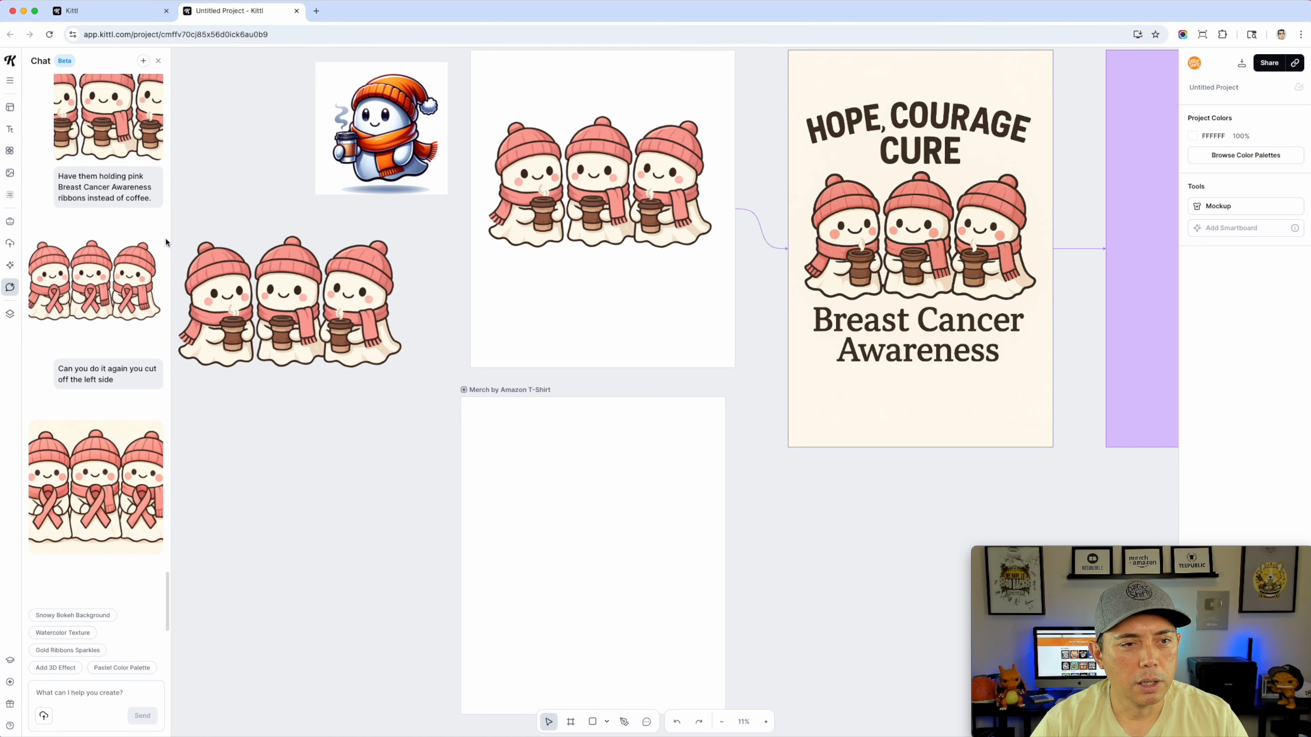
Place AI Chat's first ribbon-holding ghosts image on the canvas below the loose coffee-holding ghosts and remove its background
{"action": "mouse_move", "coordinate": [118, 283]}
{"action": "left_click", "coordinate": [43, 317]}
{"action": "left_click_drag", "start_coordinate": [572, 375], "coordinate": [278, 451]}
{"action": "left_click", "coordinate": [487, 453]}
{"action": "left_click_drag", "start_coordinate": [436, 456], "coordinate": [607, 457]}
{"action": "left_click", "coordinate": [474, 429]}
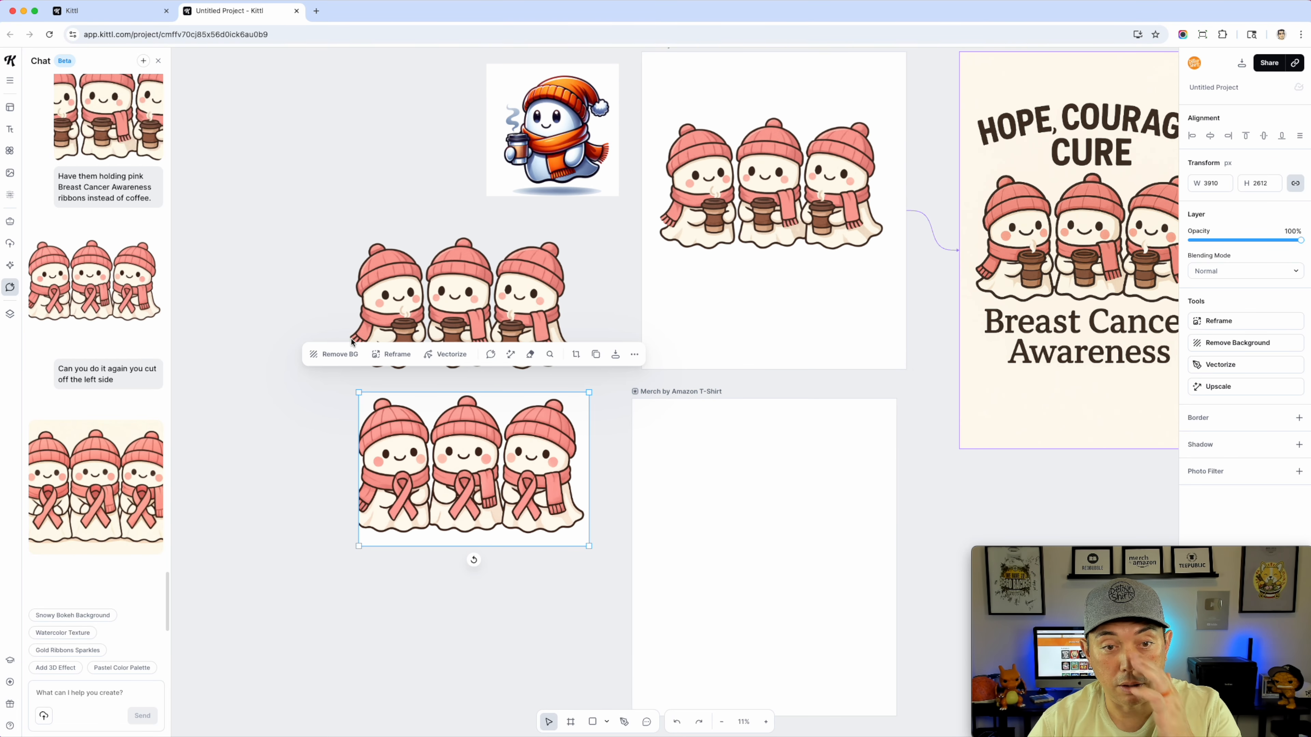
{"action": "left_click", "coordinate": [336, 354]}
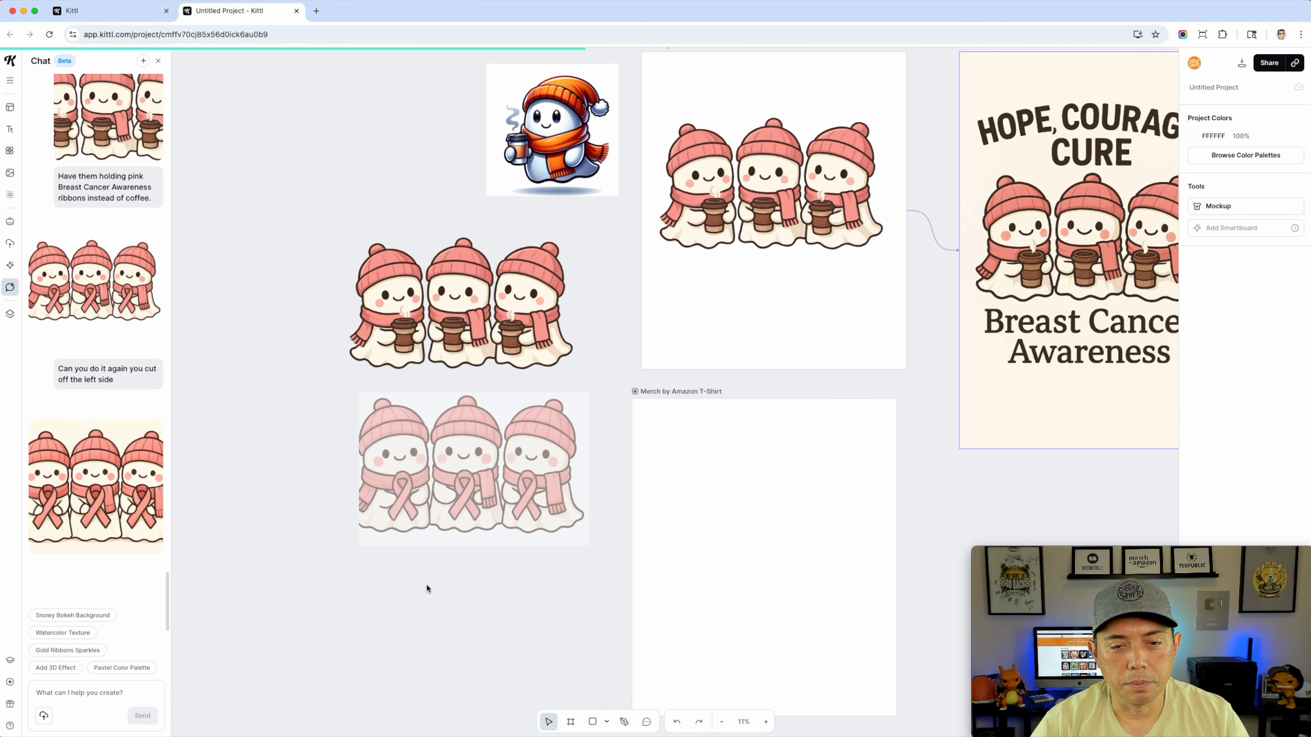
{"action": "left_click", "coordinate": [434, 618]}
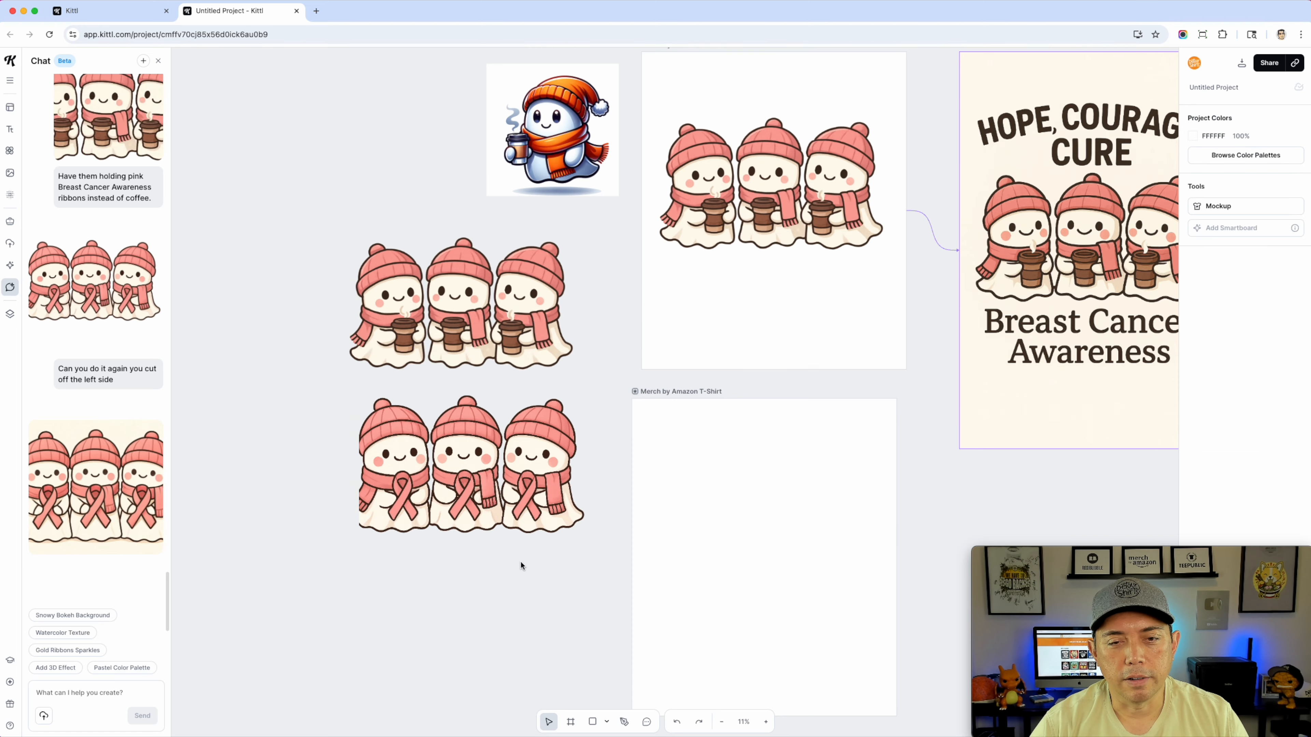
Erase the rightmost ghost from the ribbon-holding trio with the eraser, following the middle ghost's edge
{"action": "scroll", "coordinate": [558, 531], "scroll_direction": "up", "scroll_amount": 5}
{"action": "left_click", "coordinate": [535, 343]}
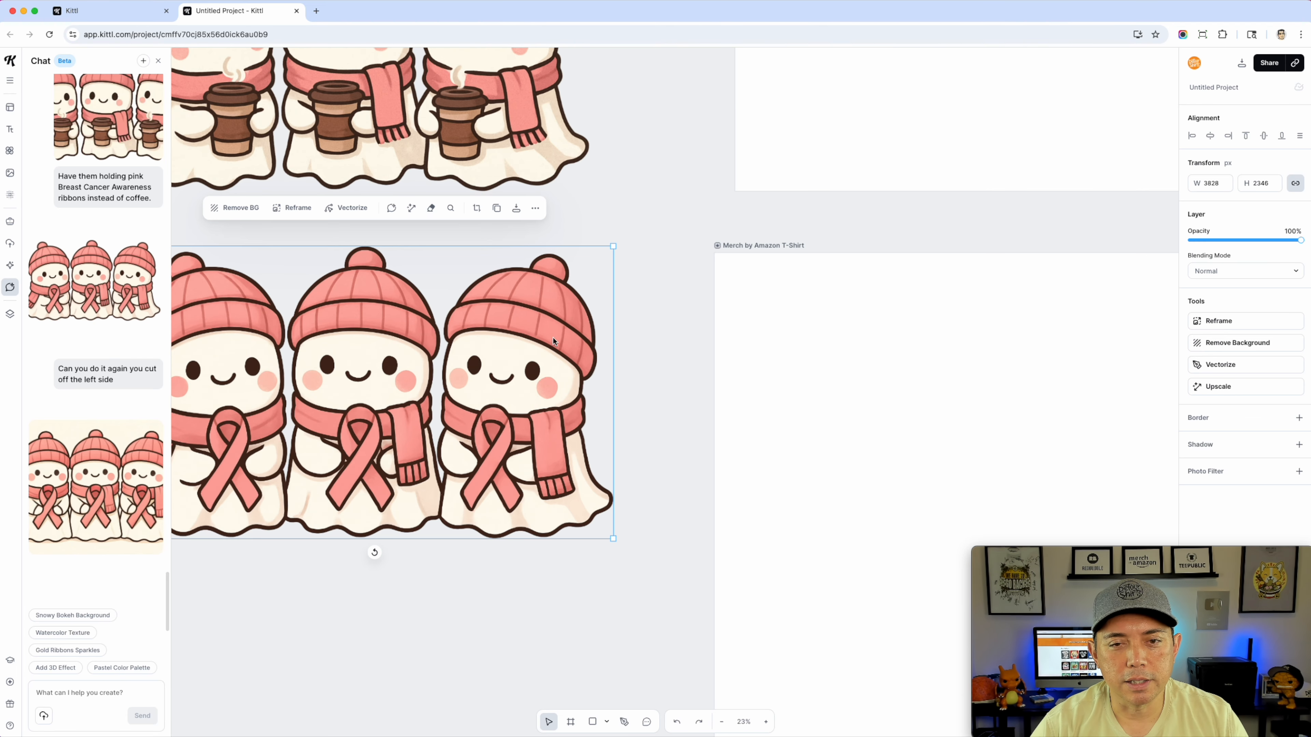
{"action": "left_click", "coordinate": [431, 209]}
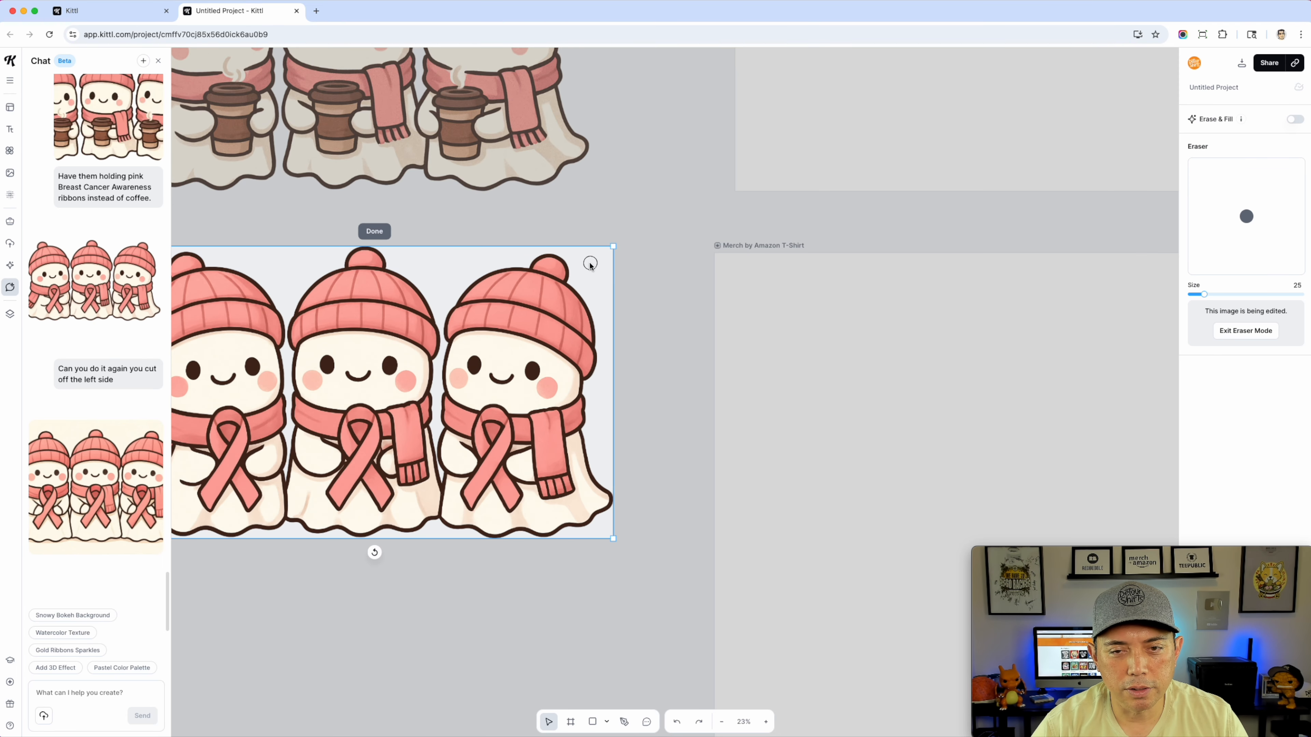
{"action": "left_click_drag", "start_coordinate": [597, 267], "coordinate": [548, 267]}
{"action": "mouse_move", "coordinate": [485, 294]}
{"action": "left_mouse_down"}
{"action": "mouse_move", "coordinate": [457, 336]}
{"action": "mouse_move", "coordinate": [449, 422]}
{"action": "left_mouse_up"}
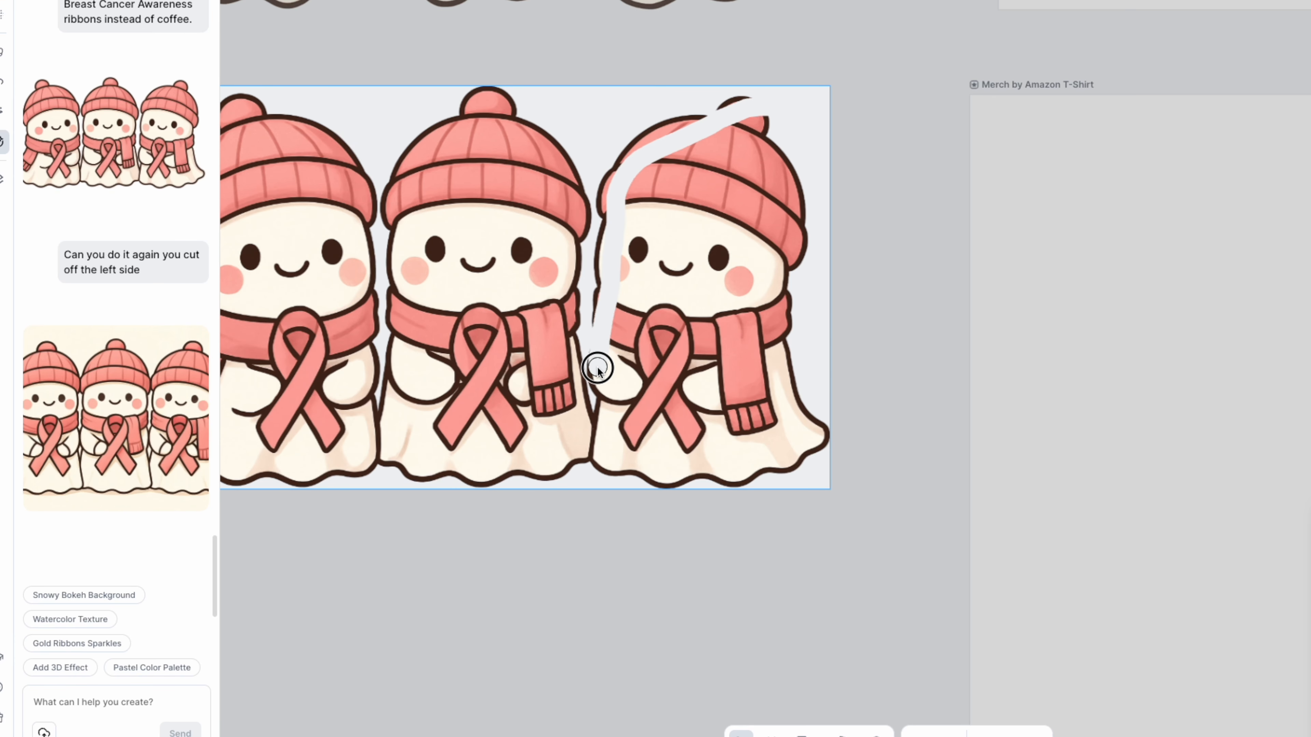
{"action": "mouse_move", "coordinate": [597, 368]}
{"action": "left_mouse_down"}
{"action": "mouse_move", "coordinate": [599, 465]}
{"action": "mouse_move", "coordinate": [629, 475]}
{"action": "mouse_move", "coordinate": [596, 382]}
{"action": "left_mouse_up"}
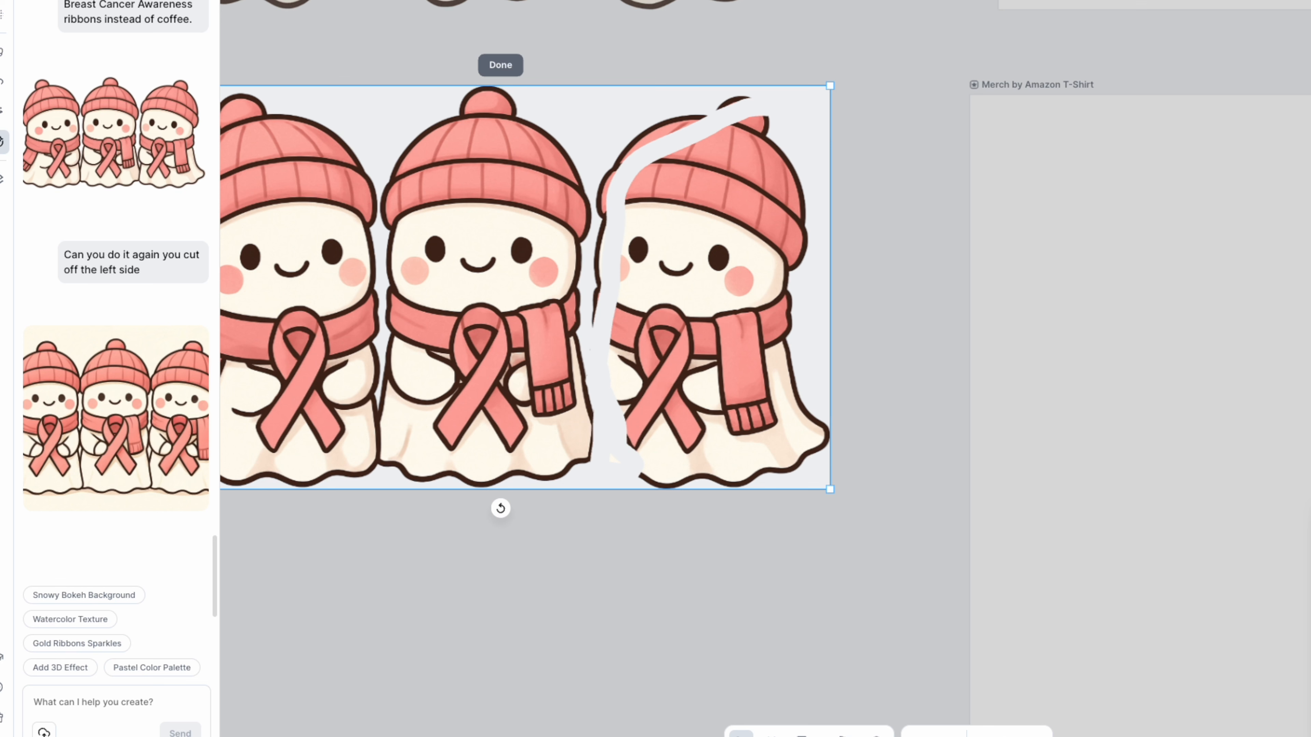
{"action": "mouse_move", "coordinate": [666, 127]}
{"action": "left_mouse_down"}
{"action": "mouse_move", "coordinate": [614, 263]}
{"action": "mouse_move", "coordinate": [644, 445]}
{"action": "mouse_move", "coordinate": [619, 357]}
{"action": "mouse_move", "coordinate": [708, 454]}
{"action": "mouse_move", "coordinate": [779, 439]}
{"action": "mouse_move", "coordinate": [735, 102]}
{"action": "mouse_move", "coordinate": [793, 187]}
{"action": "mouse_move", "coordinate": [696, 258]}
{"action": "mouse_move", "coordinate": [792, 393]}
{"action": "left_mouse_up"}
Erase the leftmost ghost from the ribbon-holding image, keeping only the middle ghost
{"action": "mouse_move", "coordinate": [287, 137]}
{"action": "left_mouse_down"}
{"action": "mouse_move", "coordinate": [312, 259]}
{"action": "mouse_move", "coordinate": [336, 151]}
{"action": "mouse_move", "coordinate": [340, 262]}
{"action": "left_mouse_up"}
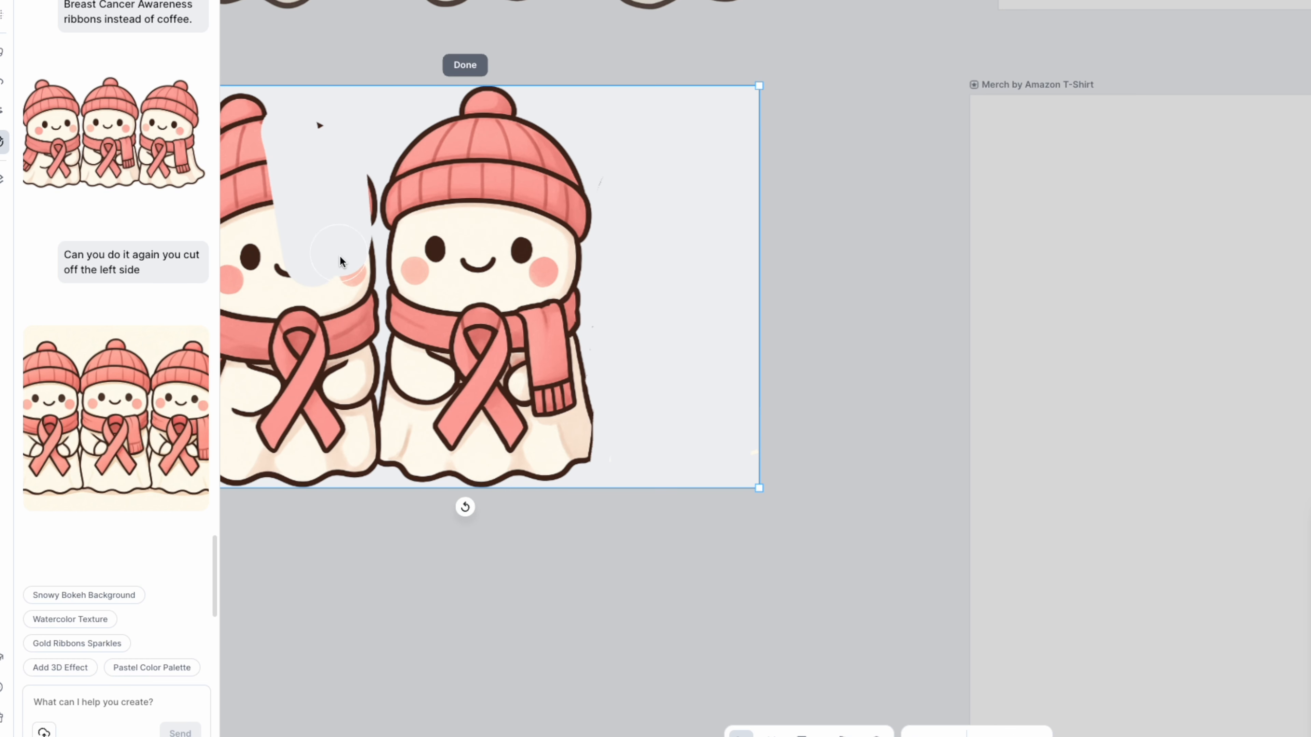
{"action": "key", "text": "space"}
{"action": "left_click_drag", "start_coordinate": [711, 198], "coordinate": [1073, 182]}
{"action": "mouse_move", "coordinate": [599, 65]}
{"action": "left_mouse_down"}
{"action": "mouse_move", "coordinate": [539, 228]}
{"action": "mouse_move", "coordinate": [604, 111]}
{"action": "mouse_move", "coordinate": [654, 171]}
{"action": "mouse_move", "coordinate": [668, 421]}
{"action": "mouse_move", "coordinate": [613, 341]}
{"action": "mouse_move", "coordinate": [597, 404]}
{"action": "mouse_move", "coordinate": [582, 399]}
{"action": "mouse_move", "coordinate": [531, 465]}
{"action": "mouse_move", "coordinate": [516, 433]}
{"action": "left_mouse_up"}
Erase the stray specks around the remaining ribbon-holding ghost and finish the erasing
{"action": "scroll", "coordinate": [603, 129], "scroll_direction": "up", "scroll_amount": 5}
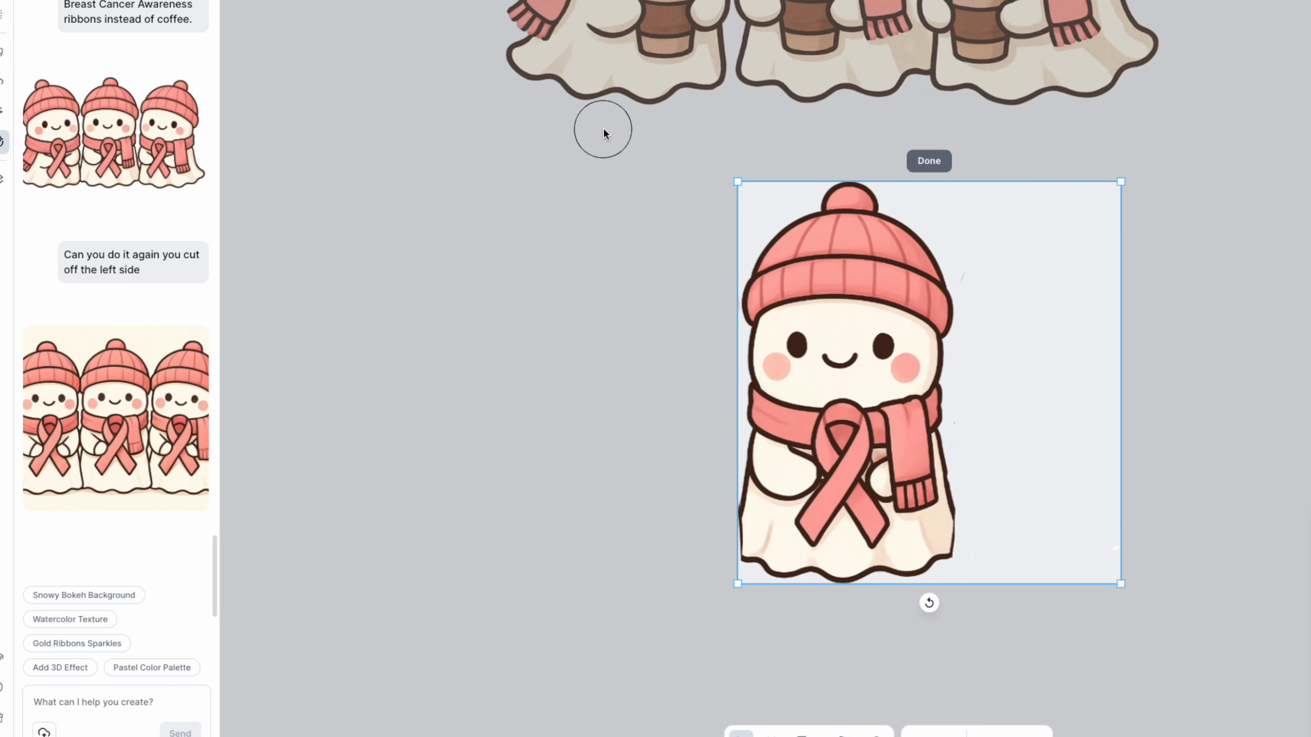
{"action": "left_click_drag", "start_coordinate": [983, 404], "coordinate": [1006, 418]}
{"action": "left_click_drag", "start_coordinate": [1048, 683], "coordinate": [1001, 671]}
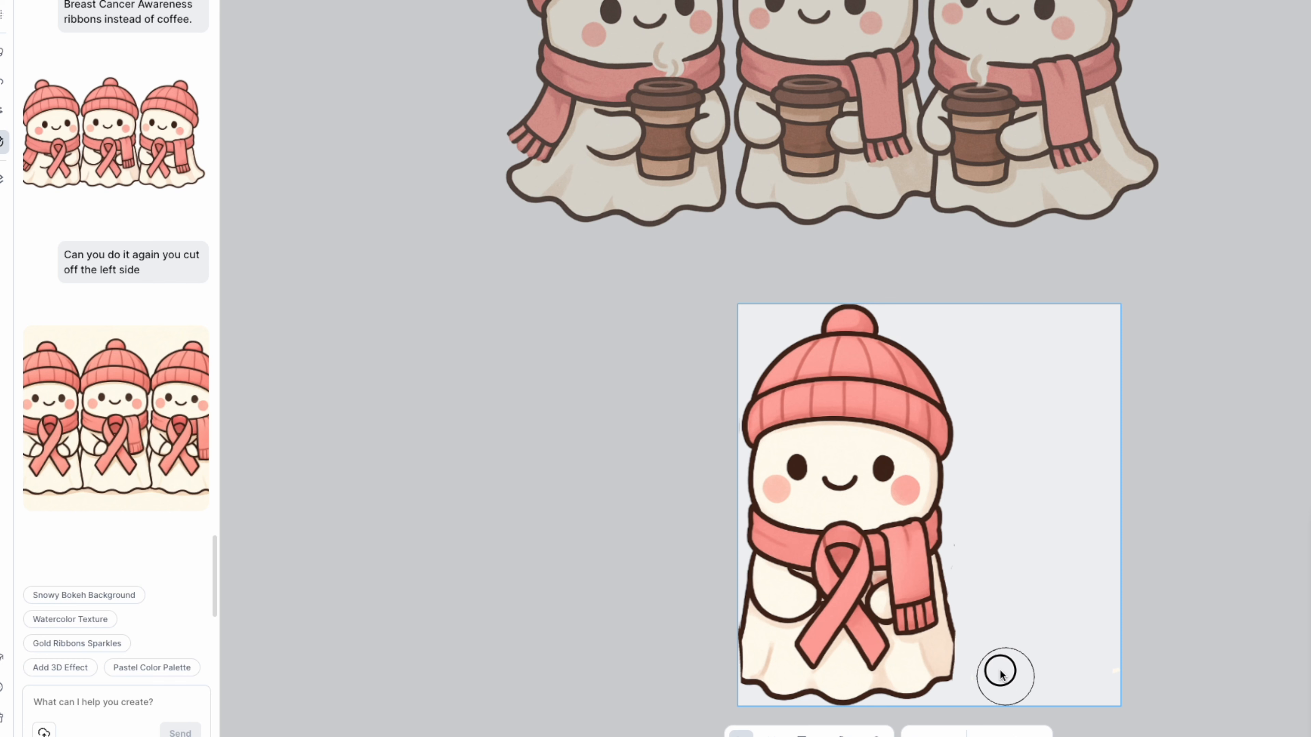
{"action": "mouse_move", "coordinate": [1034, 329]}
{"action": "left_mouse_down"}
{"action": "mouse_move", "coordinate": [1113, 582]}
{"action": "mouse_move", "coordinate": [1119, 681]}
{"action": "left_mouse_up"}
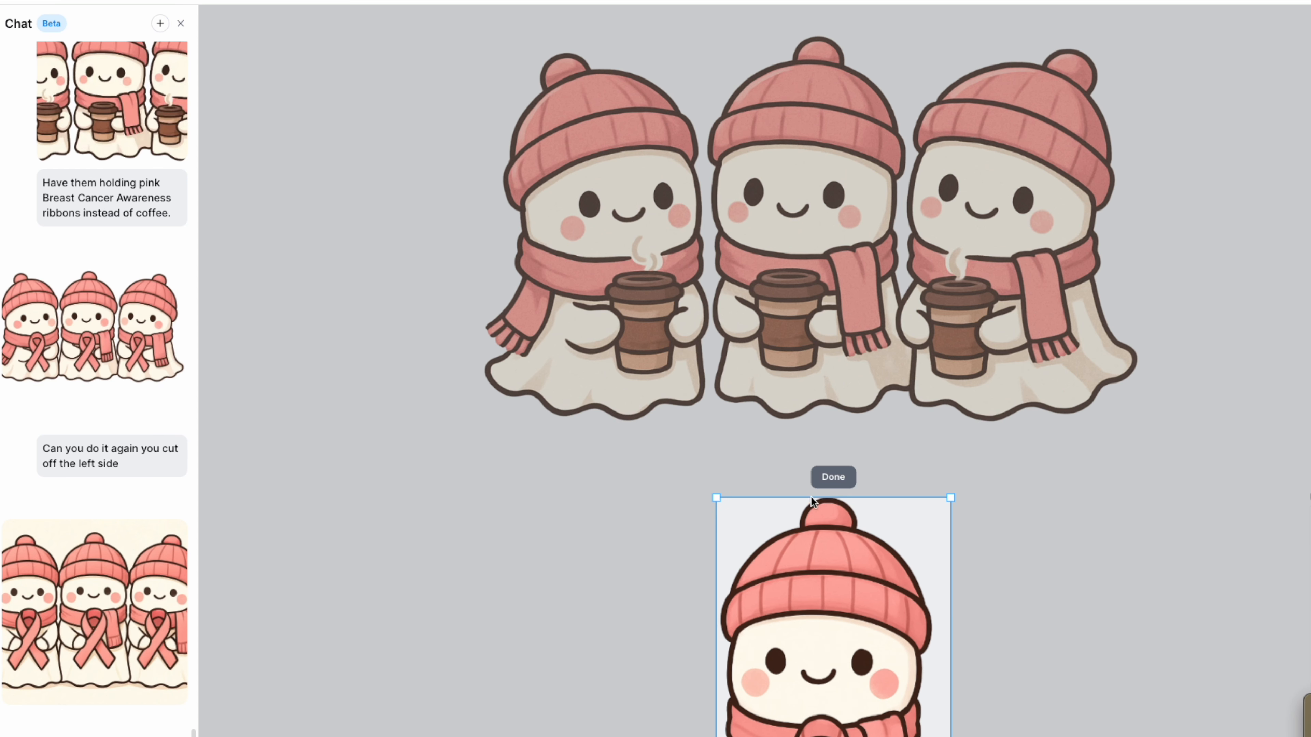
{"action": "left_click", "coordinate": [833, 478]}
Remove the background of the loose coffee-holding ghosts and erase the middle ghost, keeping the two outer ones
{"action": "scroll", "coordinate": [941, 267], "scroll_direction": "up", "scroll_amount": 1}
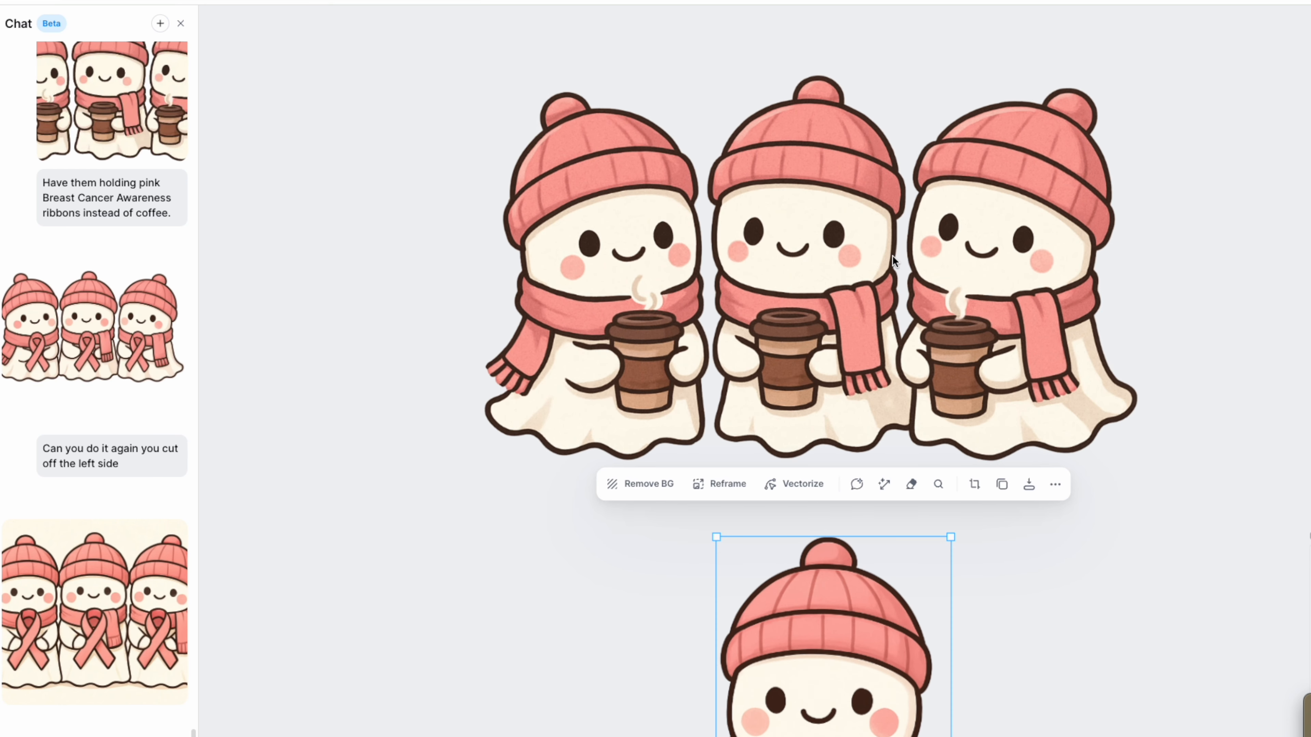
{"action": "left_click", "coordinate": [793, 164]}
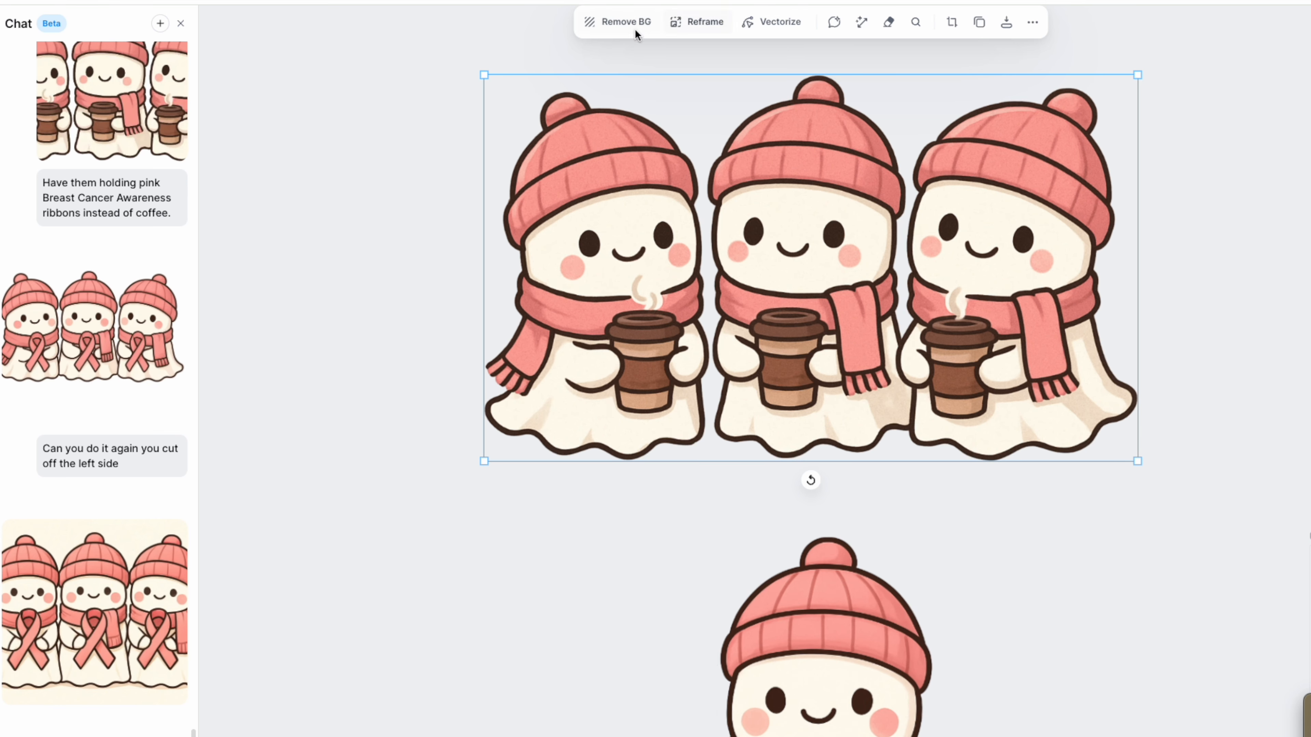
{"action": "left_click", "coordinate": [617, 23]}
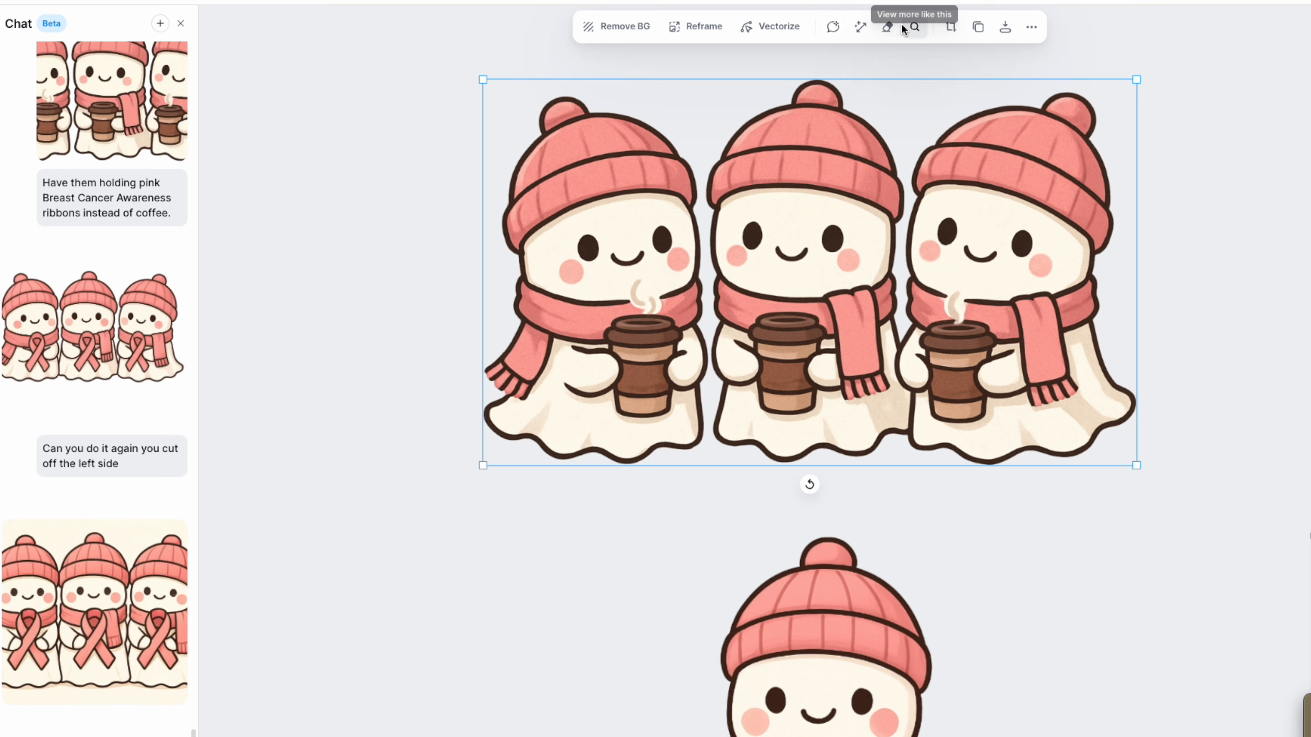
{"action": "left_click", "coordinate": [888, 27]}
{"action": "left_click_drag", "start_coordinate": [828, 84], "coordinate": [828, 312]}
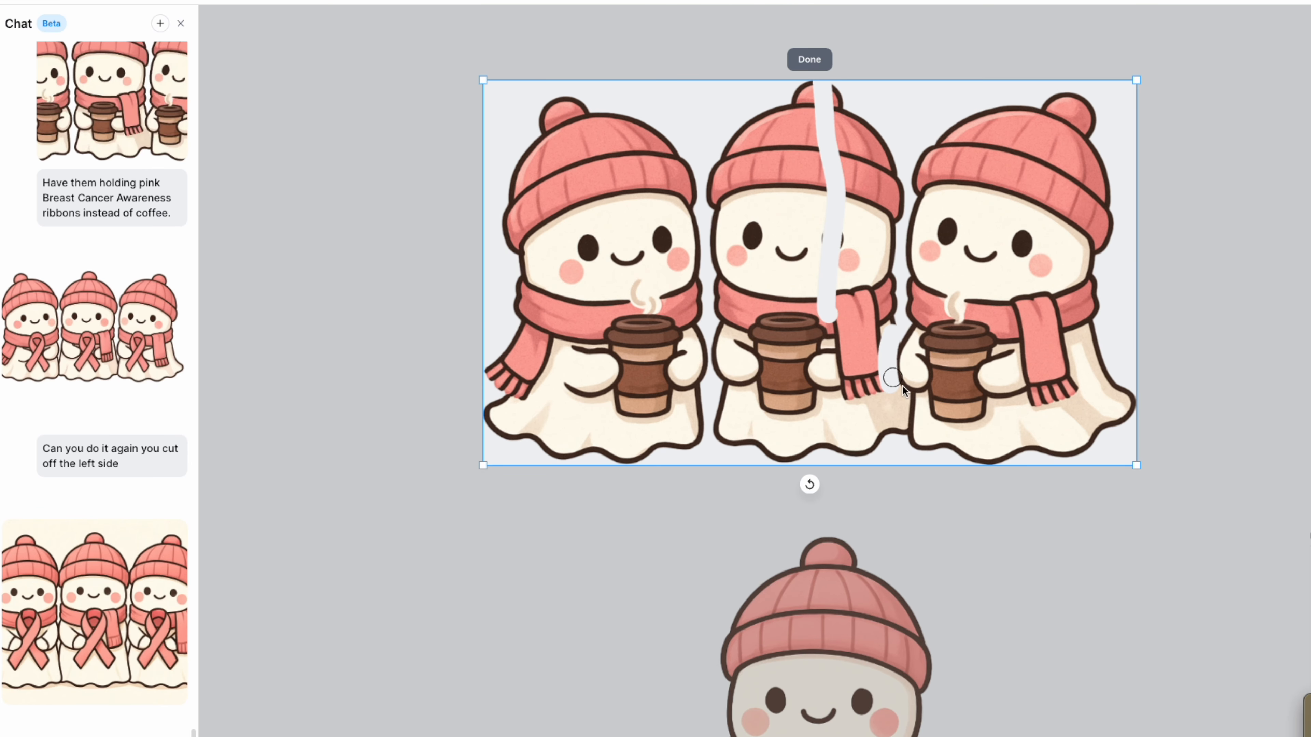
{"action": "scroll", "coordinate": [884, 370], "scroll_direction": "up", "scroll_amount": 5}
{"action": "mouse_move", "coordinate": [859, 238]}
{"action": "left_mouse_down"}
{"action": "mouse_move", "coordinate": [841, 306]}
{"action": "mouse_move", "coordinate": [846, 279]}
{"action": "mouse_move", "coordinate": [844, 321]}
{"action": "mouse_move", "coordinate": [883, 398]}
{"action": "left_mouse_up"}
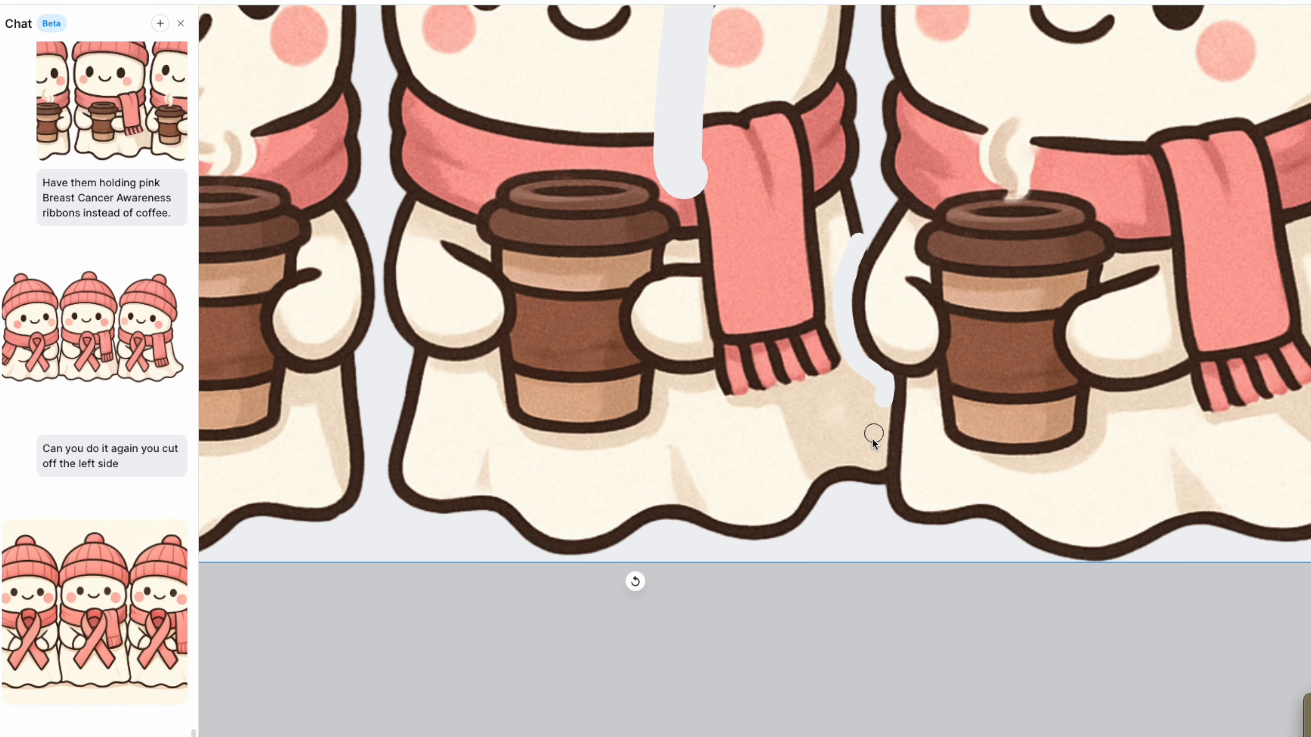
{"action": "scroll", "coordinate": [463, 152], "scroll_direction": "up", "scroll_amount": 10}
{"action": "scroll", "coordinate": [619, 321], "scroll_direction": "down", "scroll_amount": 7}
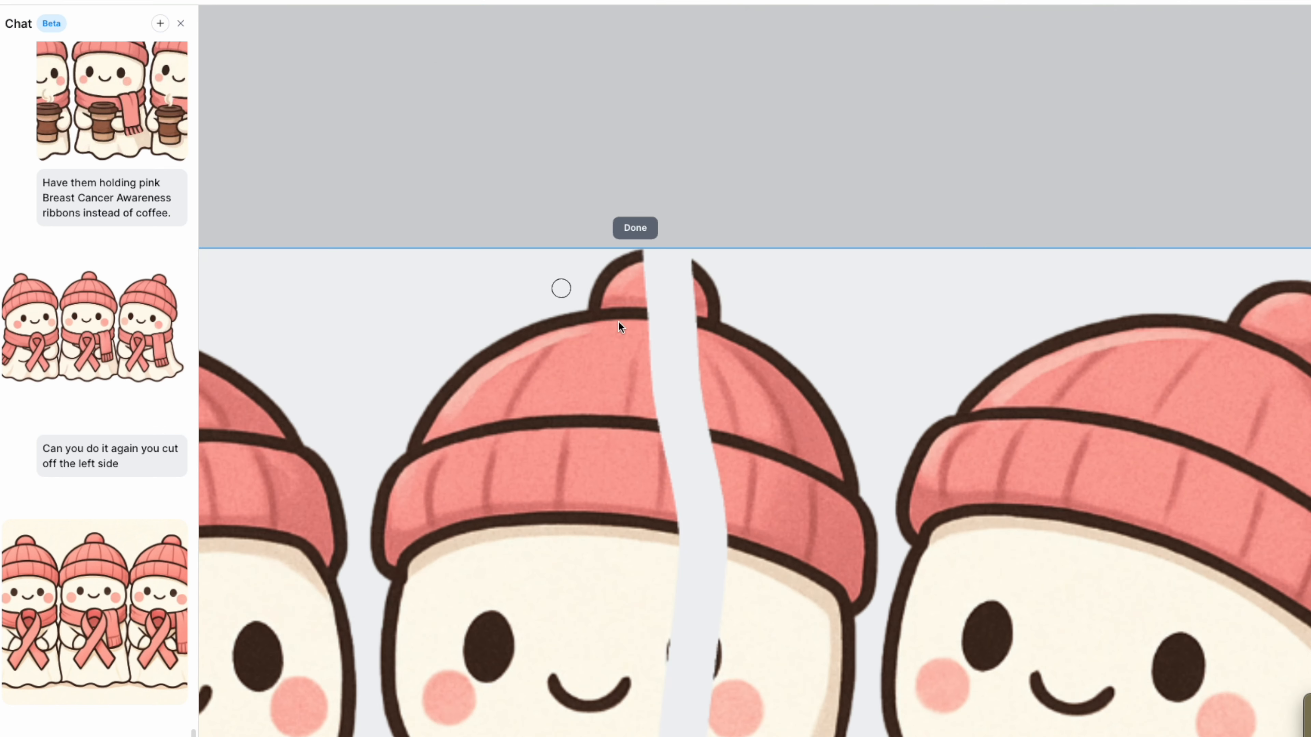
{"action": "scroll", "coordinate": [674, 341], "scroll_direction": "down", "scroll_amount": 5}
{"action": "scroll", "coordinate": [673, 336], "scroll_direction": "up", "scroll_amount": 3}
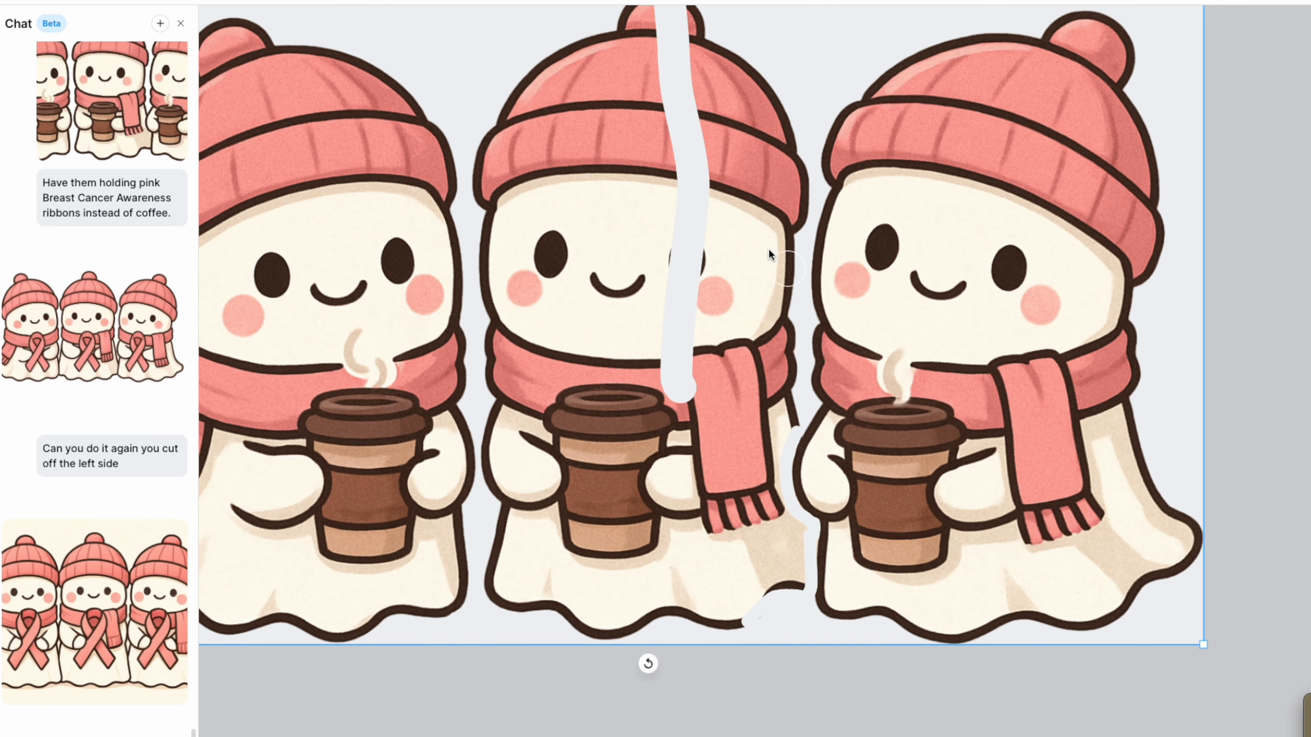
{"action": "mouse_move", "coordinate": [751, 86]}
{"action": "left_mouse_down"}
{"action": "mouse_move", "coordinate": [756, 416]}
{"action": "mouse_move", "coordinate": [702, 611]}
{"action": "mouse_move", "coordinate": [553, 600]}
{"action": "mouse_move", "coordinate": [528, 572]}
{"action": "mouse_move", "coordinate": [556, 430]}
{"action": "mouse_move", "coordinate": [609, 389]}
{"action": "mouse_move", "coordinate": [522, 474]}
{"action": "mouse_move", "coordinate": [647, 403]}
{"action": "mouse_move", "coordinate": [568, 565]}
{"action": "mouse_move", "coordinate": [714, 518]}
{"action": "mouse_move", "coordinate": [772, 545]}
{"action": "mouse_move", "coordinate": [767, 589]}
{"action": "mouse_move", "coordinate": [656, 331]}
{"action": "mouse_move", "coordinate": [527, 369]}
{"action": "mouse_move", "coordinate": [518, 128]}
{"action": "mouse_move", "coordinate": [553, 109]}
{"action": "mouse_move", "coordinate": [512, 176]}
{"action": "left_mouse_up"}
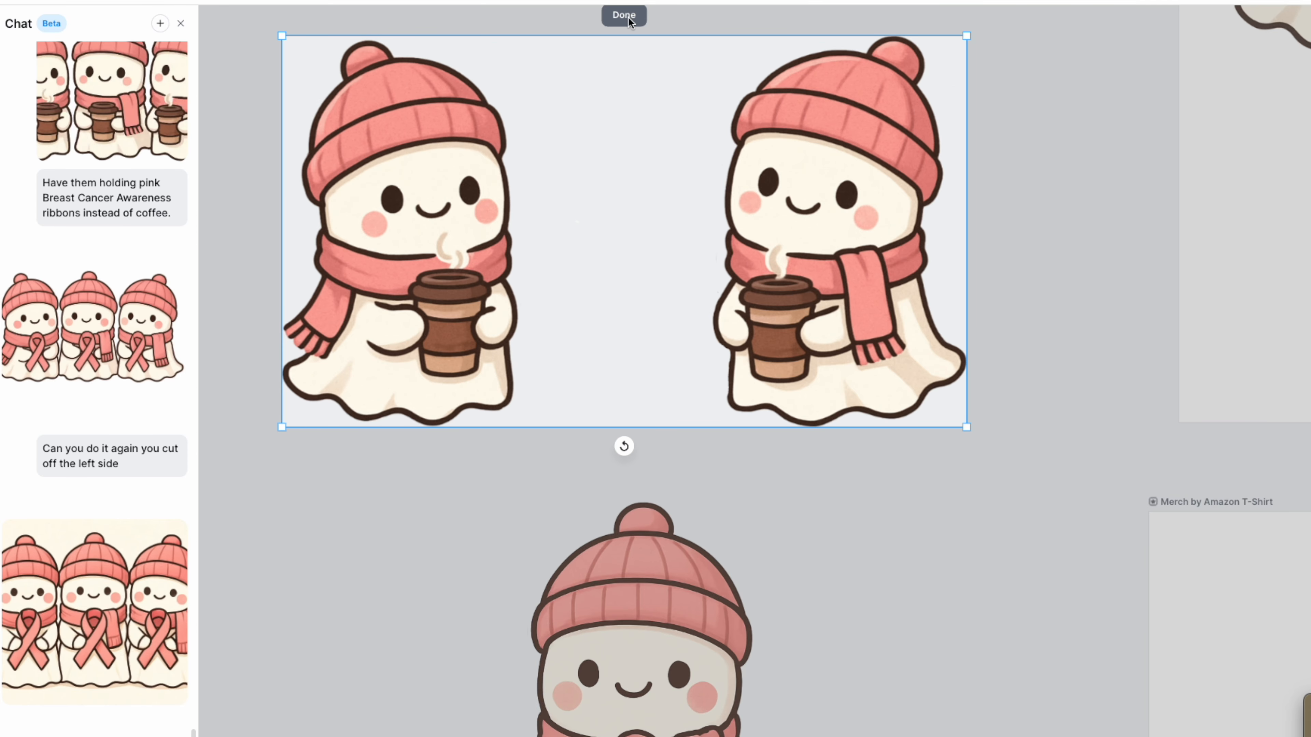
Finish the erasing and move the ribbon-holding ghost into the gap between the two outer coffee-holding ghosts
{"action": "left_click", "coordinate": [624, 15]}
{"action": "left_click", "coordinate": [694, 638]}
{"action": "left_click_drag", "start_coordinate": [709, 651], "coordinate": [689, 158]}
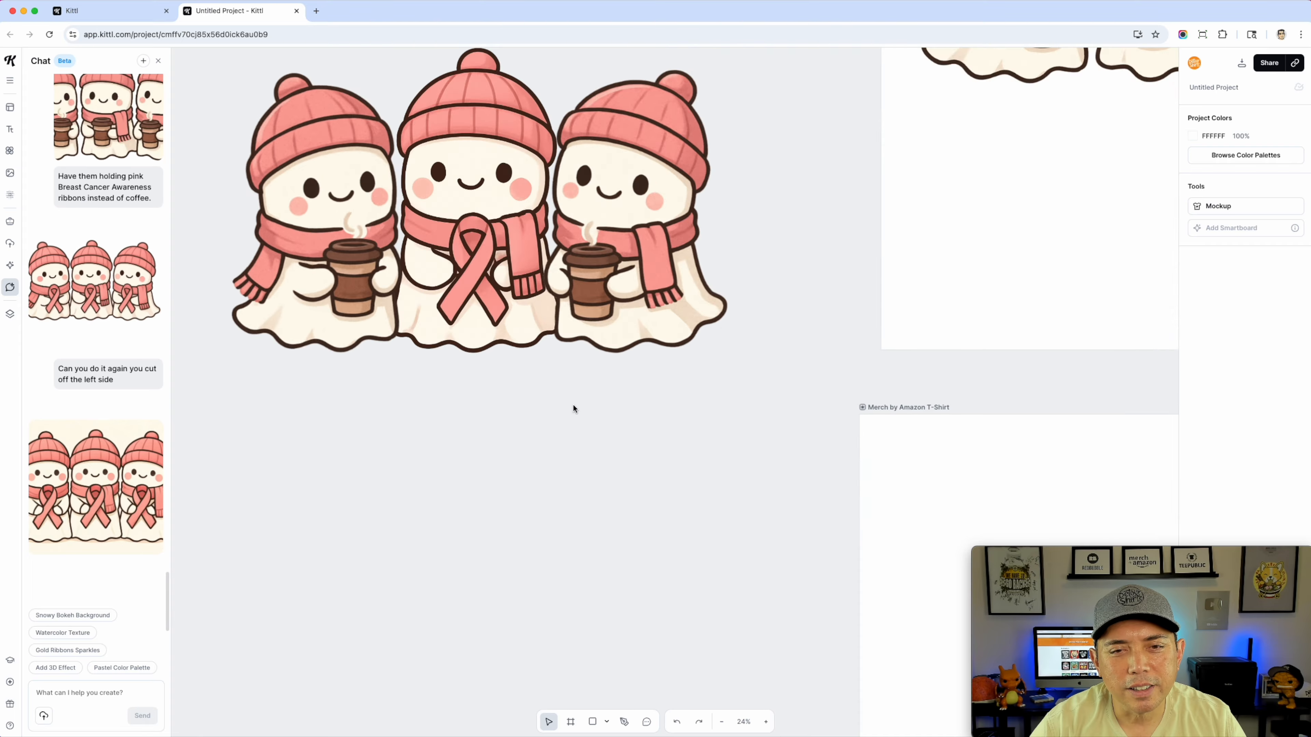
Move the assembled trio of ghosts onto the empty Merch by Amazon T-Shirt artboard
{"action": "scroll", "coordinate": [753, 501], "scroll_direction": "down", "scroll_amount": 5}
{"action": "left_click_drag", "start_coordinate": [379, 235], "coordinate": [717, 519]}
{"action": "left_click_drag", "start_coordinate": [598, 278], "coordinate": [898, 547]}
{"action": "left_click", "coordinate": [695, 453]}
{"action": "scroll", "coordinate": [899, 481], "scroll_direction": "down", "scroll_amount": 4}
{"action": "scroll", "coordinate": [994, 391], "scroll_direction": "up", "scroll_amount": 5}
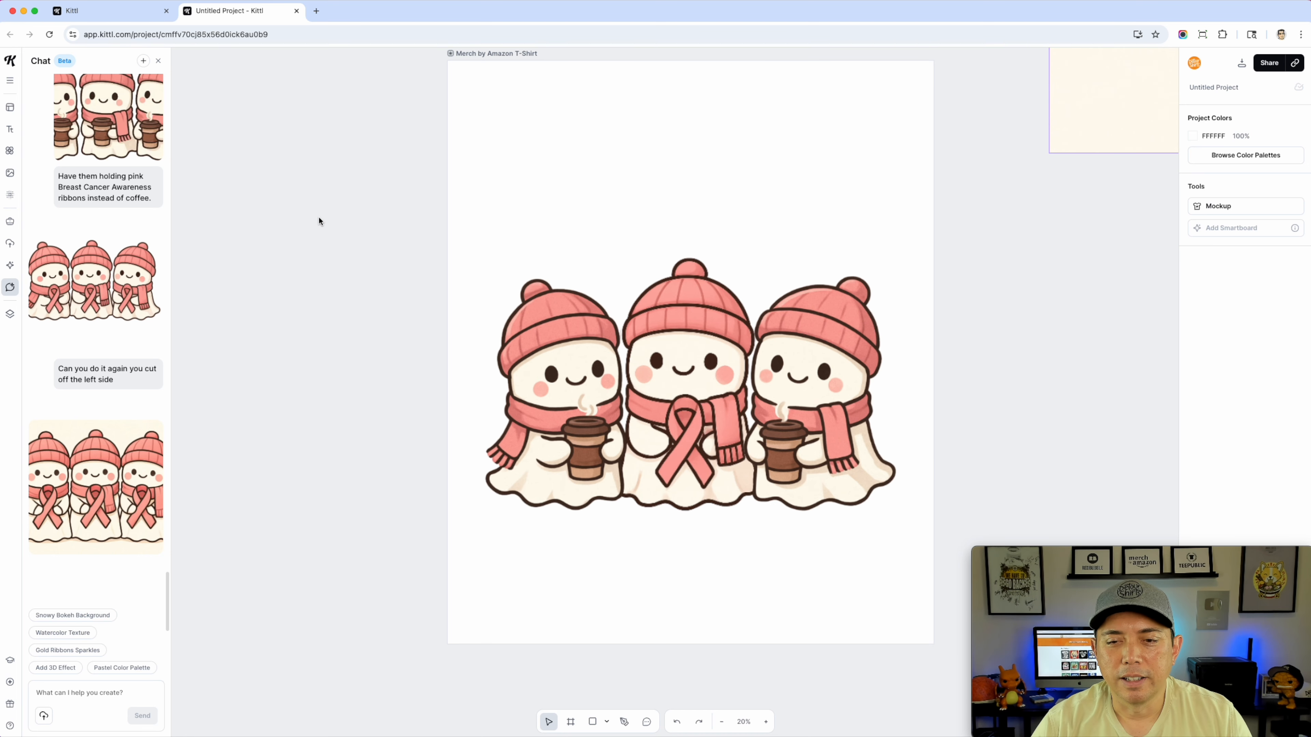
Examine the line work and texture of the combined ghosts up close
{"action": "left_click", "coordinate": [574, 315]}
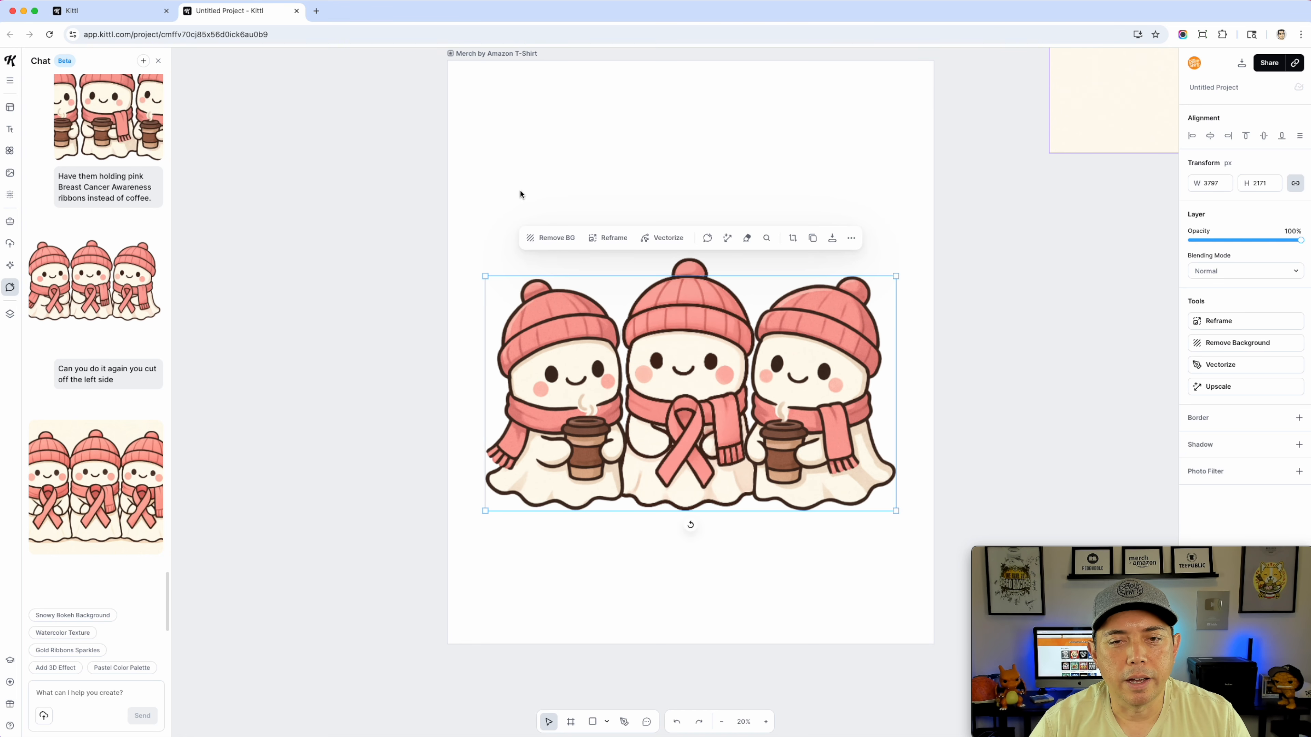
{"action": "left_click", "coordinate": [324, 222]}
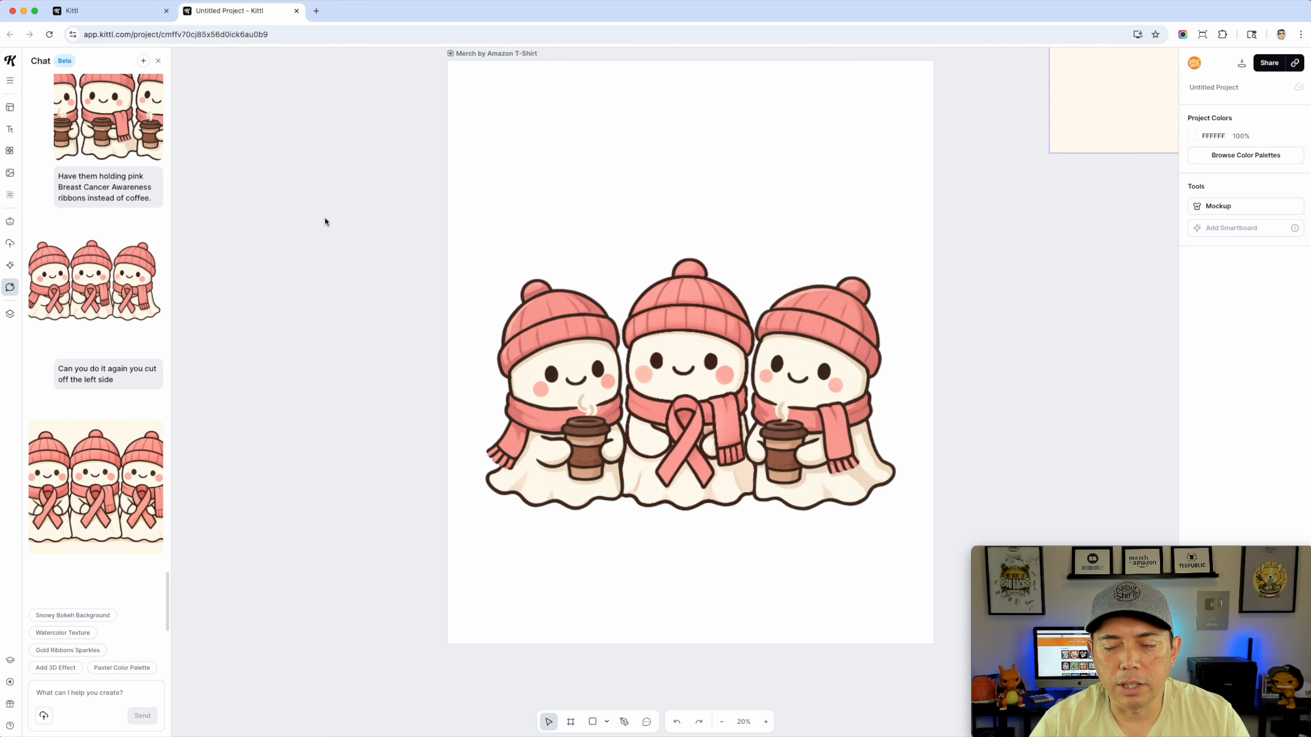
{"action": "scroll", "coordinate": [716, 333], "scroll_direction": "up", "scroll_amount": 5}
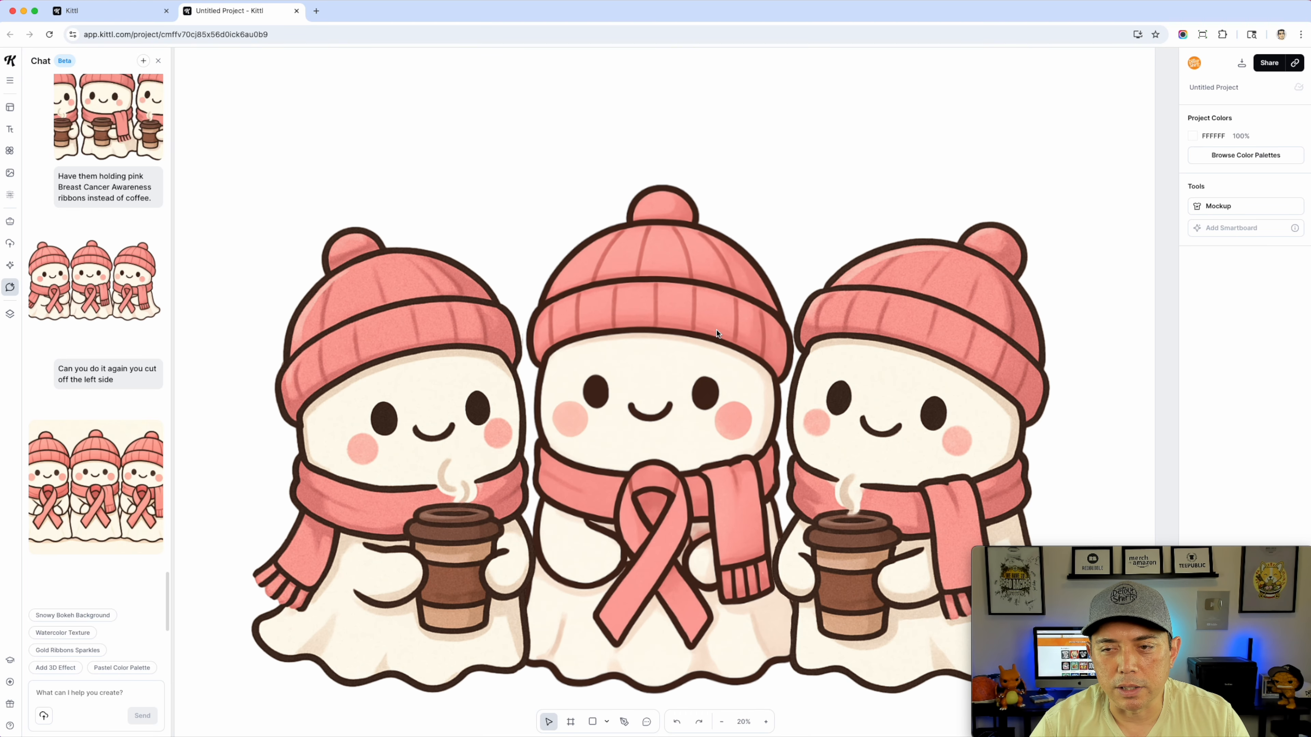
{"action": "scroll", "coordinate": [716, 333], "scroll_direction": "down", "scroll_amount": 5}
{"action": "left_click_drag", "start_coordinate": [484, 229], "coordinate": [876, 537]}
{"action": "scroll", "coordinate": [709, 337], "scroll_direction": "up", "scroll_amount": 10}
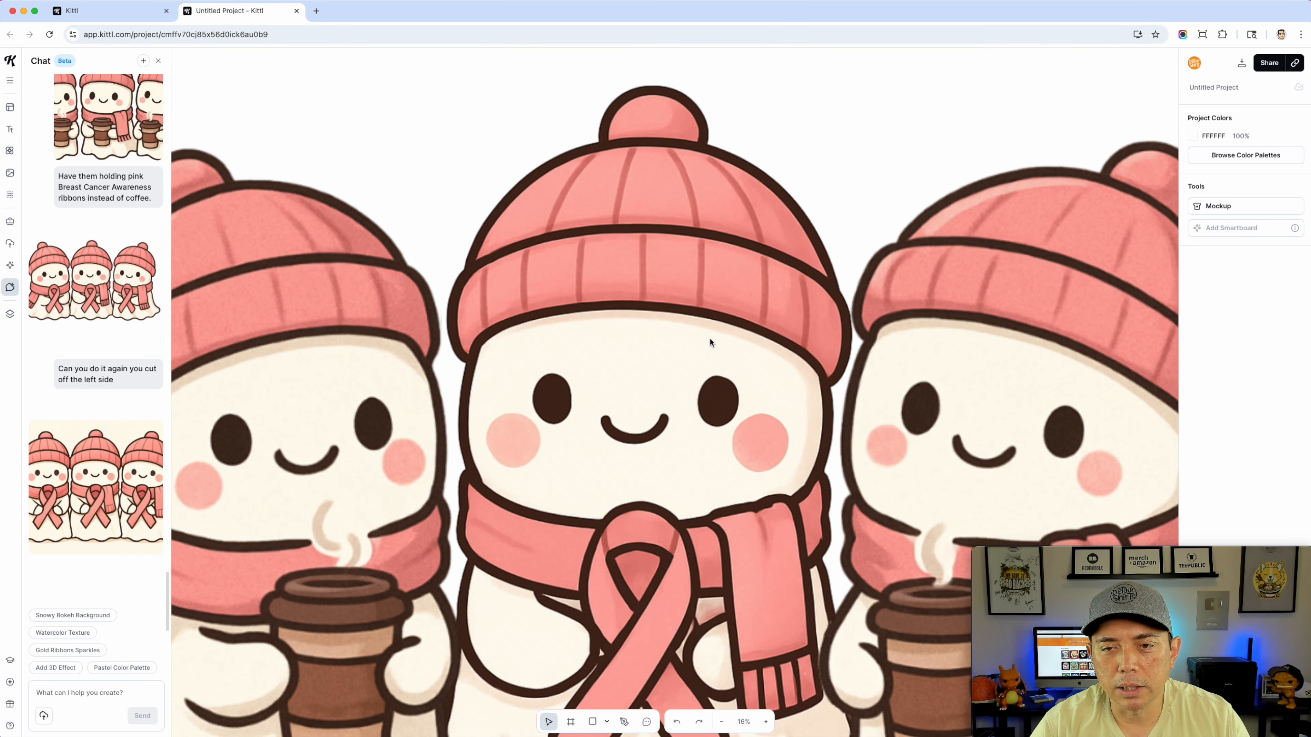
{"action": "scroll", "coordinate": [710, 341], "scroll_direction": "up", "scroll_amount": 10}
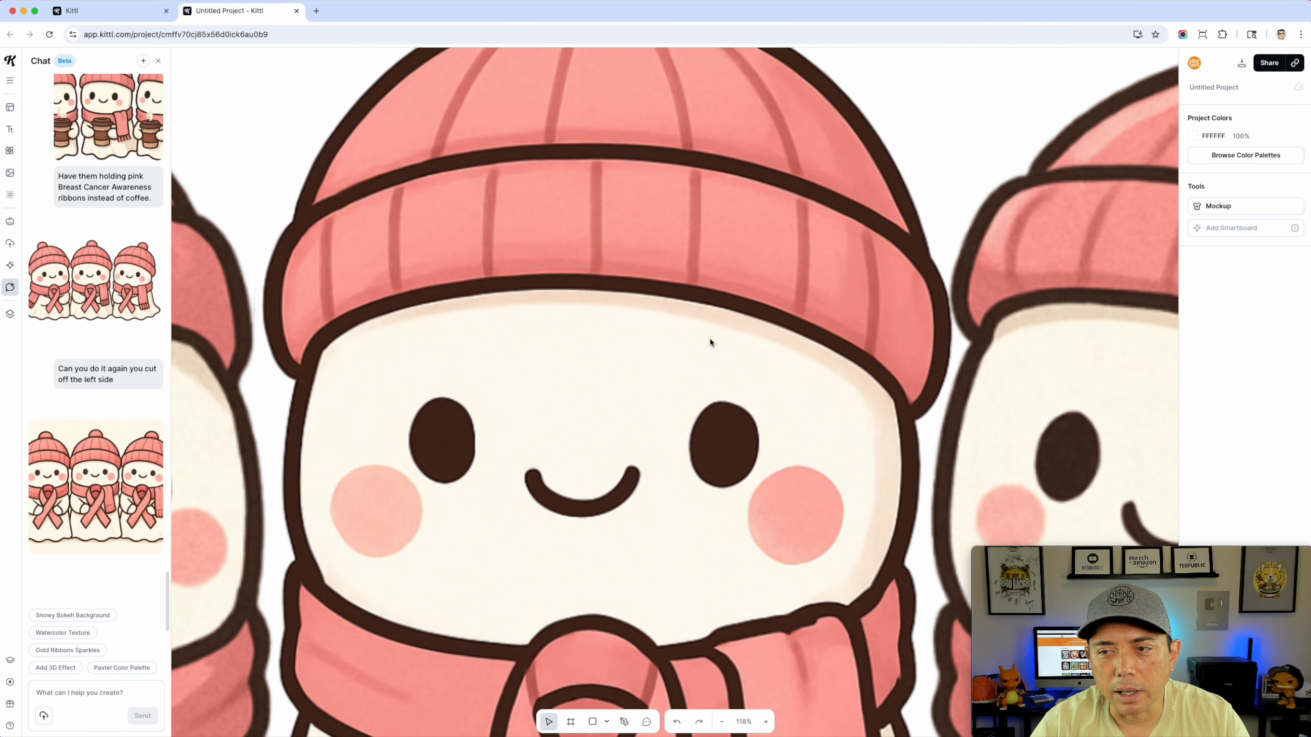
{"action": "scroll", "coordinate": [710, 342], "scroll_direction": "down", "scroll_amount": 10}
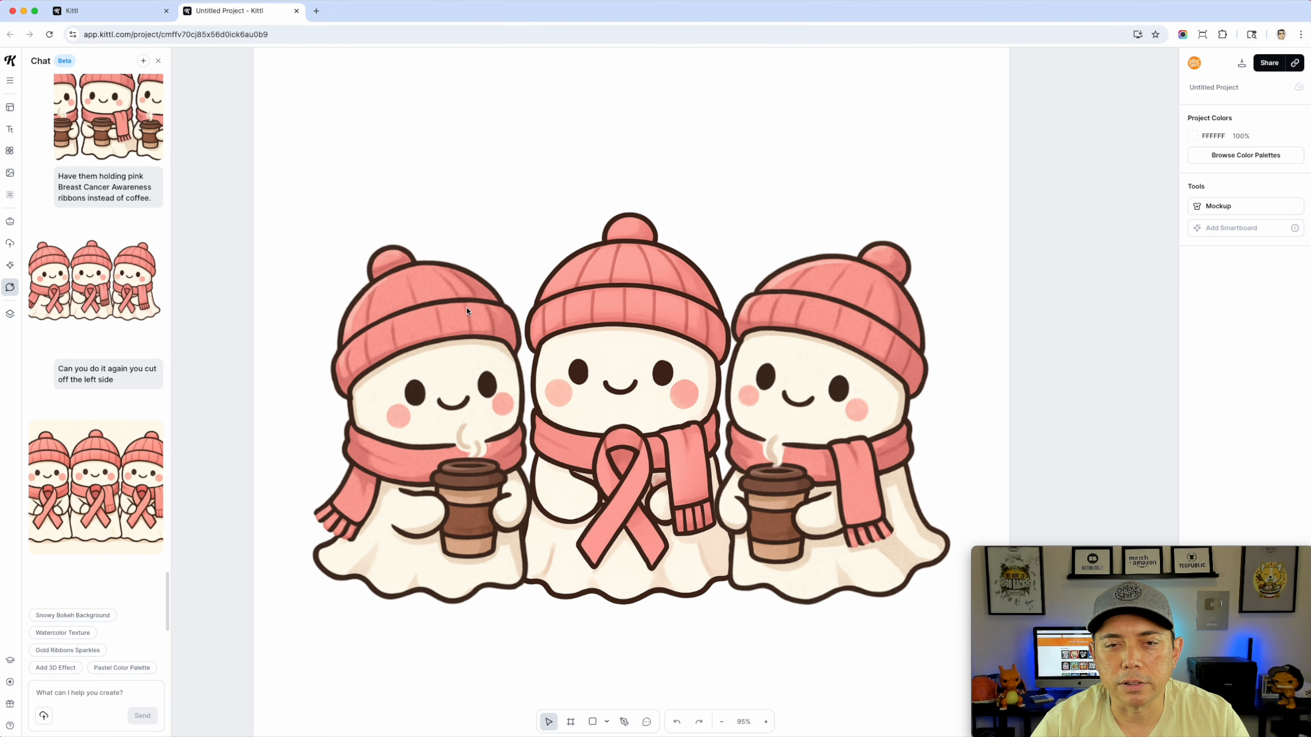
Vectorize the two outer coffee-holding ghosts with 6 colors and the middle ribbon-holding ghost with 7 colors
{"action": "left_click", "coordinate": [466, 310]}
{"action": "left_click", "coordinate": [605, 202]}
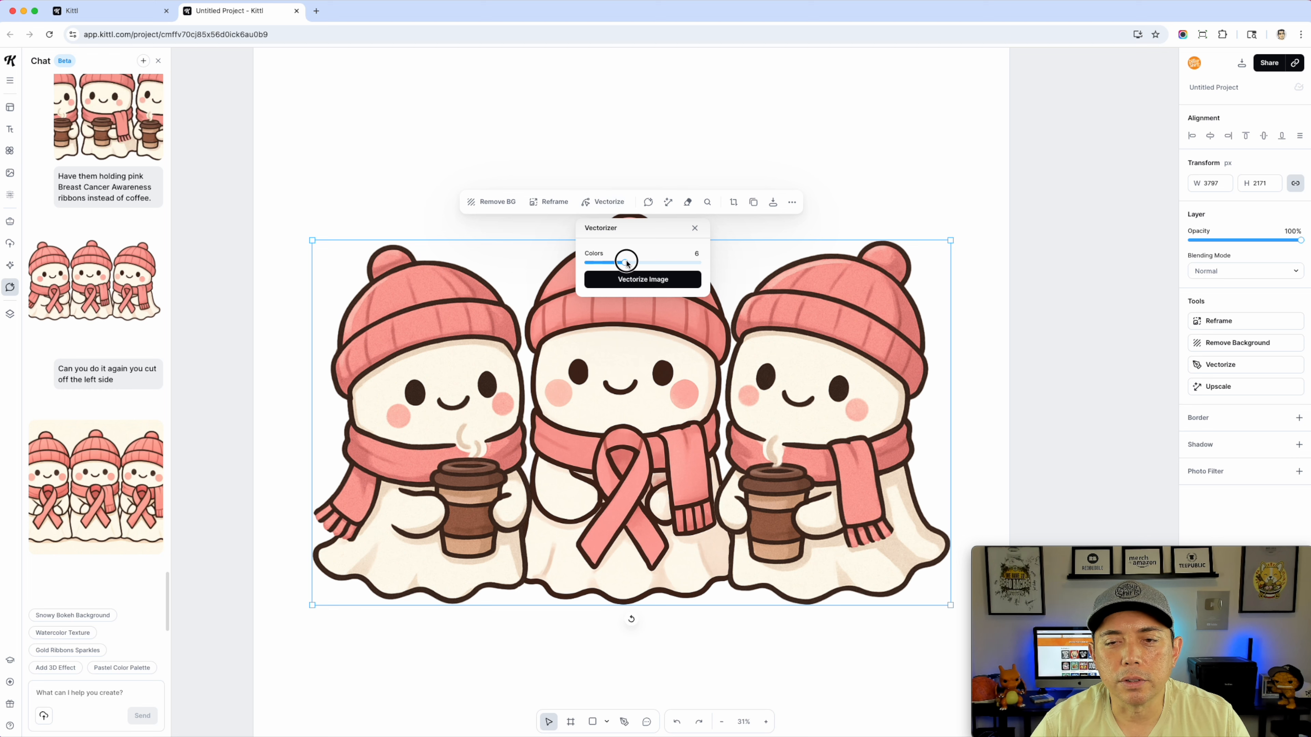
{"action": "left_click", "coordinate": [640, 279]}
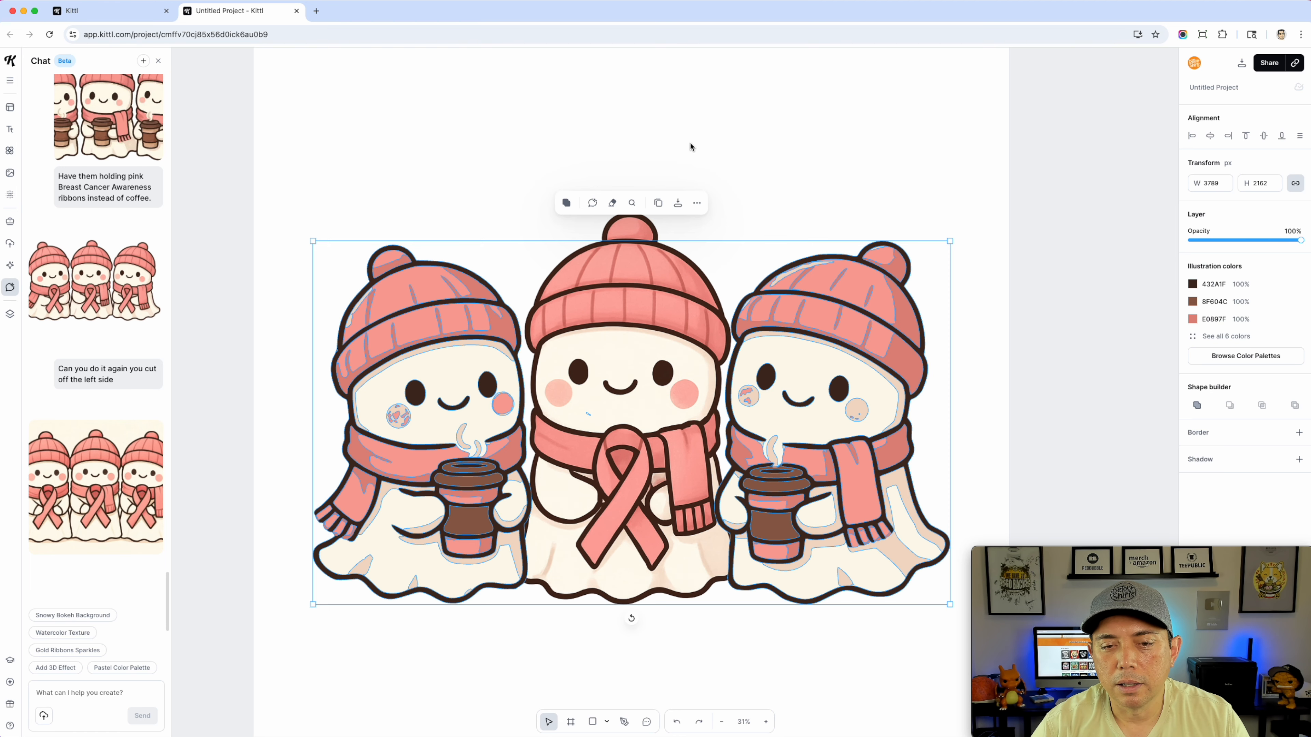
{"action": "left_click", "coordinate": [636, 222]}
{"action": "left_click", "coordinate": [614, 174]}
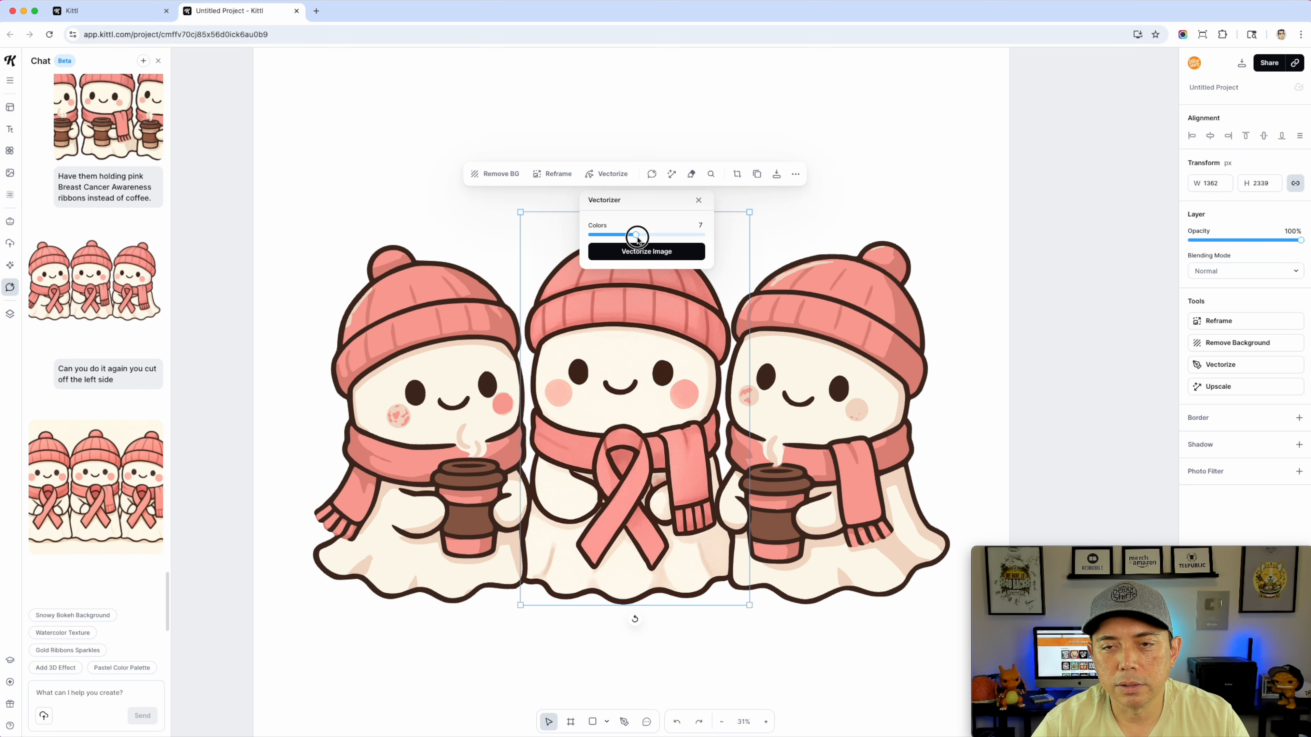
{"action": "left_click", "coordinate": [640, 252]}
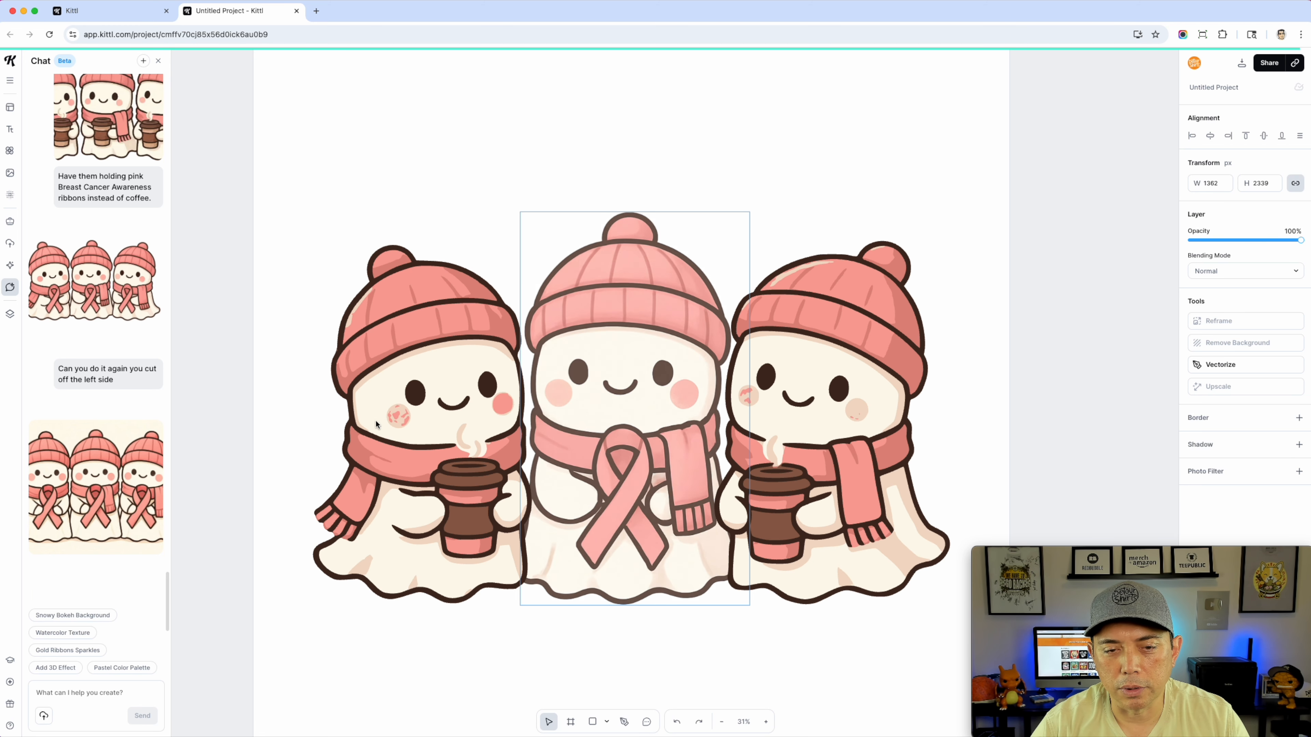
Add a basic circle shape, shrink it to about 157 px, and place it over the leftmost ghost's blotchy cheek
{"action": "scroll", "coordinate": [554, 491], "scroll_direction": "down", "scroll_amount": 1}
{"action": "scroll", "coordinate": [554, 491], "scroll_direction": "up", "scroll_amount": 5}
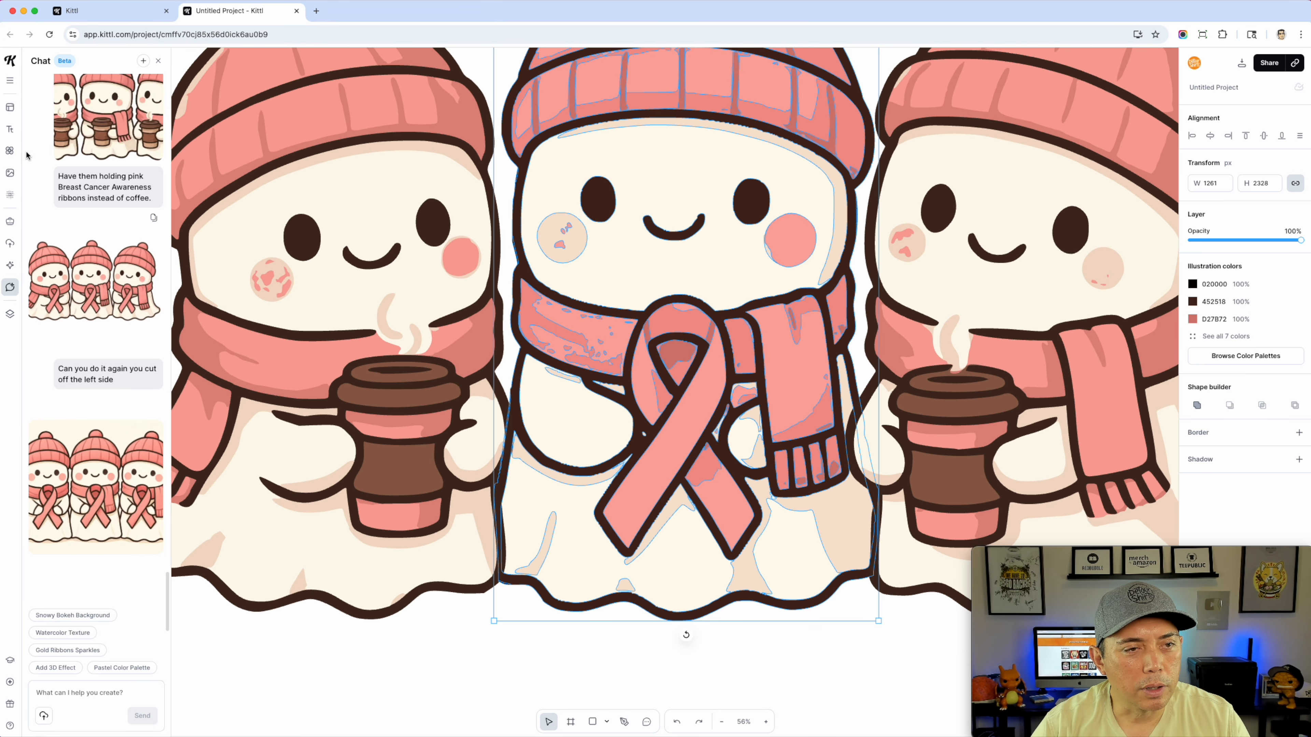
{"action": "left_click", "coordinate": [9, 151]}
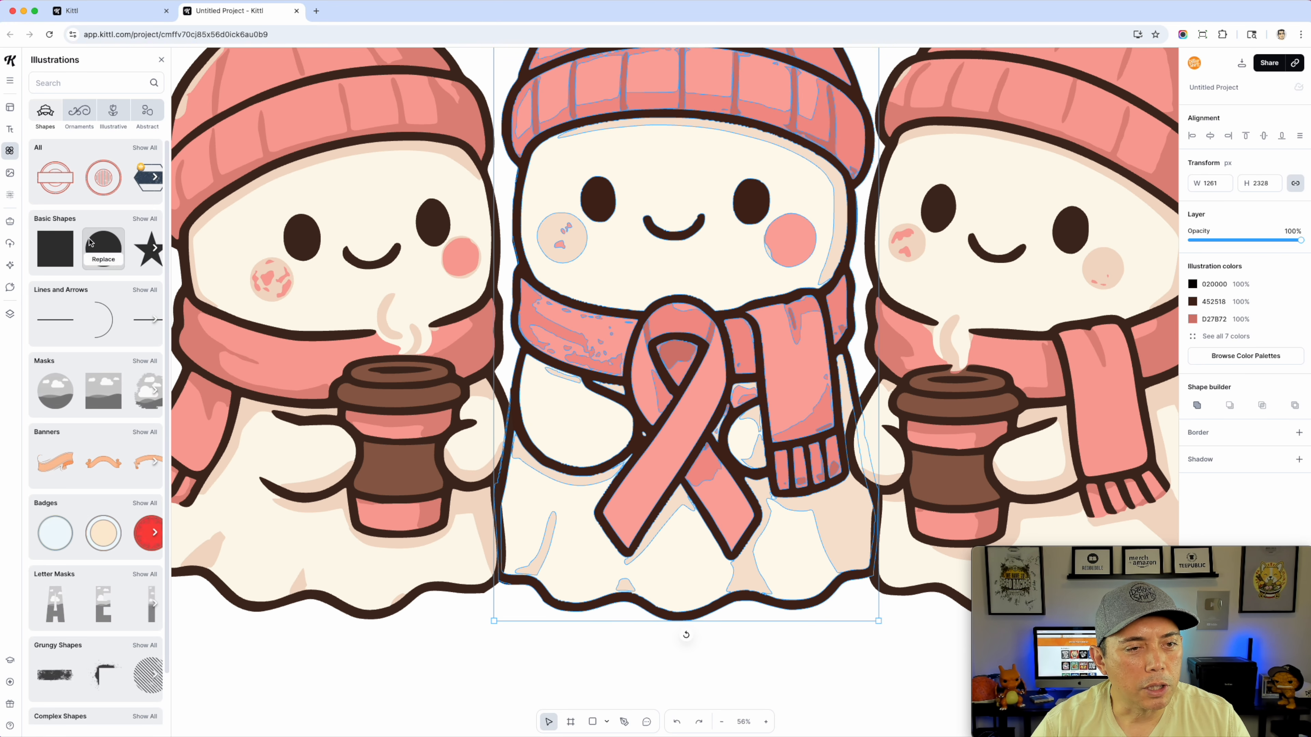
{"action": "left_click", "coordinate": [103, 250]}
{"action": "left_click_drag", "start_coordinate": [567, 393], "coordinate": [320, 365]}
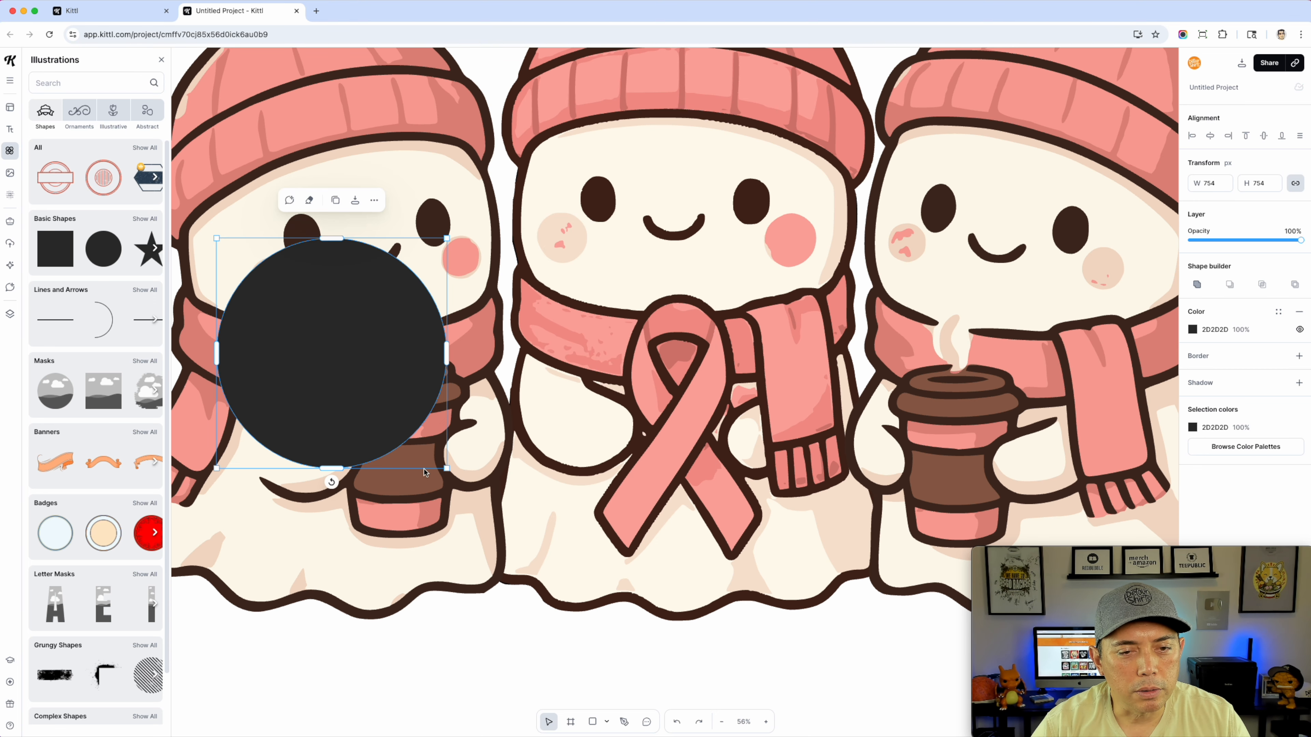
{"action": "left_click_drag", "start_coordinate": [447, 471], "coordinate": [294, 301]}
{"action": "left_click_drag", "start_coordinate": [268, 275], "coordinate": [271, 278]}
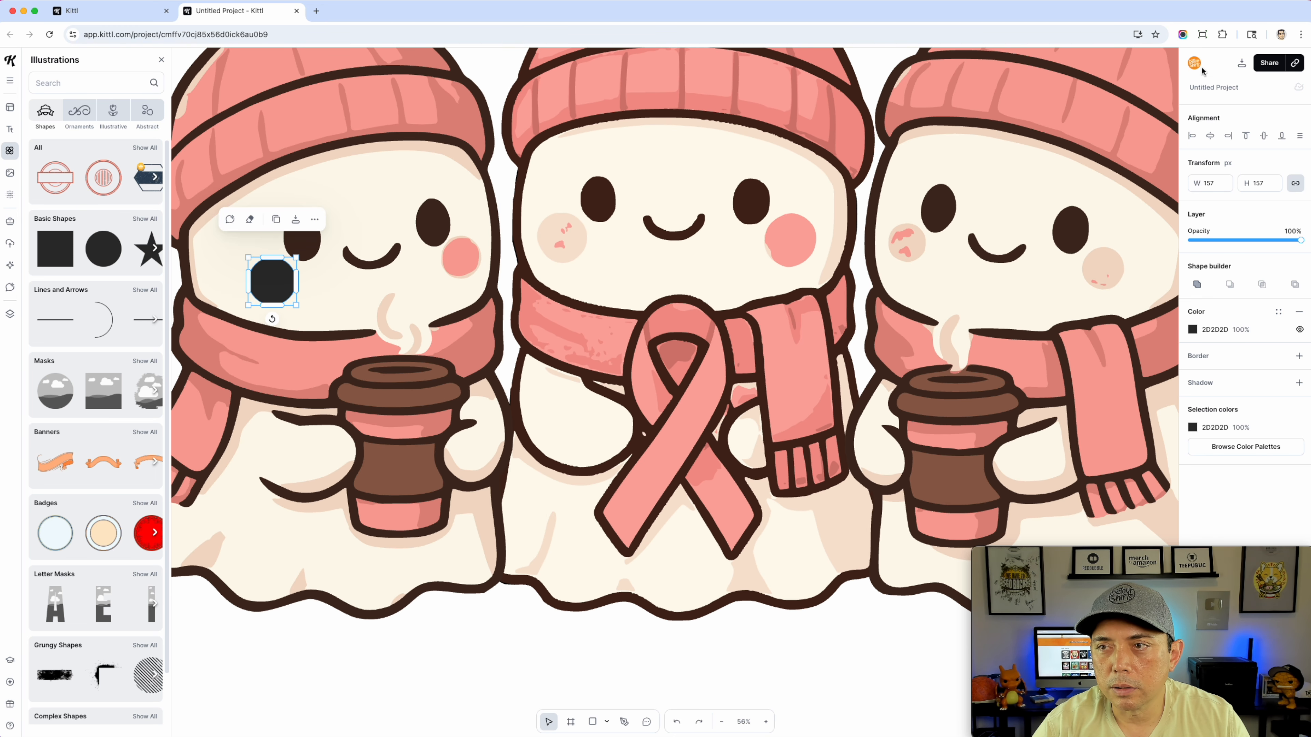
Recolor the cheek circle with the document's pink, F8A399
{"action": "left_click", "coordinate": [1192, 330]}
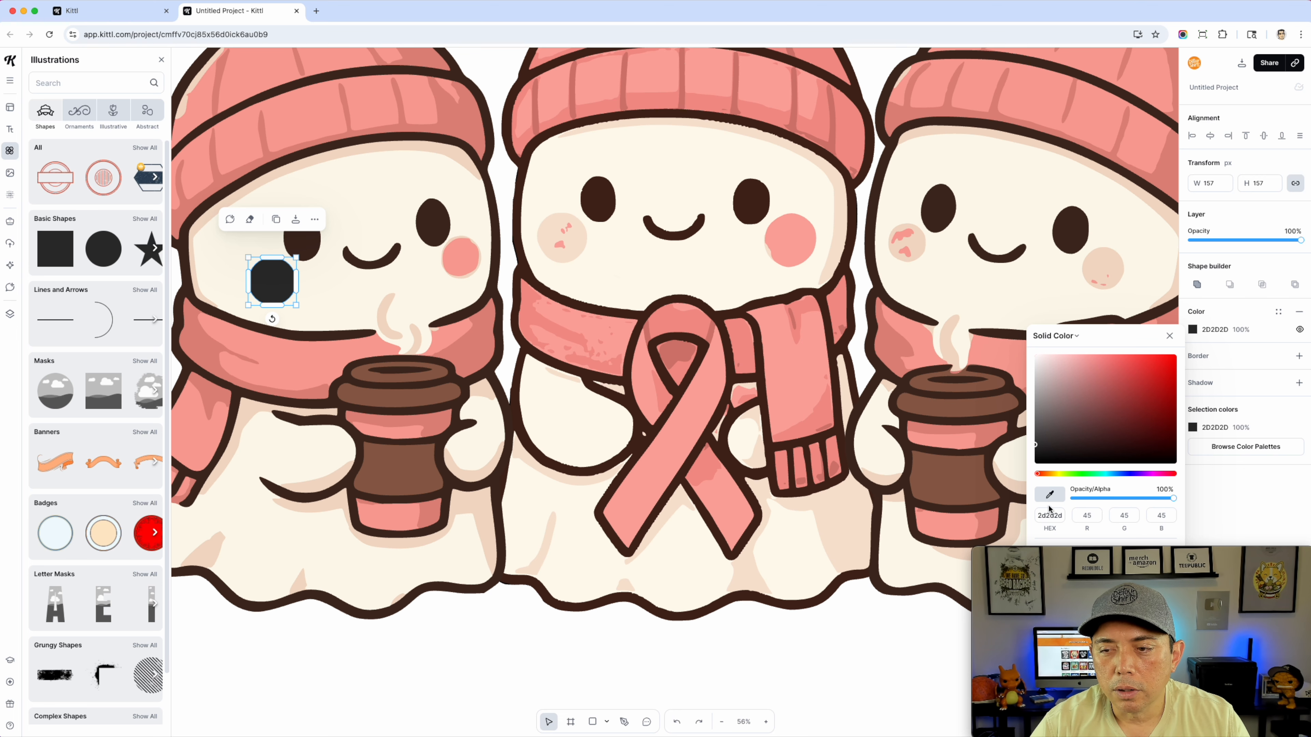
{"action": "left_click", "coordinate": [784, 234]}
{"action": "left_click_drag", "start_coordinate": [1140, 555], "coordinate": [168, 551]}
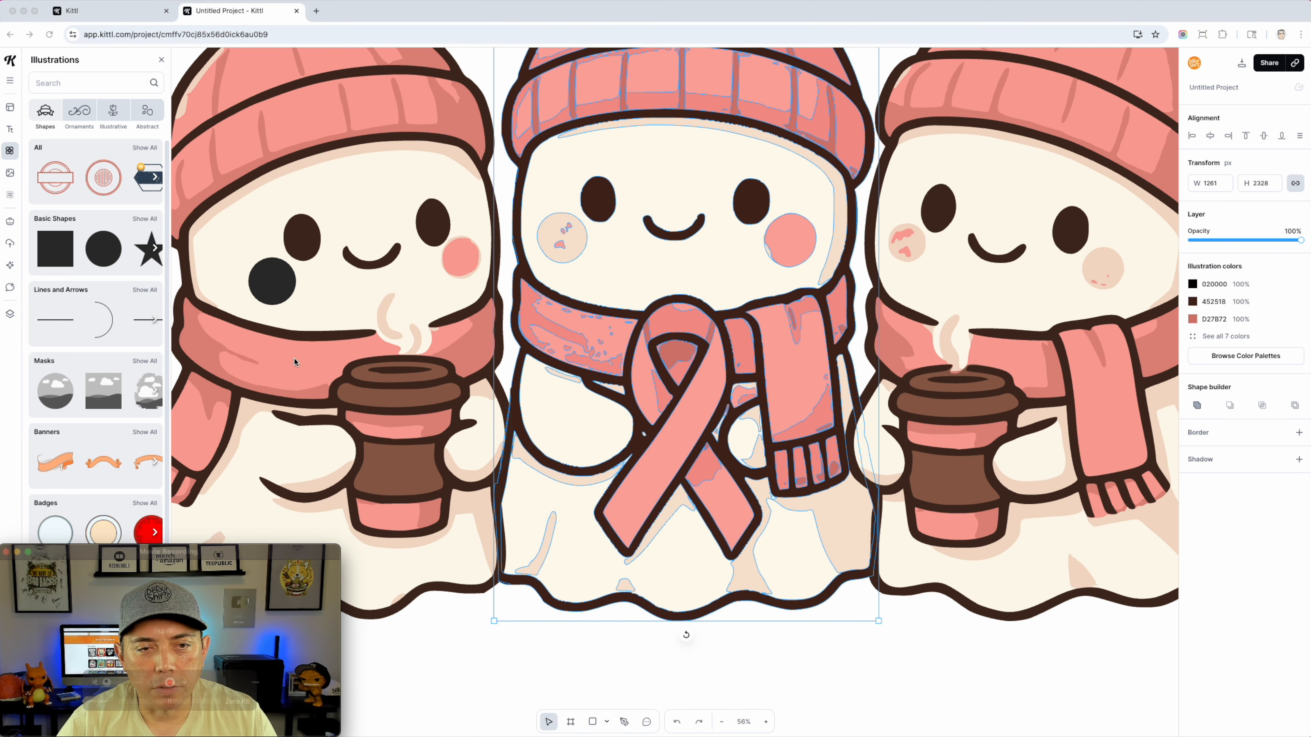
{"action": "left_click", "coordinate": [273, 284]}
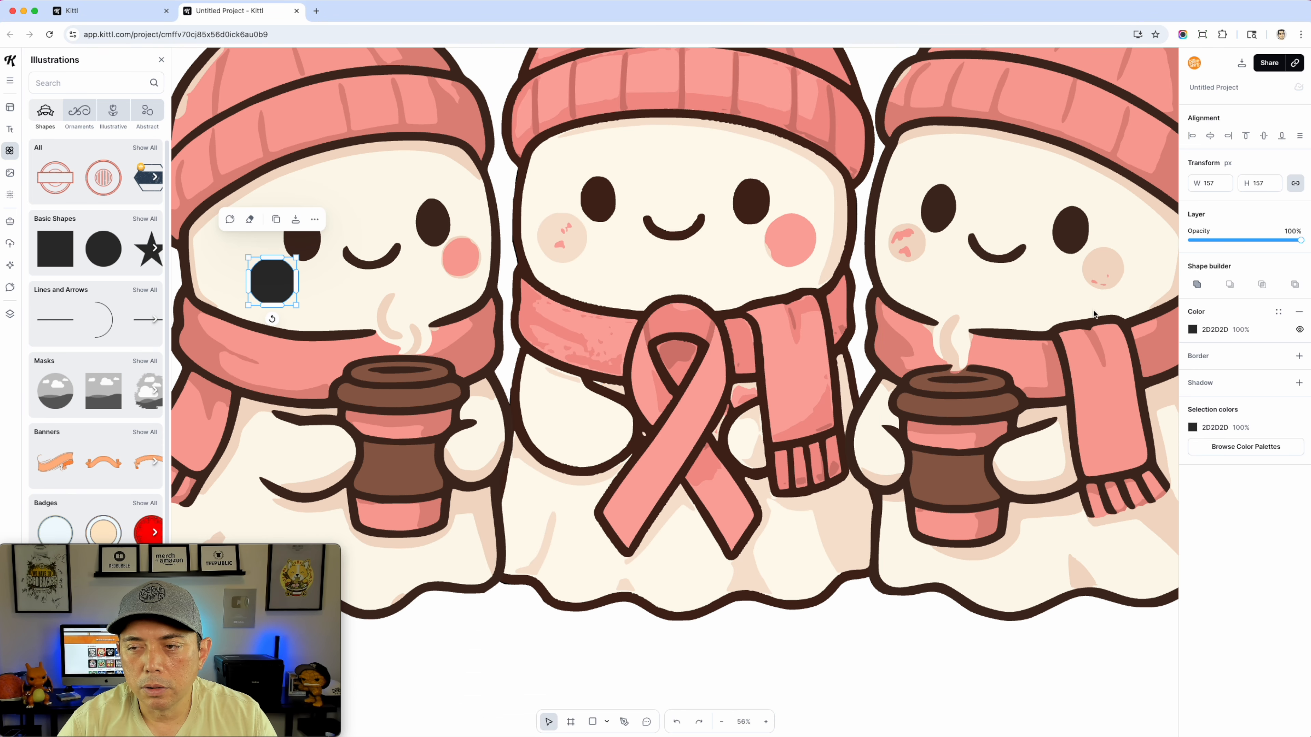
{"action": "left_click", "coordinate": [1193, 330]}
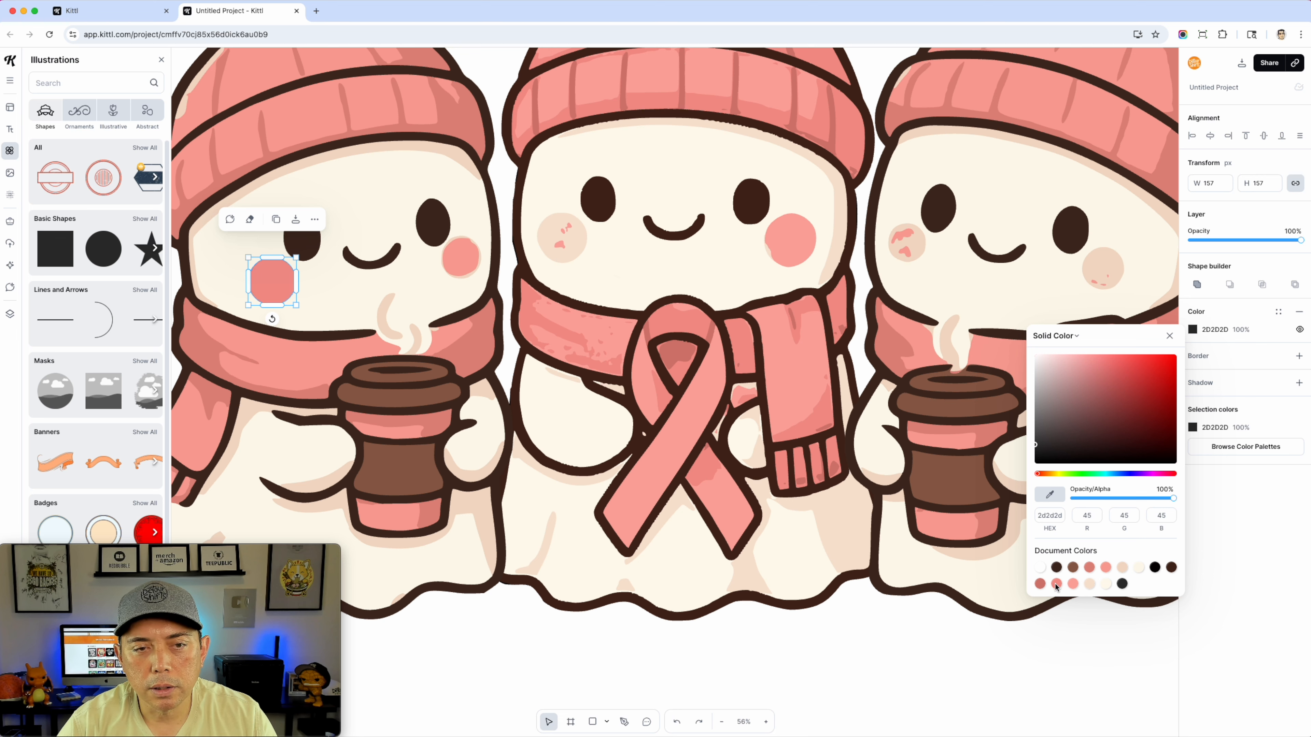
{"action": "left_click", "coordinate": [1105, 568]}
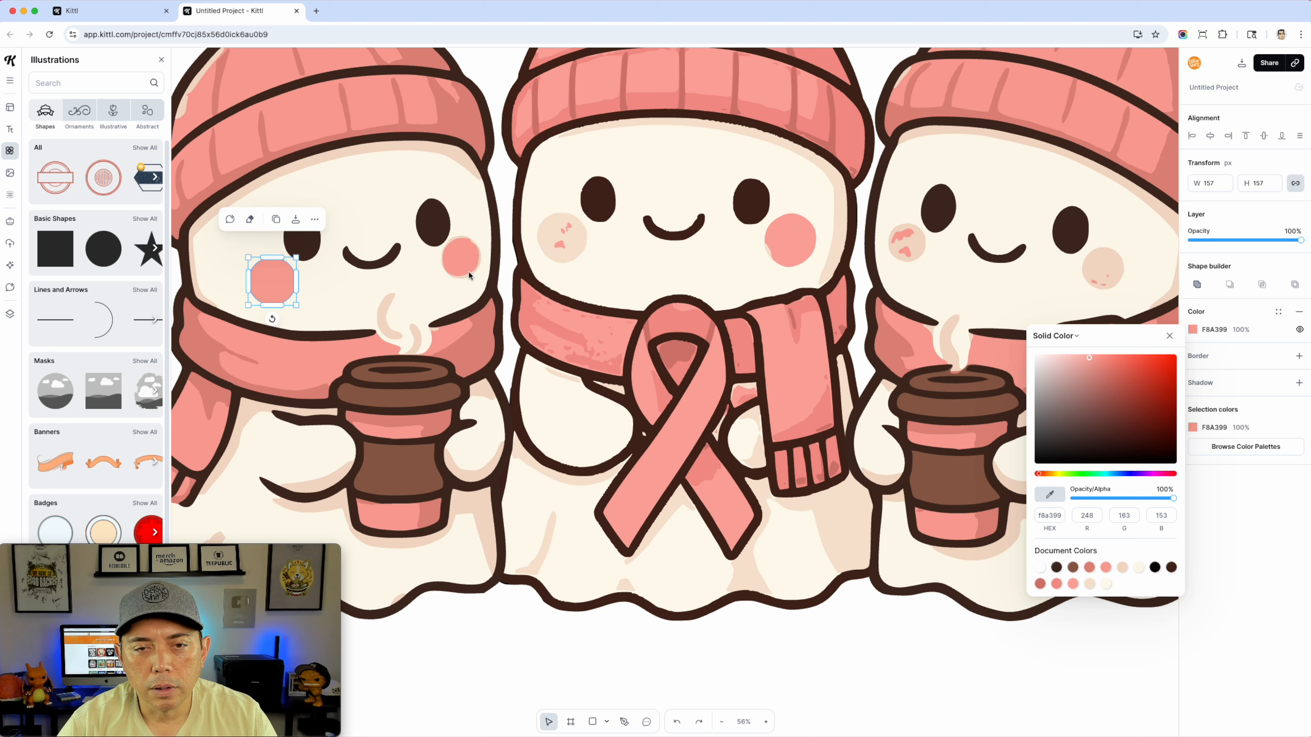
Place copies of the pink circle over the remaining cheeks of all three ghosts
{"action": "left_click_drag", "start_coordinate": [268, 290], "coordinate": [801, 256]}
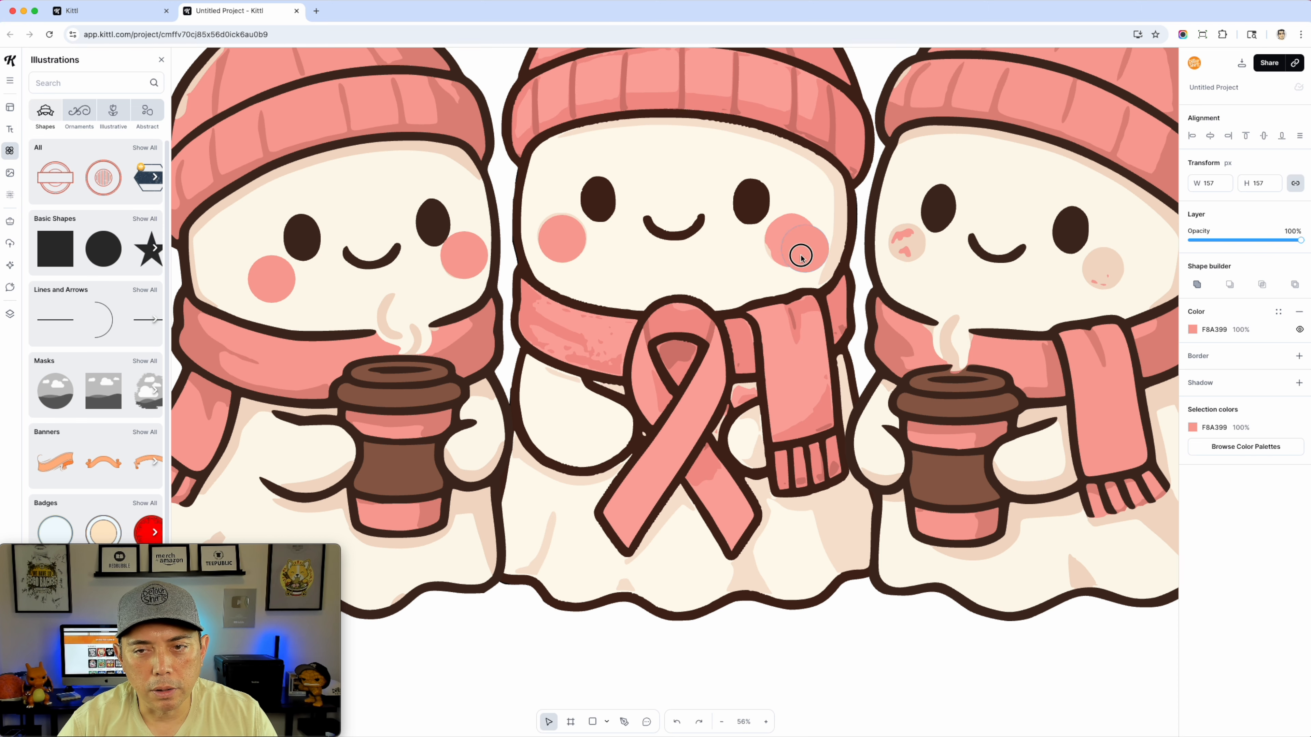
{"action": "left_click_drag", "start_coordinate": [784, 249], "coordinate": [1101, 280]}
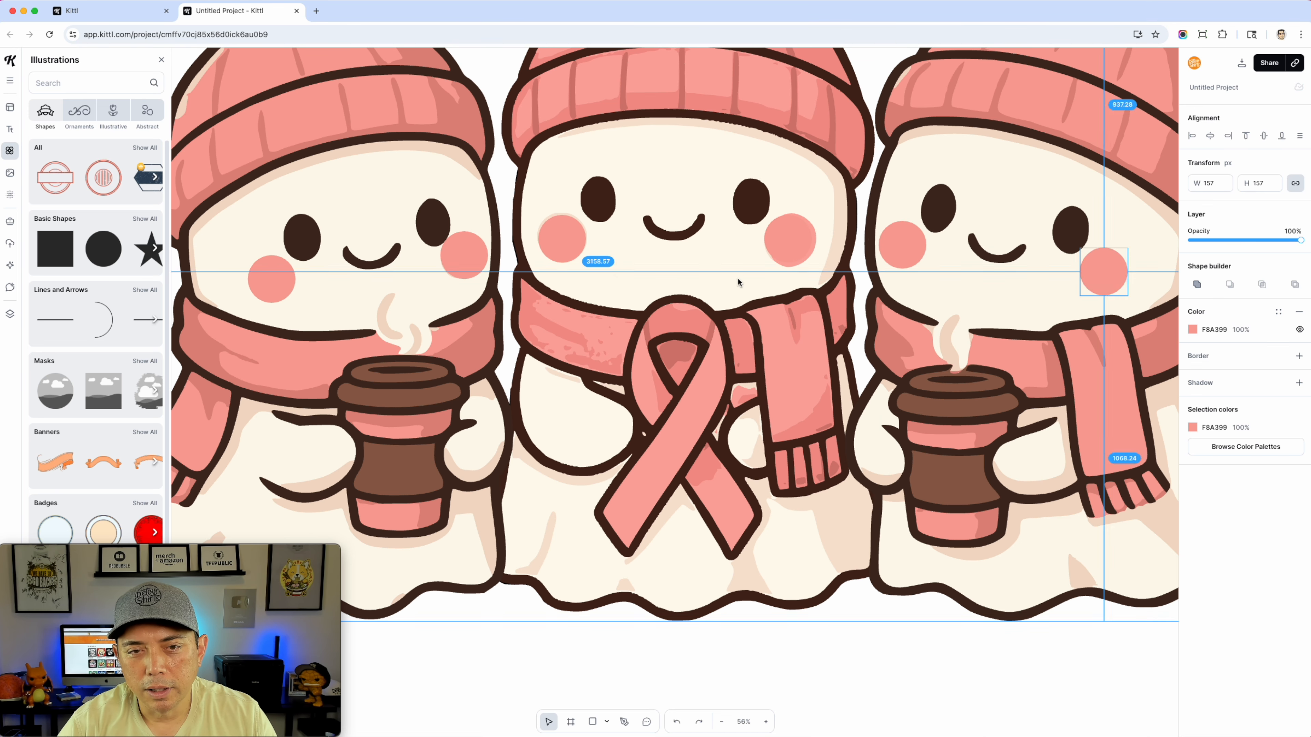
{"action": "scroll", "coordinate": [715, 323], "scroll_direction": "down", "scroll_amount": 10}
{"action": "left_click", "coordinate": [1045, 355]}
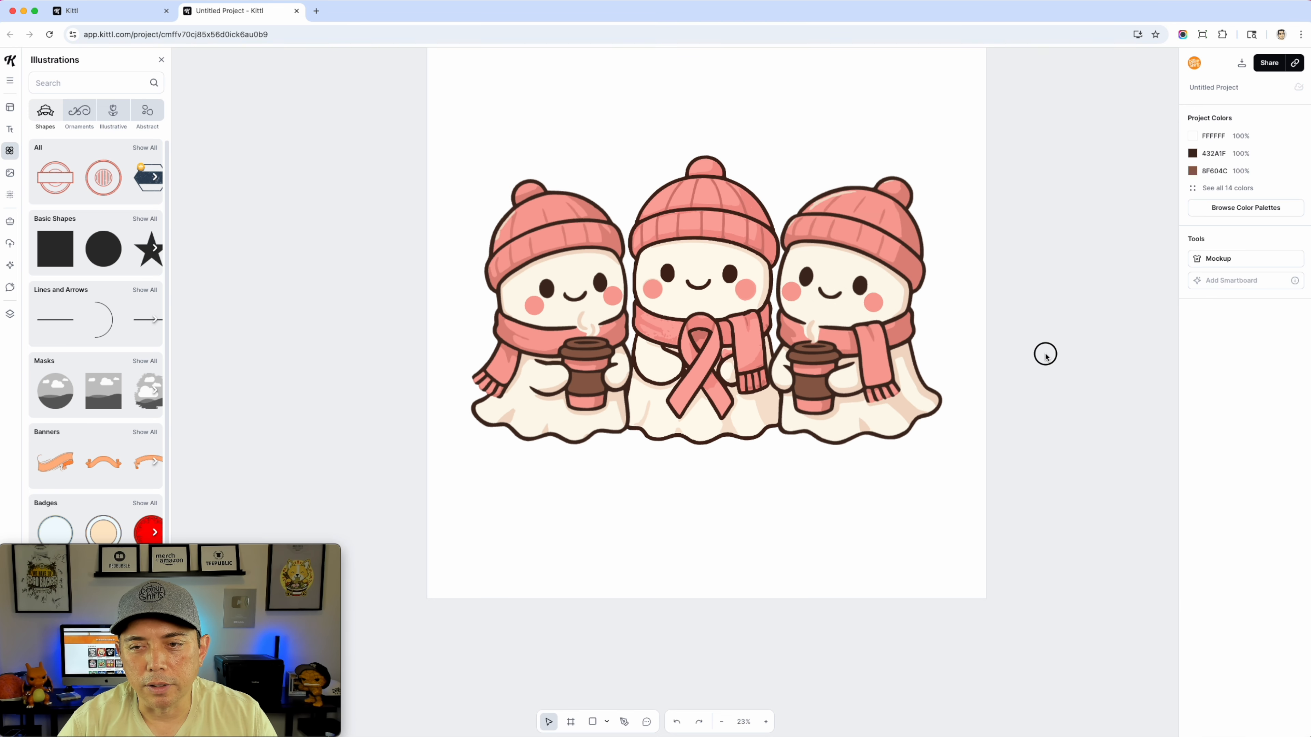
Add a headline text and place it above the ribbon-and-coffee ghosts on their artboard, enlarged to about 3042 px wide
{"action": "scroll", "coordinate": [1039, 359], "scroll_direction": "down", "scroll_amount": 5}
{"action": "left_click_drag", "start_coordinate": [1050, 325], "coordinate": [828, 419]}
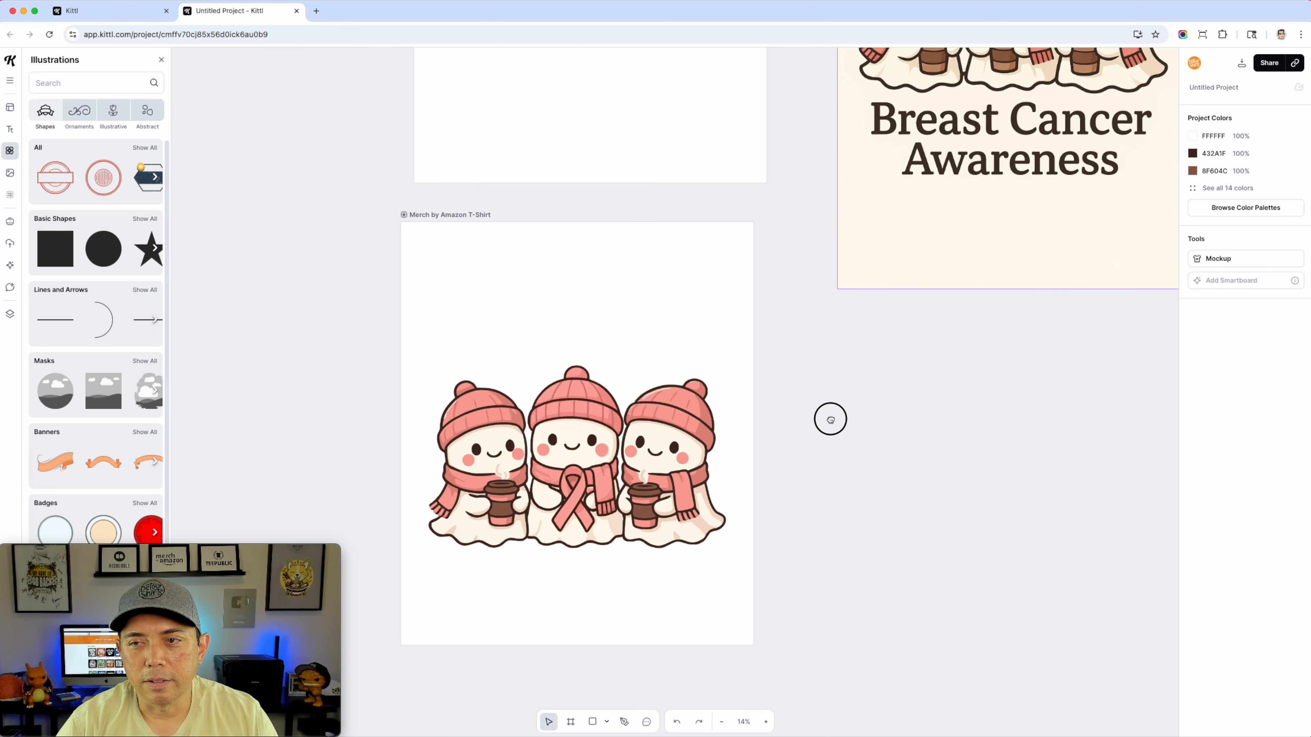
{"action": "scroll", "coordinate": [917, 414], "scroll_direction": "down", "scroll_amount": 5}
{"action": "scroll", "coordinate": [917, 413], "scroll_direction": "up", "scroll_amount": 5}
{"action": "left_click_drag", "start_coordinate": [917, 333], "coordinate": [919, 456]}
{"action": "left_click_drag", "start_coordinate": [917, 573], "coordinate": [937, 445]}
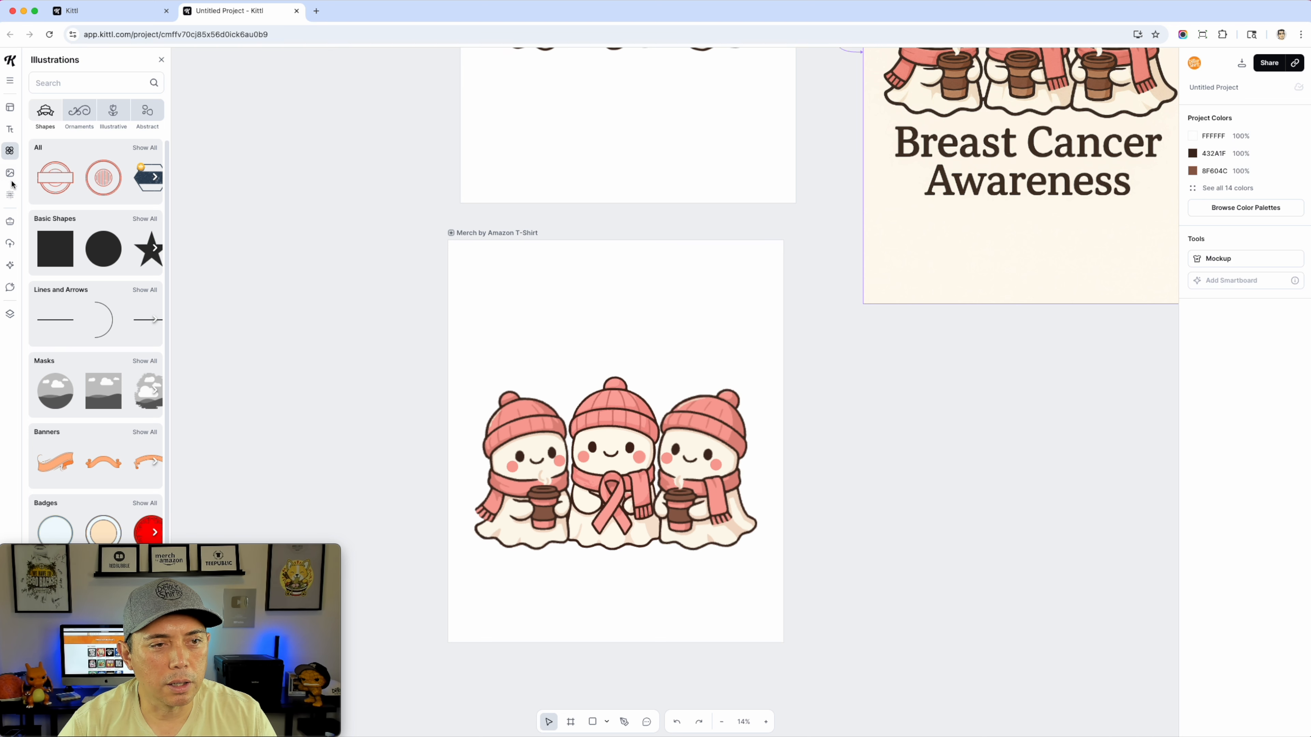
{"action": "left_click", "coordinate": [6, 129]}
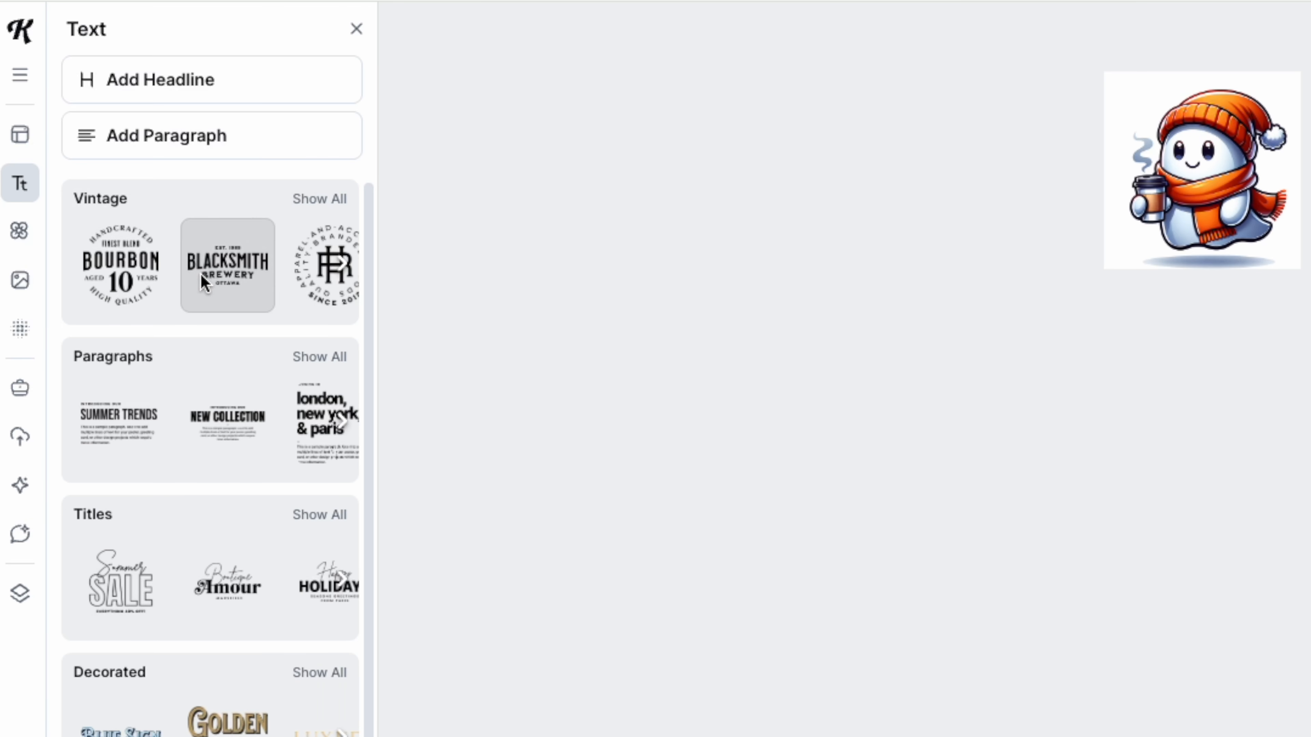
{"action": "left_click", "coordinate": [173, 78]}
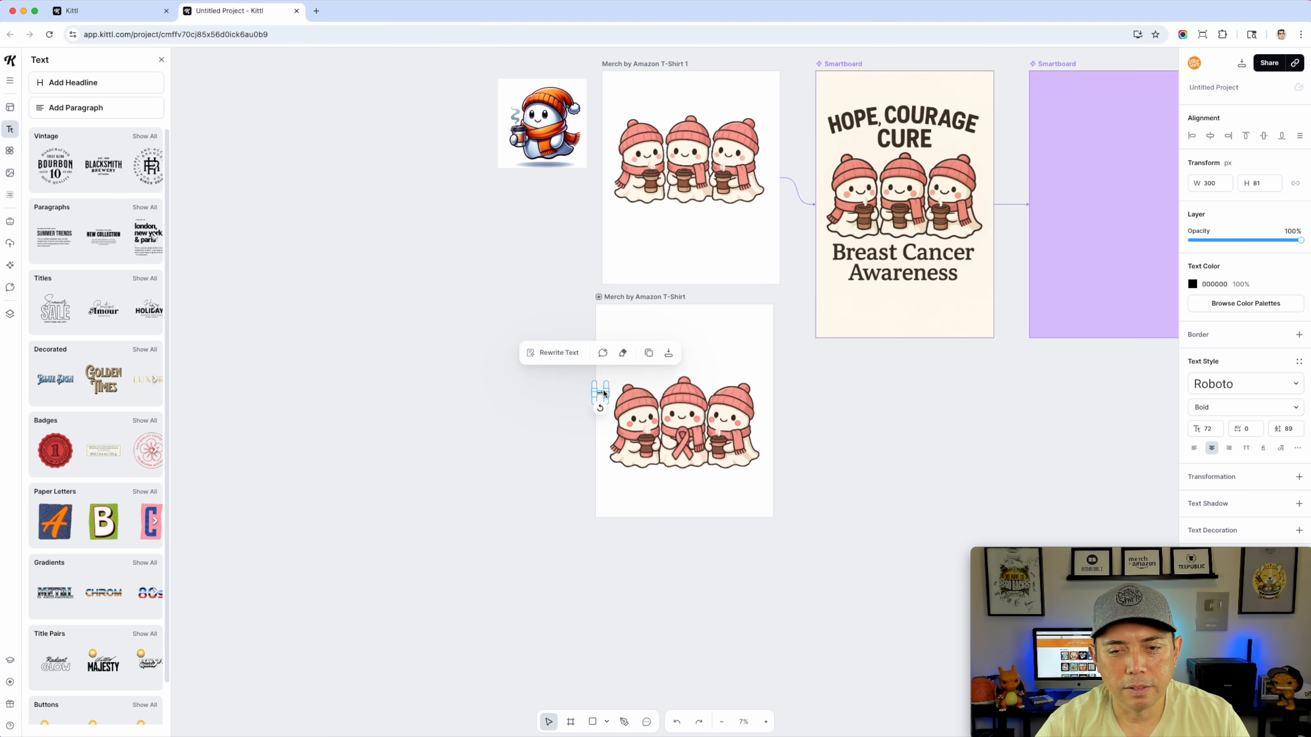
{"action": "left_click_drag", "start_coordinate": [610, 387], "coordinate": [722, 320]}
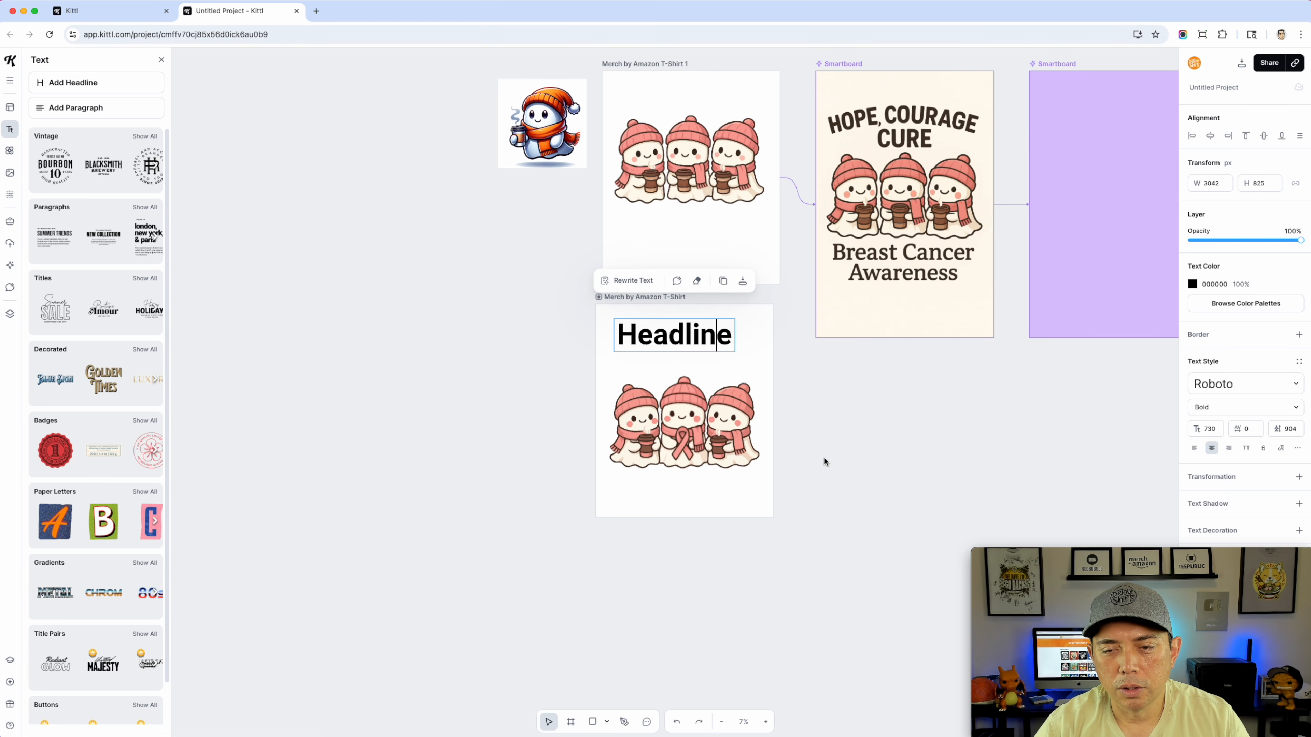
{"action": "scroll", "coordinate": [823, 457], "scroll_direction": "up", "scroll_amount": 4}
{"action": "scroll", "coordinate": [823, 457], "scroll_direction": "down", "scroll_amount": 1}
{"action": "scroll", "coordinate": [823, 457], "scroll_direction": "up", "scroll_amount": 2}
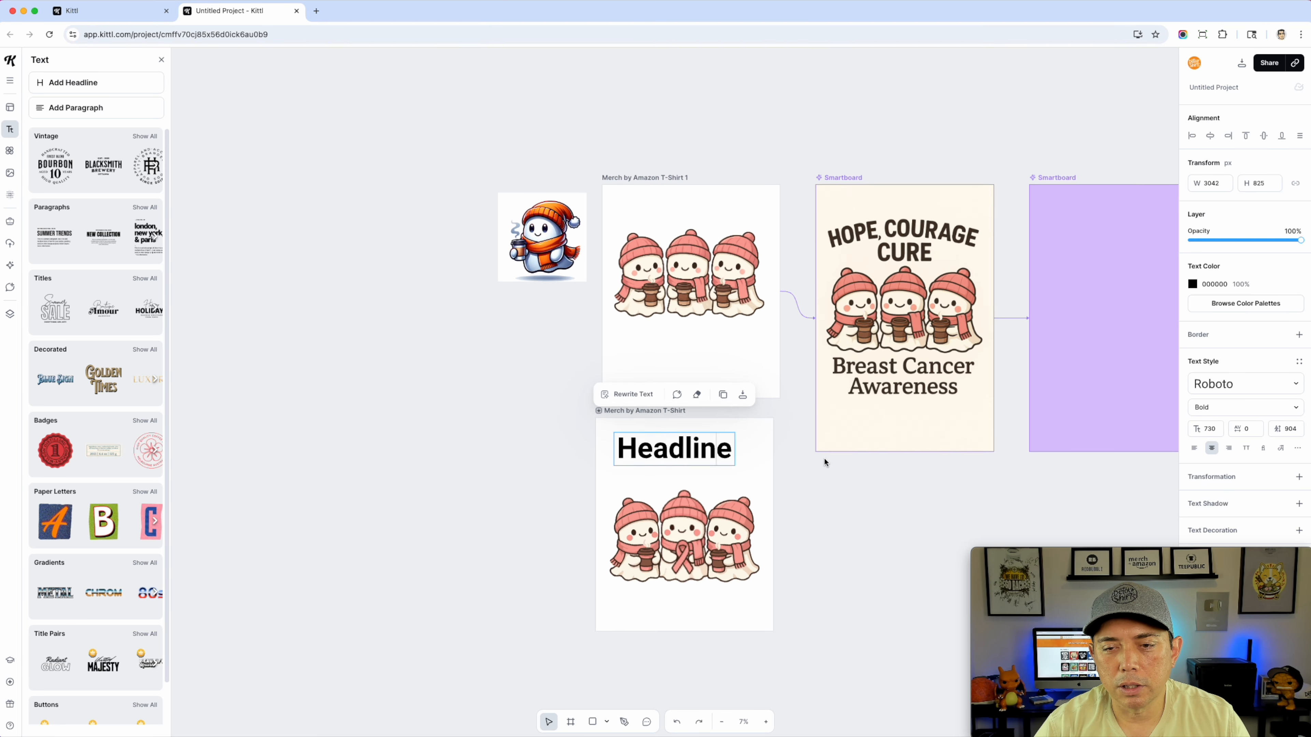
{"action": "scroll", "coordinate": [823, 457], "scroll_direction": "down", "scroll_amount": 8}
{"action": "scroll", "coordinate": [828, 469], "scroll_direction": "up", "scroll_amount": 5}
{"action": "scroll", "coordinate": [829, 468], "scroll_direction": "down", "scroll_amount": 1}
{"action": "scroll", "coordinate": [828, 468], "scroll_direction": "down", "scroll_amount": 5}
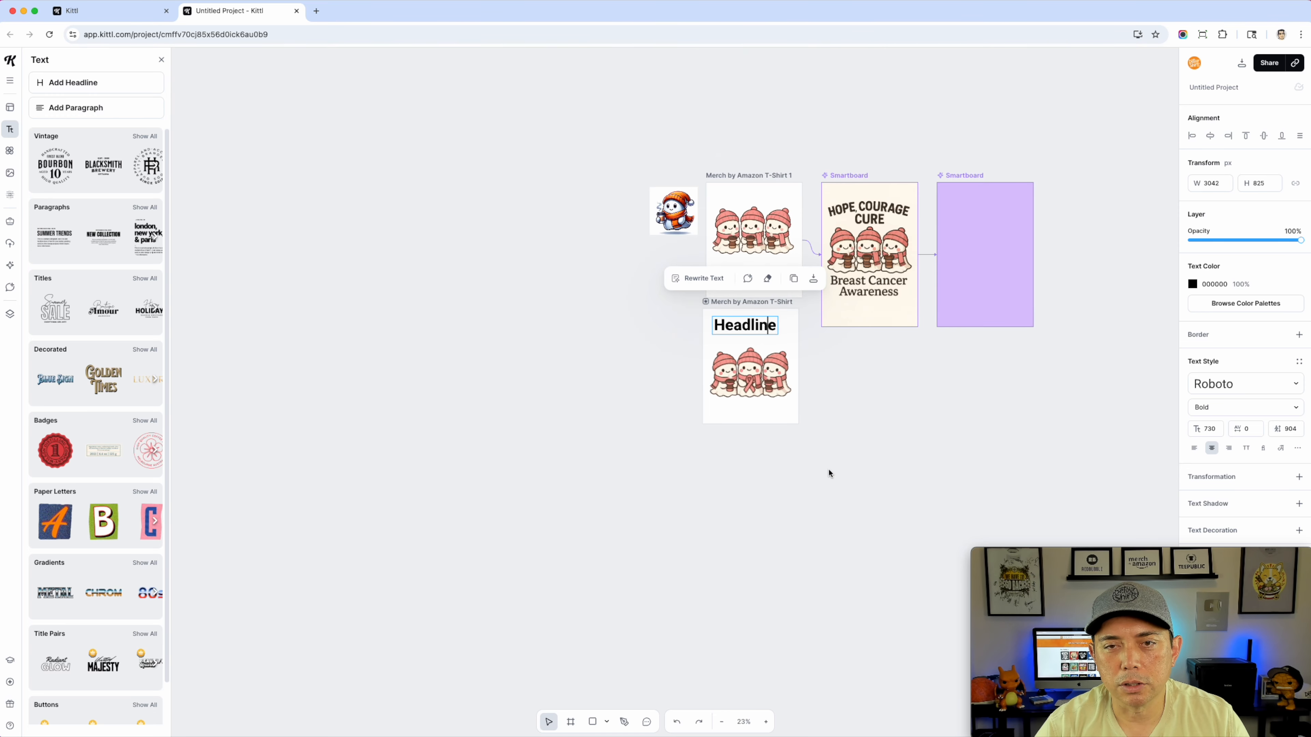
Replace the placeholder headline wording above the ribbon-and-coffee ghosts with "HOPE, COUAGE"
{"action": "scroll", "coordinate": [828, 469], "scroll_direction": "up", "scroll_amount": 4}
{"action": "scroll", "coordinate": [829, 469], "scroll_direction": "up", "scroll_amount": 5}
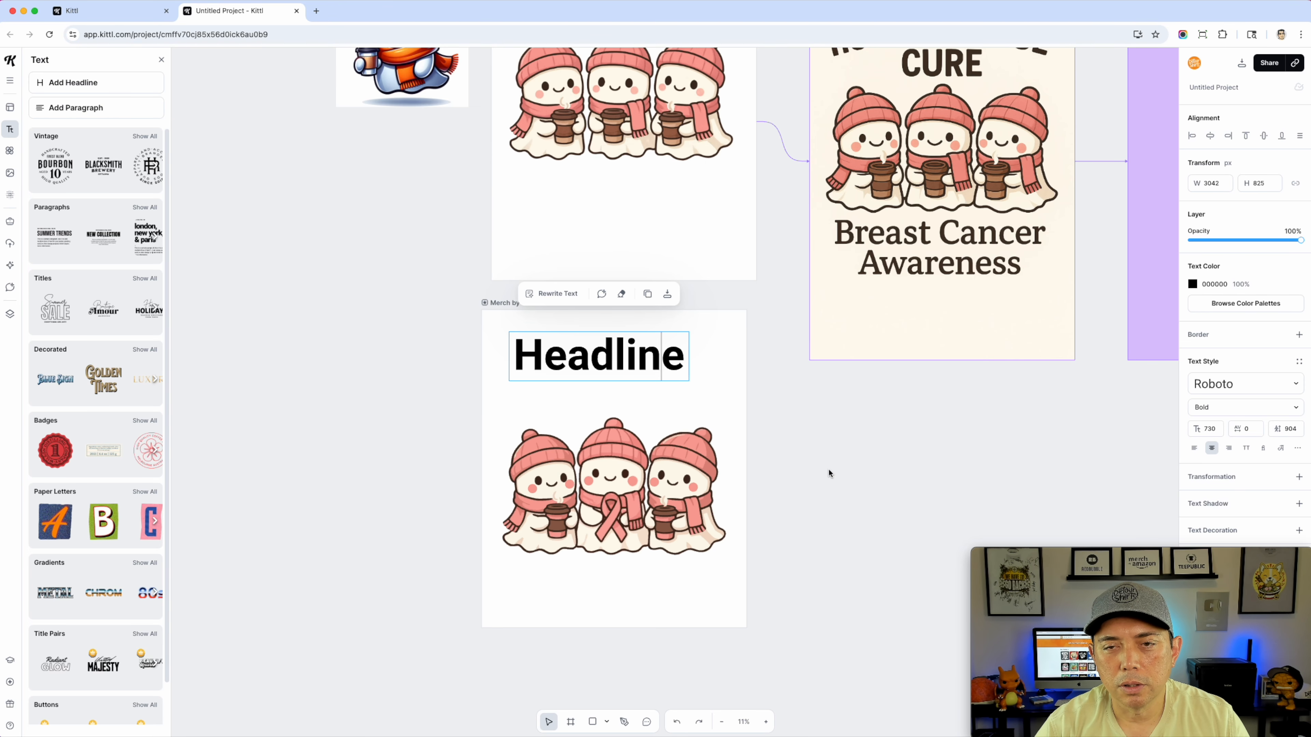
{"action": "double_click", "coordinate": [635, 365]}
{"action": "type", "text": "Hope"}
{"action": "key", "text": "BackSpace"}
{"action": "key", "text": "BackSpace"}
{"action": "key", "text": "BackSpace"}
{"action": "type", "text": "OPE, "}
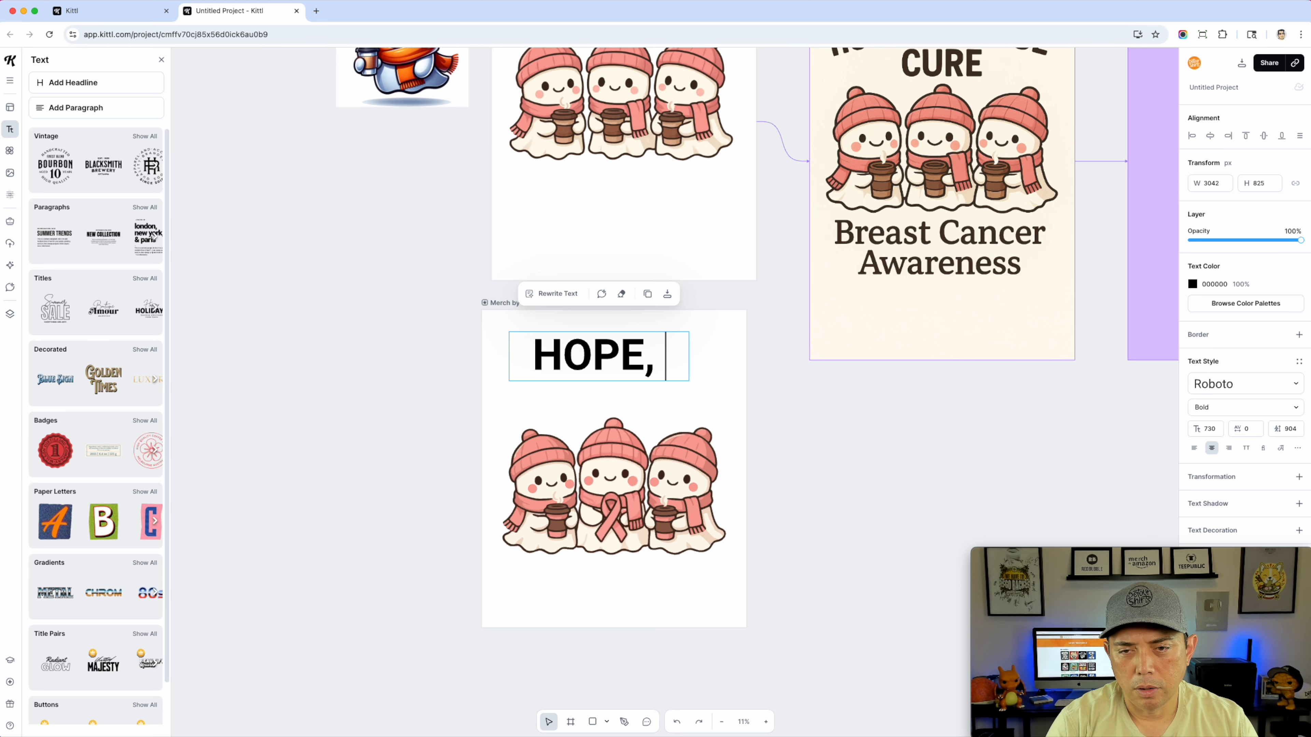
{"action": "type", "text": "COU"}
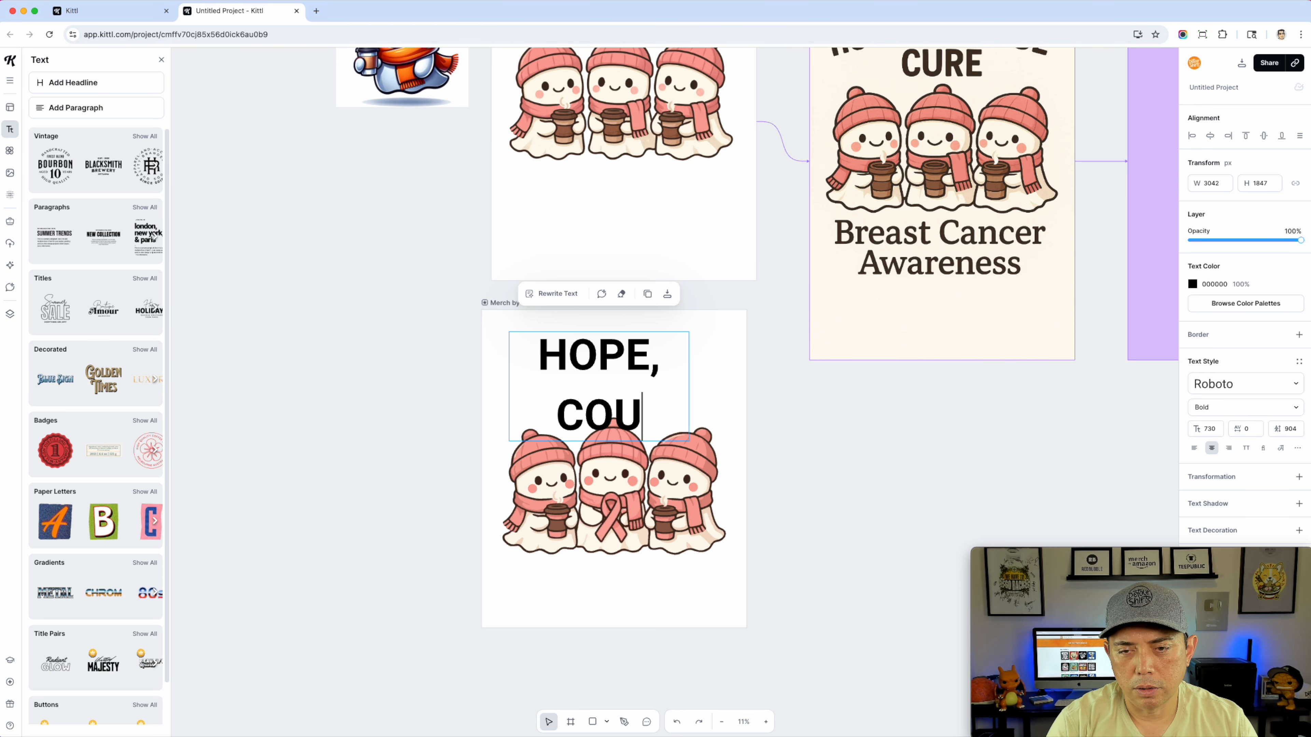
{"action": "type", "text": "AGE"}
Widen the headline's text box to about 5699 px so the wording sits on one line, and recentre it above the ghosts
{"action": "key", "text": "super+a"}
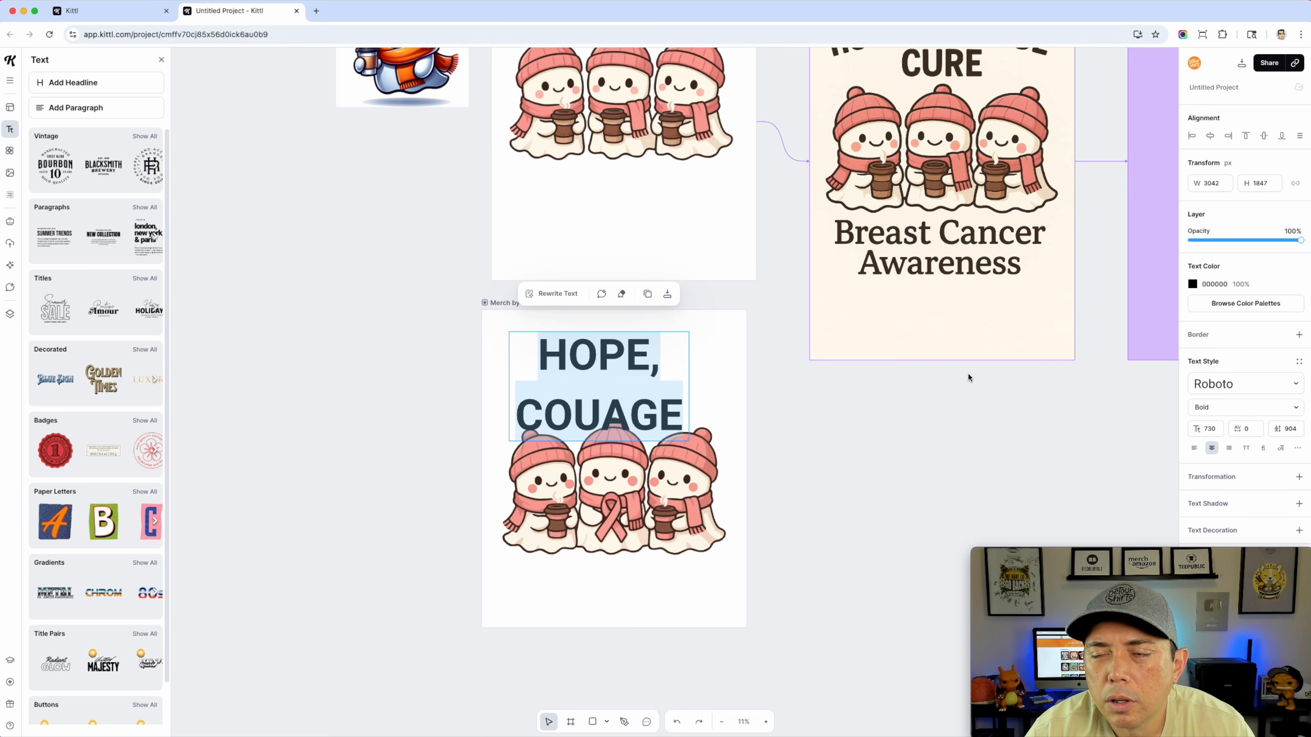
{"action": "scroll", "coordinate": [968, 378], "scroll_direction": "up", "scroll_amount": 5}
{"action": "scroll", "coordinate": [970, 335], "scroll_direction": "down", "scroll_amount": 3}
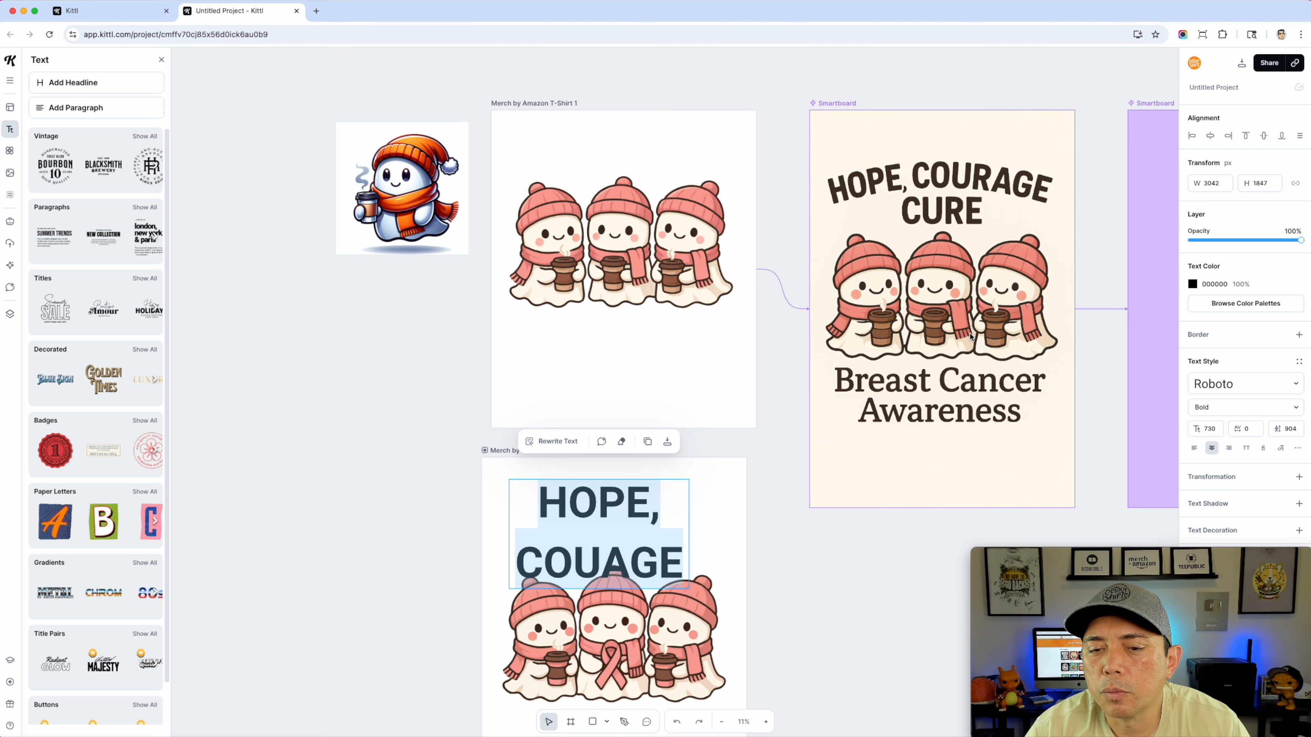
{"action": "key", "text": "Escape"}
{"action": "left_click_drag", "start_coordinate": [691, 535], "coordinate": [846, 519]}
{"action": "left_click_drag", "start_coordinate": [687, 511], "coordinate": [619, 524]}
Set the whole headline's typeface to Signmaster Basic
{"action": "double_click", "coordinate": [619, 524]}
{"action": "left_click", "coordinate": [1291, 384]}
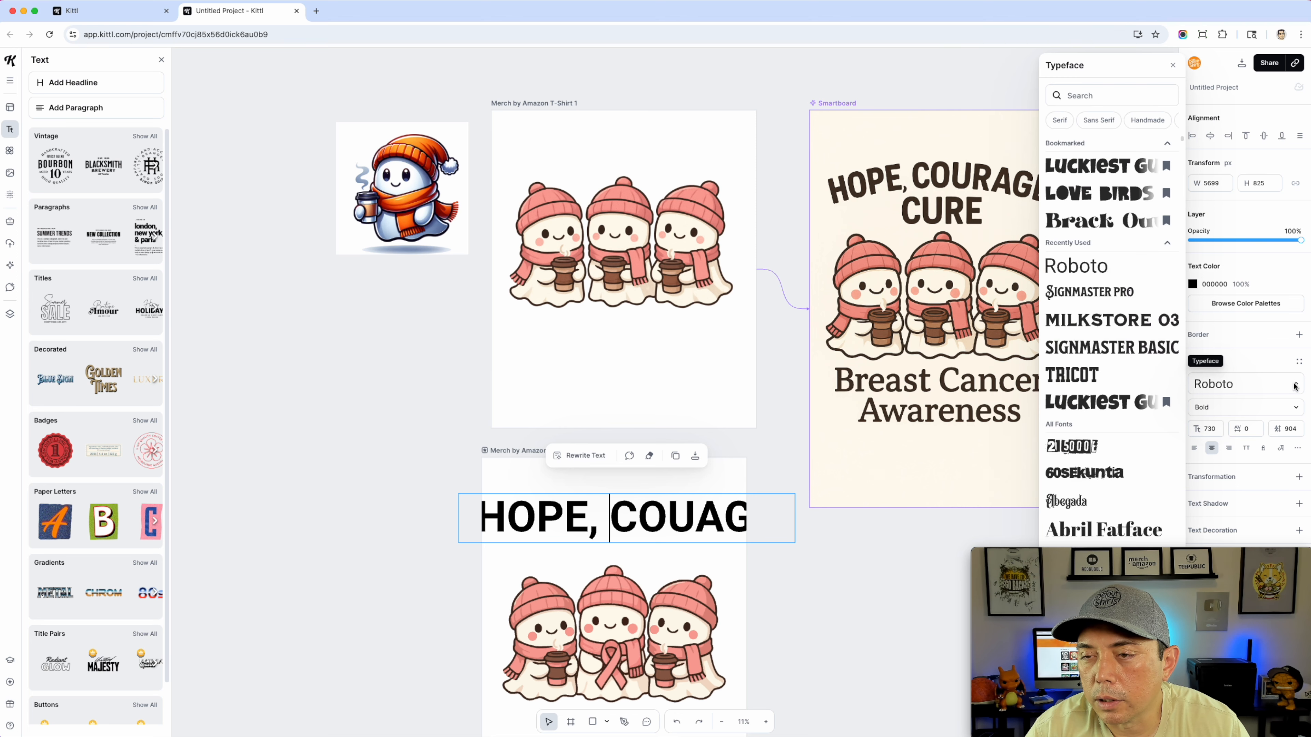
{"action": "left_click", "coordinate": [1109, 348]}
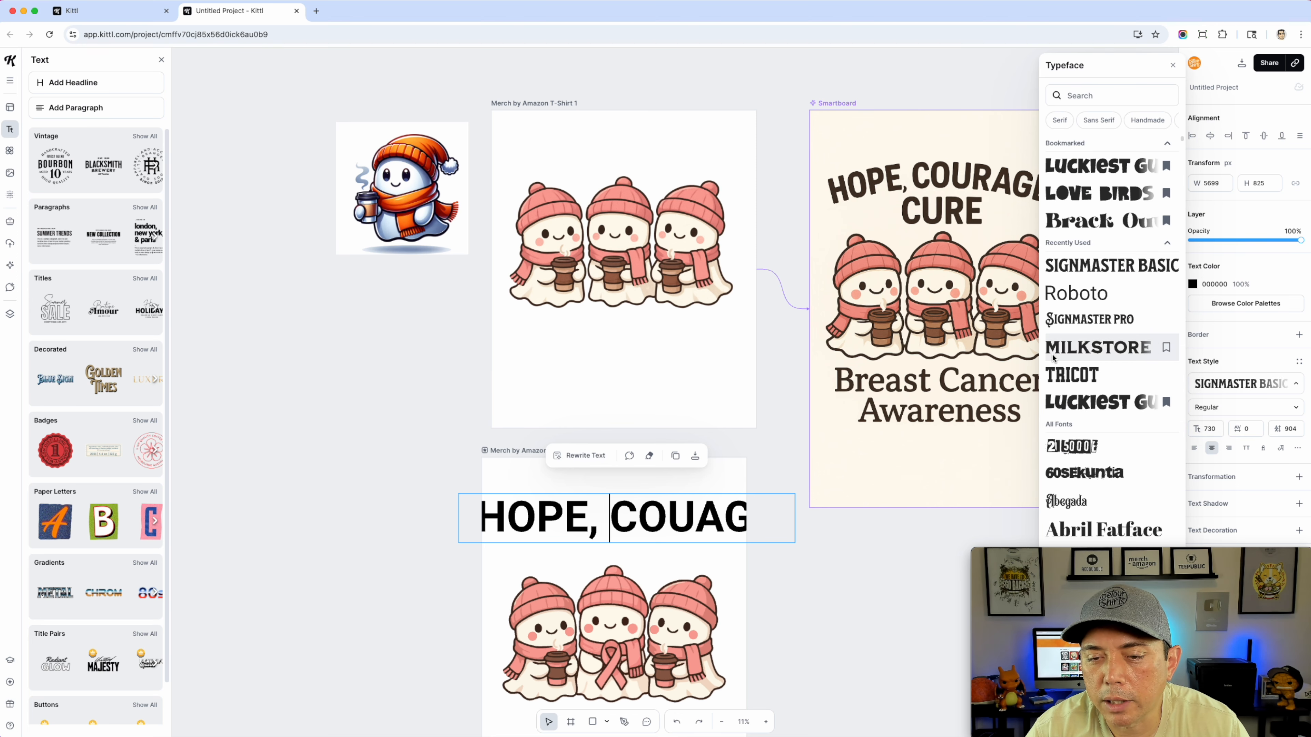
{"action": "triple_click", "coordinate": [688, 519]}
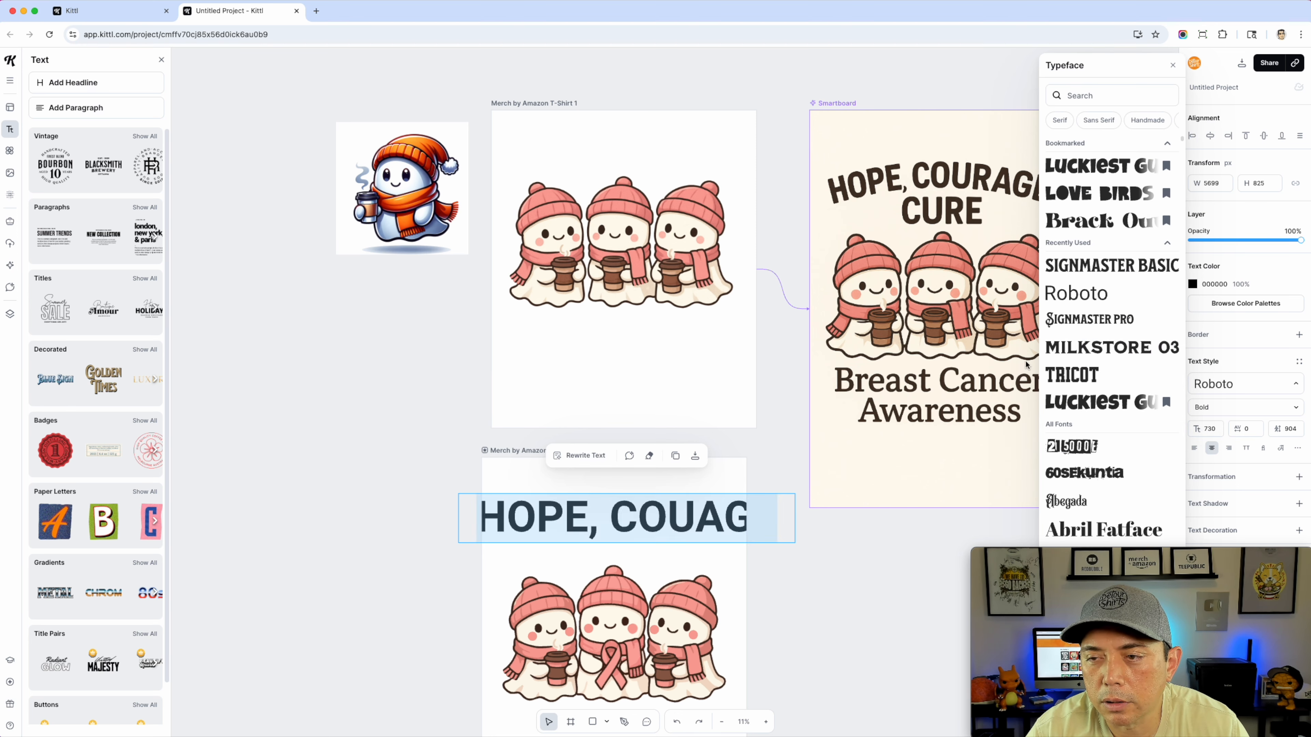
{"action": "left_click", "coordinate": [1086, 267]}
{"action": "key", "text": "Escape"}
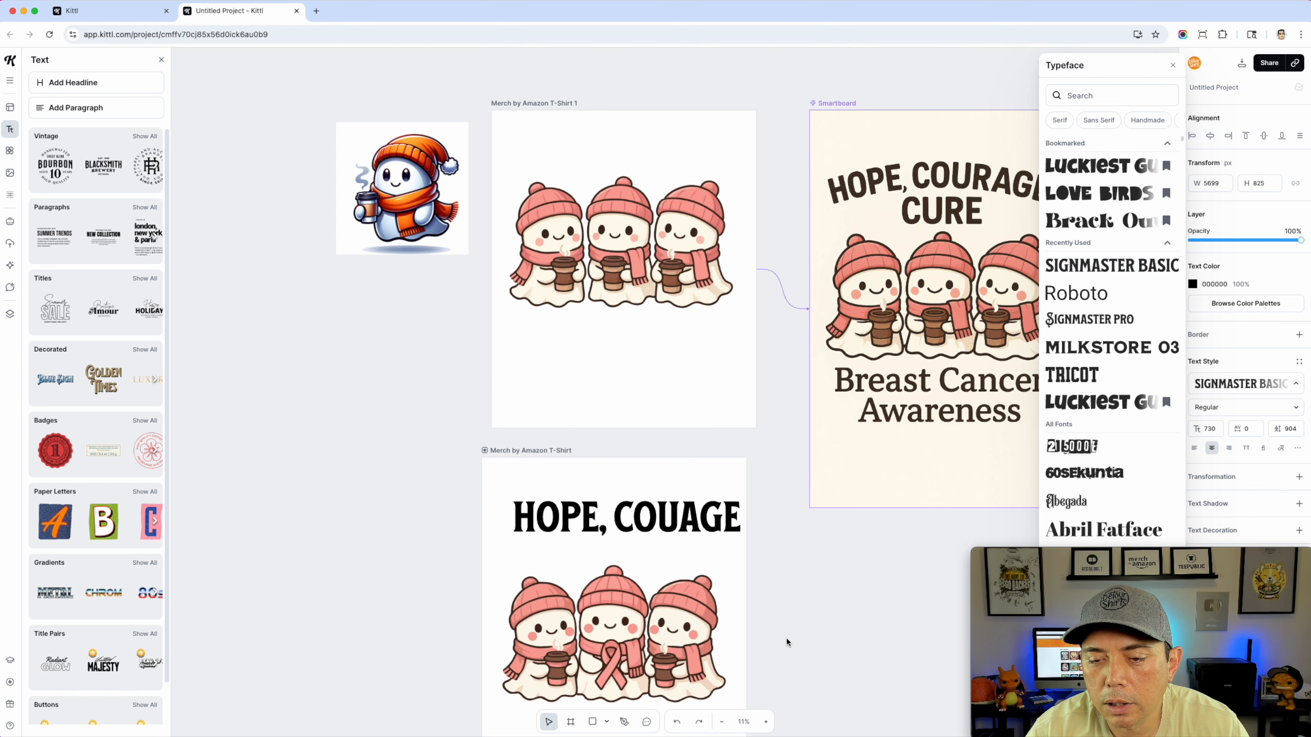
Narrow the headline's text box to about 4172 px, recentre it, and correct its wording to "HOPE, COURAGE"
{"action": "left_click", "coordinate": [739, 536]}
{"action": "left_click_drag", "start_coordinate": [795, 522], "coordinate": [664, 528]}
{"action": "double_click", "coordinate": [664, 528]}
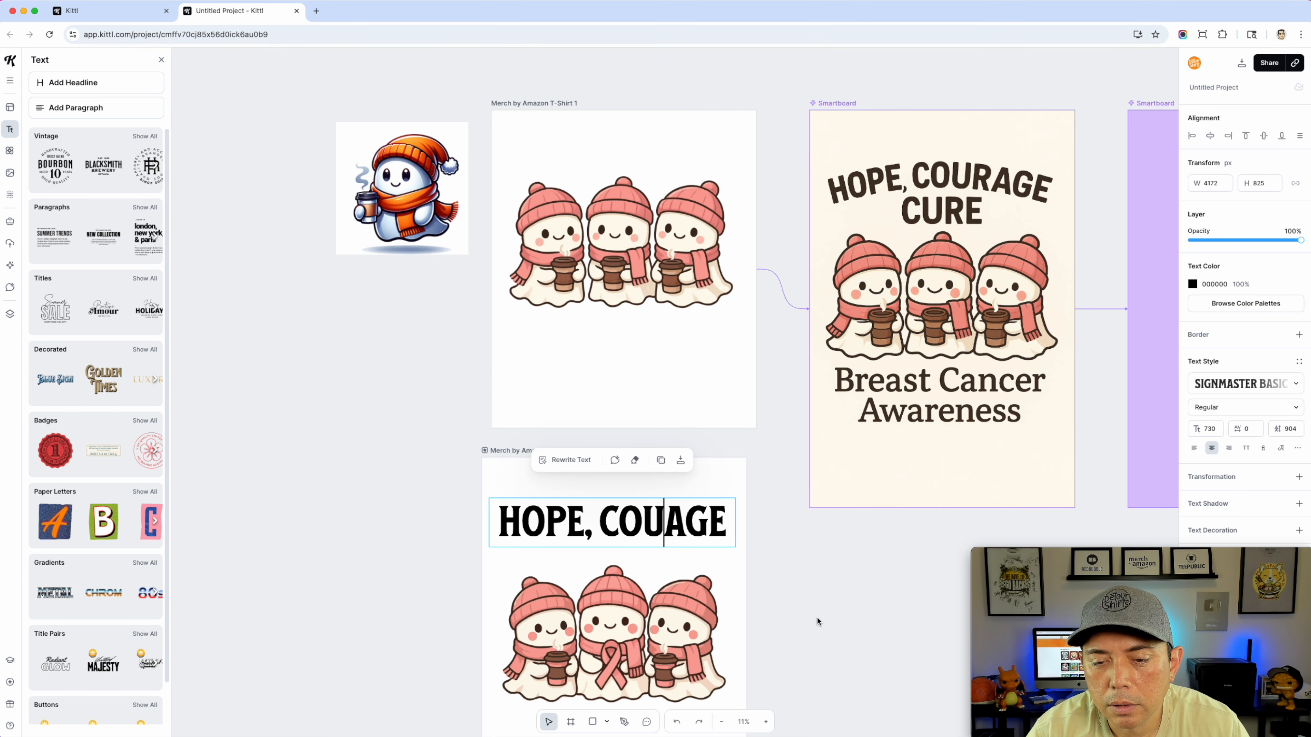
{"action": "scroll", "coordinate": [816, 619], "scroll_direction": "down", "scroll_amount": 5}
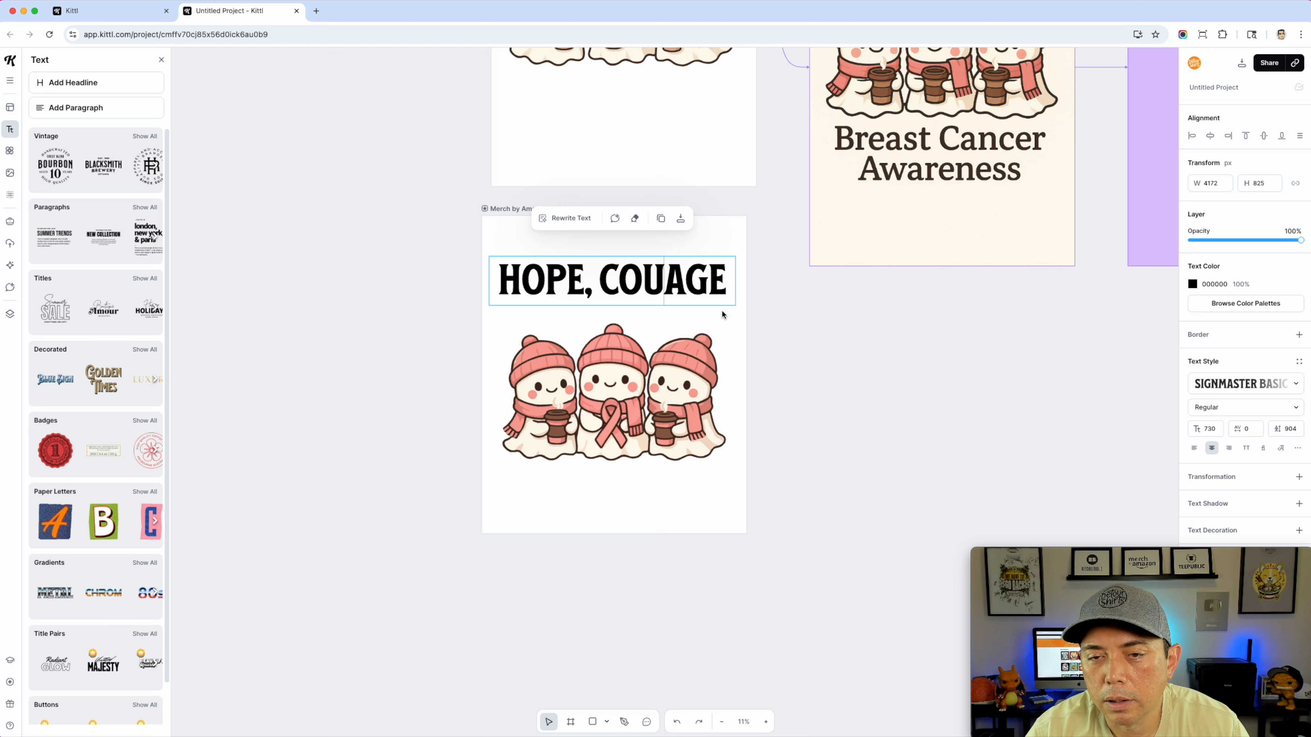
{"action": "type", "text": "R"}
{"action": "left_click", "coordinate": [810, 367]}
Scale the headline to about 4104 px wide and place a copy directly beneath it reading "CURE"
{"action": "left_click", "coordinate": [727, 309]}
{"action": "mouse_move", "coordinate": [734, 309]}
{"action": "left_mouse_down"}
{"action": "mouse_move", "coordinate": [760, 302]}
{"action": "mouse_move", "coordinate": [733, 299]}
{"action": "left_mouse_up"}
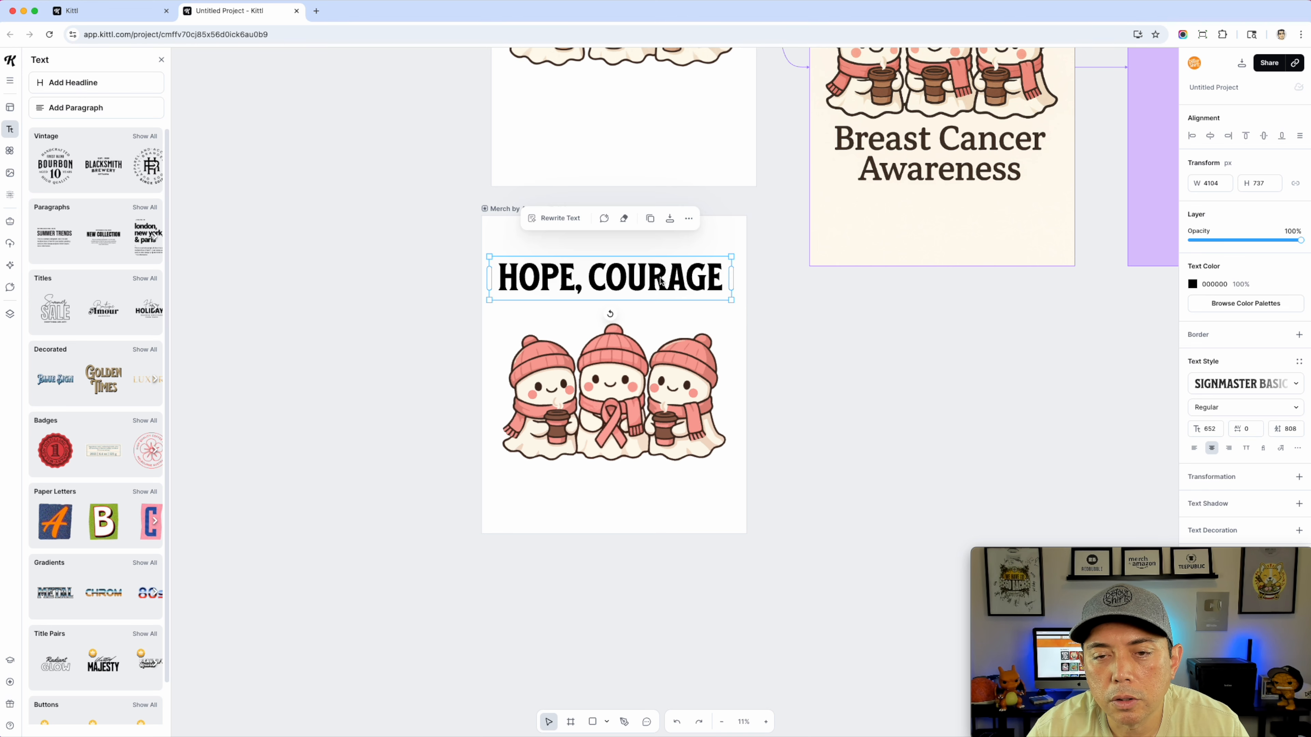
{"action": "left_click_drag", "start_coordinate": [654, 278], "coordinate": [654, 308]}
{"action": "double_click", "coordinate": [654, 308]}
{"action": "key", "text": "super+a"}
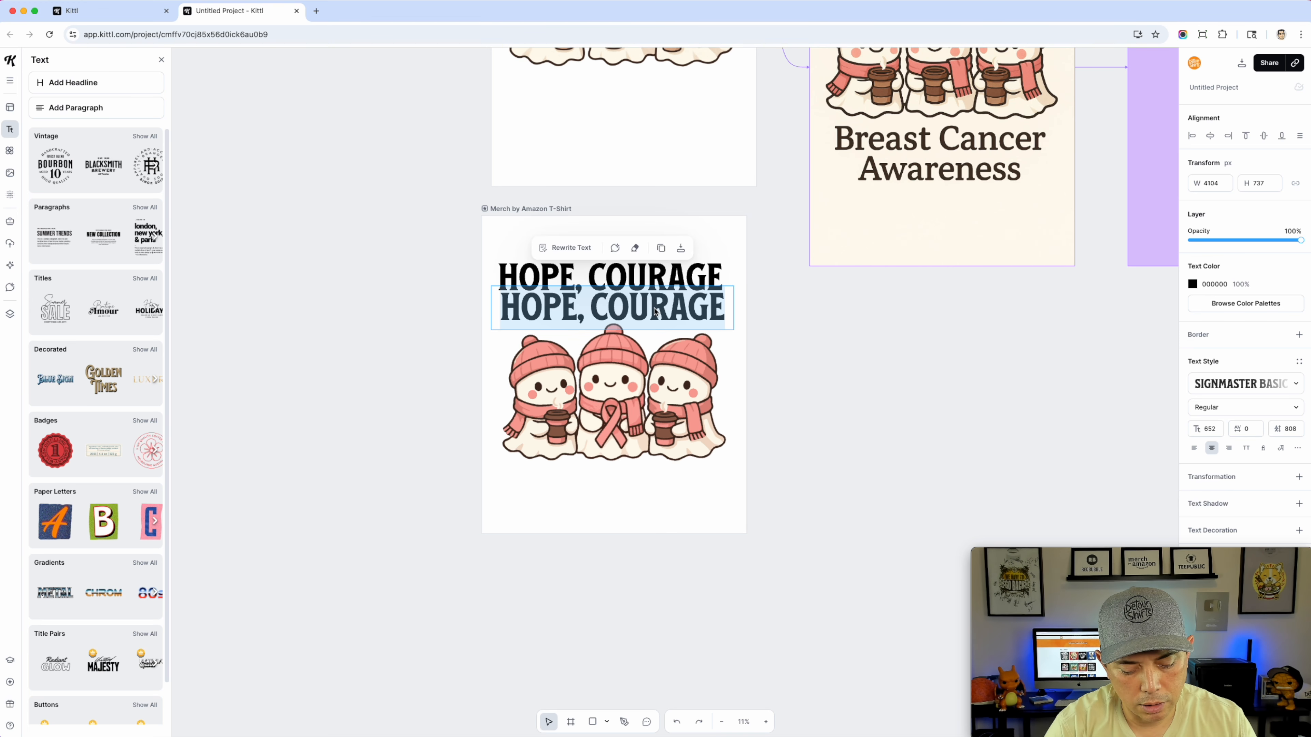
{"action": "type", "text": "CURE"}
{"action": "left_click", "coordinate": [863, 407]}
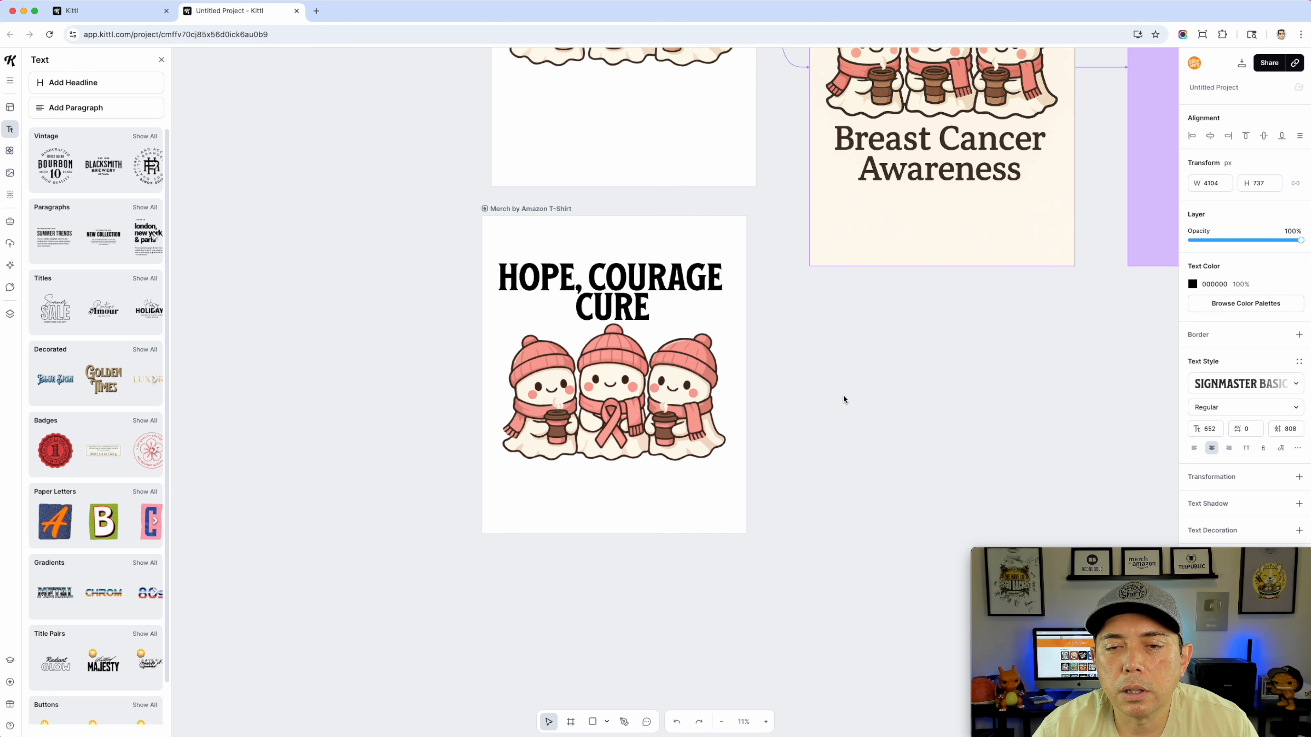
Tighten the "CURE" text box, enlarge the word to a font size of about 821, and centre it under "HOPE, COURAGE"
{"action": "left_click", "coordinate": [649, 321]}
{"action": "left_click_drag", "start_coordinate": [734, 307], "coordinate": [633, 339]}
{"action": "left_click_drag", "start_coordinate": [564, 310], "coordinate": [625, 410]}
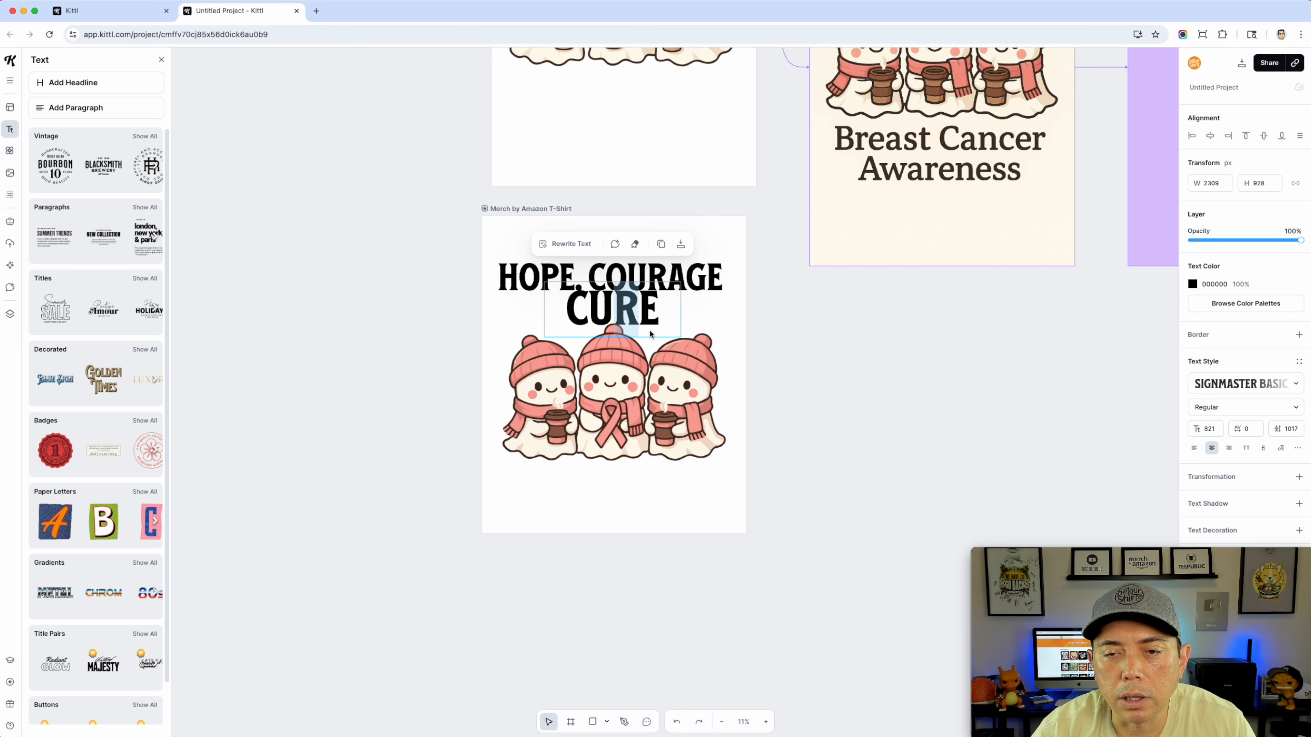
Place a copy of the "HOPE, COURAGE" line below the ghosts and change its wording to "Breast Cancer"
{"action": "left_click", "coordinate": [712, 277]}
{"action": "left_click_drag", "start_coordinate": [712, 277], "coordinate": [709, 477]}
{"action": "double_click", "coordinate": [644, 480]}
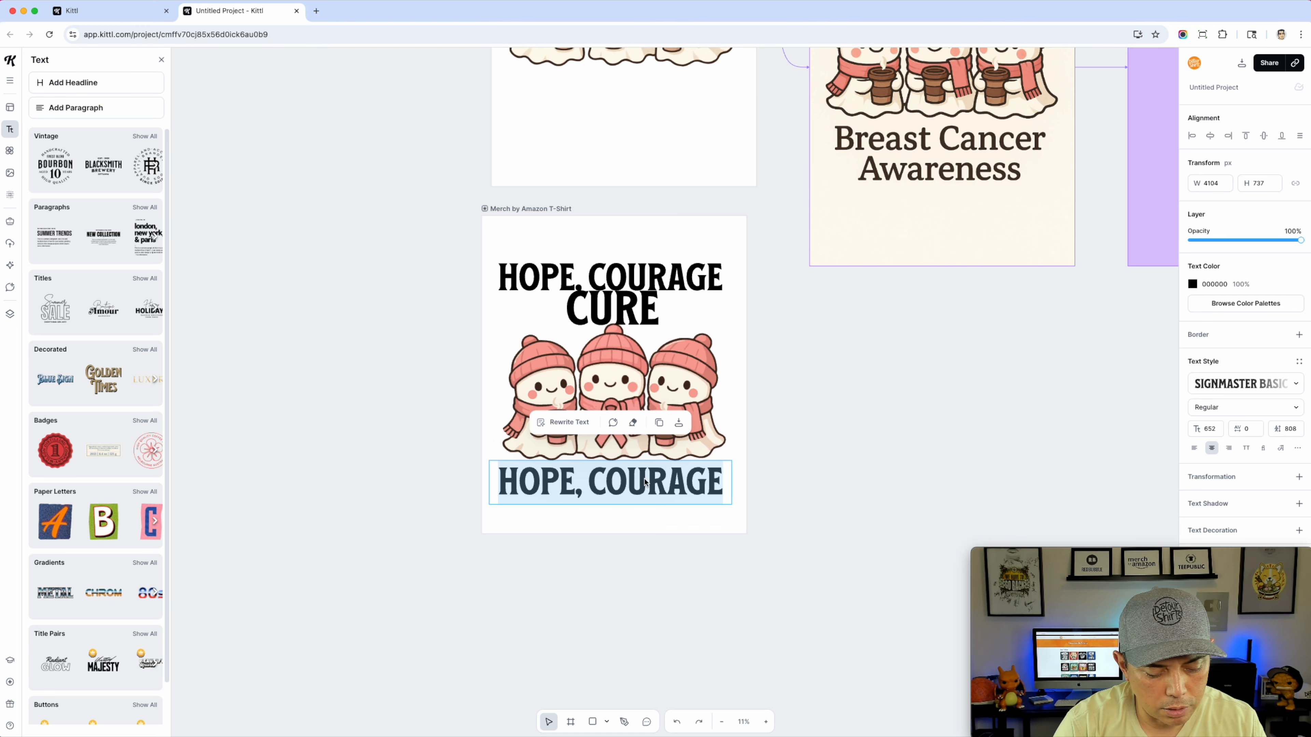
{"action": "type", "text": "BRE"}
{"action": "key", "text": "BackSpace"}
{"action": "key", "text": "BackSpace"}
{"action": "key", "text": "Caps_Lock"}
{"action": "type", "text": "RE"}
{"action": "key", "text": "Caps_Lock"}
{"action": "key", "text": "BackSpace"}
{"action": "type", "text": "RES"}
{"action": "key", "text": "BackSpace"}
{"action": "type", "text": "AST CANC"}
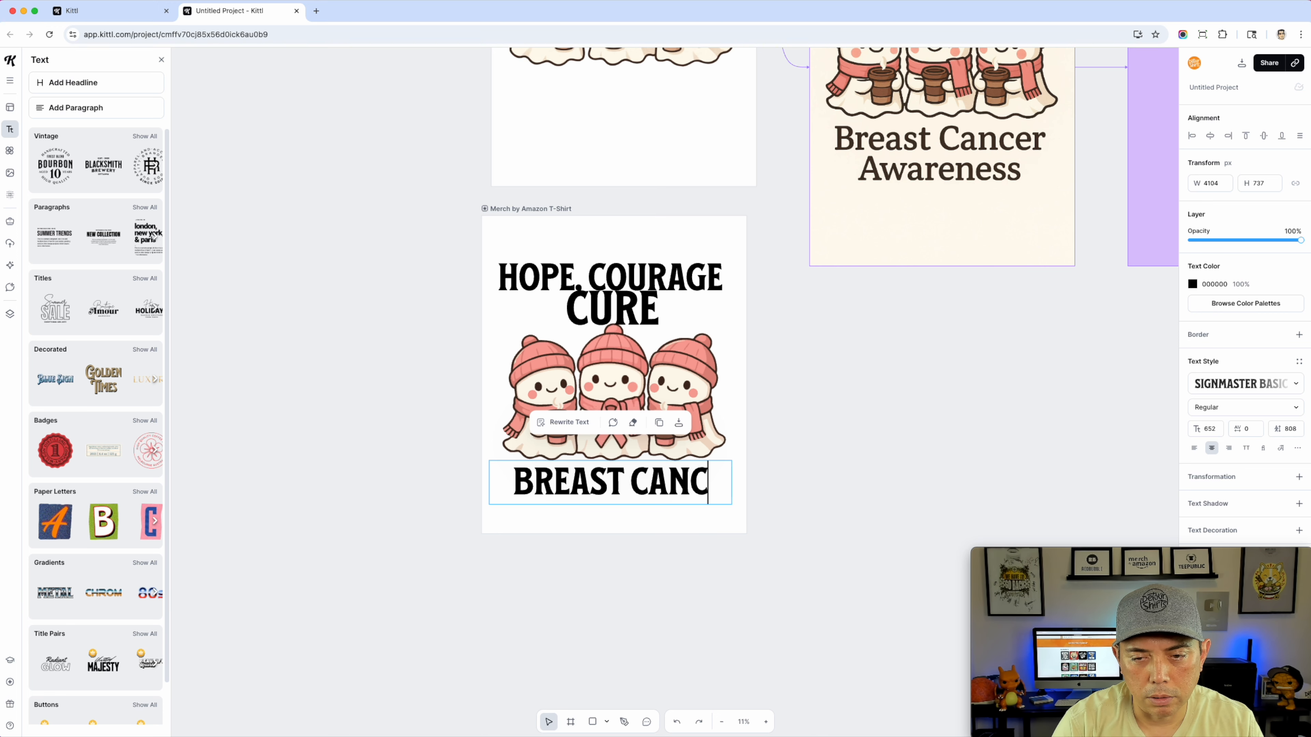
{"action": "type", "text": "ER"}
Filter the typefaces to Script and try Caramel and Havana Script on the "Breast Cancer" line
{"action": "key", "text": "super+a"}
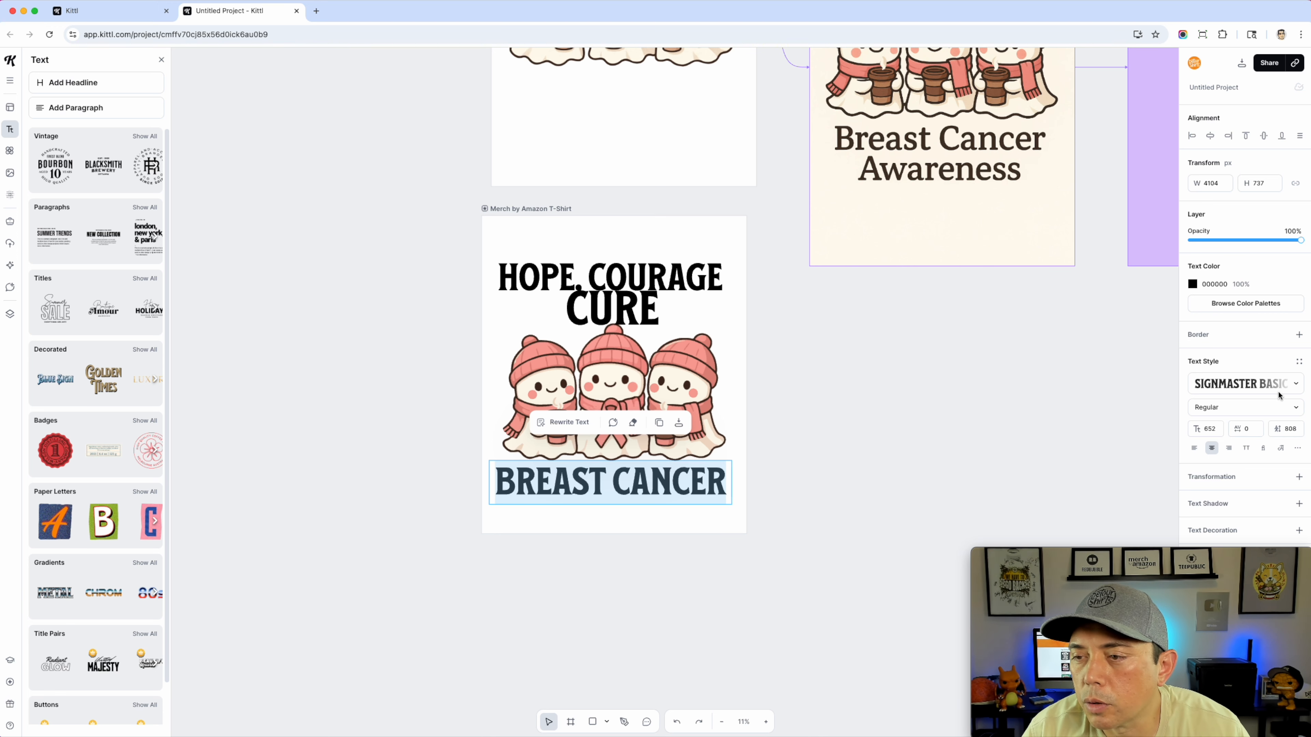
{"action": "left_click", "coordinate": [1296, 386]}
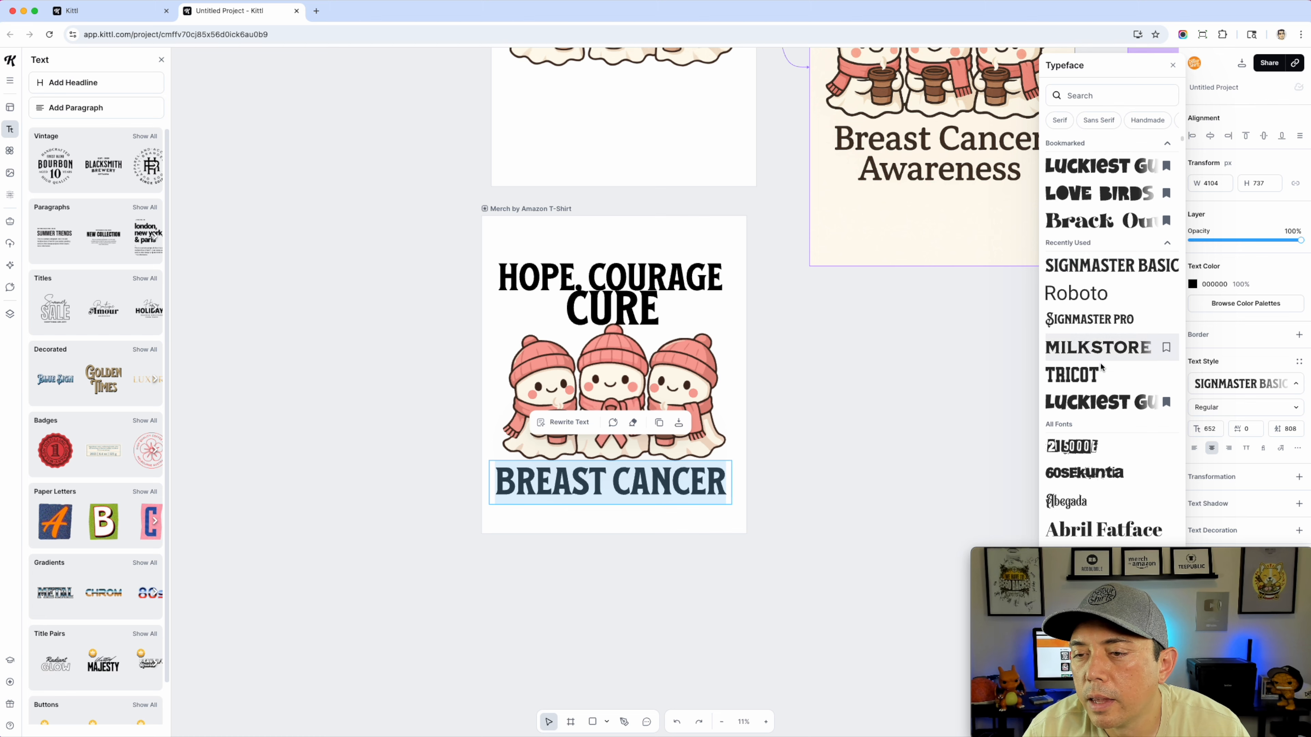
{"action": "scroll", "coordinate": [1110, 400], "scroll_direction": "down", "scroll_amount": 5}
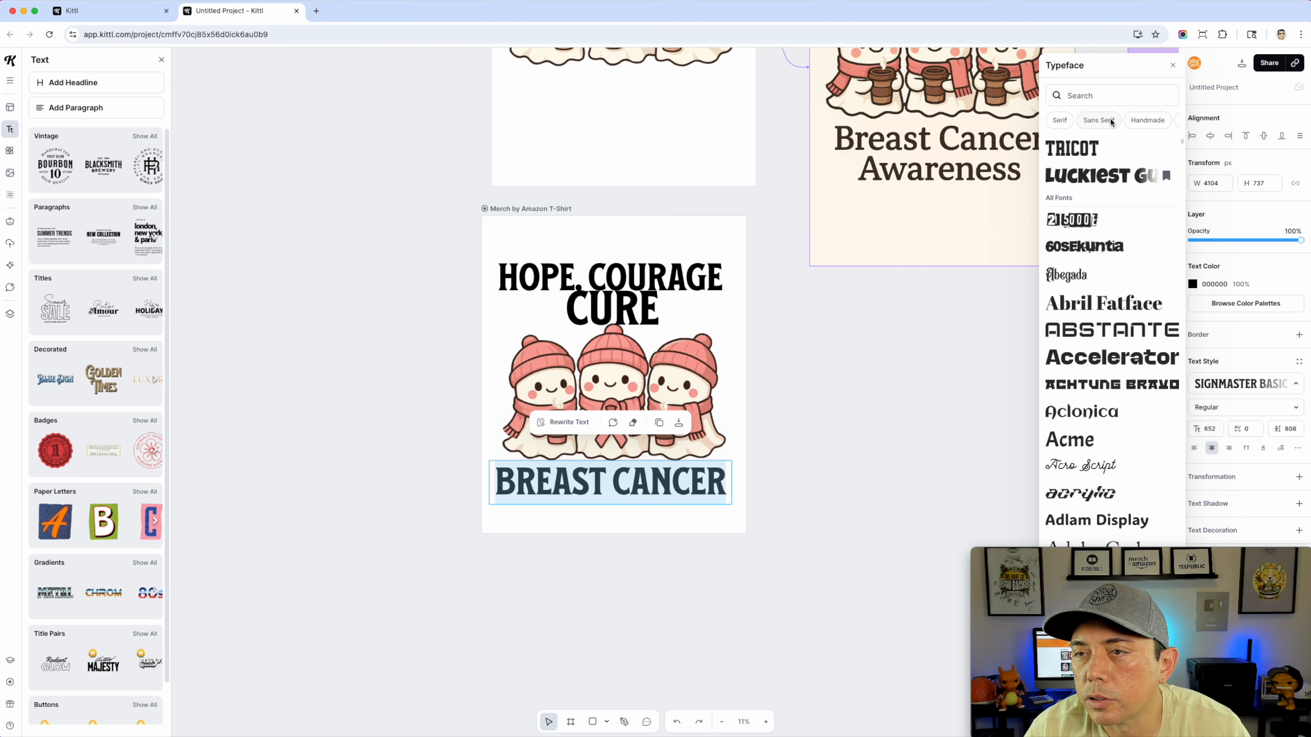
{"action": "left_click_drag", "start_coordinate": [1164, 122], "coordinate": [1067, 119]}
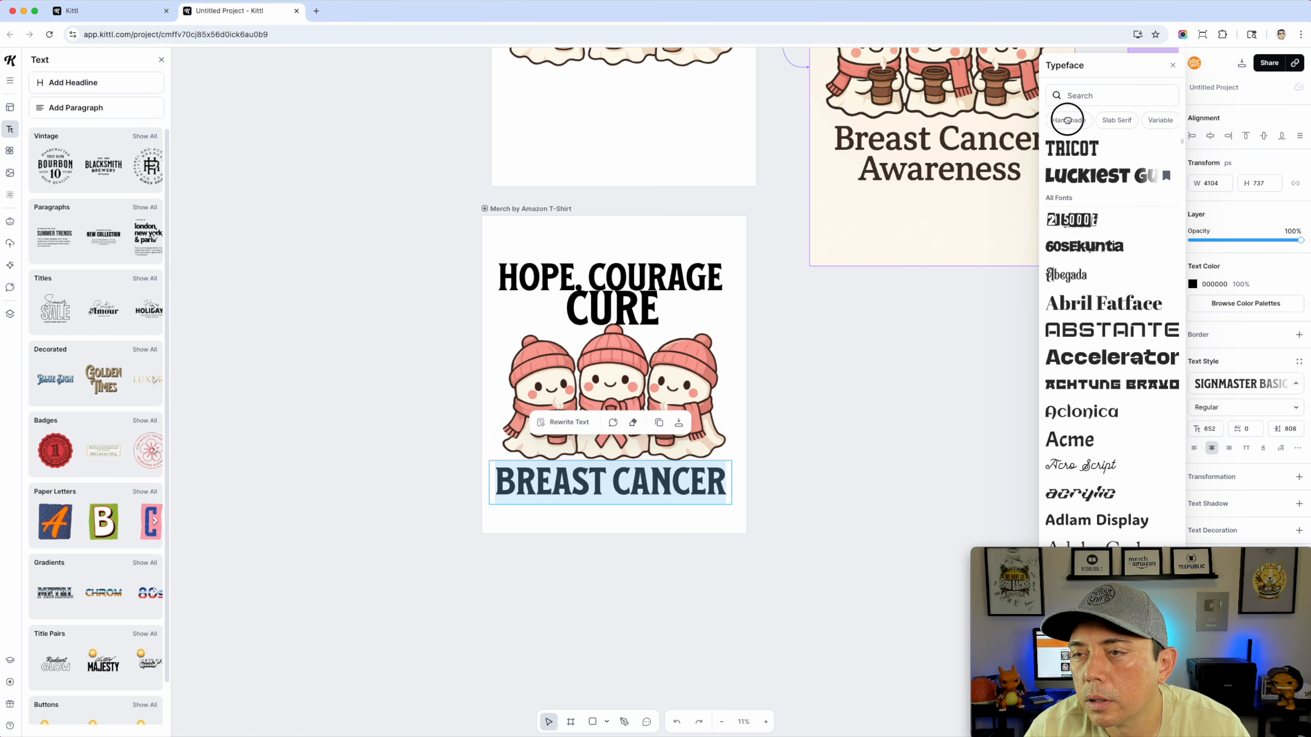
{"action": "left_click", "coordinate": [1156, 121]}
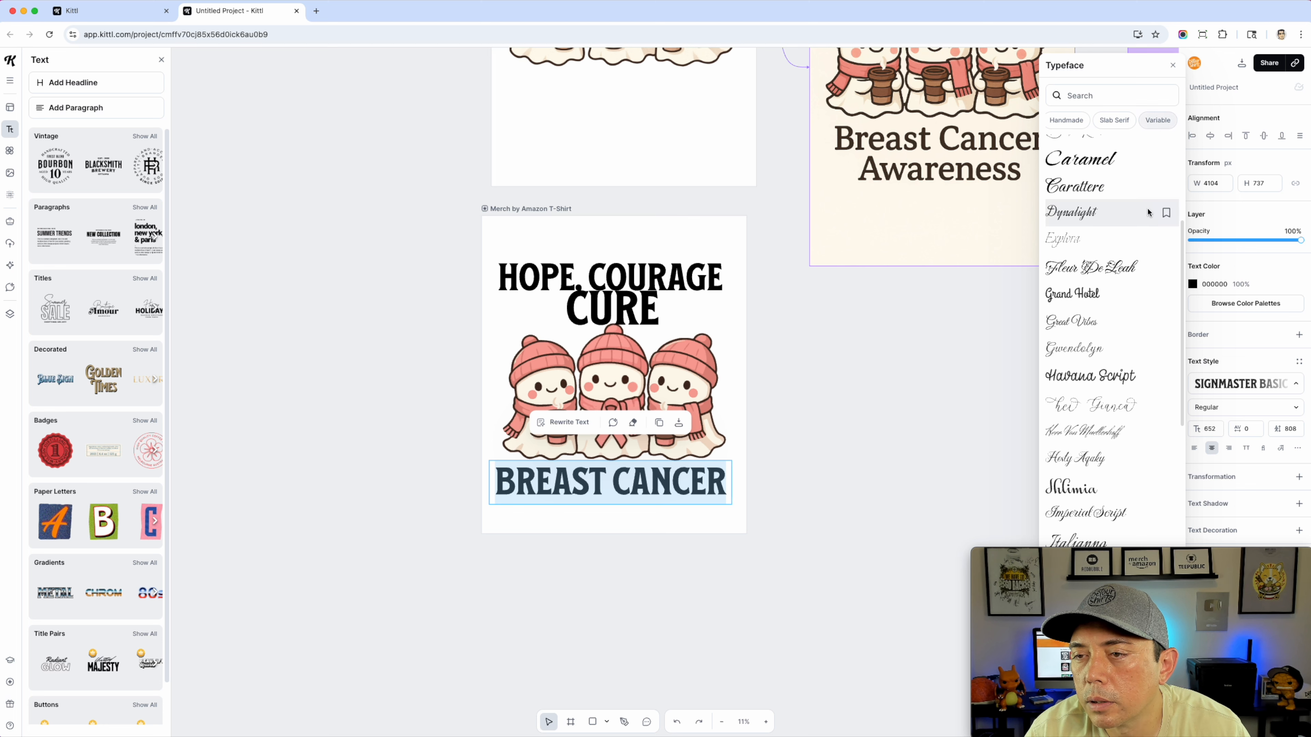
{"action": "left_click", "coordinate": [1100, 159]}
{"action": "scroll", "coordinate": [1105, 248], "scroll_direction": "up", "scroll_amount": 1}
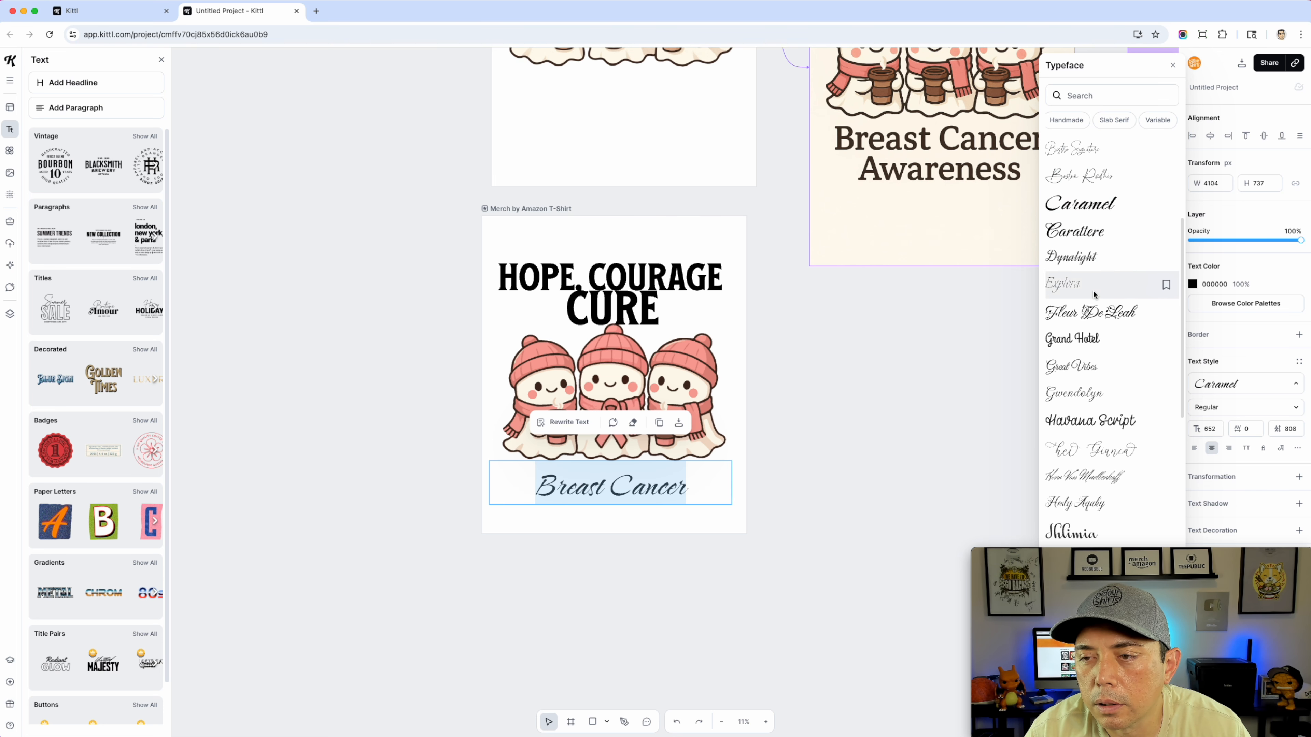
{"action": "left_click", "coordinate": [1090, 420]}
{"action": "scroll", "coordinate": [1109, 371], "scroll_direction": "down", "scroll_amount": 5}
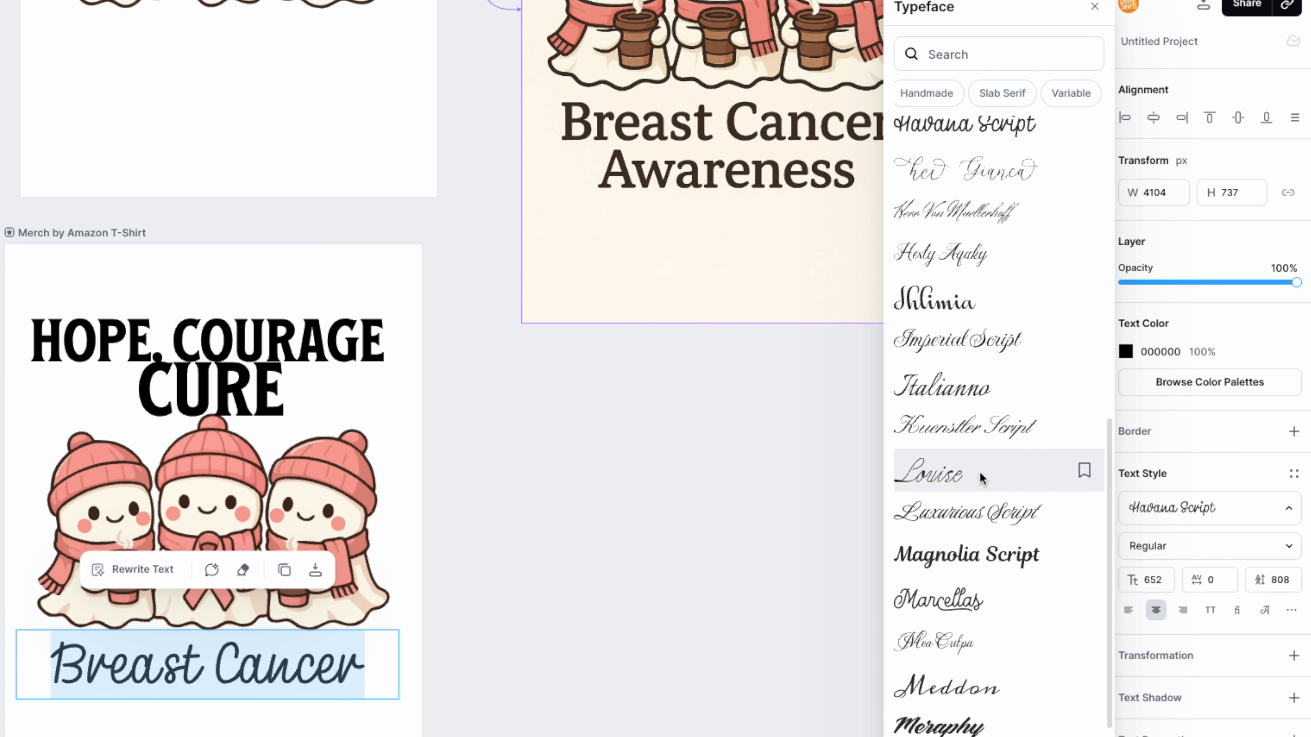
Set the "Breast Cancer" line's typeface to Meraphy
{"action": "left_click", "coordinate": [1002, 543]}
{"action": "scroll", "coordinate": [1004, 532], "scroll_direction": "down", "scroll_amount": 4}
{"action": "scroll", "coordinate": [1001, 526], "scroll_direction": "down", "scroll_amount": 1}
{"action": "scroll", "coordinate": [974, 504], "scroll_direction": "down", "scroll_amount": 10}
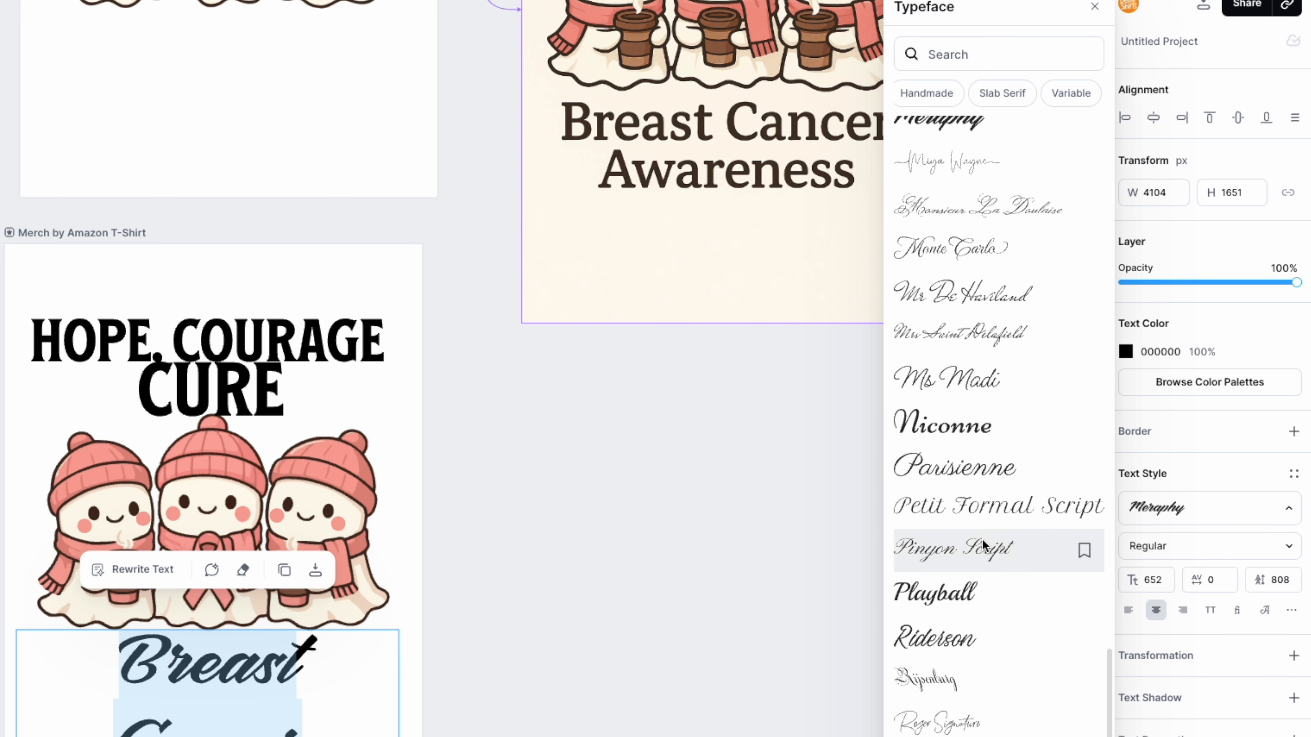
{"action": "left_click", "coordinate": [974, 461]}
{"action": "scroll", "coordinate": [967, 517], "scroll_direction": "down", "scroll_amount": 1}
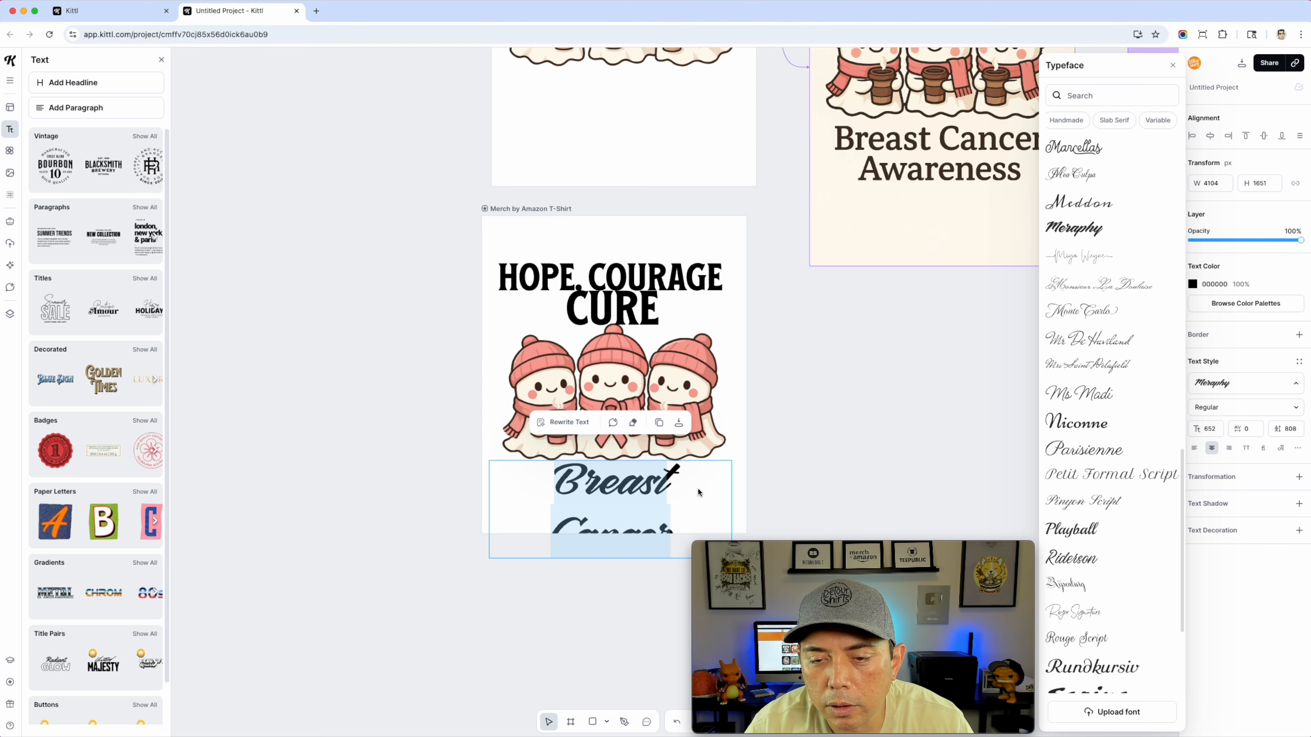
Shrink the script line to a font size of about 344 and extend its wording to "Breast Cancer Awareness"
{"action": "left_click", "coordinate": [698, 487]}
{"action": "left_click", "coordinate": [751, 479]}
{"action": "left_click_drag", "start_coordinate": [731, 505], "coordinate": [836, 504]}
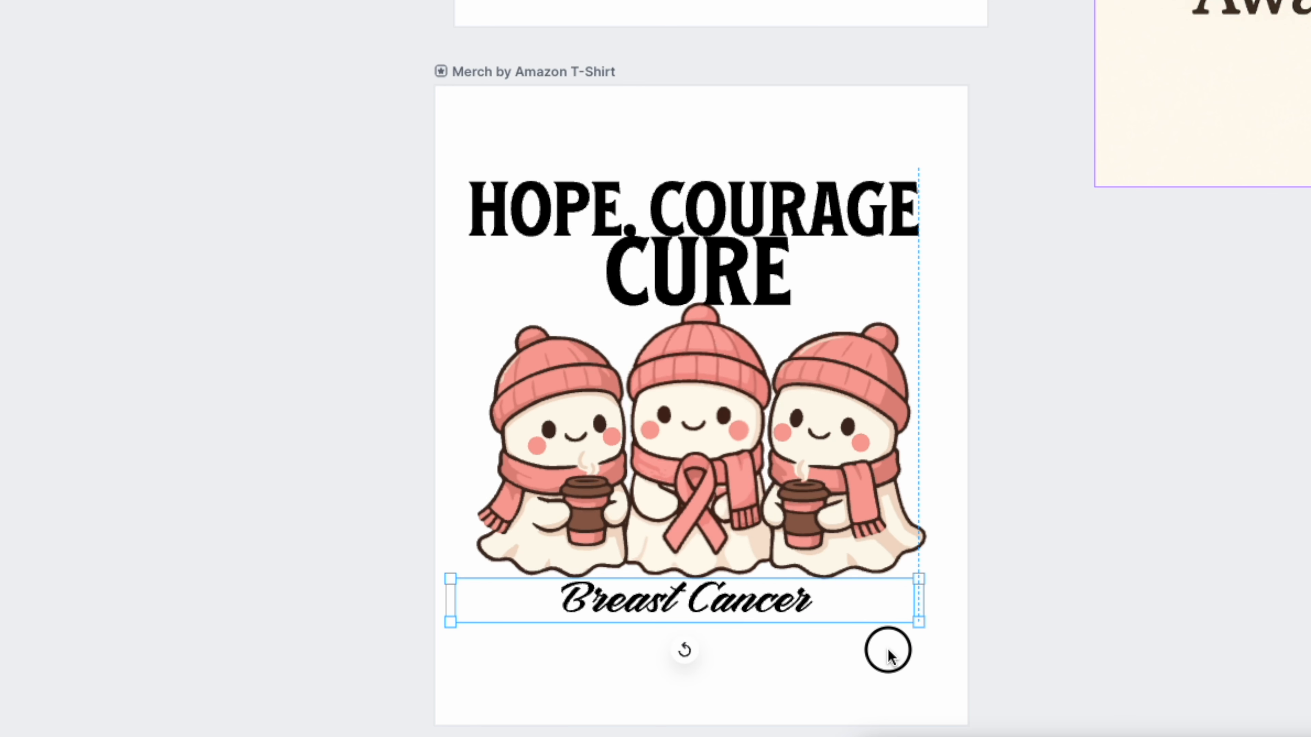
{"action": "double_click", "coordinate": [886, 646]}
{"action": "type", "text": "Awareness"}
{"action": "key", "text": "Escape"}
{"action": "key", "text": "Escape"}
Apply the Arch transformation to the "HOPE, COURAGE" line
{"action": "left_click", "coordinate": [852, 201]}
{"action": "left_click", "coordinate": [852, 202]}
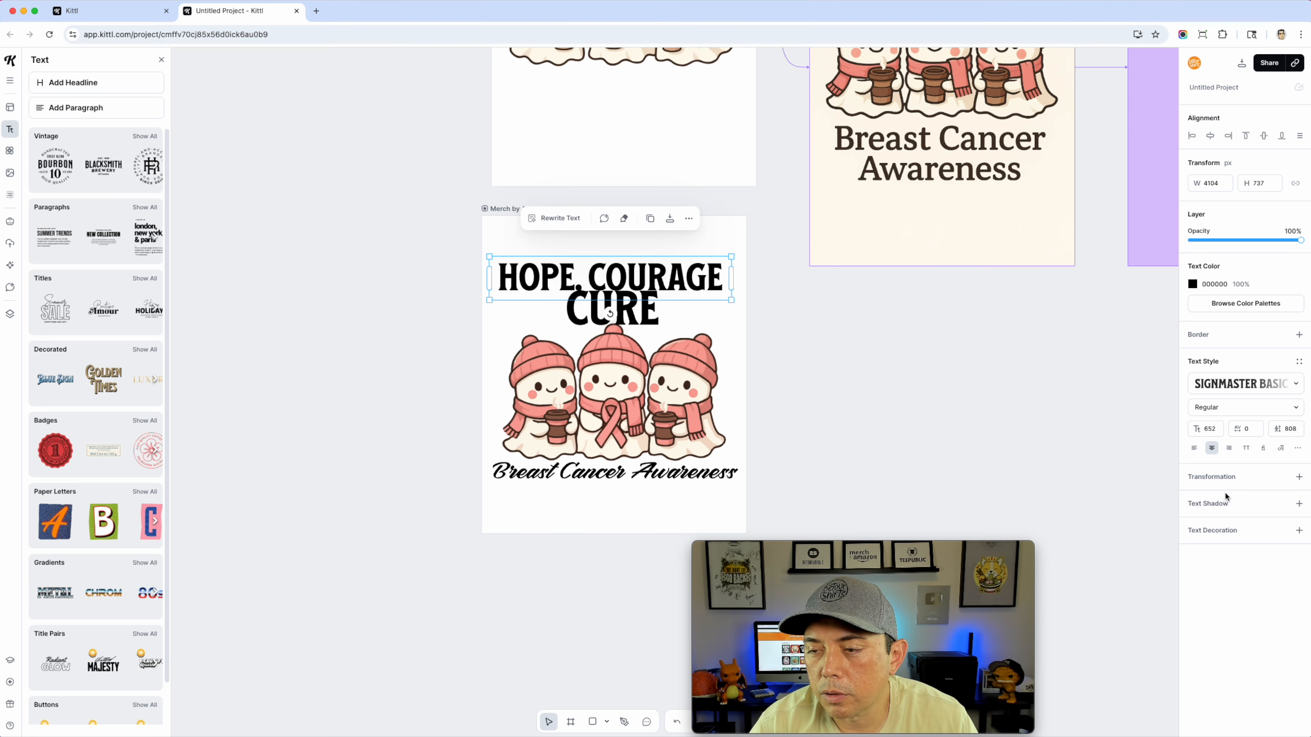
{"action": "left_click", "coordinate": [1223, 479]}
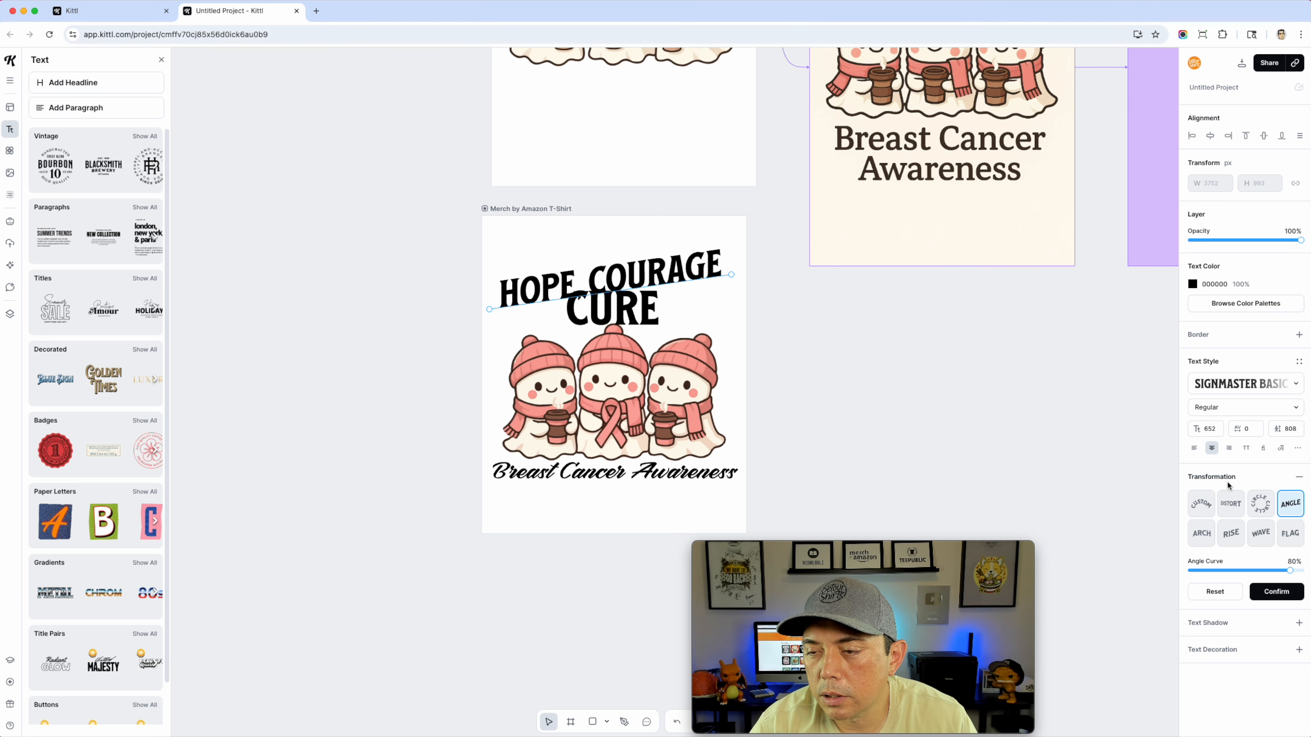
{"action": "left_click", "coordinate": [1207, 537]}
{"action": "left_click", "coordinate": [995, 416]}
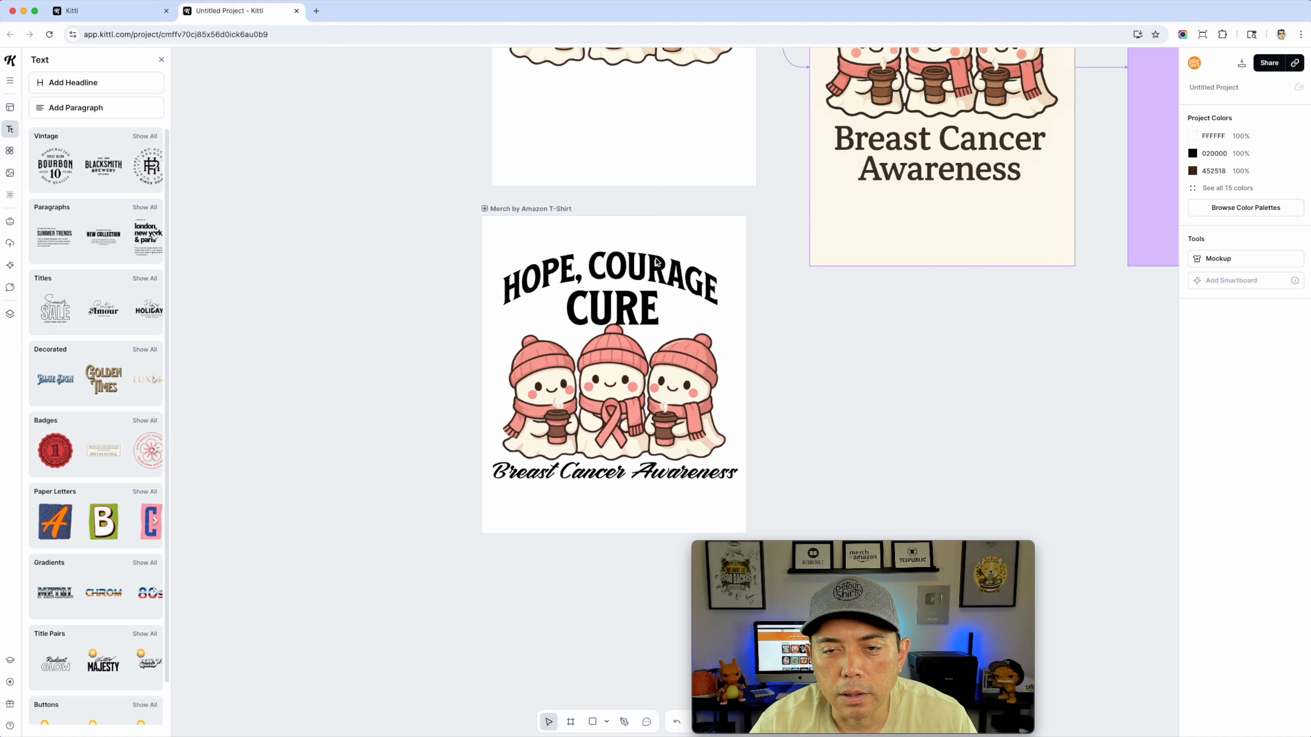
Set the "Breast Cancer Awareness" line's typeface to Grand Hotel and enlarge it to slightly wider than the three ghosts
{"action": "left_click", "coordinate": [631, 263]}
{"action": "left_click", "coordinate": [682, 474]}
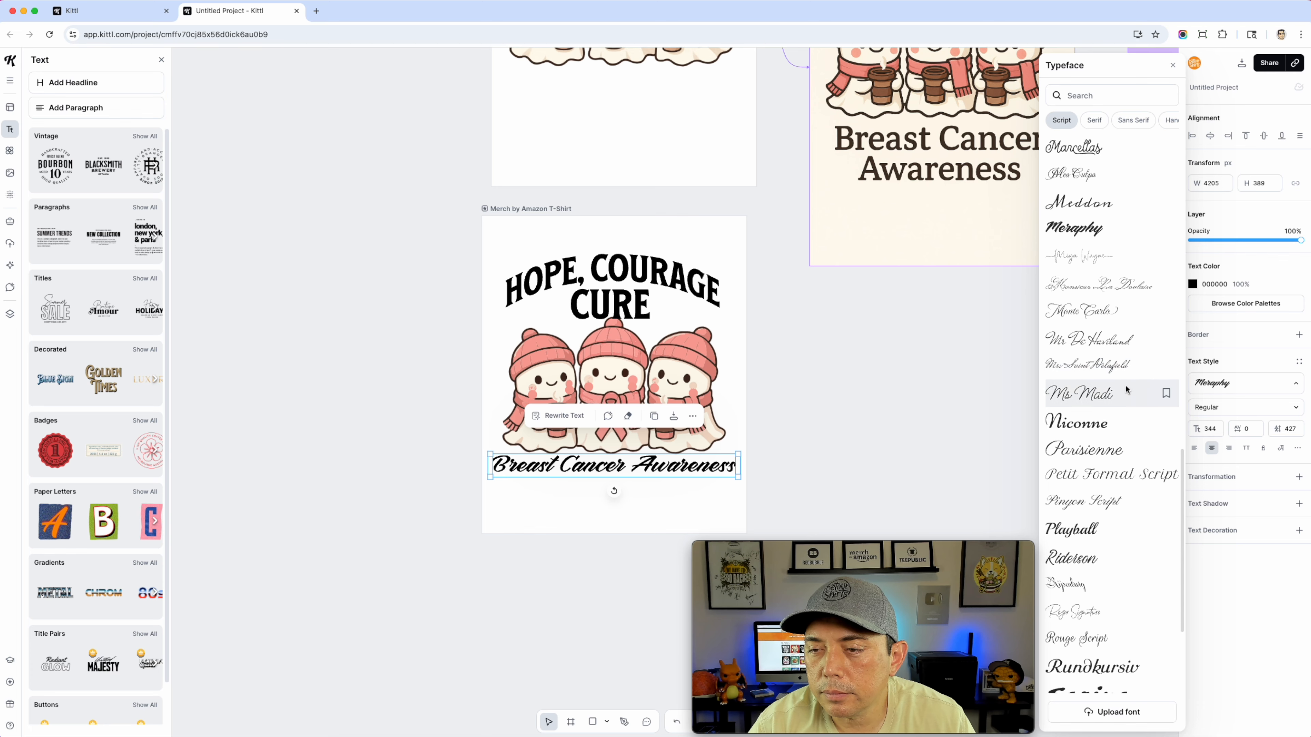
{"action": "scroll", "coordinate": [1113, 324], "scroll_direction": "up", "scroll_amount": 10}
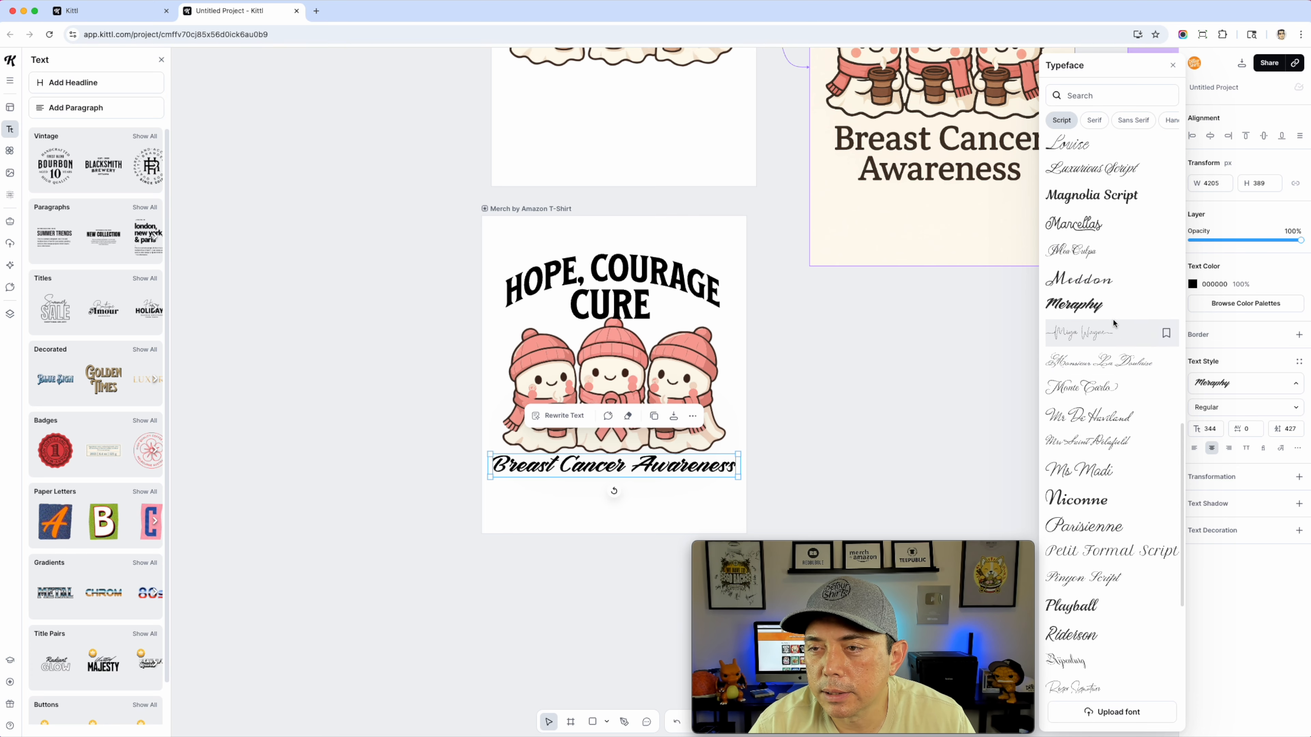
{"action": "scroll", "coordinate": [1113, 318], "scroll_direction": "up", "scroll_amount": 3}
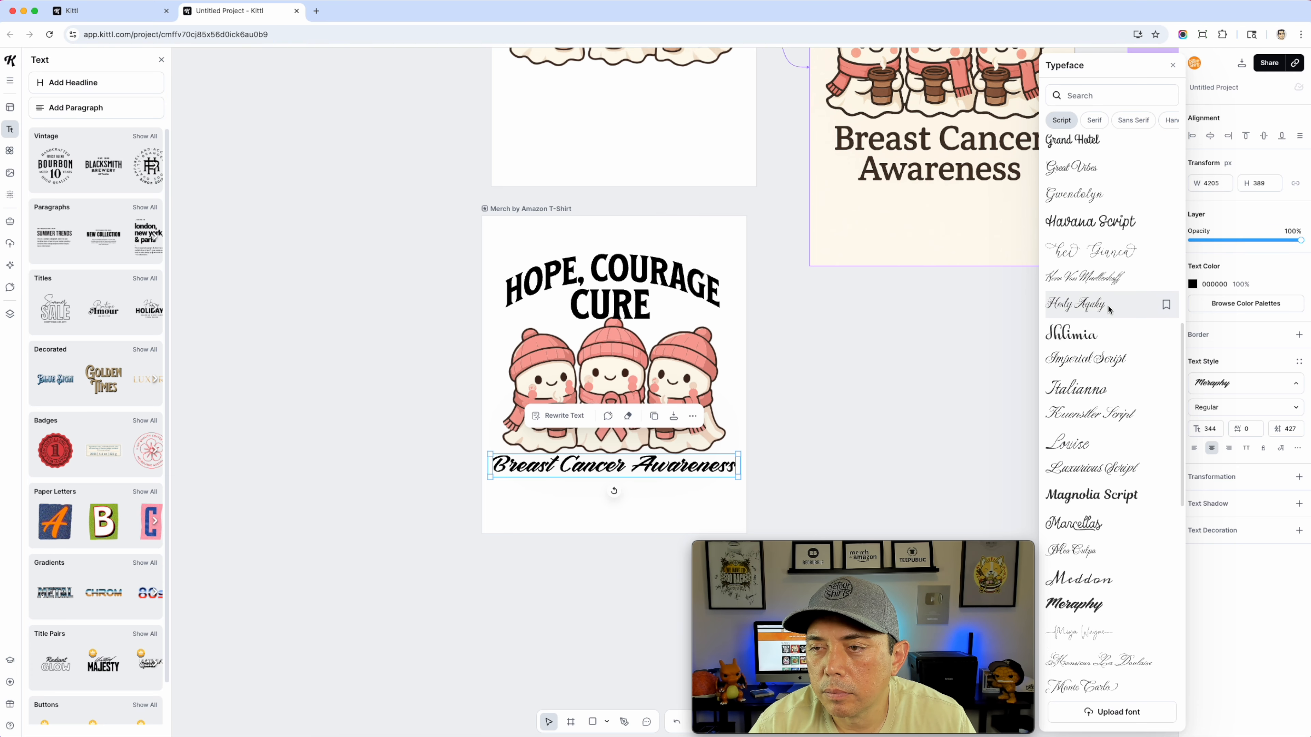
{"action": "left_click", "coordinate": [1074, 153]}
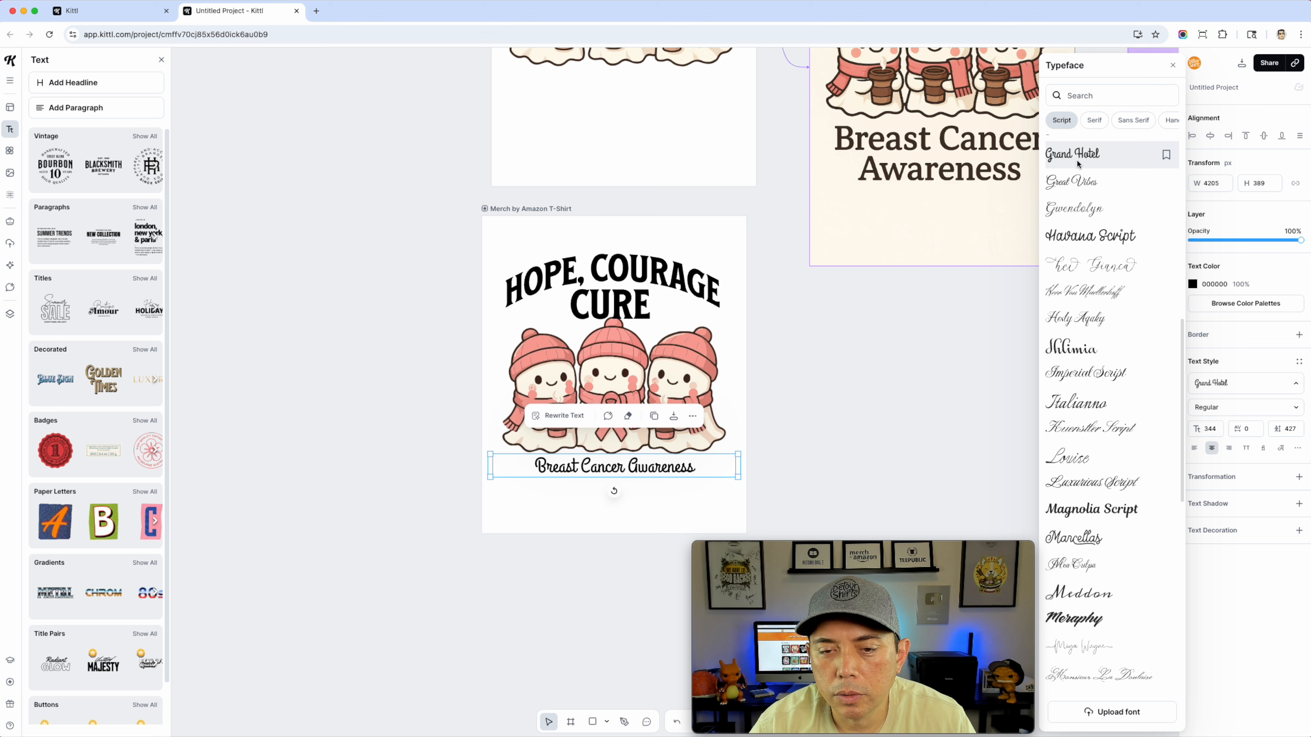
{"action": "mouse_move", "coordinate": [739, 468]}
{"action": "left_mouse_down"}
{"action": "mouse_move", "coordinate": [674, 483]}
{"action": "mouse_move", "coordinate": [742, 494]}
{"action": "left_mouse_up"}
{"action": "left_click_drag", "start_coordinate": [663, 472], "coordinate": [659, 470]}
{"action": "left_click", "coordinate": [872, 413]}
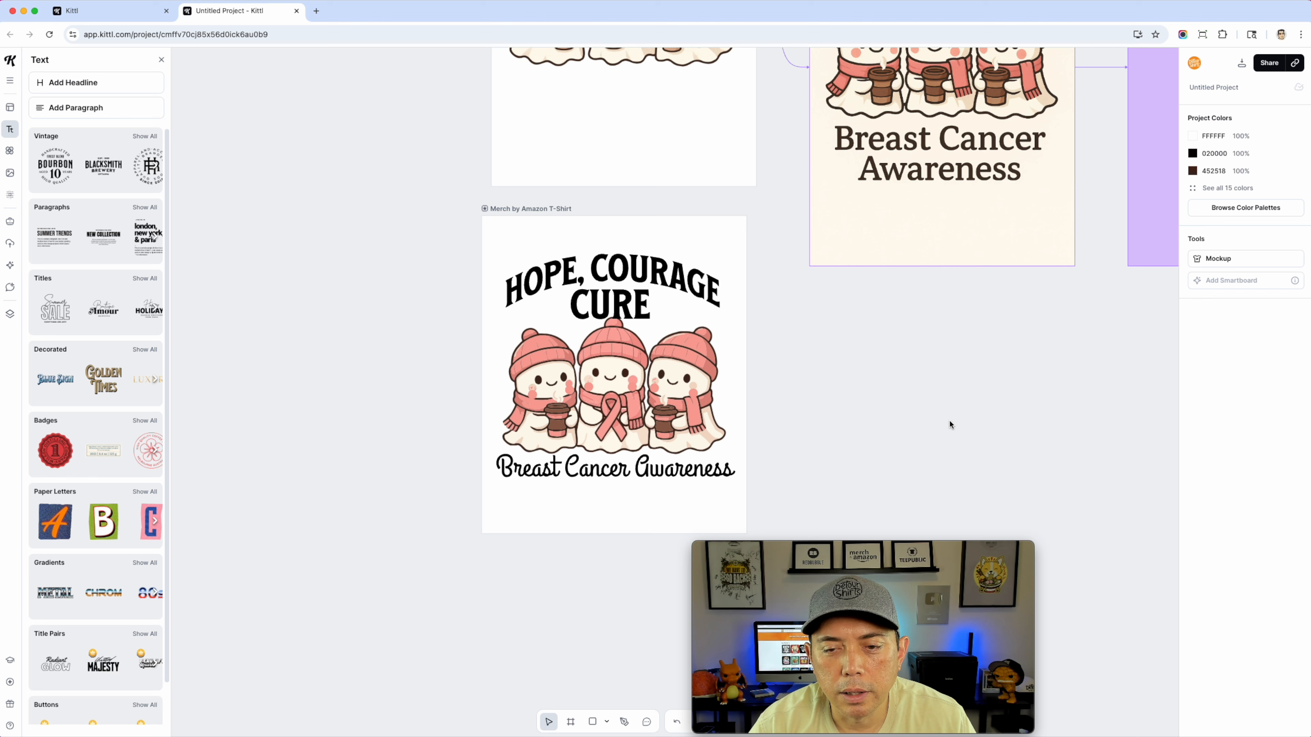
{"action": "left_click_drag", "start_coordinate": [862, 546], "coordinate": [1142, 549]}
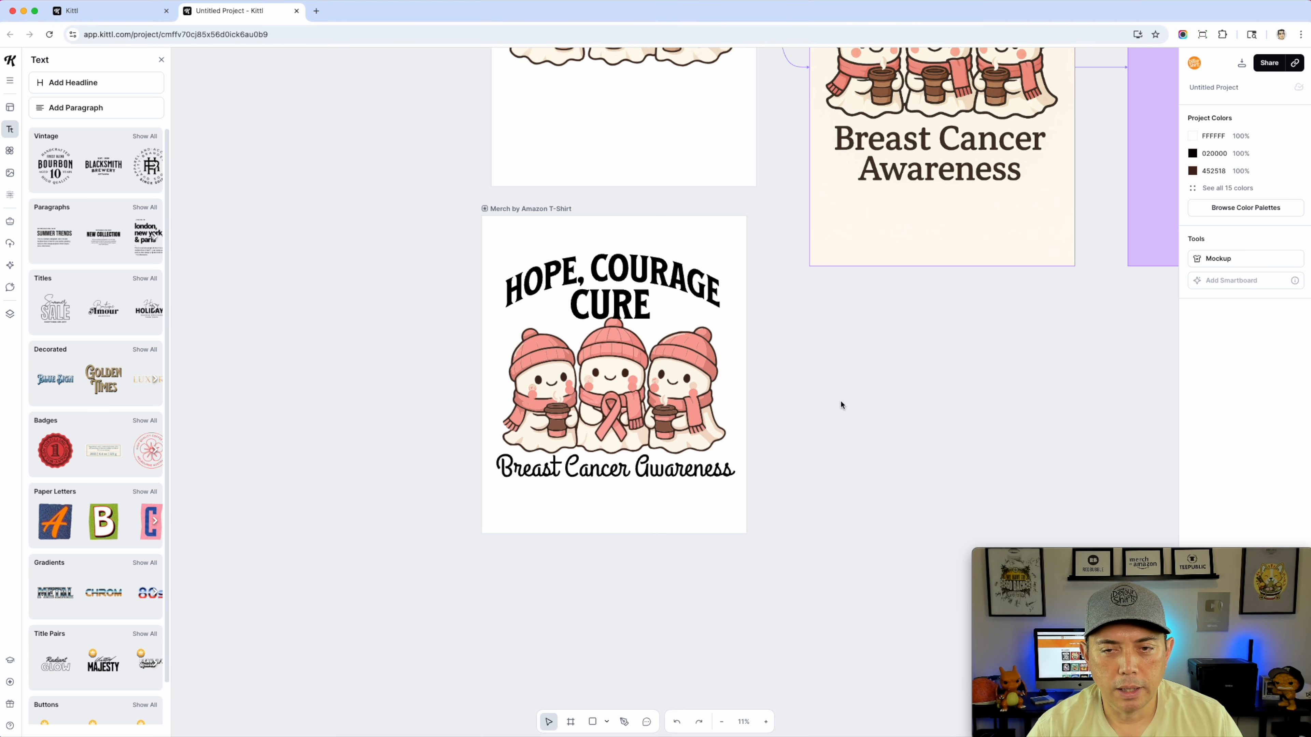
{"action": "left_click", "coordinate": [641, 317]}
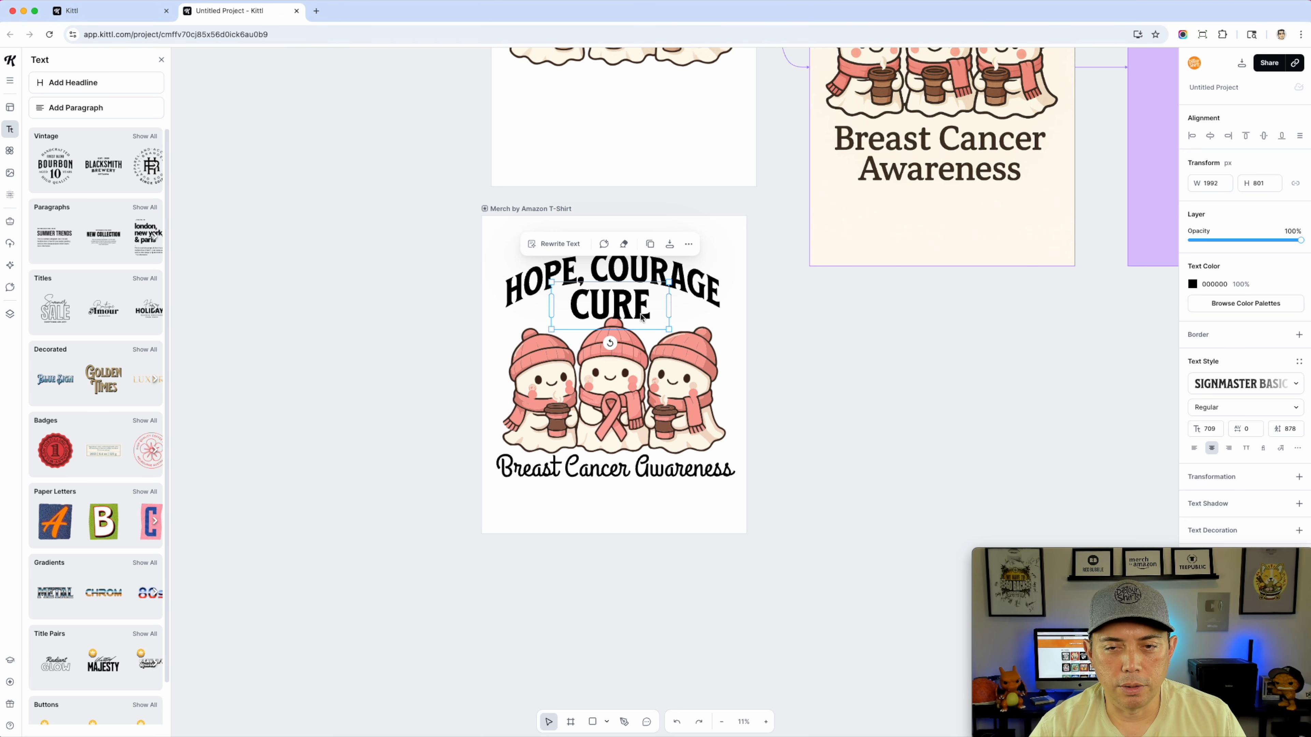
{"action": "left_click", "coordinate": [749, 360]}
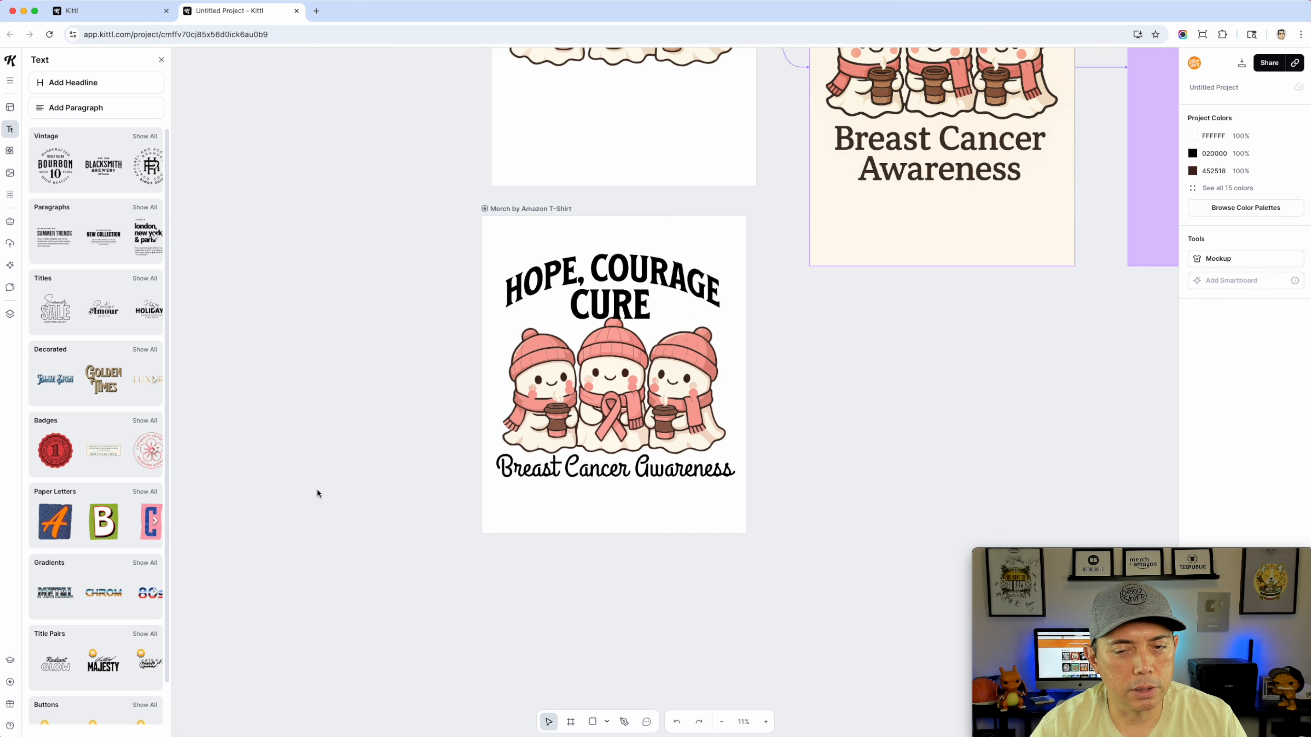
{"action": "left_click", "coordinate": [581, 371]}
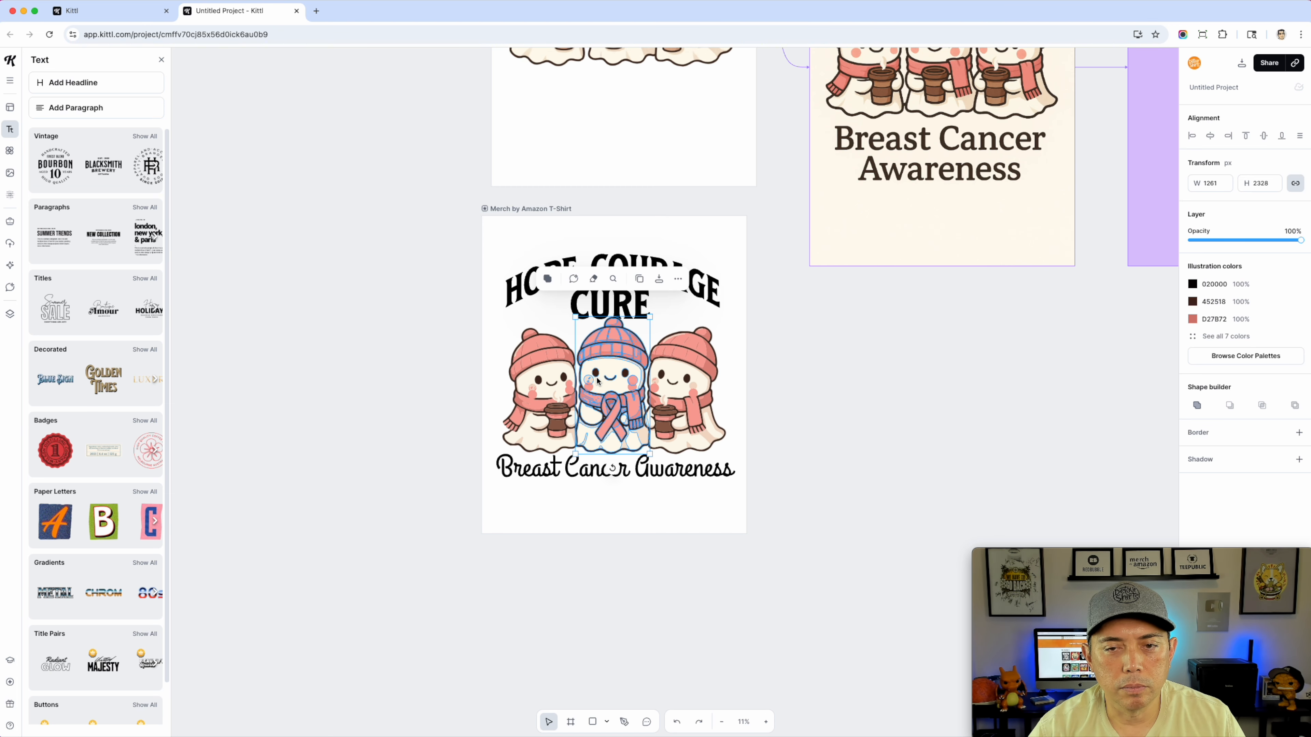
Ask the AI chat "Can you create a pink breast cancer awareness ribbon"
{"action": "left_click", "coordinate": [10, 289]}
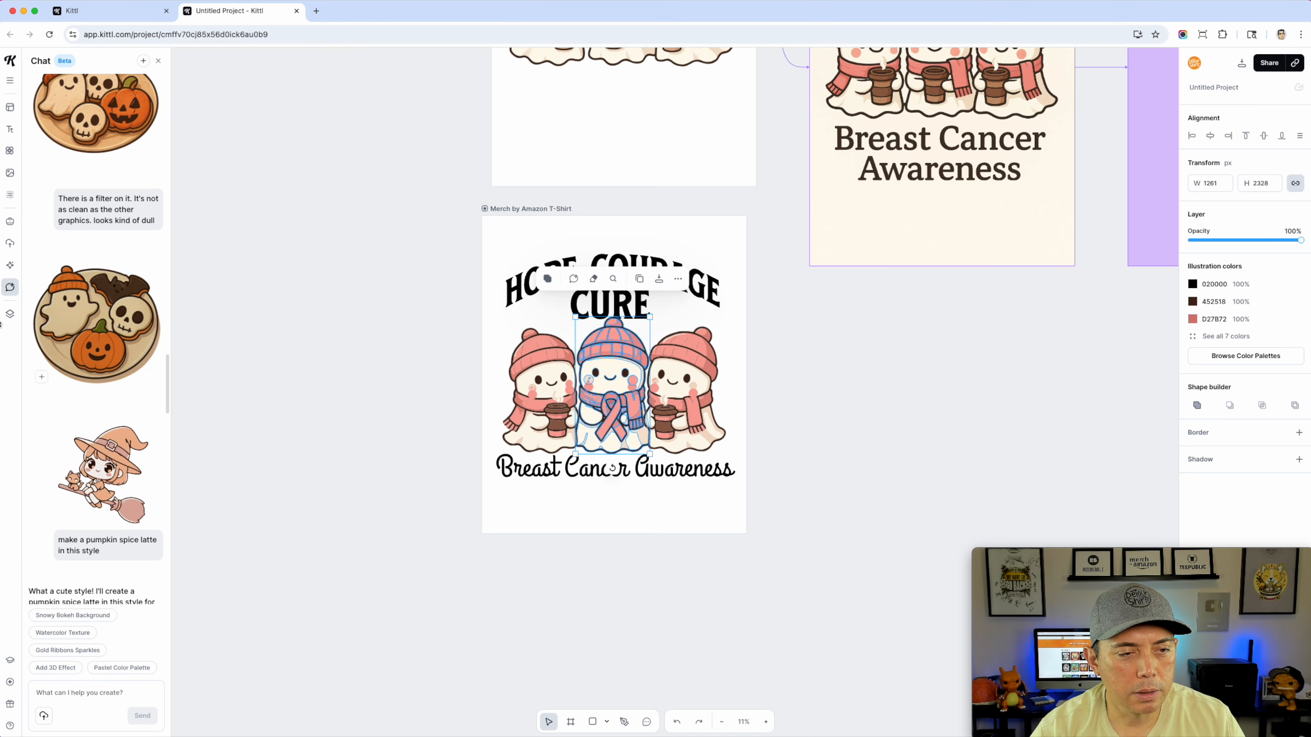
{"action": "left_click", "coordinate": [67, 696]}
{"action": "type", "text": "C"}
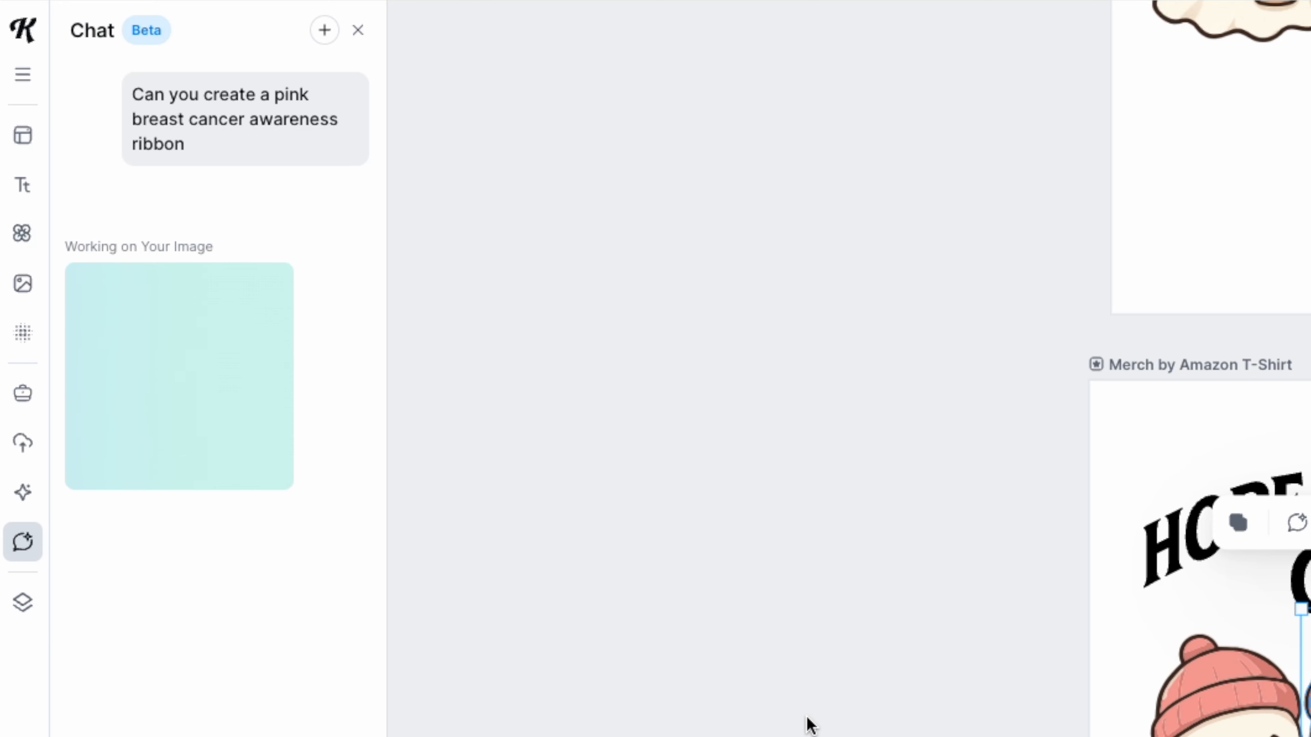
Move the solid pink circles over the blotchy blush on the left ghost's two cheeks and the middle ghost's left cheek
{"action": "scroll", "coordinate": [574, 389], "scroll_direction": "up", "scroll_amount": 5}
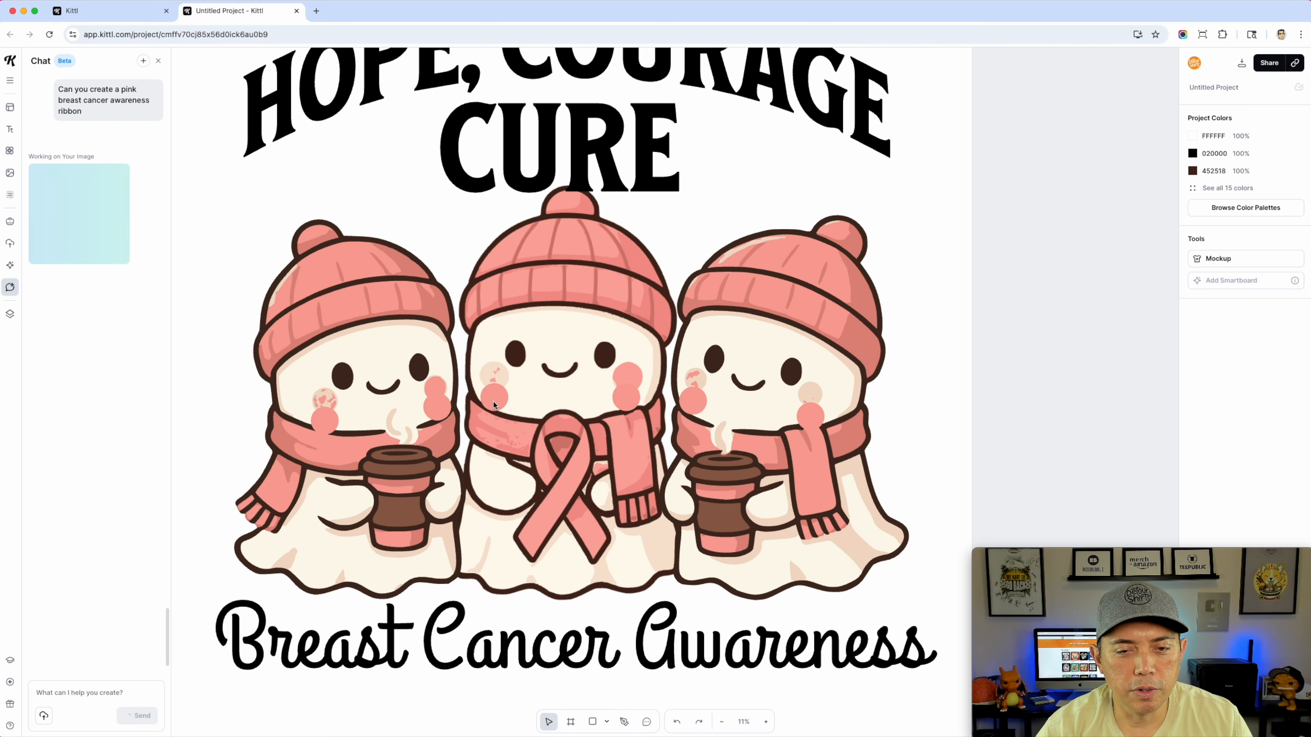
{"action": "left_click", "coordinate": [496, 399]}
{"action": "left_click_drag", "start_coordinate": [496, 399], "coordinate": [494, 374]}
{"action": "left_click_drag", "start_coordinate": [433, 407], "coordinate": [433, 388]}
{"action": "left_click_drag", "start_coordinate": [324, 420], "coordinate": [325, 403]}
Add the generated pink ribbon to the canvas and place a smaller version about 729 px wide to the left of "CURE"
{"action": "mouse_move", "coordinate": [101, 238]}
{"action": "left_click", "coordinate": [41, 272]}
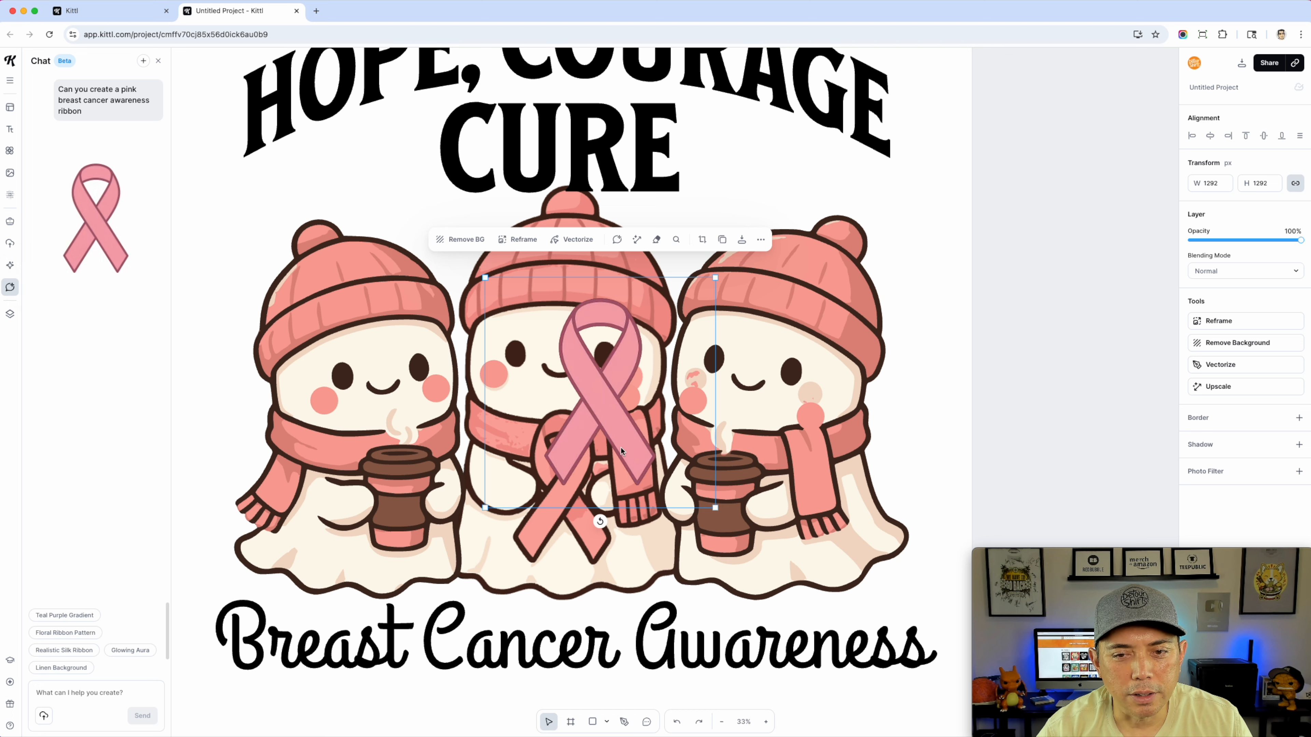
{"action": "left_click_drag", "start_coordinate": [716, 507], "coordinate": [441, 249]}
{"action": "left_click", "coordinate": [278, 194]}
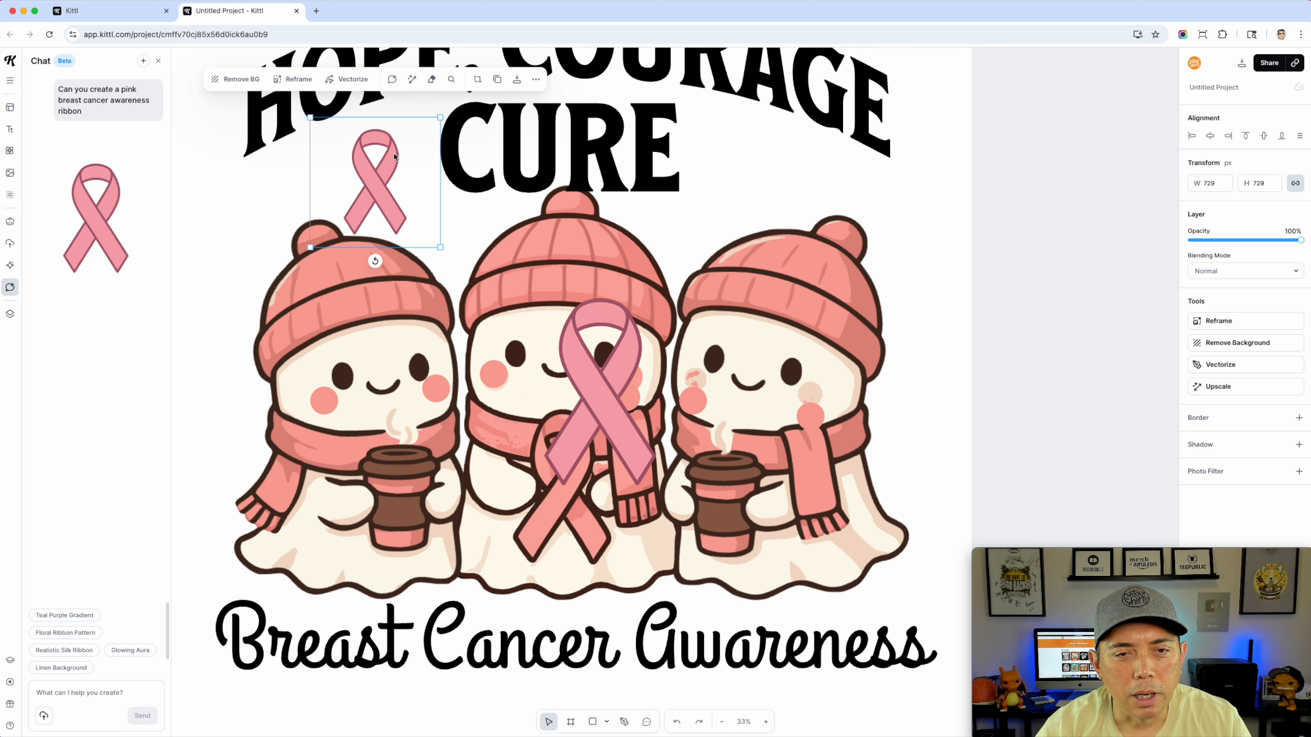
Vectorize the small ribbon with 2 colors and delete the large ribbon covering the middle ghost
{"action": "left_click", "coordinate": [351, 82]}
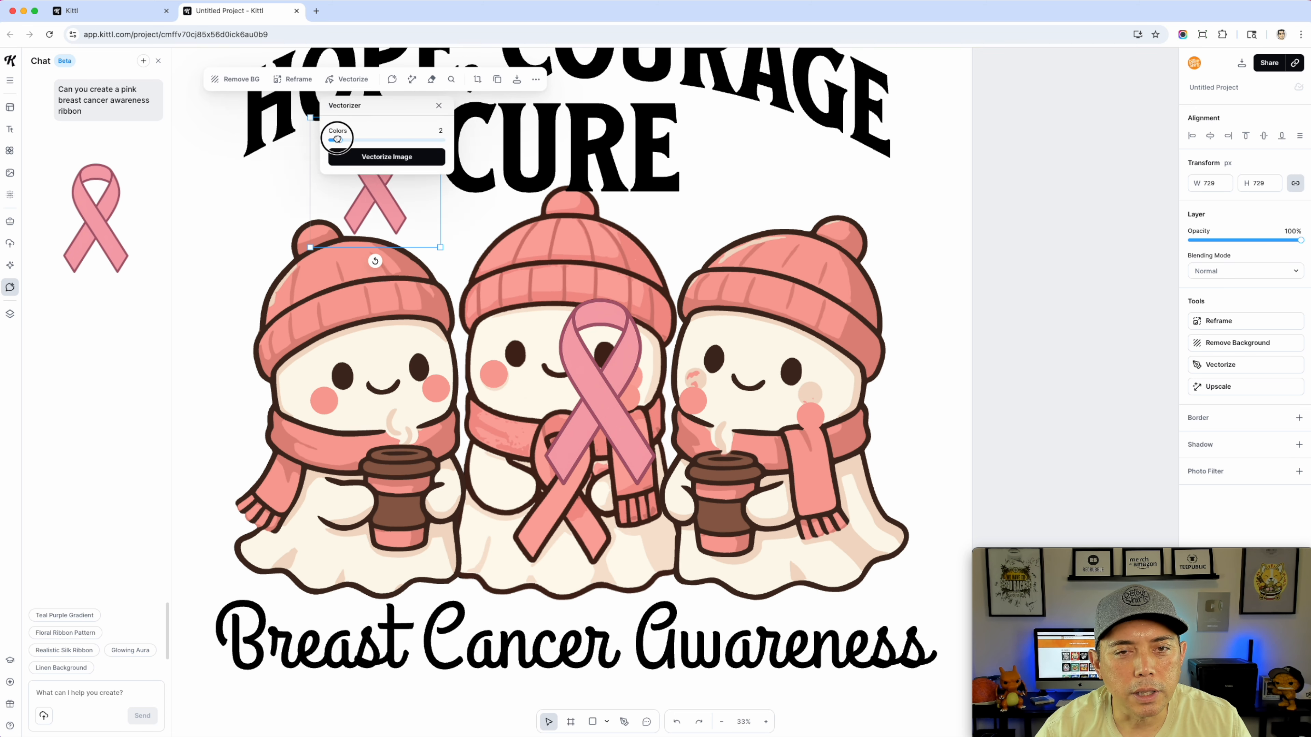
{"action": "left_click", "coordinate": [386, 156]}
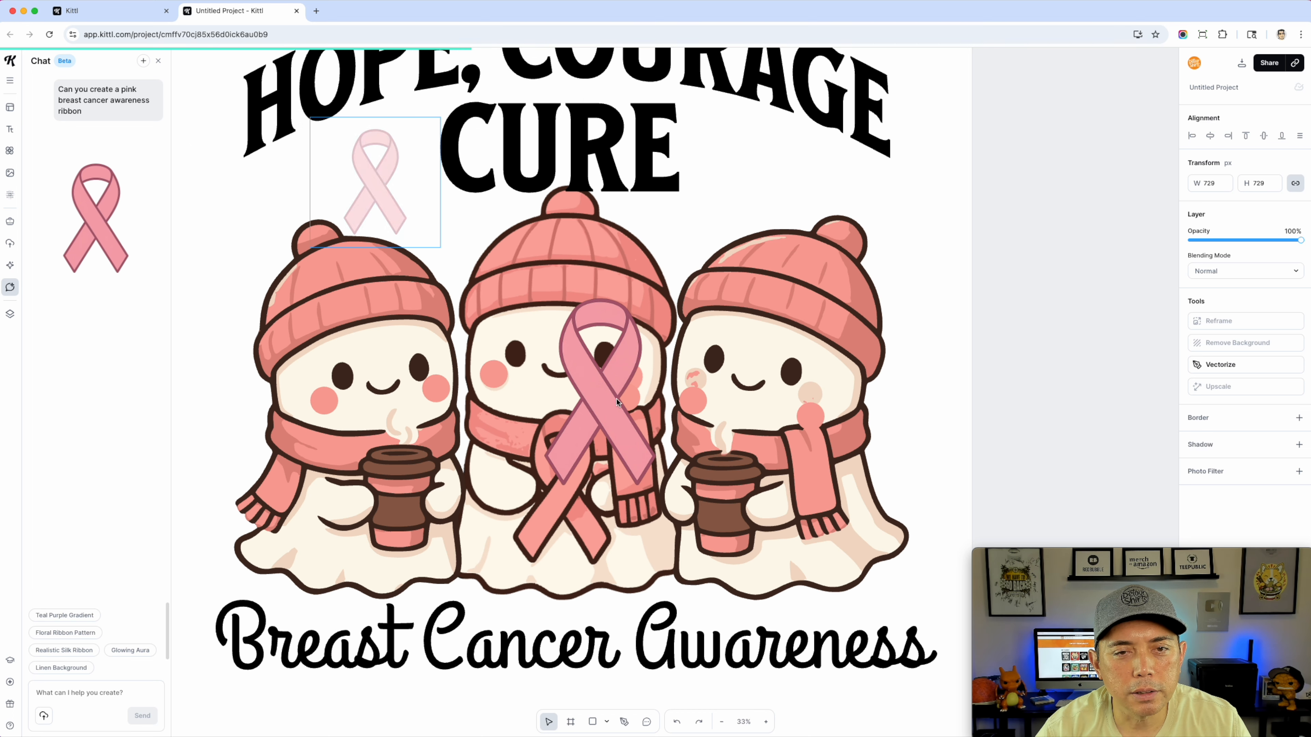
{"action": "left_click", "coordinate": [611, 409]}
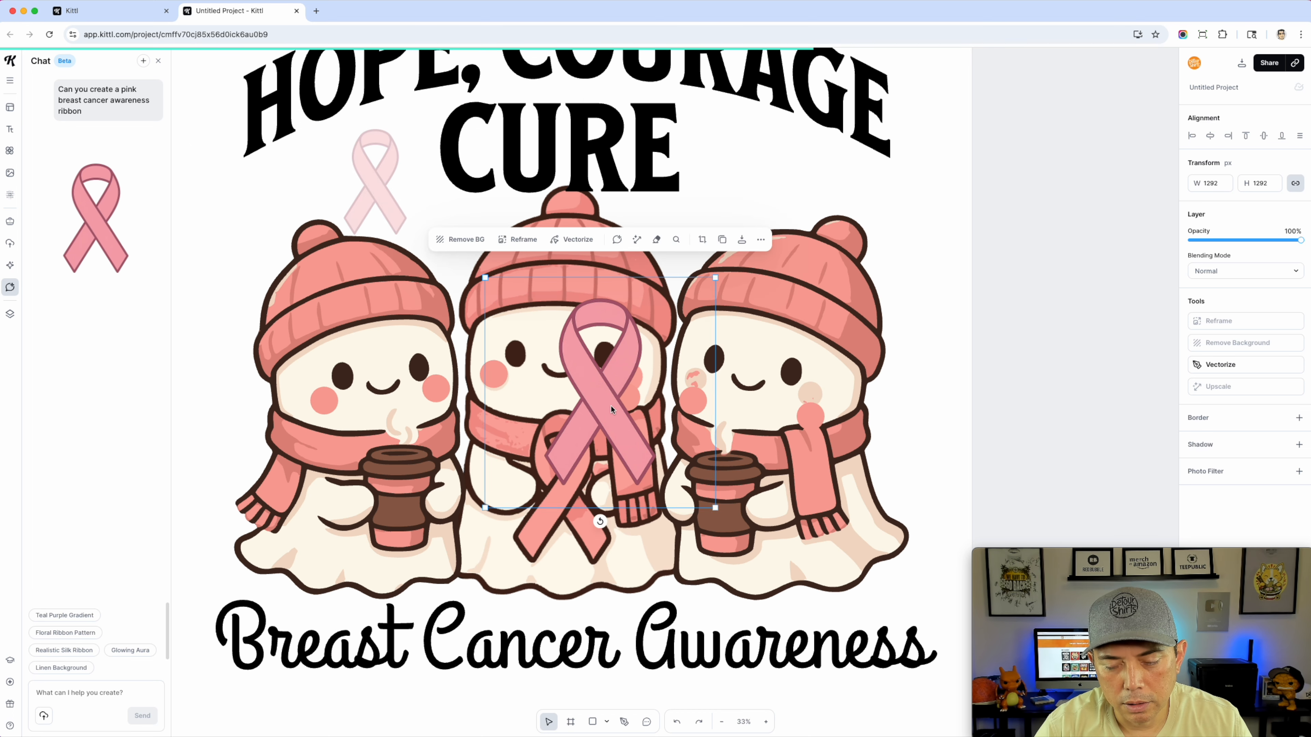
{"action": "key", "text": "Delete"}
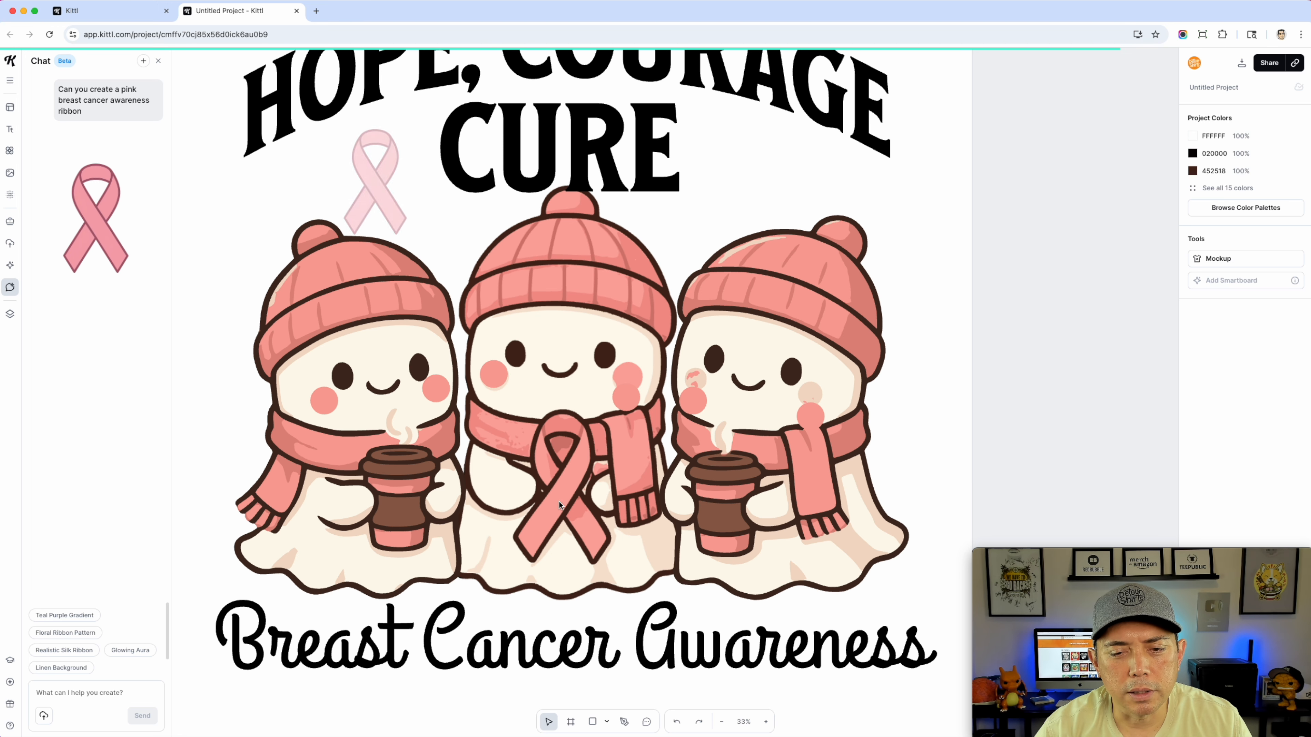
Recolor the vectorized ribbon beside "CURE" to F3948D and tilt it clockwise
{"action": "left_click_drag", "start_coordinate": [377, 198], "coordinate": [384, 186]}
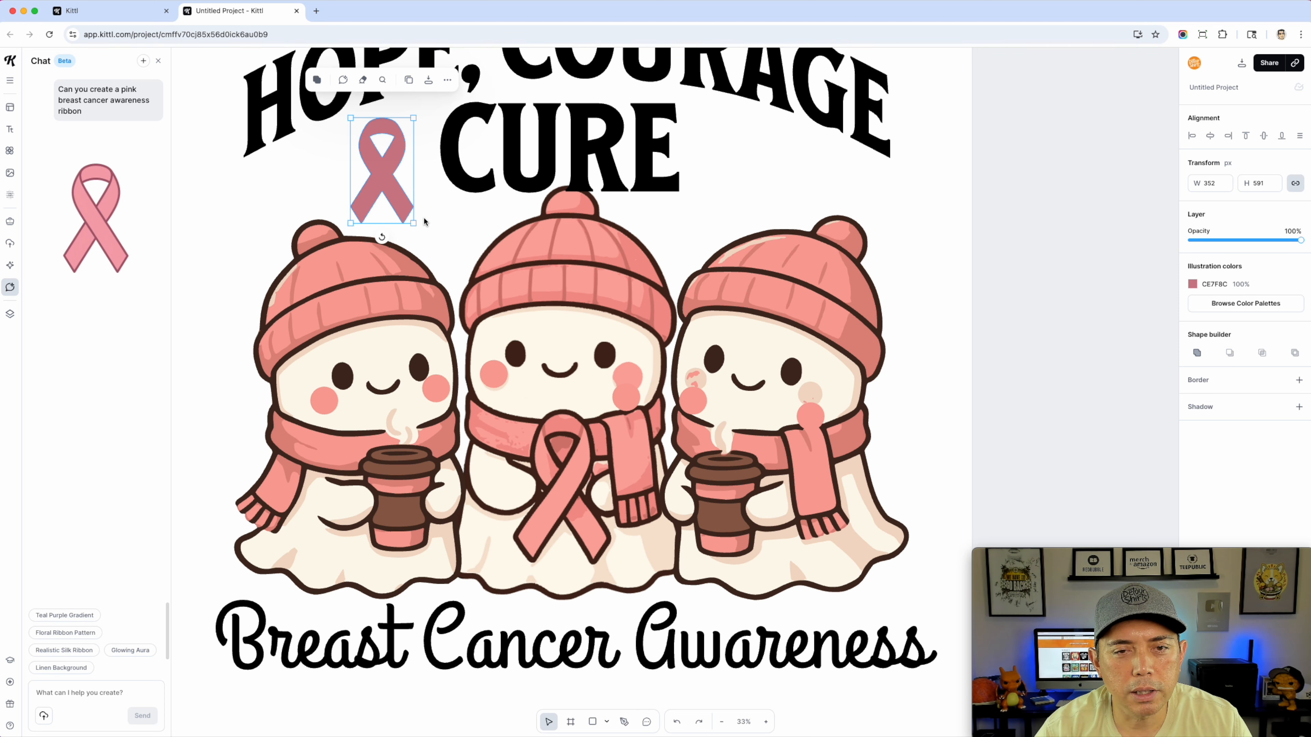
{"action": "left_click", "coordinate": [1193, 284]}
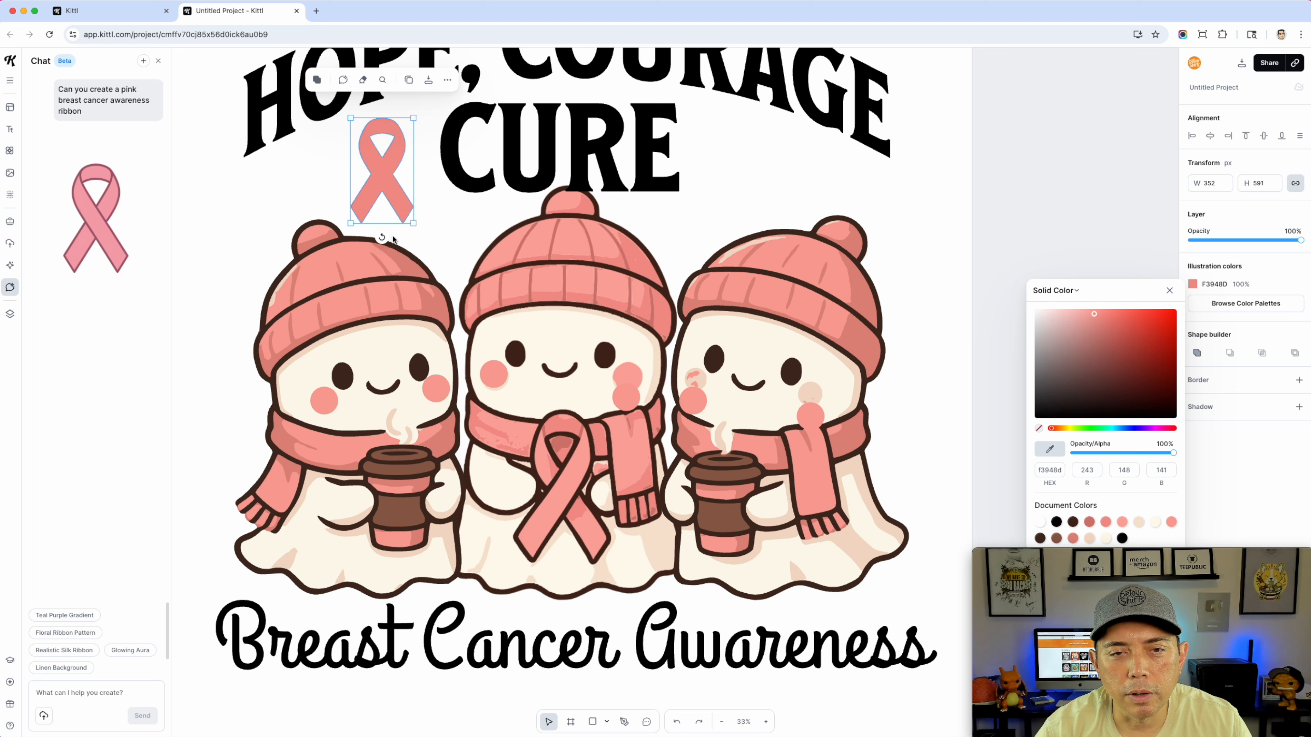
{"action": "mouse_move", "coordinate": [382, 241]}
{"action": "left_mouse_down"}
{"action": "mouse_move", "coordinate": [351, 240]}
{"action": "mouse_move", "coordinate": [403, 245]}
{"action": "left_mouse_up"}
Duplicate the ribbon to the right of "CURE" with the opposite tilt and position it to match the left one
{"action": "left_click_drag", "start_coordinate": [382, 201], "coordinate": [744, 227]}
{"action": "left_click_drag", "start_coordinate": [735, 174], "coordinate": [743, 171]}
{"action": "left_click_drag", "start_coordinate": [380, 157], "coordinate": [380, 157]}
{"action": "left_click", "coordinate": [1024, 198]}
Search the illustrations for "breast cancer awareness" and browse the results
{"action": "scroll", "coordinate": [828, 331], "scroll_direction": "down", "scroll_amount": 2}
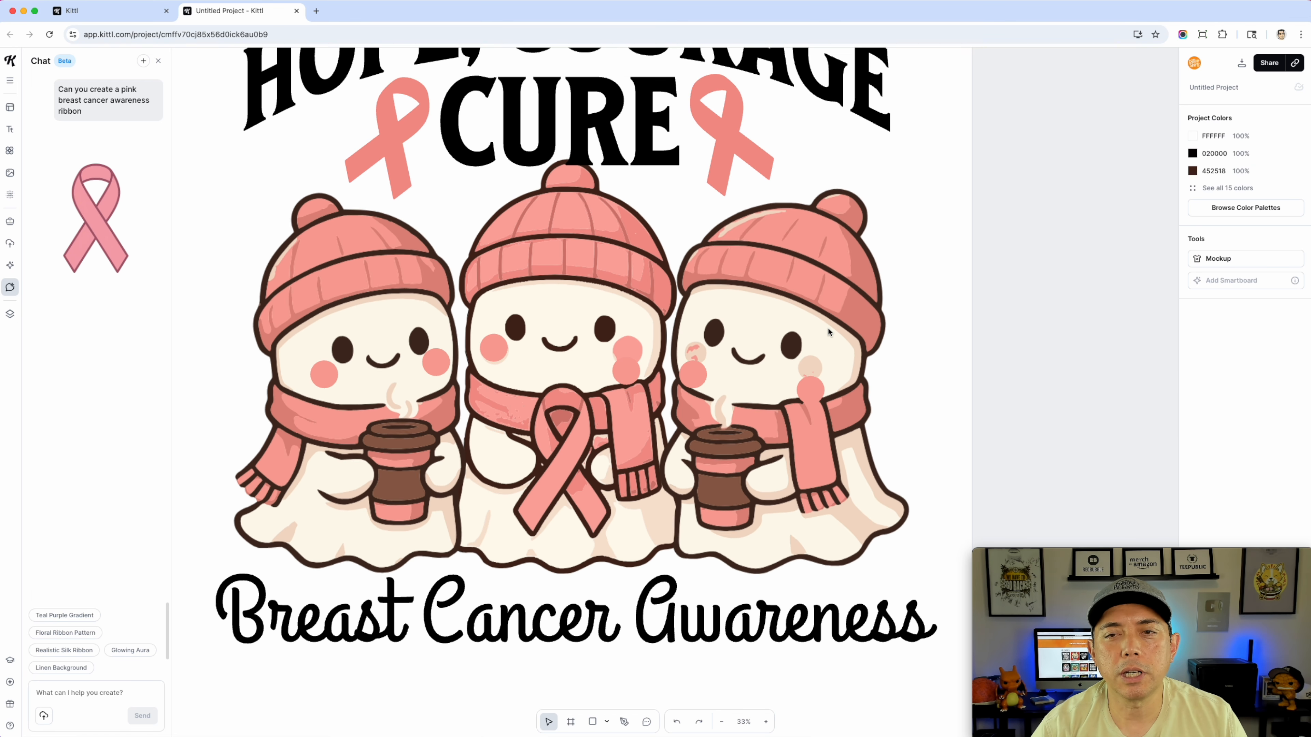
{"action": "scroll", "coordinate": [828, 331], "scroll_direction": "down", "scroll_amount": 2}
{"action": "scroll", "coordinate": [828, 331], "scroll_direction": "down", "scroll_amount": 2}
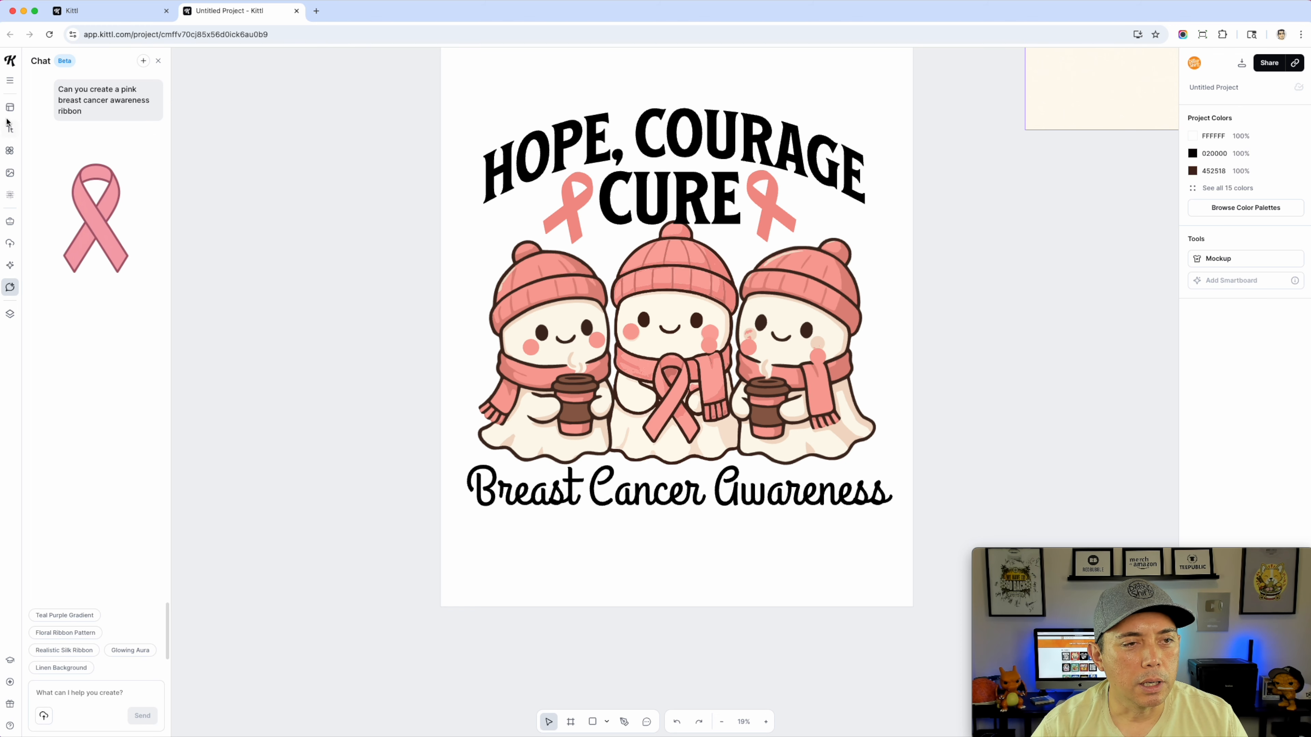
{"action": "left_click", "coordinate": [8, 151]}
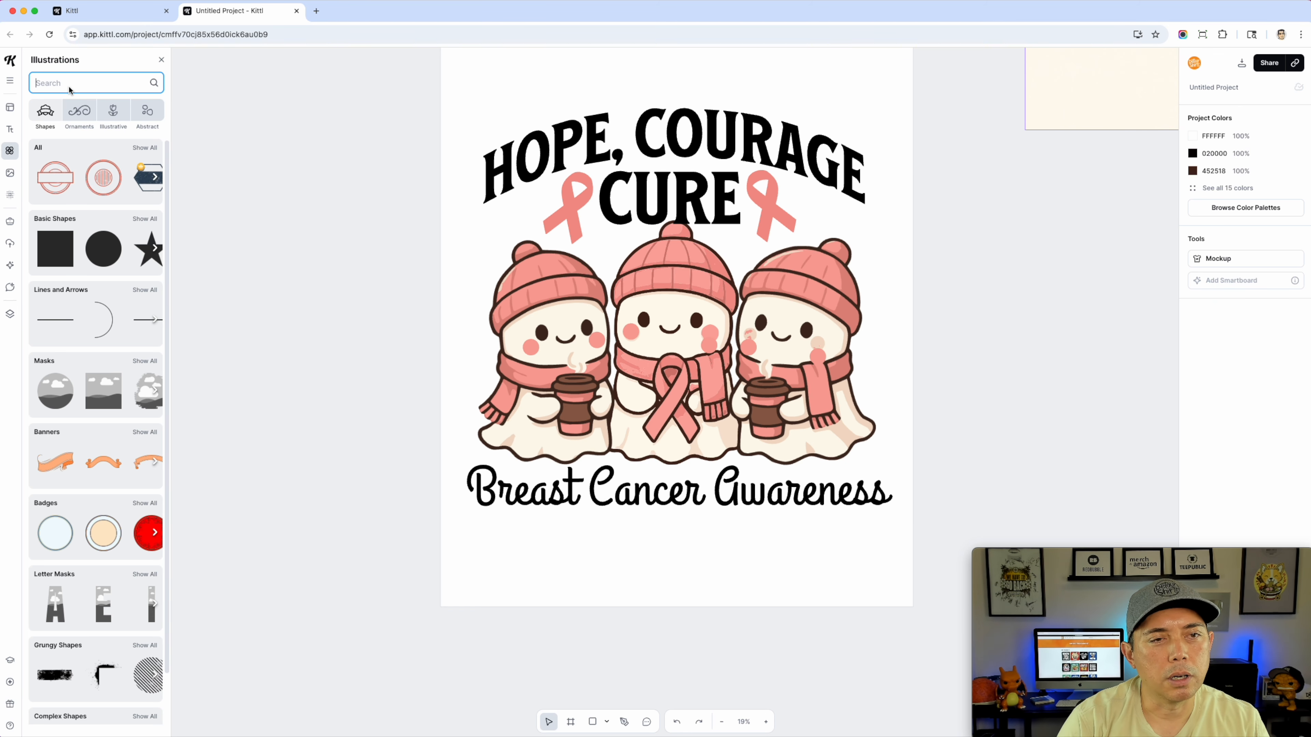
{"action": "type", "text": "breast can"}
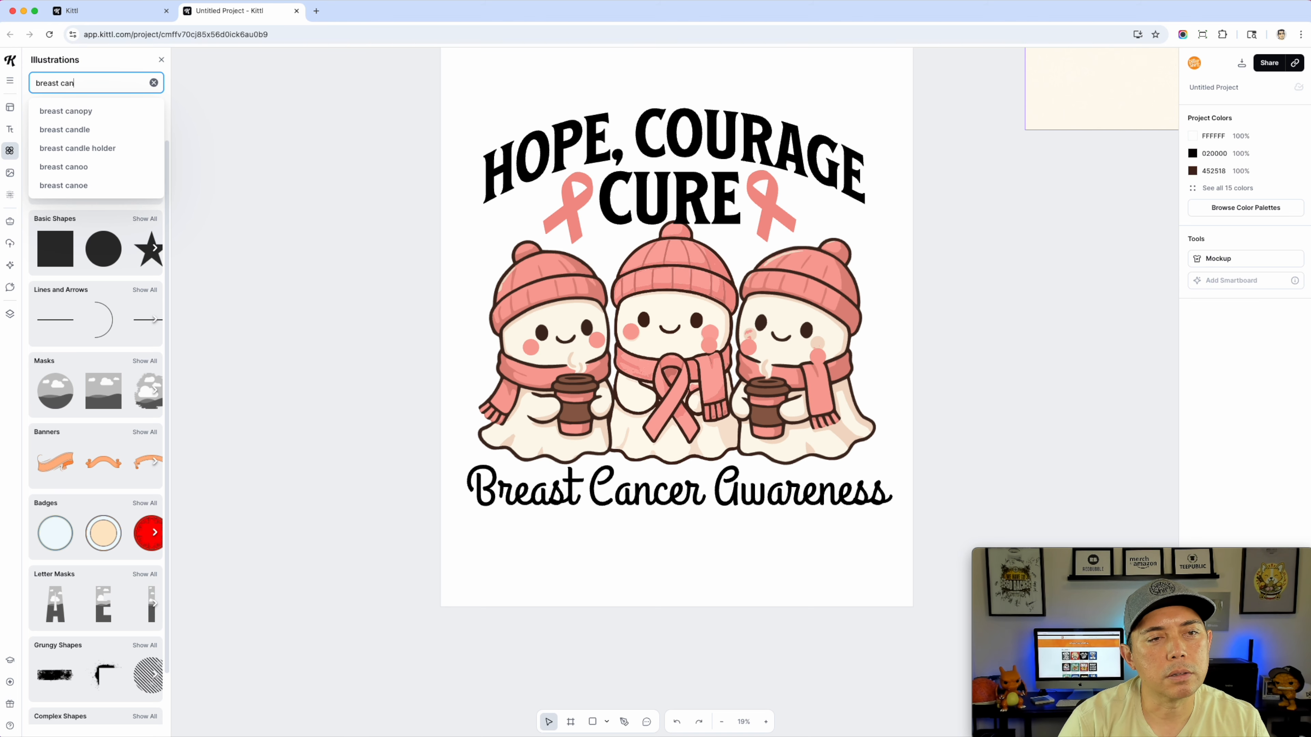
{"action": "type", "text": "cer awarenss"}
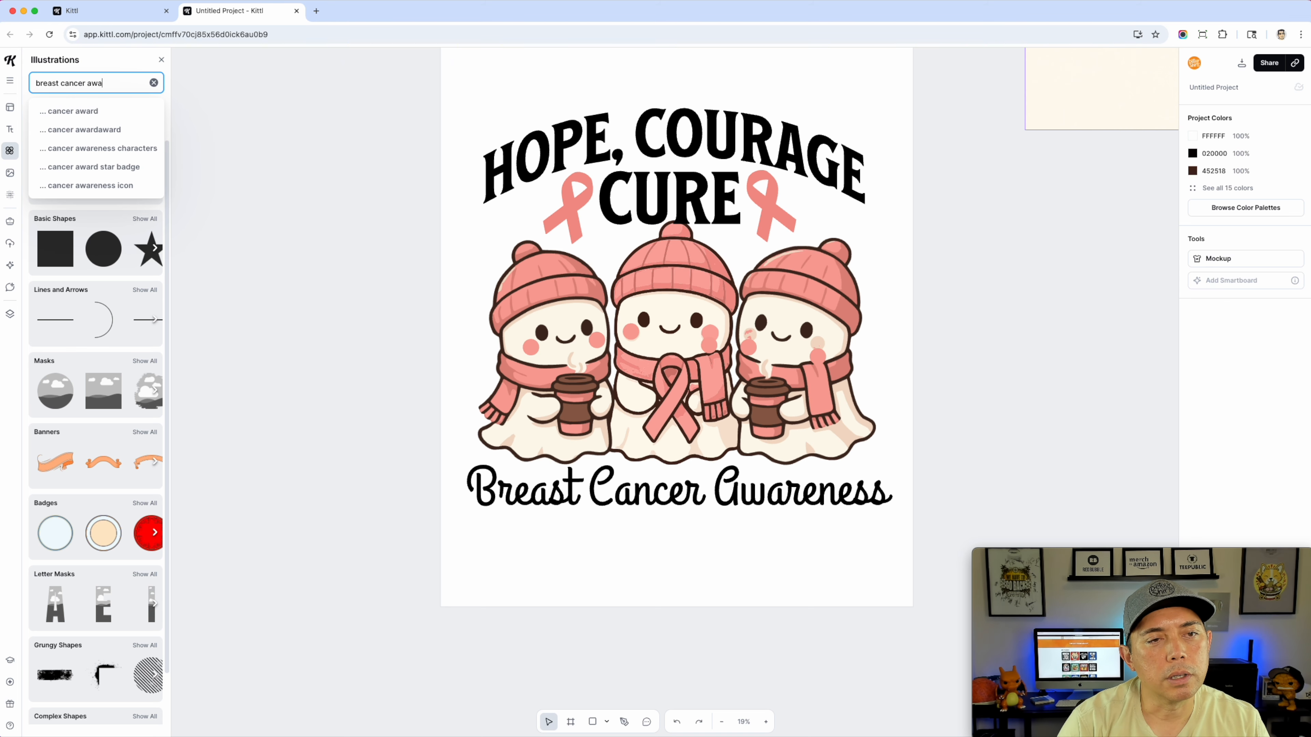
{"action": "key", "text": "BackSpace"}
{"action": "key", "text": "BackSpace"}
{"action": "type", "text": "ess"}
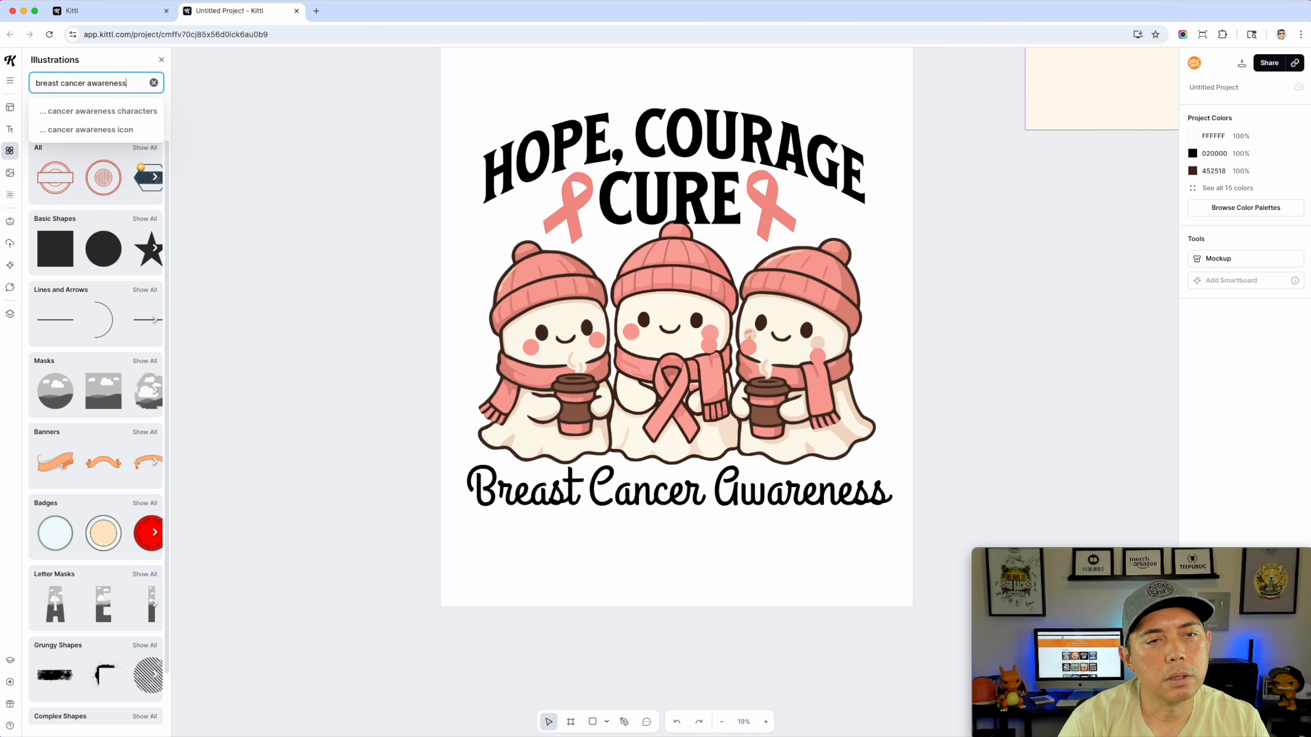
{"action": "key", "text": "Return"}
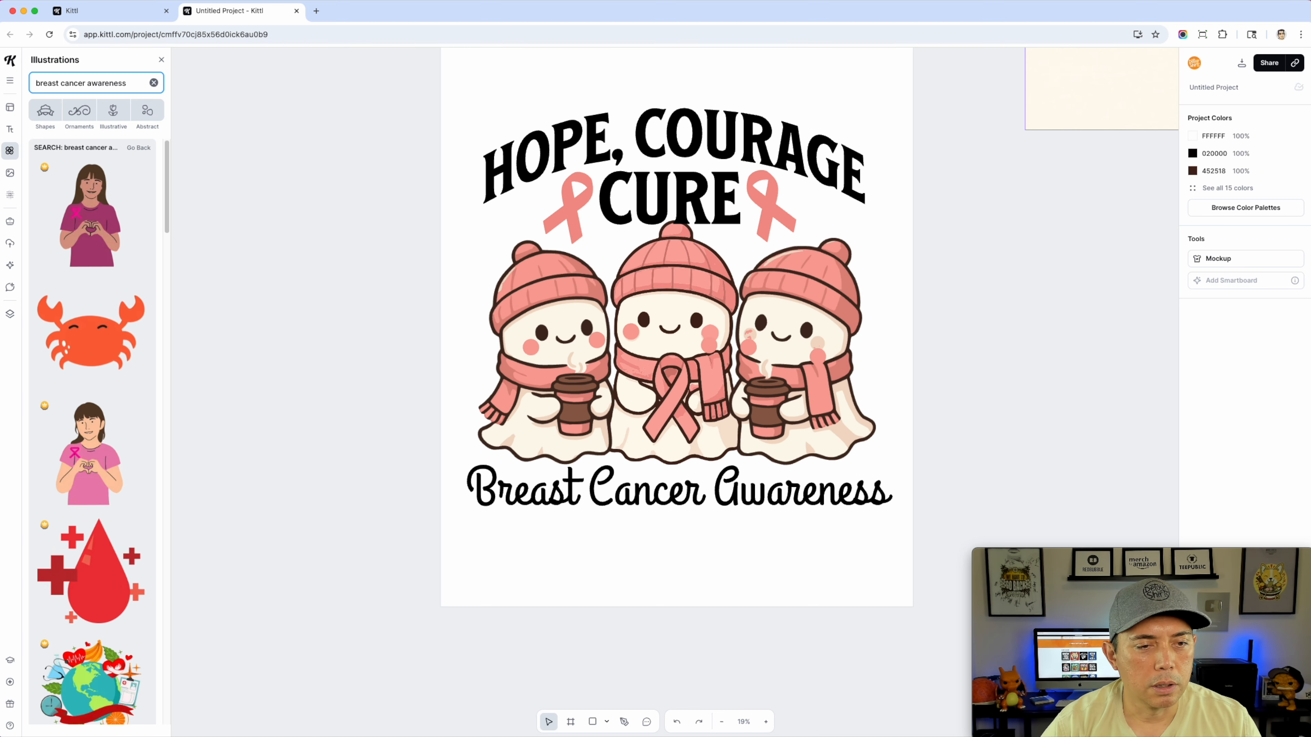
{"action": "scroll", "coordinate": [82, 413], "scroll_direction": "down", "scroll_amount": 10}
{"action": "scroll", "coordinate": [81, 413], "scroll_direction": "down", "scroll_amount": 8}
{"action": "scroll", "coordinate": [82, 413], "scroll_direction": "up", "scroll_amount": 20}
Search the illustrations for "pink ribbon" and look through the results
{"action": "triple_click", "coordinate": [59, 83]}
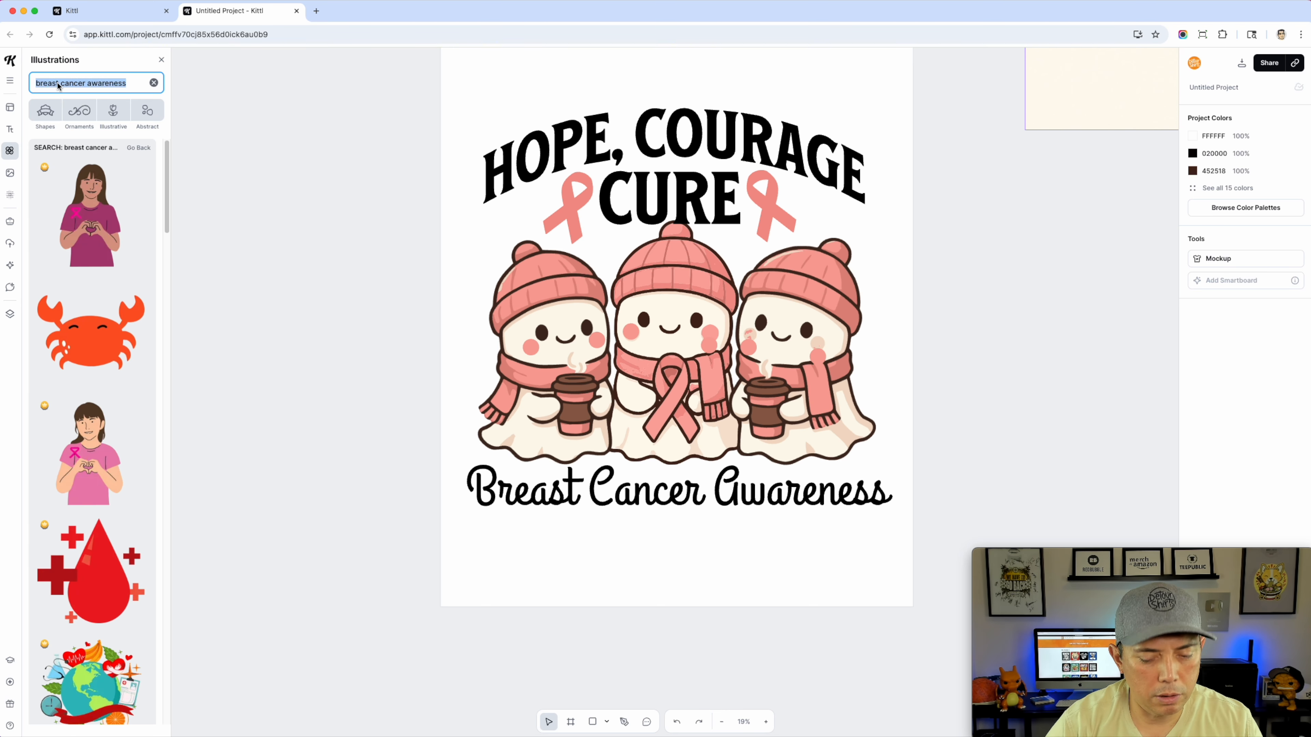
{"action": "type", "text": "pink ribbon"}
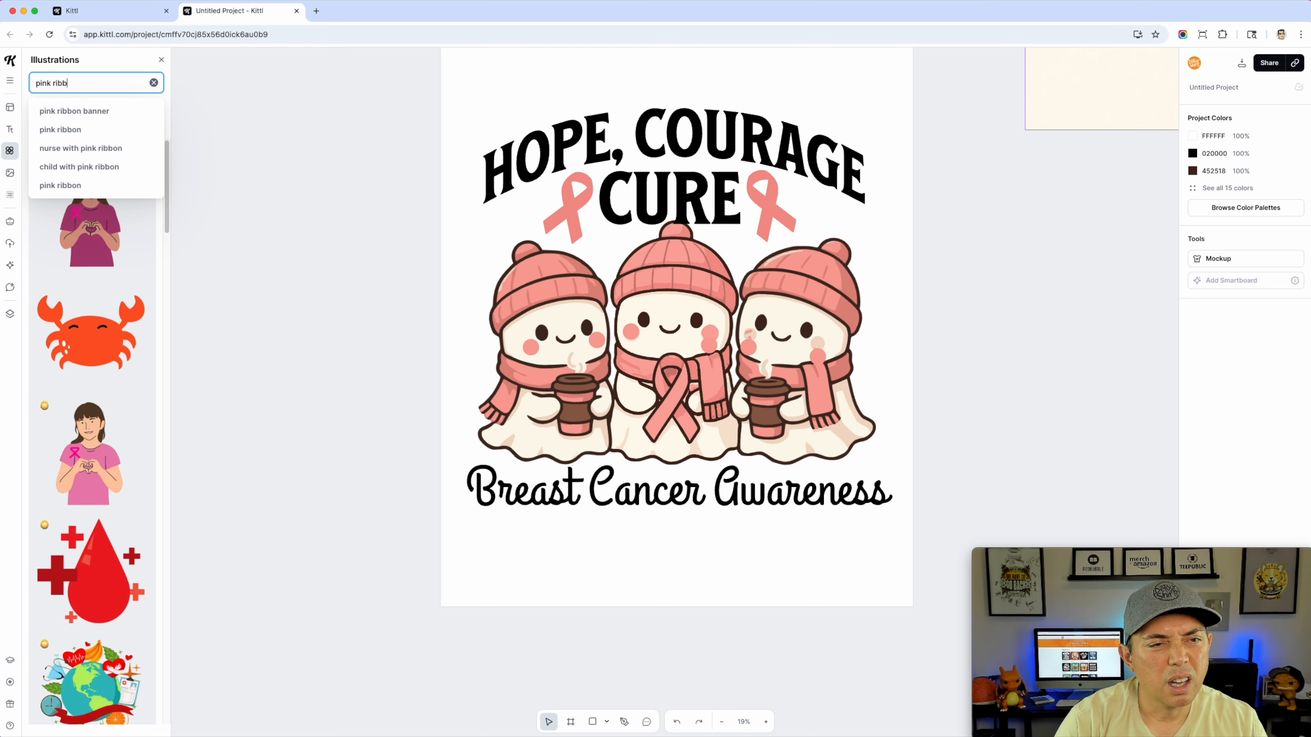
{"action": "key", "text": "Return"}
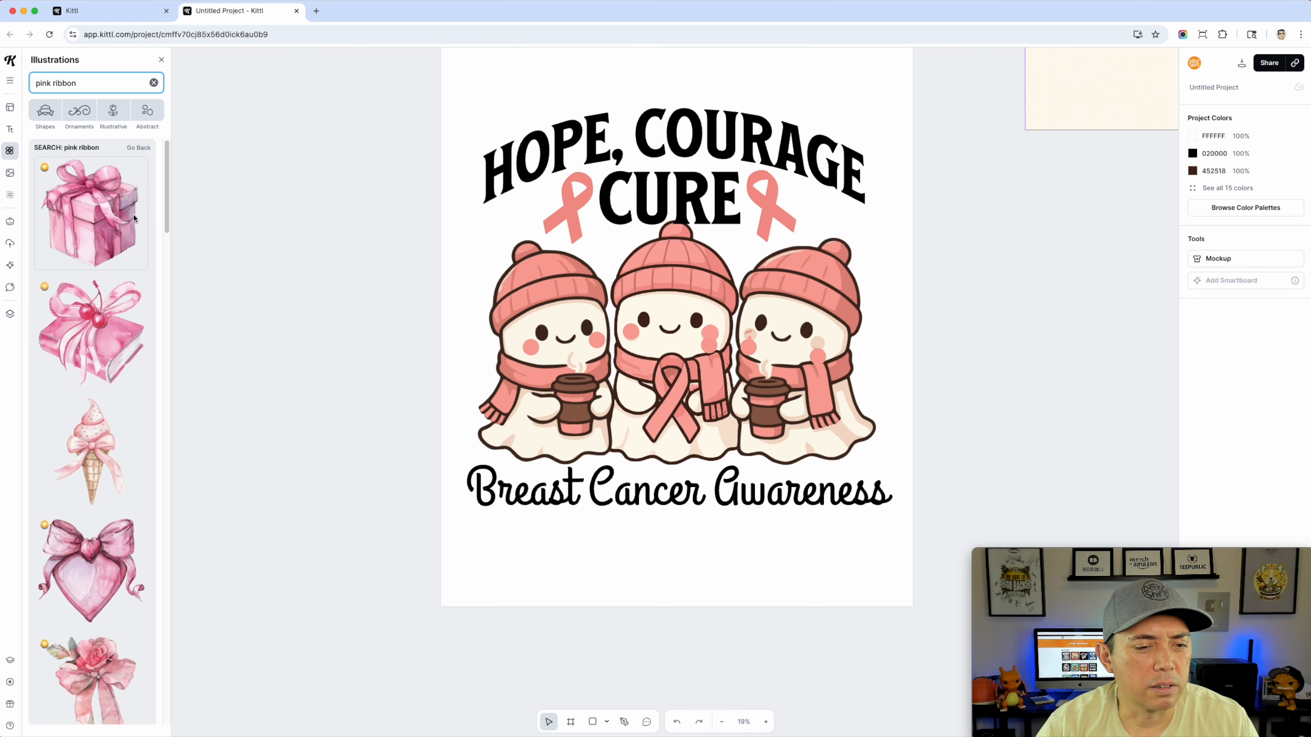
{"action": "scroll", "coordinate": [129, 328], "scroll_direction": "down", "scroll_amount": 7}
{"action": "scroll", "coordinate": [130, 329], "scroll_direction": "up", "scroll_amount": 8}
Nudge the two ribbons beside "CURE" slightly outward and down to balance the spacing around the word
{"action": "left_click", "coordinate": [1051, 268]}
{"action": "left_click", "coordinate": [780, 214]}
{"action": "left_click_drag", "start_coordinate": [775, 210], "coordinate": [780, 212]}
{"action": "left_click", "coordinate": [573, 214]}
{"action": "left_click_drag", "start_coordinate": [573, 214], "coordinate": [568, 220]}
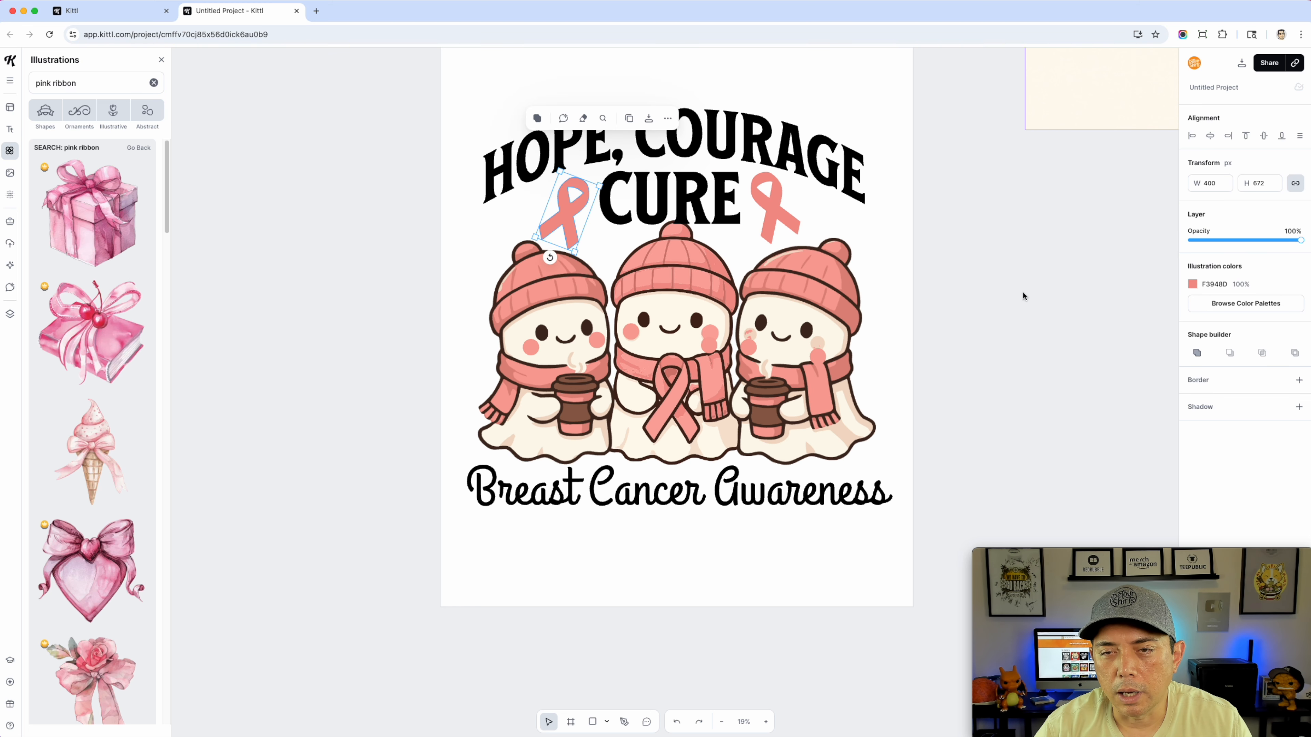
{"action": "left_click", "coordinate": [1042, 297]}
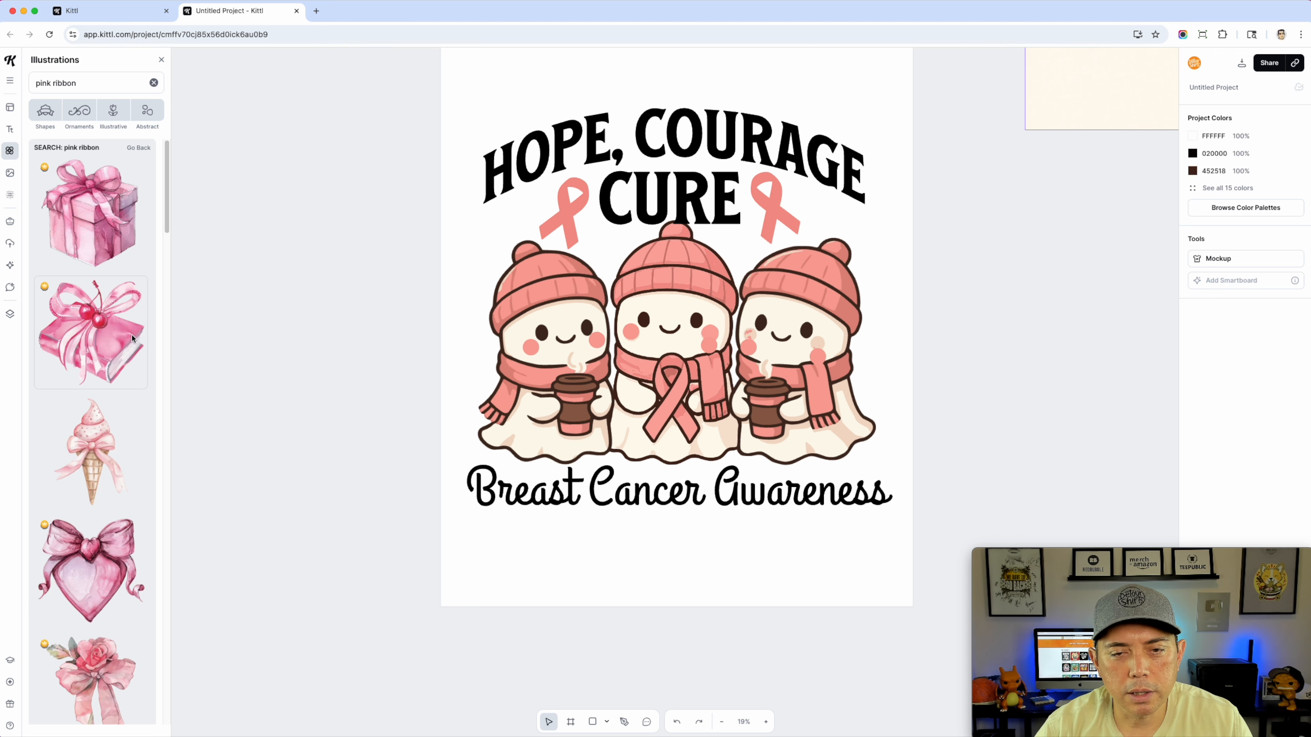
Place the ribbon-tied pink book illustration beside the artboard and recolor the middle ghost's FCA8A0 areas with pink E982AB sampled from it
{"action": "left_click_drag", "start_coordinate": [133, 339], "coordinate": [605, 387]}
{"action": "left_click_drag", "start_coordinate": [448, 339], "coordinate": [312, 298]}
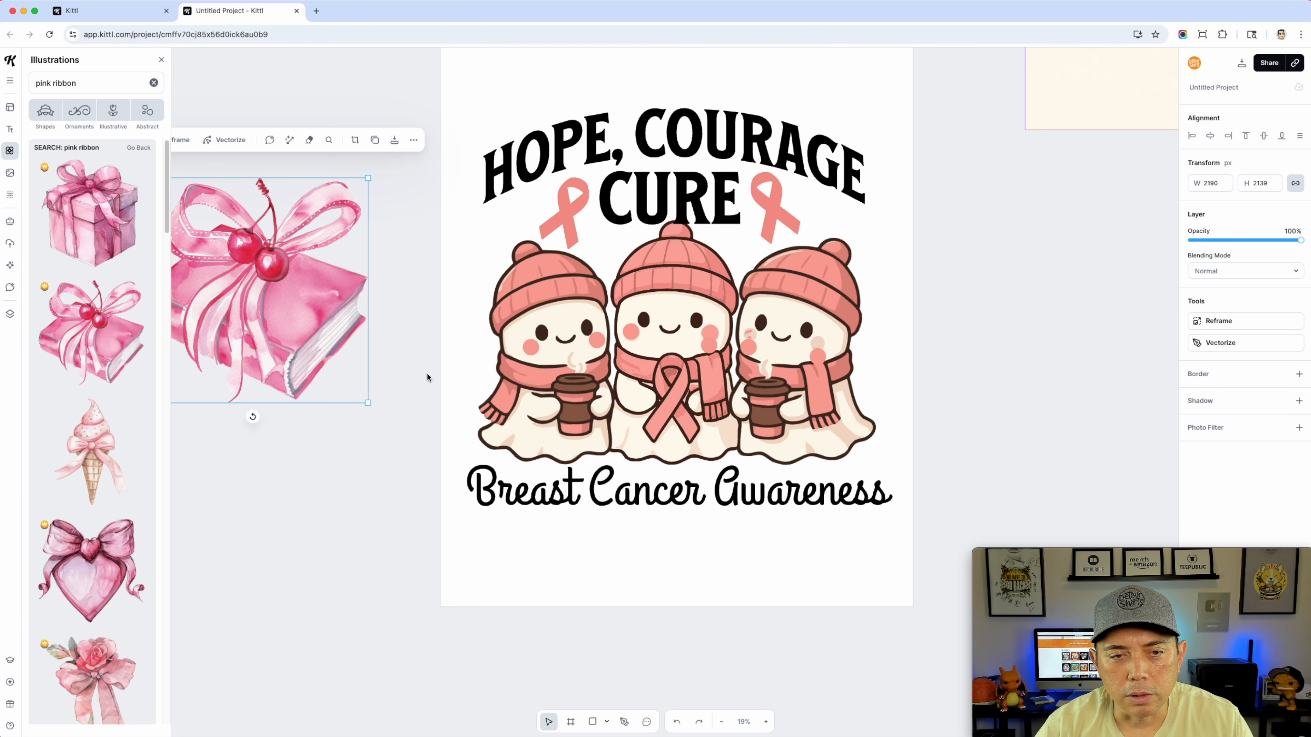
{"action": "left_click", "coordinate": [692, 275]}
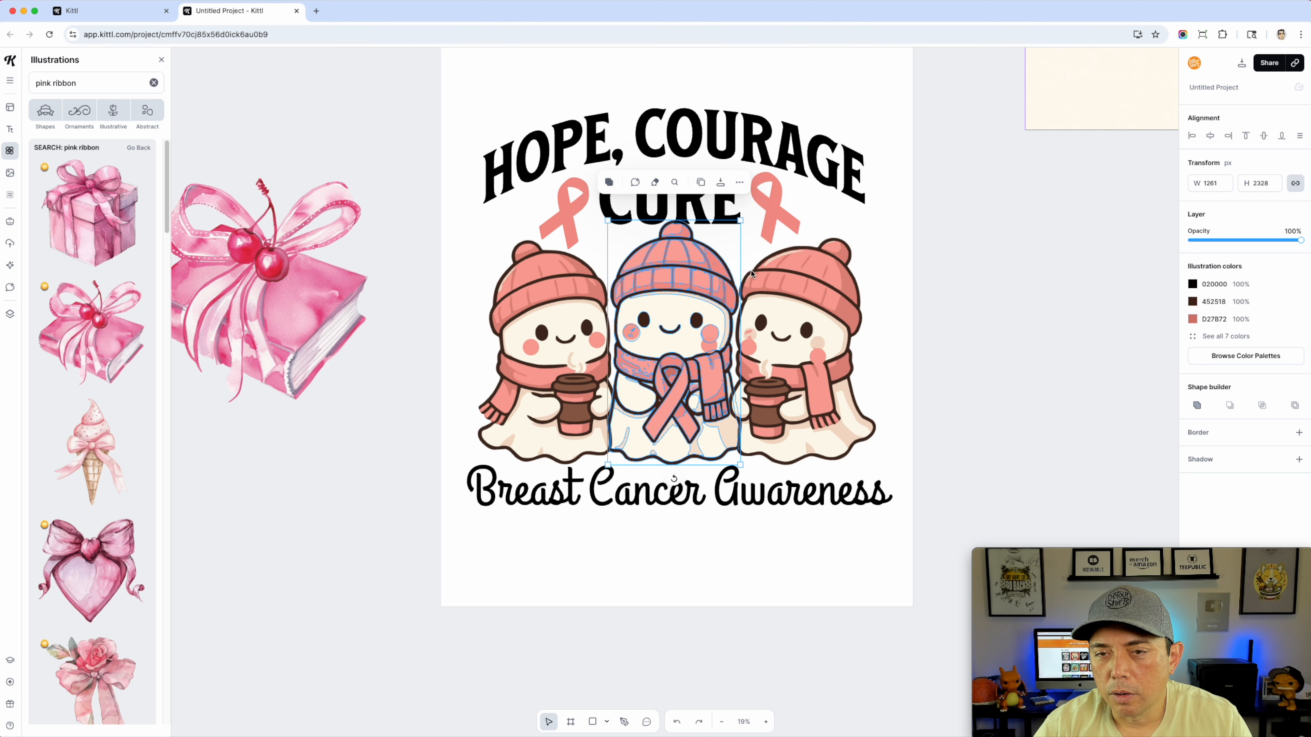
{"action": "double_click", "coordinate": [680, 256]}
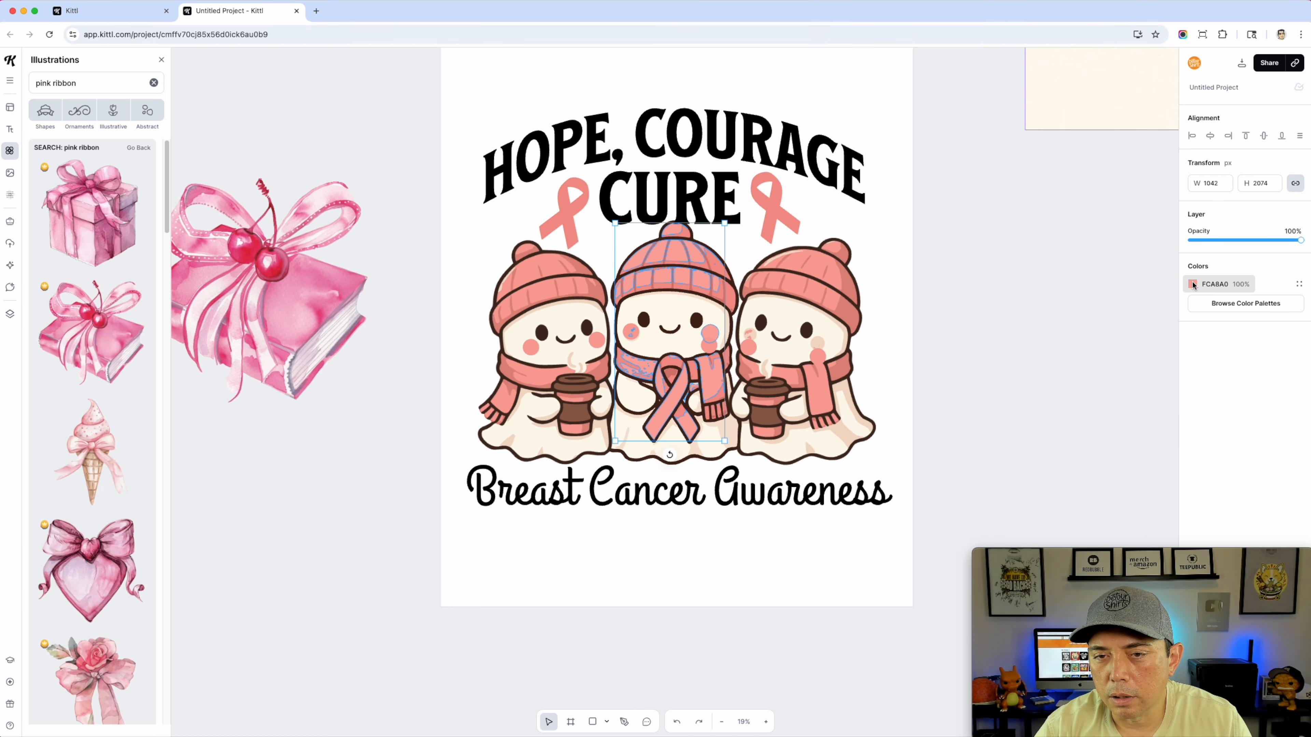
{"action": "scroll", "coordinate": [665, 431], "scroll_direction": "up", "scroll_amount": 5}
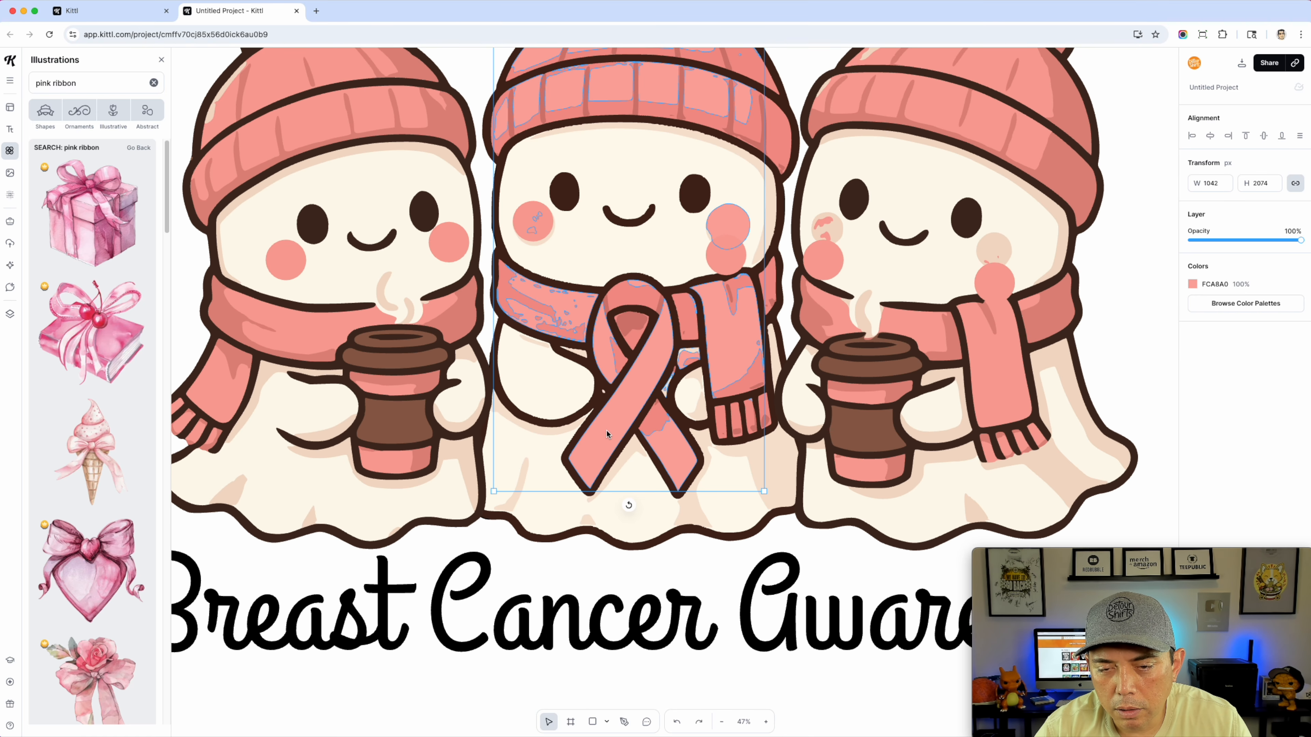
{"action": "double_click", "coordinate": [607, 435]}
{"action": "scroll", "coordinate": [843, 381], "scroll_direction": "down", "scroll_amount": 5}
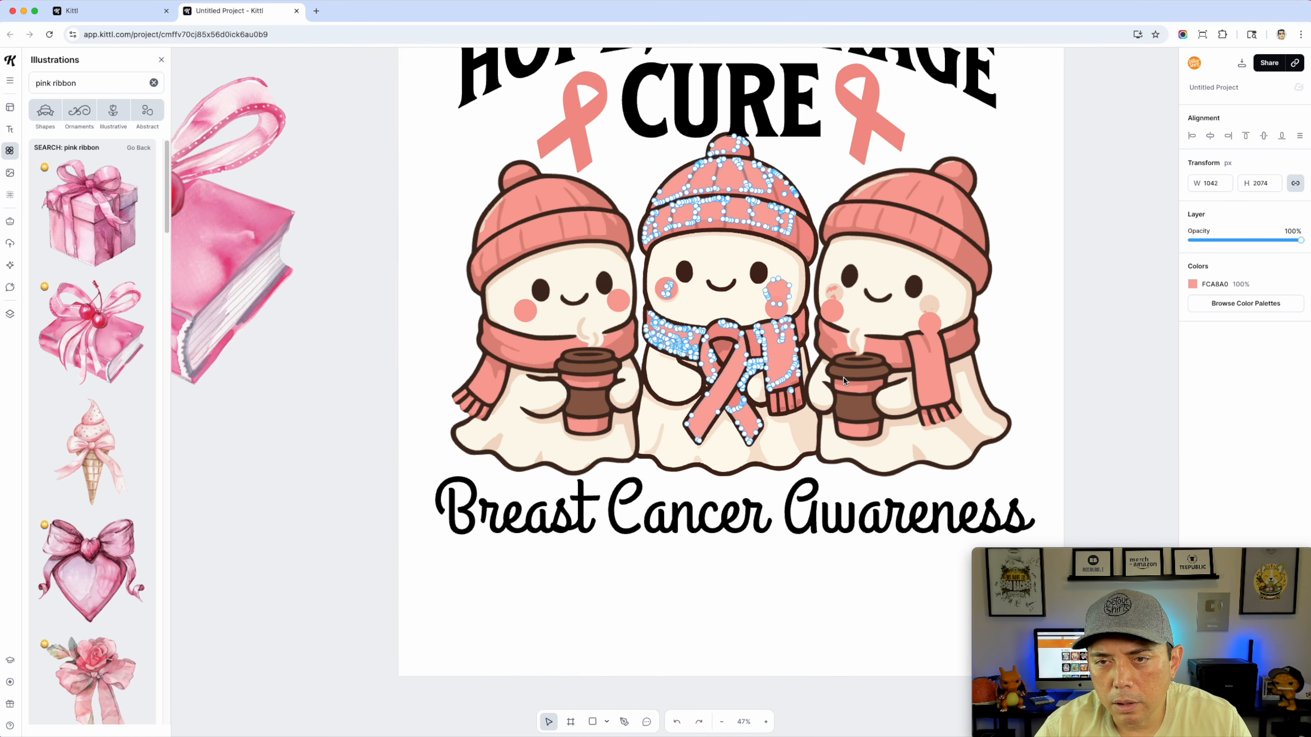
{"action": "left_click", "coordinate": [1192, 284]}
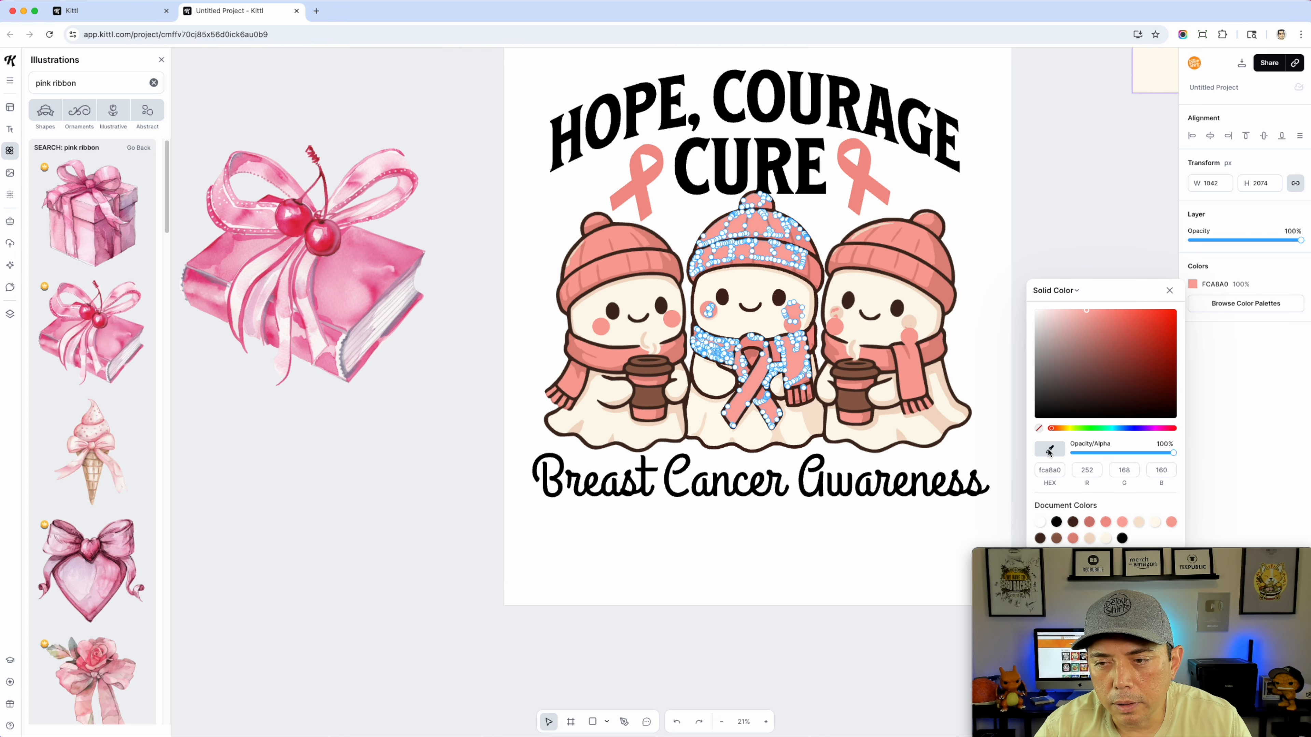
{"action": "left_click", "coordinate": [387, 257]}
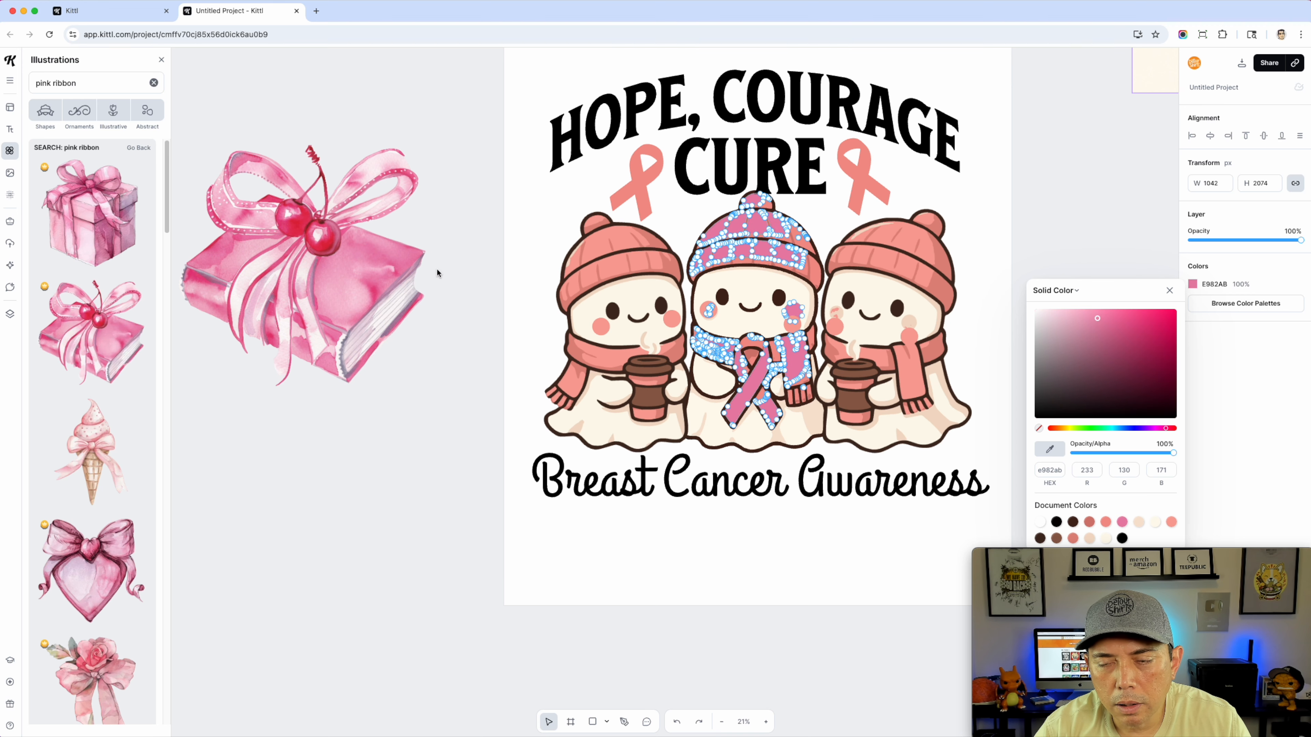
{"action": "left_click", "coordinate": [1107, 244]}
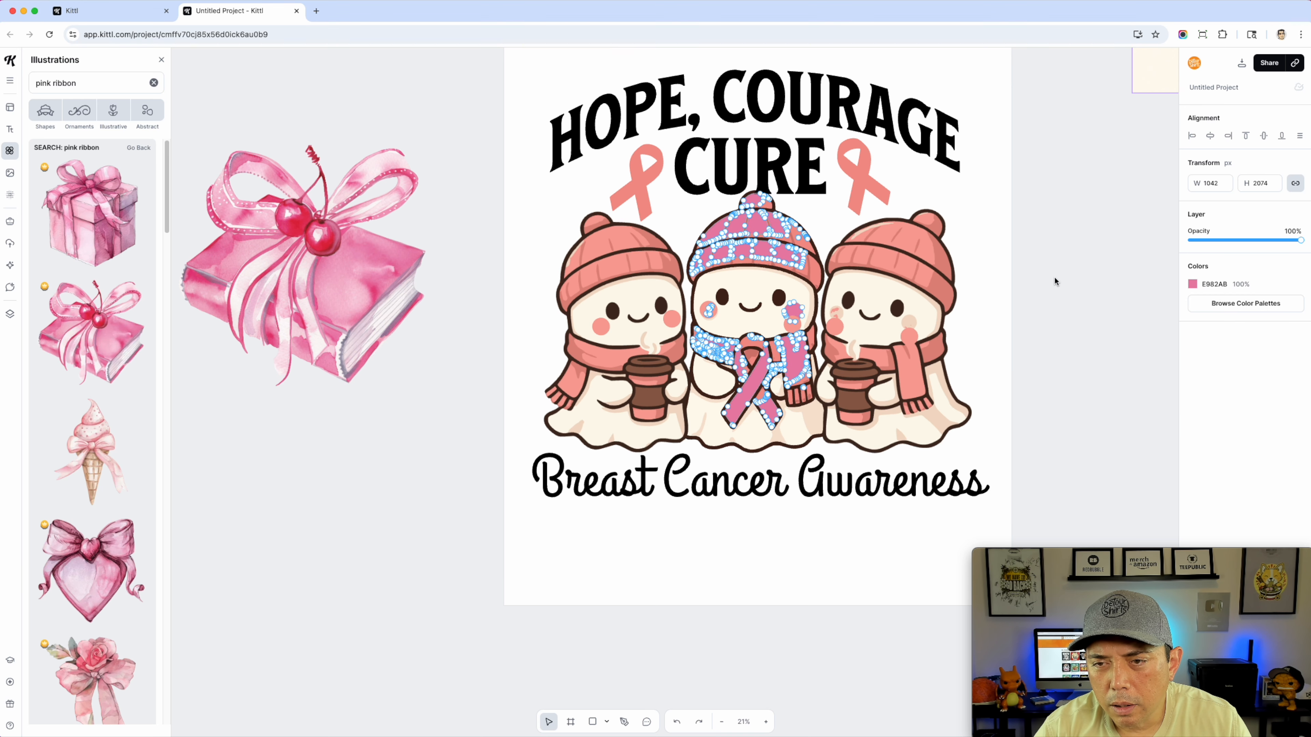
Recolor both ribbons beside "CURE" with the document's pink E982AB
{"action": "left_click", "coordinate": [867, 186]}
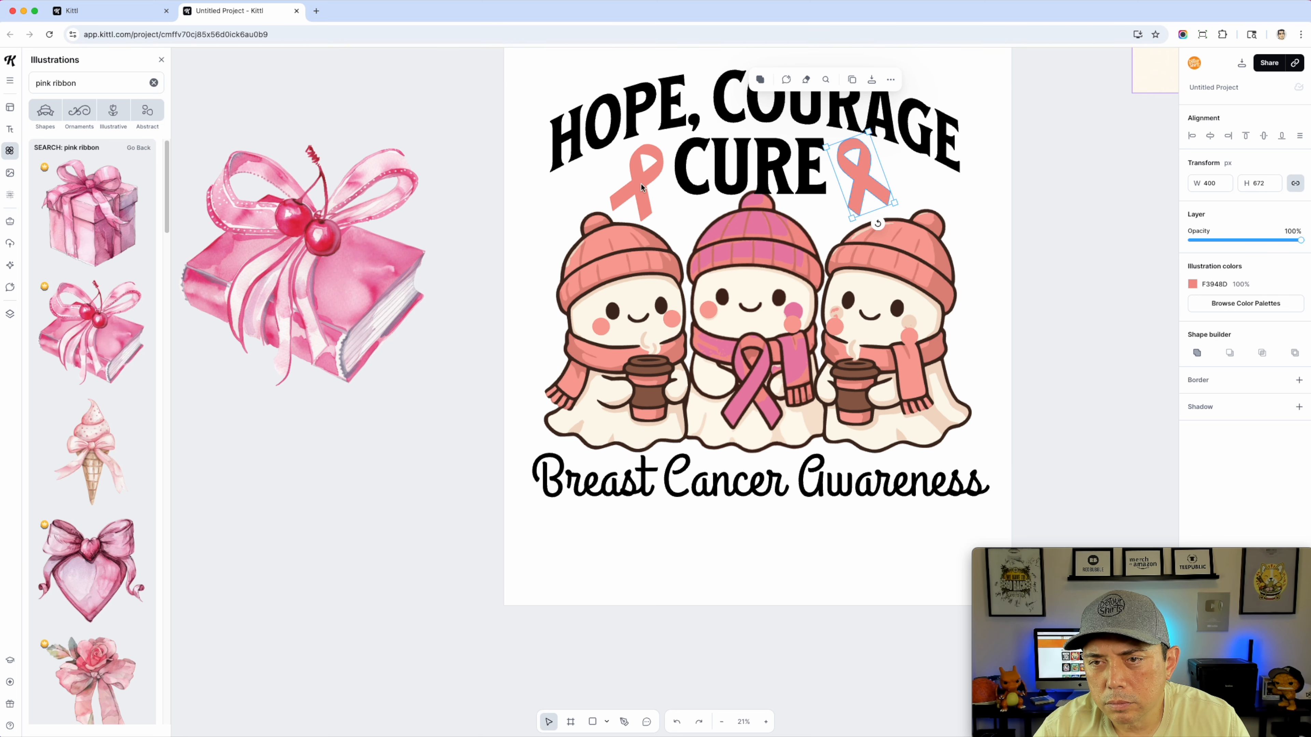
{"action": "left_click_drag", "start_coordinate": [1264, 558], "coordinate": [980, 562]}
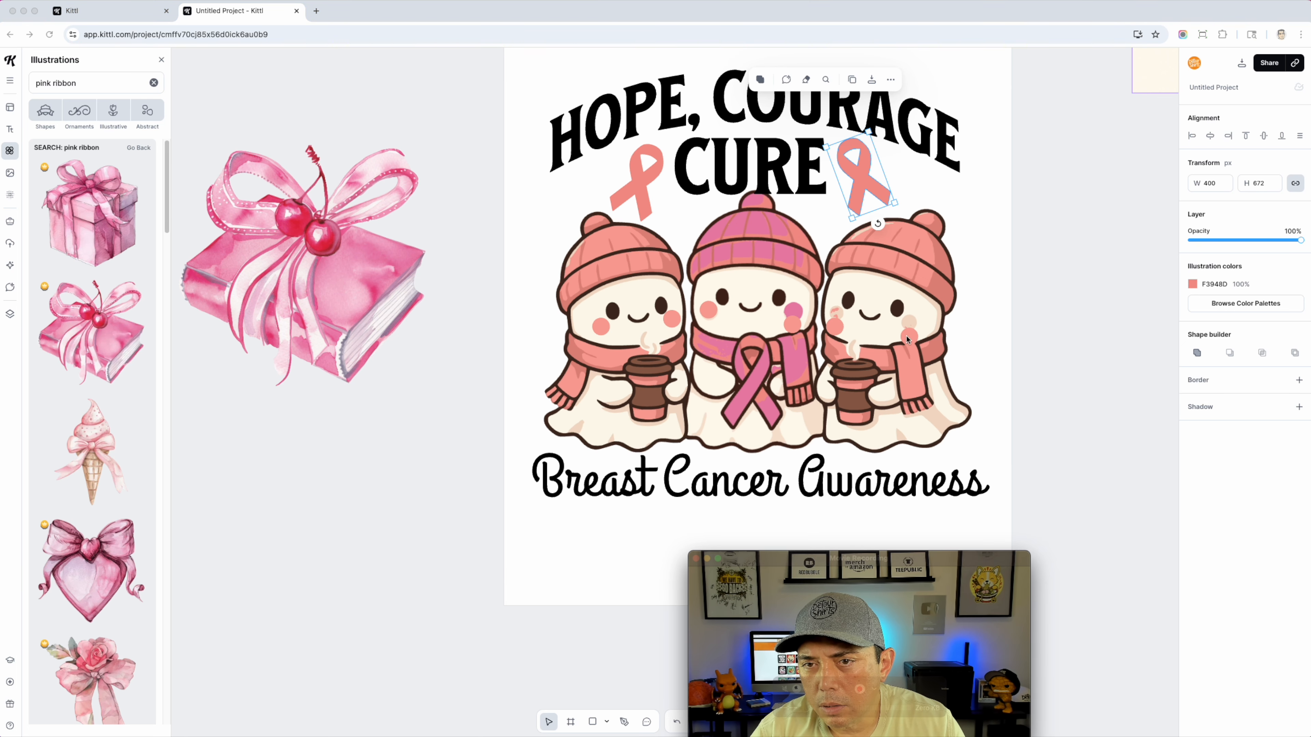
{"action": "left_click", "coordinate": [1193, 284]}
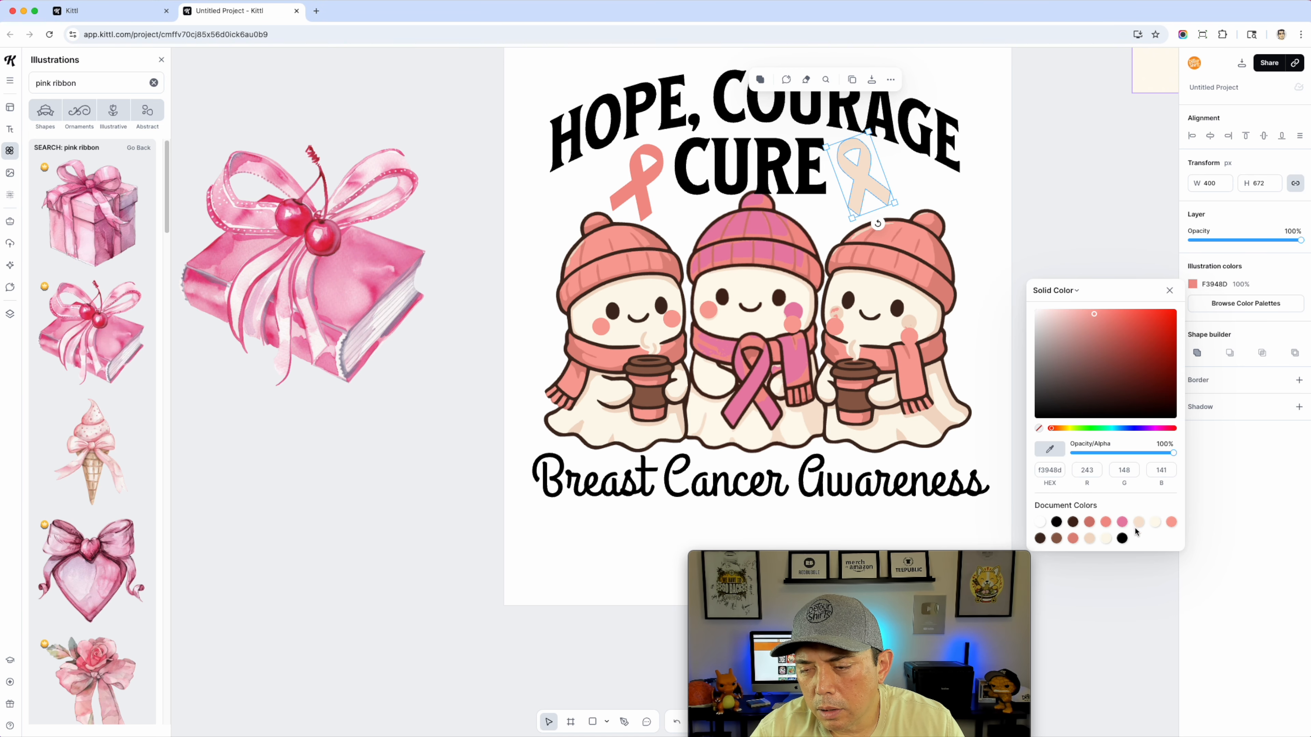
{"action": "left_click", "coordinate": [1124, 523]}
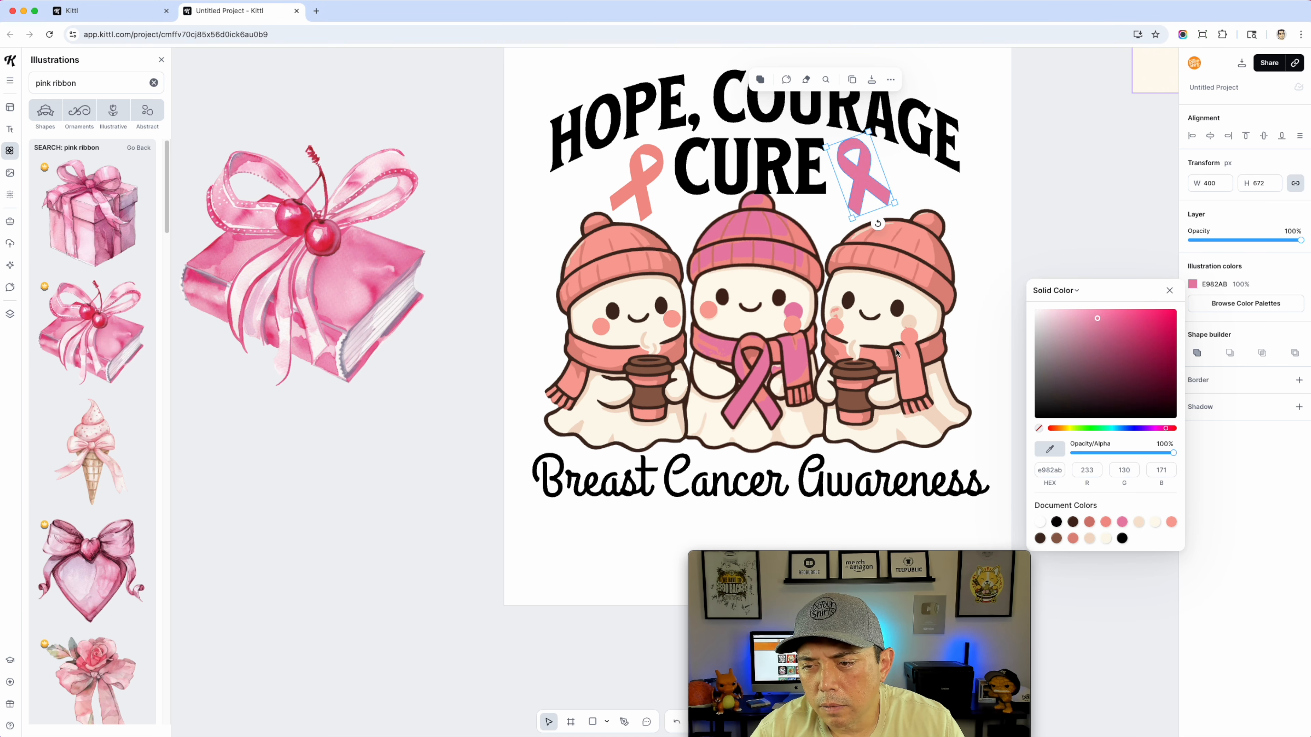
{"action": "left_click", "coordinate": [637, 178]}
{"action": "left_click", "coordinate": [1192, 285]}
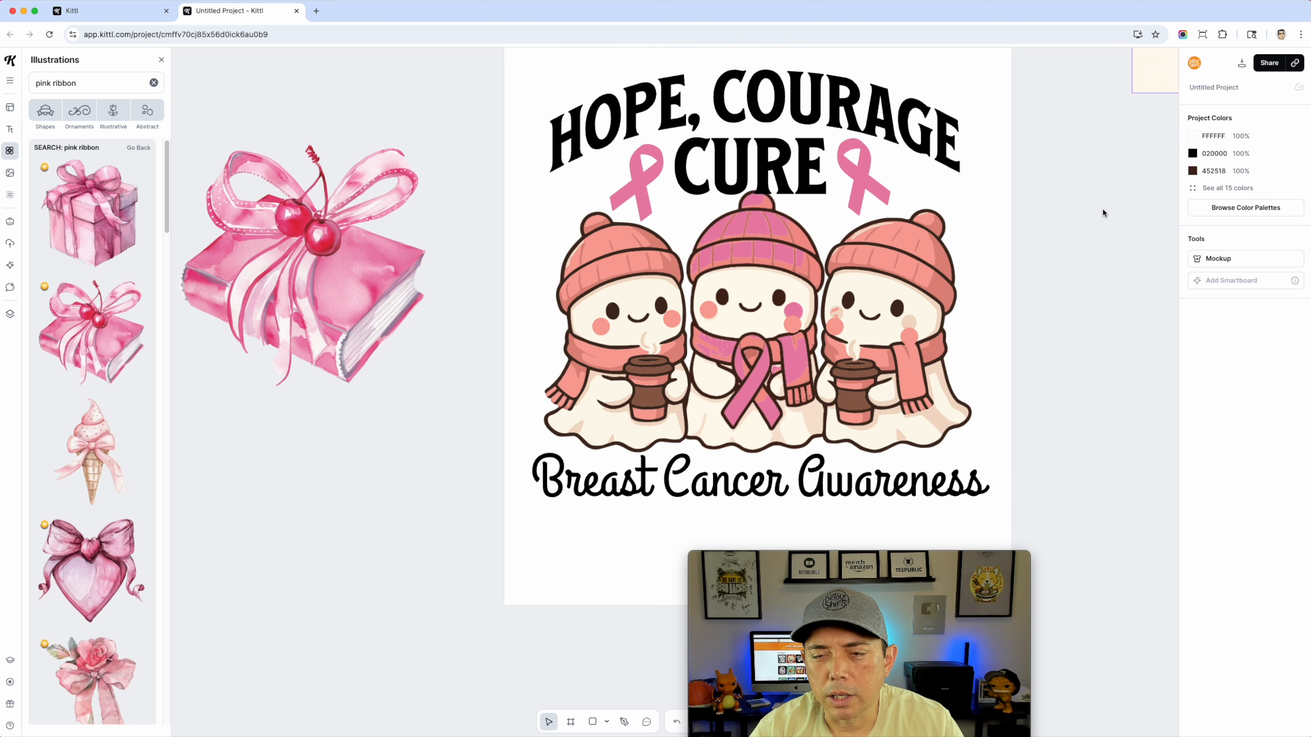
Examine the pink coloring of the three ghosts' hats, scarves and cheeks up close and within the whole design
{"action": "scroll", "coordinate": [788, 301], "scroll_direction": "up", "scroll_amount": 5}
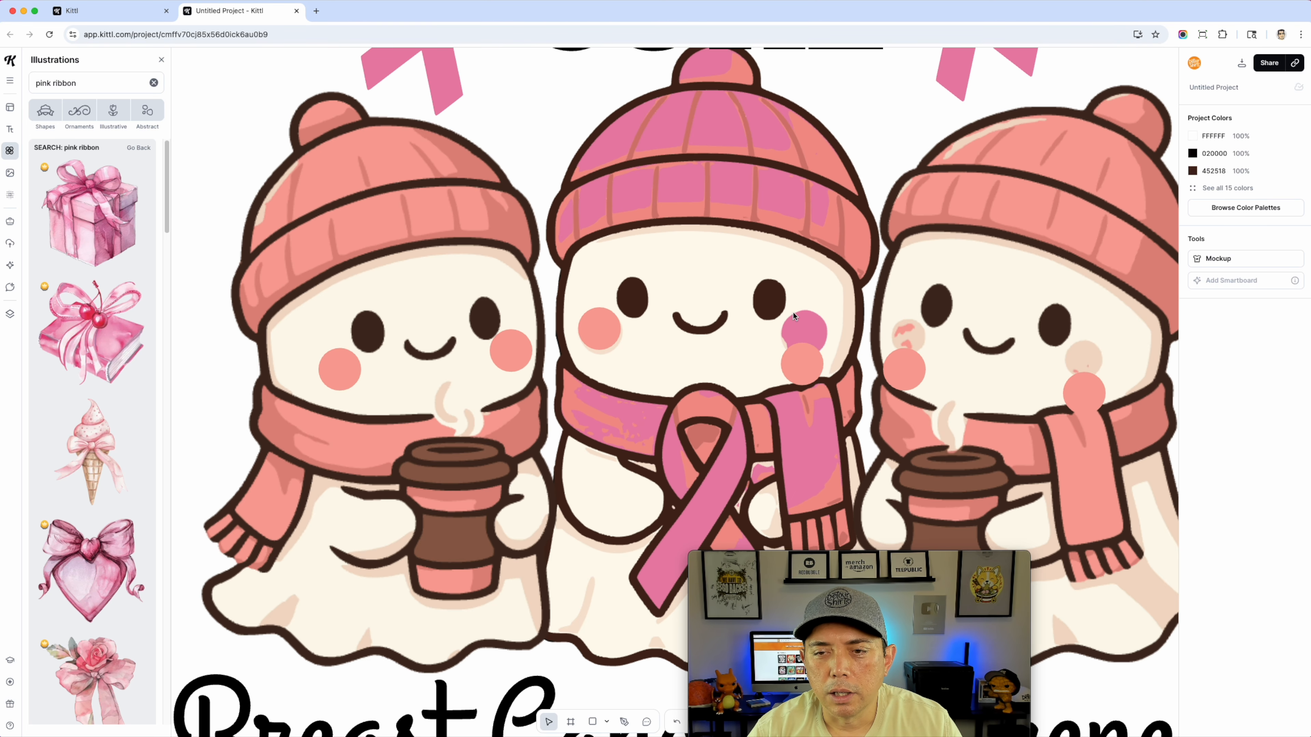
{"action": "scroll", "coordinate": [757, 356], "scroll_direction": "down", "scroll_amount": 10}
{"action": "left_click_drag", "start_coordinate": [812, 367], "coordinate": [779, 345]}
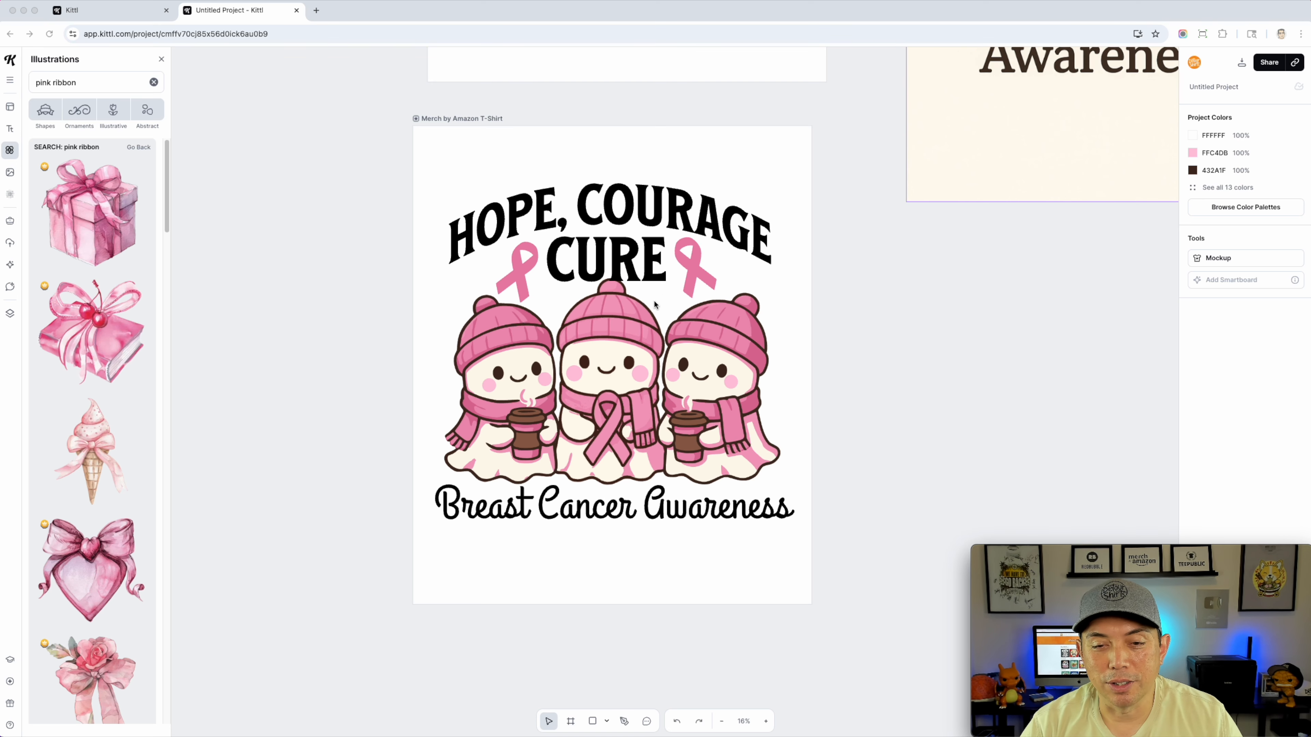
{"action": "scroll", "coordinate": [590, 387], "scroll_direction": "up", "scroll_amount": 1}
{"action": "scroll", "coordinate": [590, 387], "scroll_direction": "down", "scroll_amount": 1}
{"action": "scroll", "coordinate": [590, 387], "scroll_direction": "up", "scroll_amount": 10}
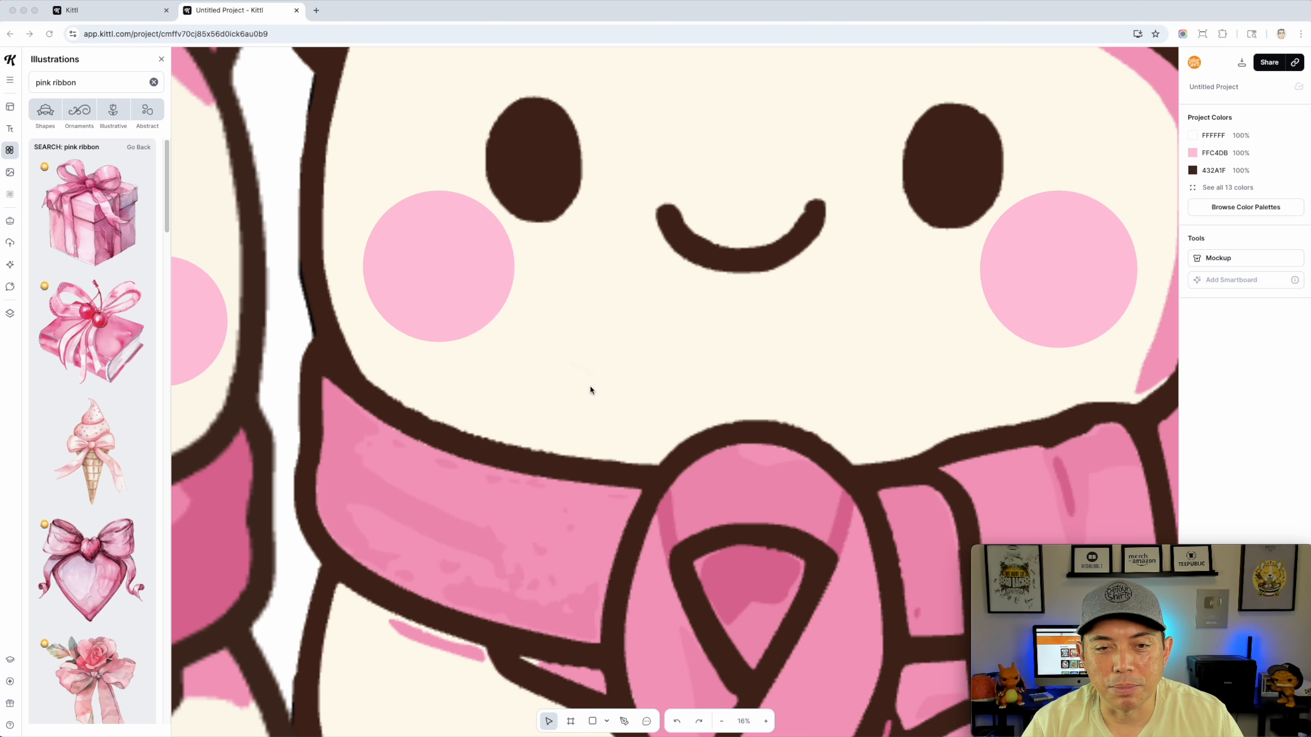
{"action": "scroll", "coordinate": [590, 385], "scroll_direction": "down", "scroll_amount": 10}
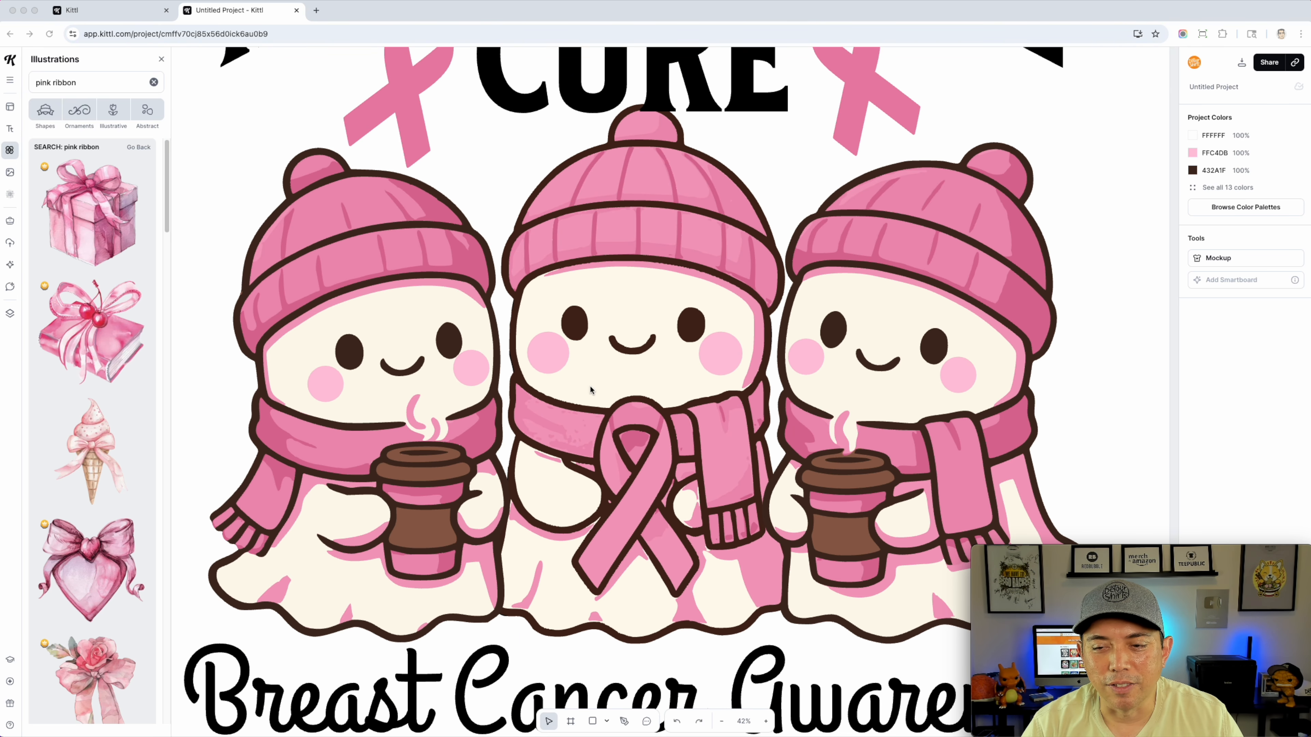
{"action": "scroll", "coordinate": [590, 385], "scroll_direction": "down", "scroll_amount": 5}
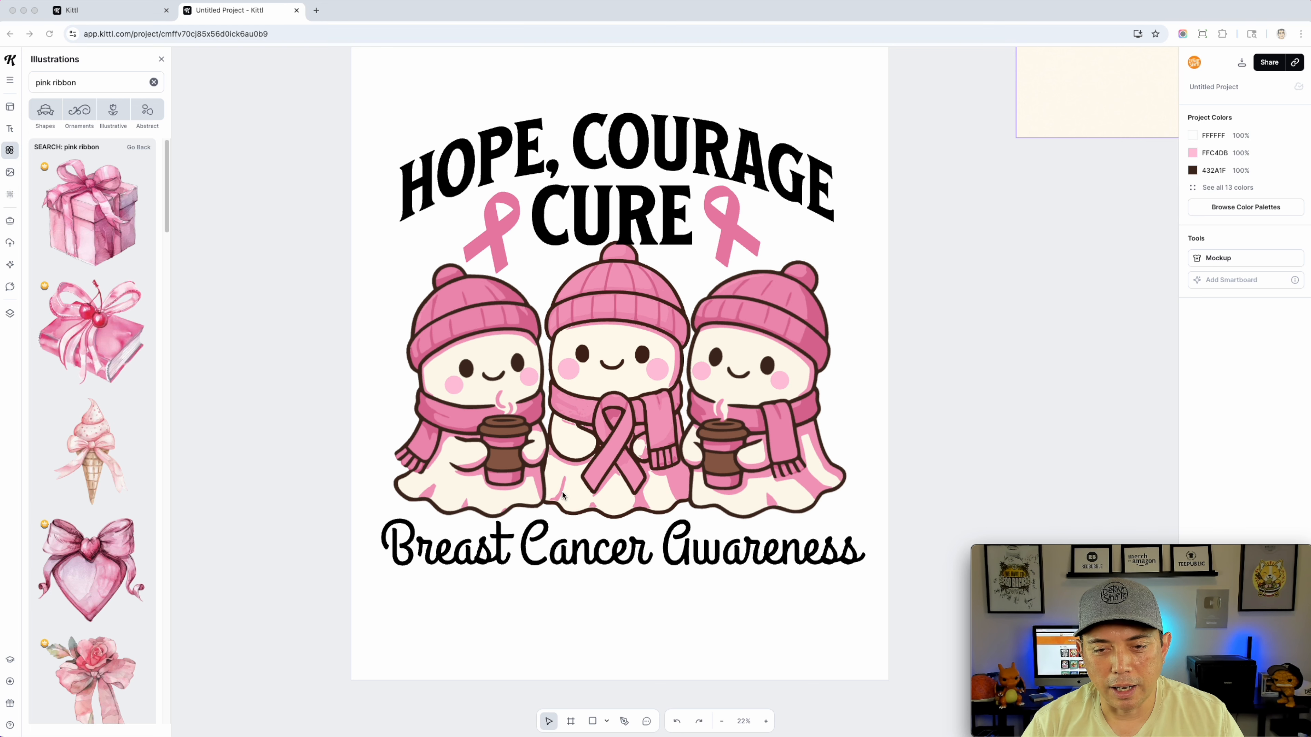
{"action": "left_click", "coordinate": [966, 411]}
{"action": "scroll", "coordinate": [966, 410], "scroll_direction": "down", "scroll_amount": 2}
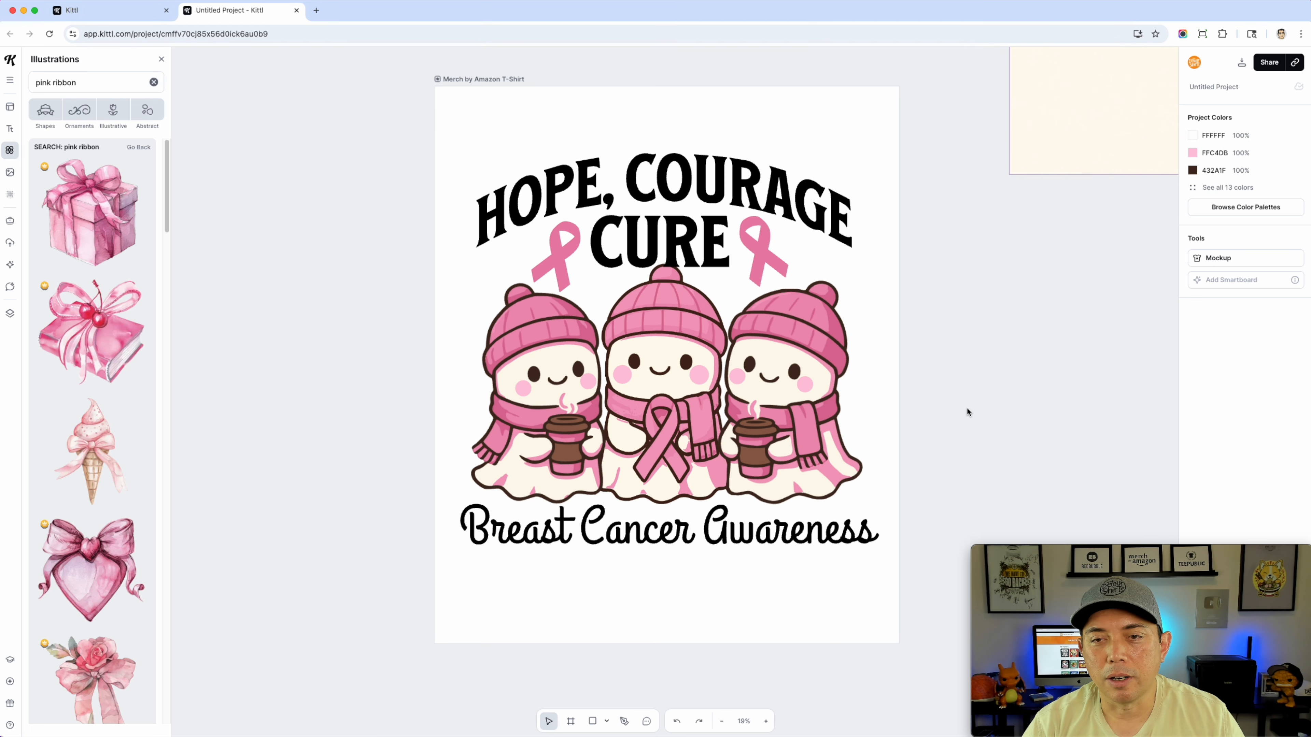
{"action": "scroll", "coordinate": [958, 382], "scroll_direction": "down", "scroll_amount": 1}
{"action": "scroll", "coordinate": [957, 377], "scroll_direction": "down", "scroll_amount": 3}
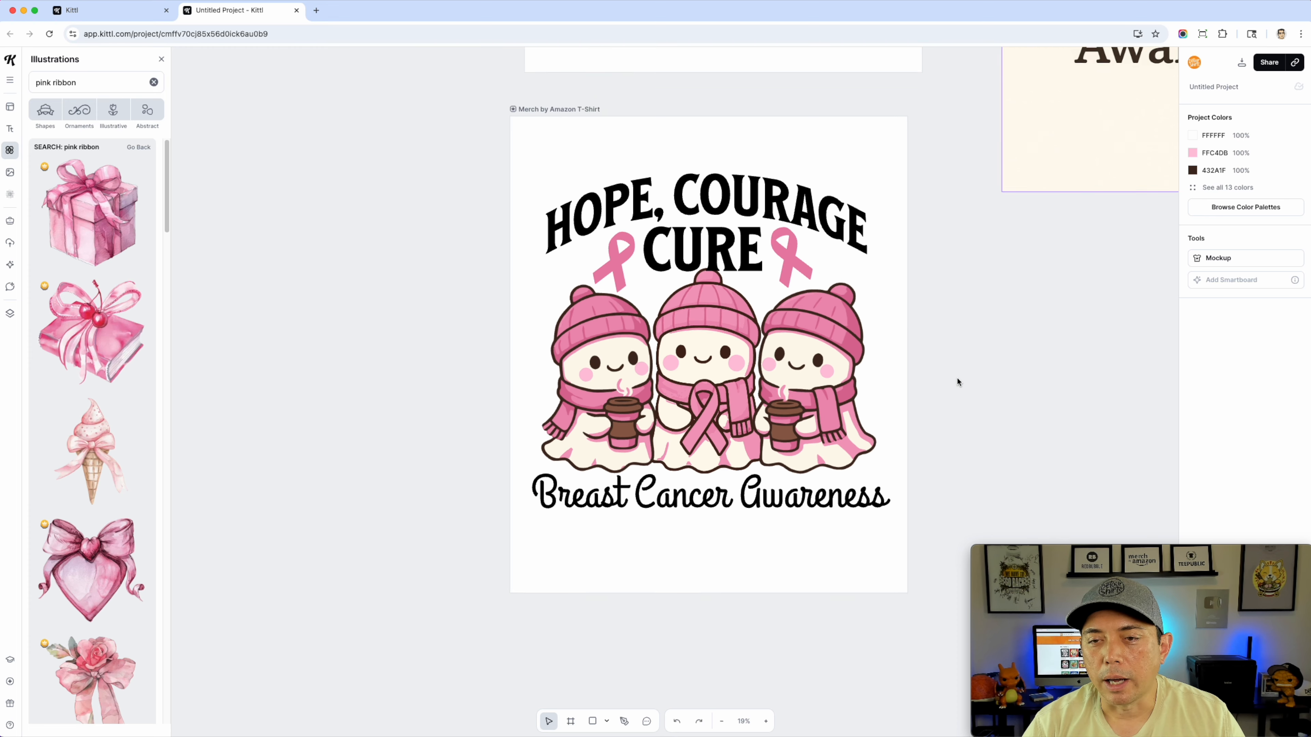
Duplicate the T-shirt artboard and place the two copies side by side
{"action": "left_click", "coordinate": [679, 188]}
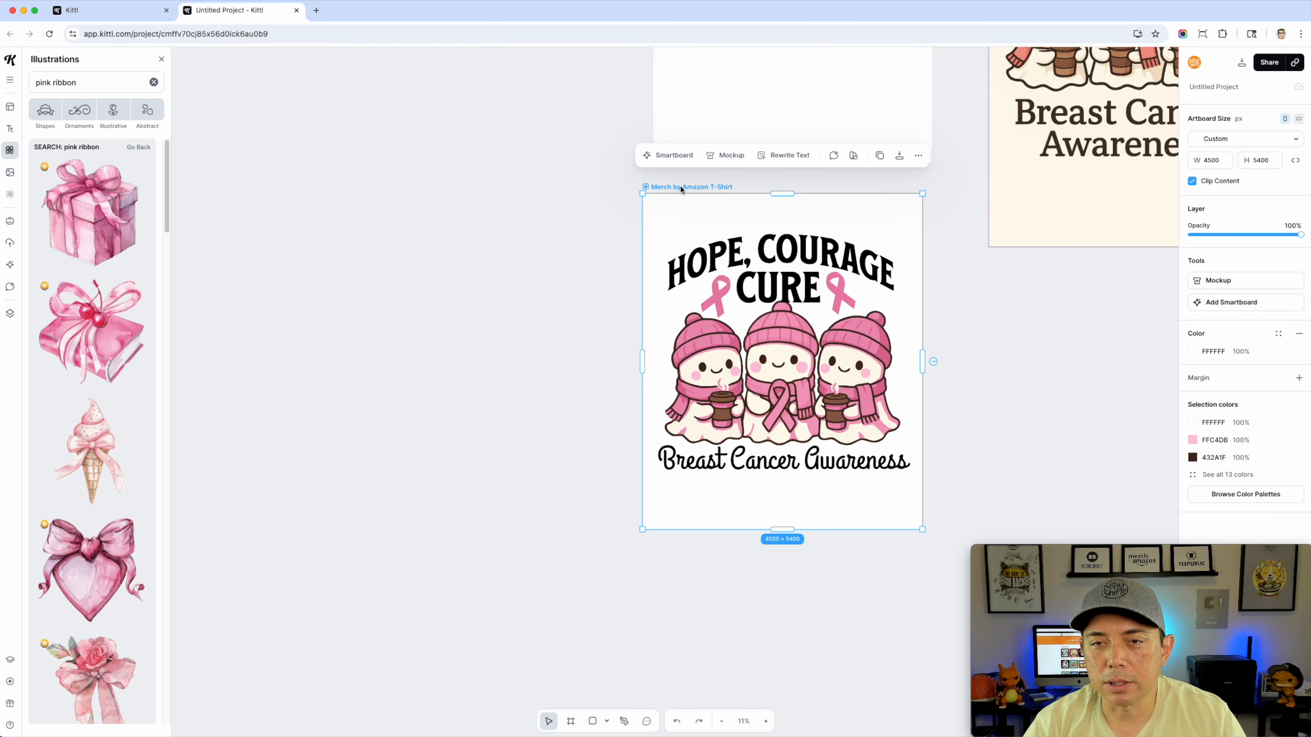
{"action": "left_click_drag", "start_coordinate": [682, 186], "coordinate": [367, 196]}
{"action": "left_click", "coordinate": [371, 188]}
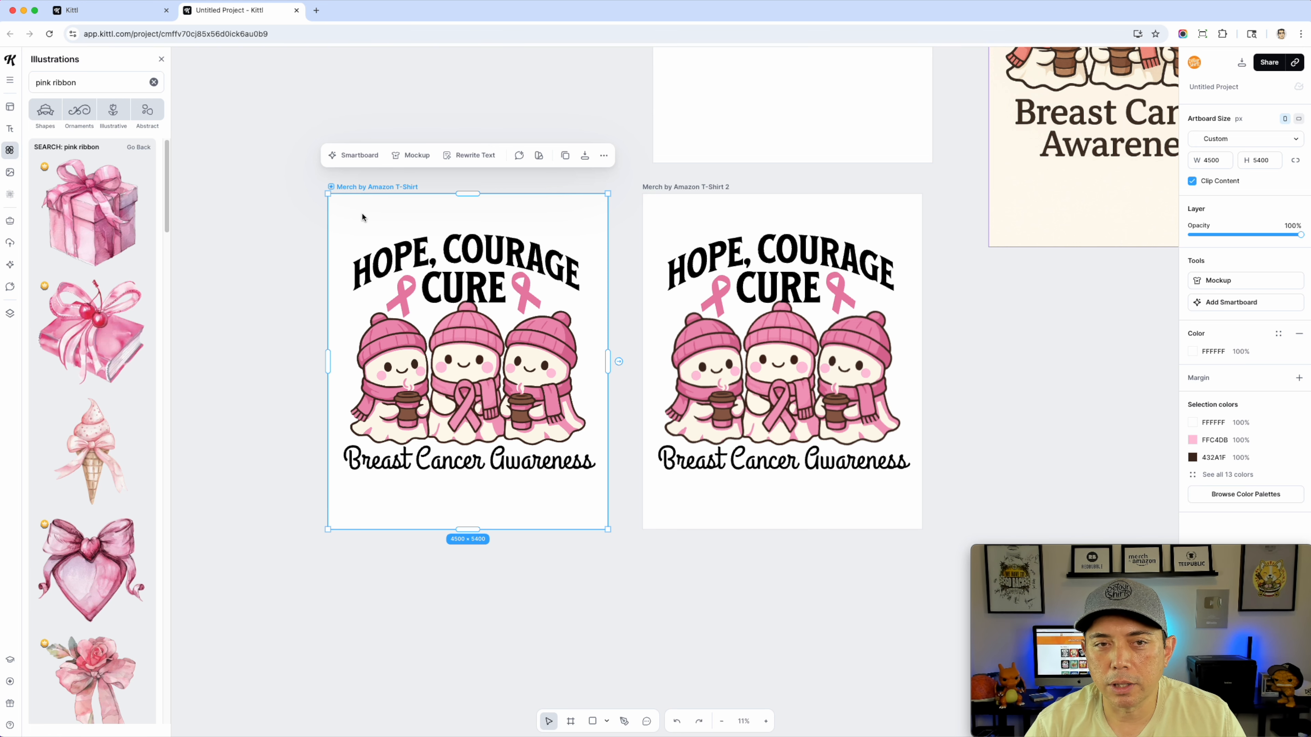
Set the left artboard's background color to dark brown 4F3939
{"action": "left_click", "coordinate": [351, 211]}
{"action": "left_click", "coordinate": [342, 187]}
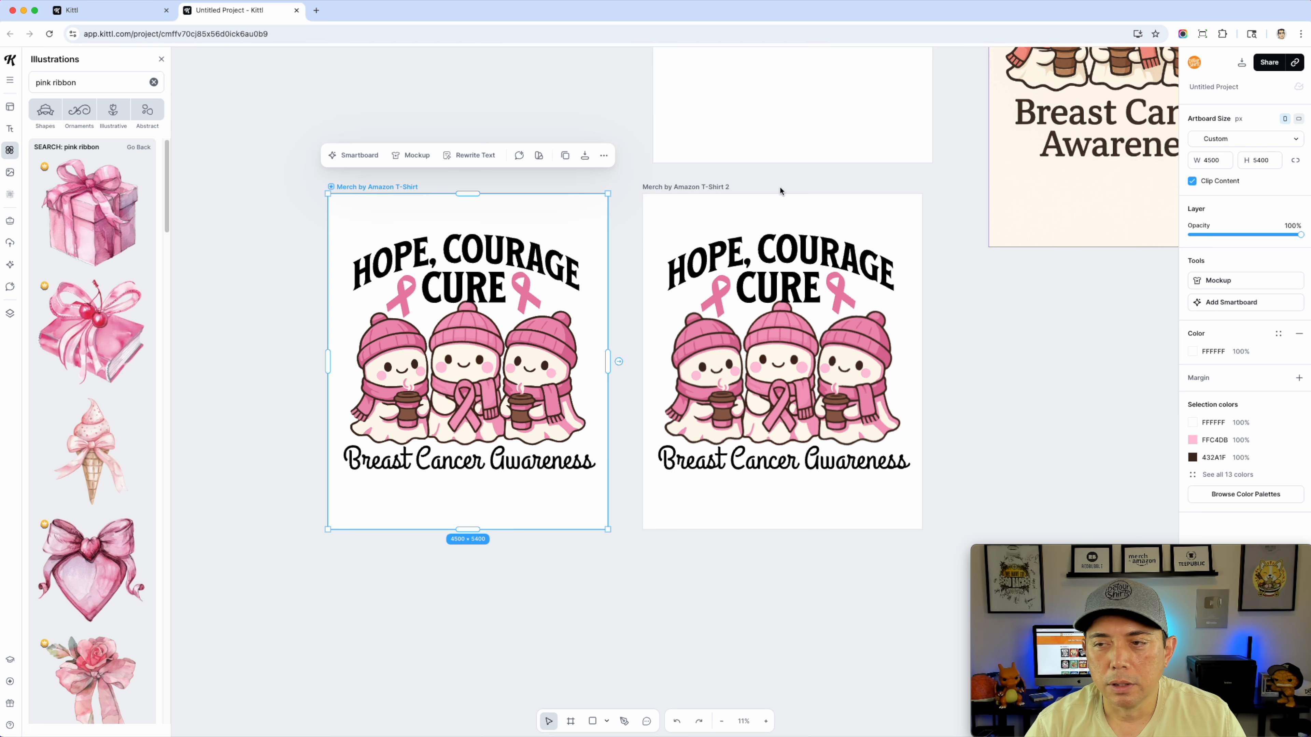
{"action": "left_click", "coordinate": [1192, 351]}
{"action": "left_click", "coordinate": [1103, 419]}
{"action": "left_click_drag", "start_coordinate": [1103, 419], "coordinate": [1073, 452]}
Recolor "HOPE, COURAGE", "CURE" and "Breast Cancer Awareness" on the dark artboard to white
{"action": "left_click", "coordinate": [525, 258]}
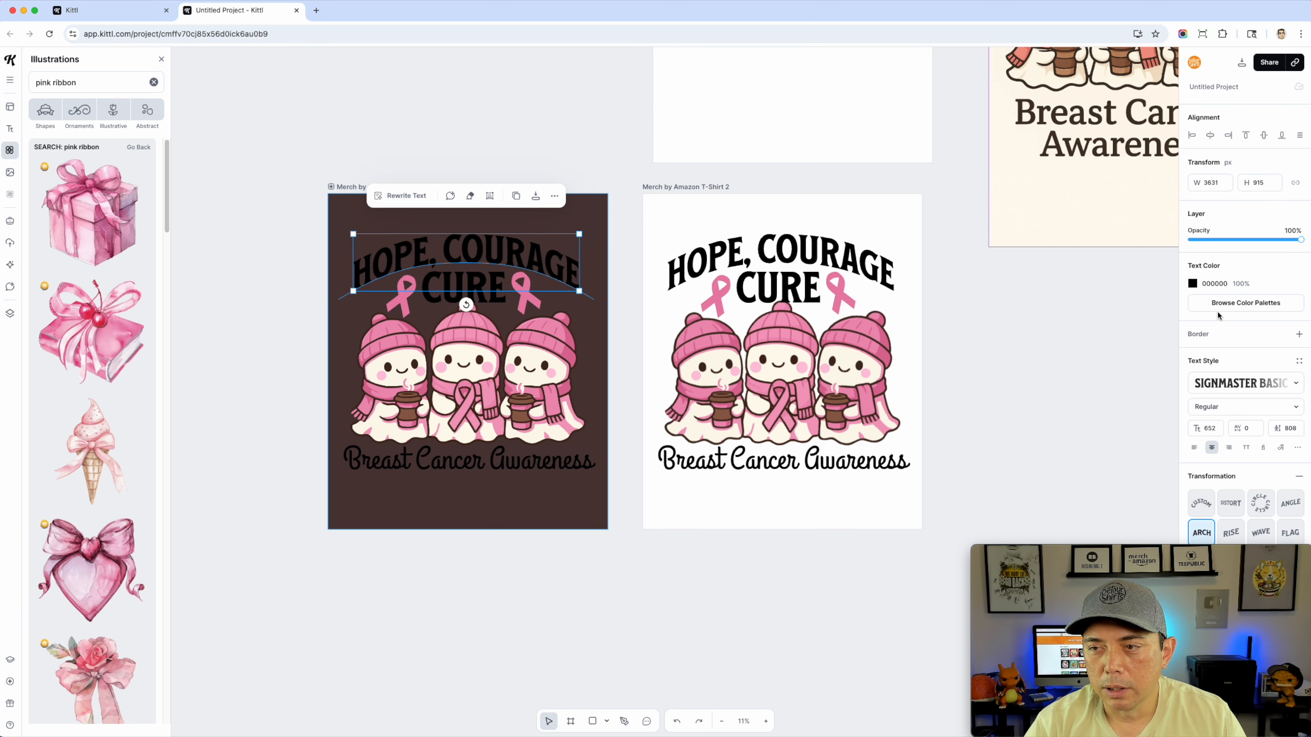
{"action": "left_click", "coordinate": [1192, 283]}
{"action": "left_click_drag", "start_coordinate": [1040, 314], "coordinate": [1010, 293]}
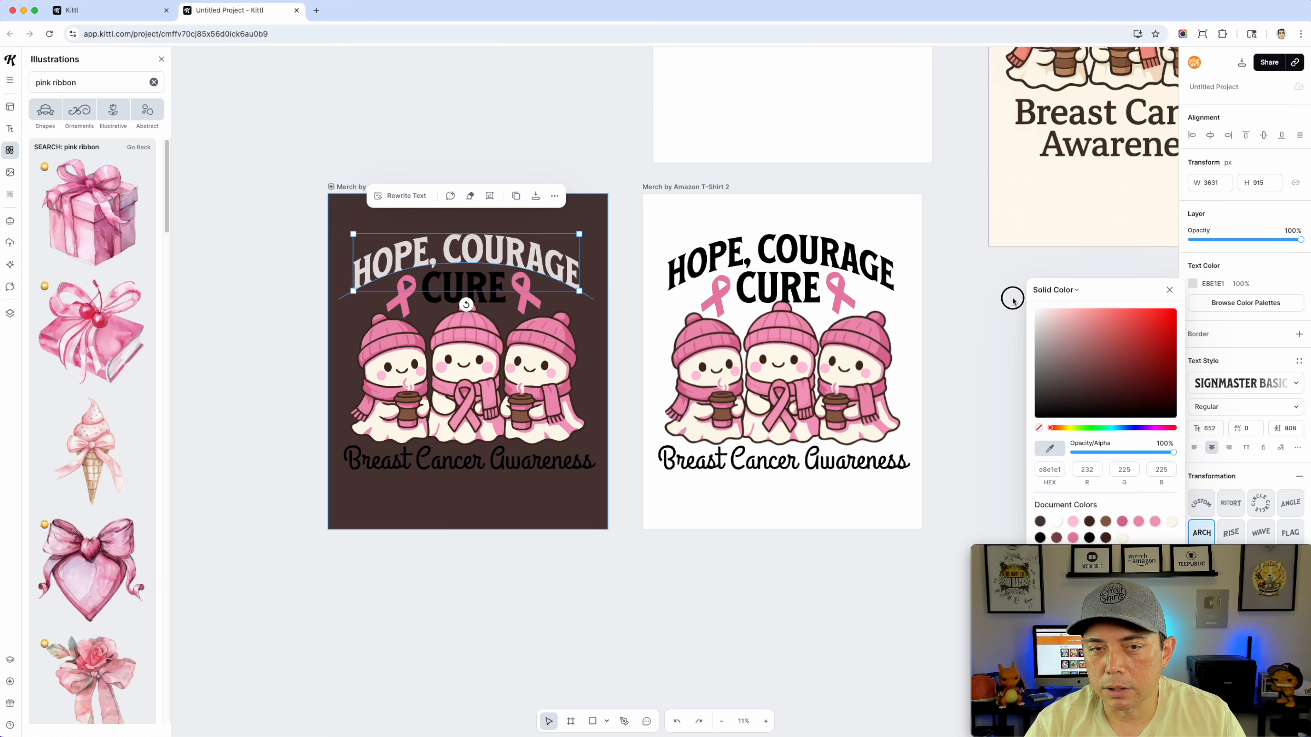
{"action": "left_click", "coordinate": [521, 299]}
{"action": "left_click", "coordinate": [1192, 283]}
{"action": "left_click_drag", "start_coordinate": [1172, 311], "coordinate": [624, 258]}
{"action": "left_click", "coordinate": [525, 466]}
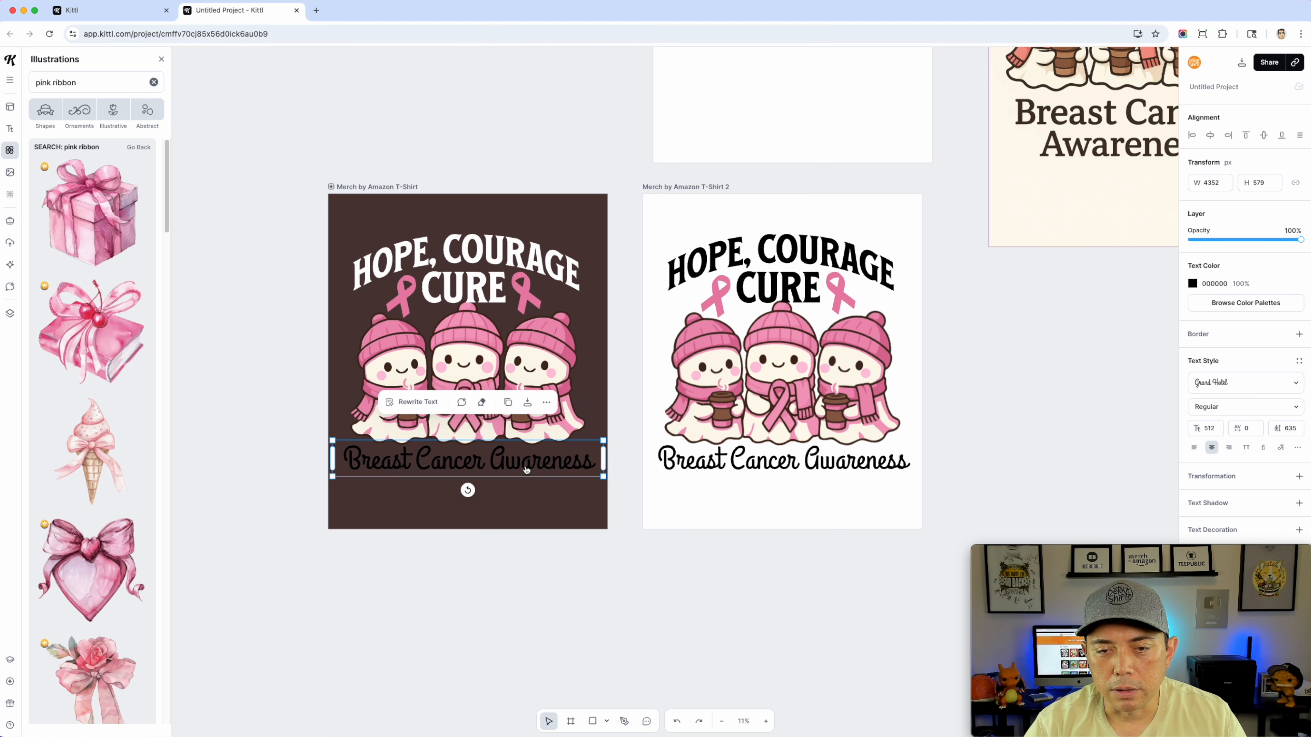
{"action": "left_click", "coordinate": [1192, 283]}
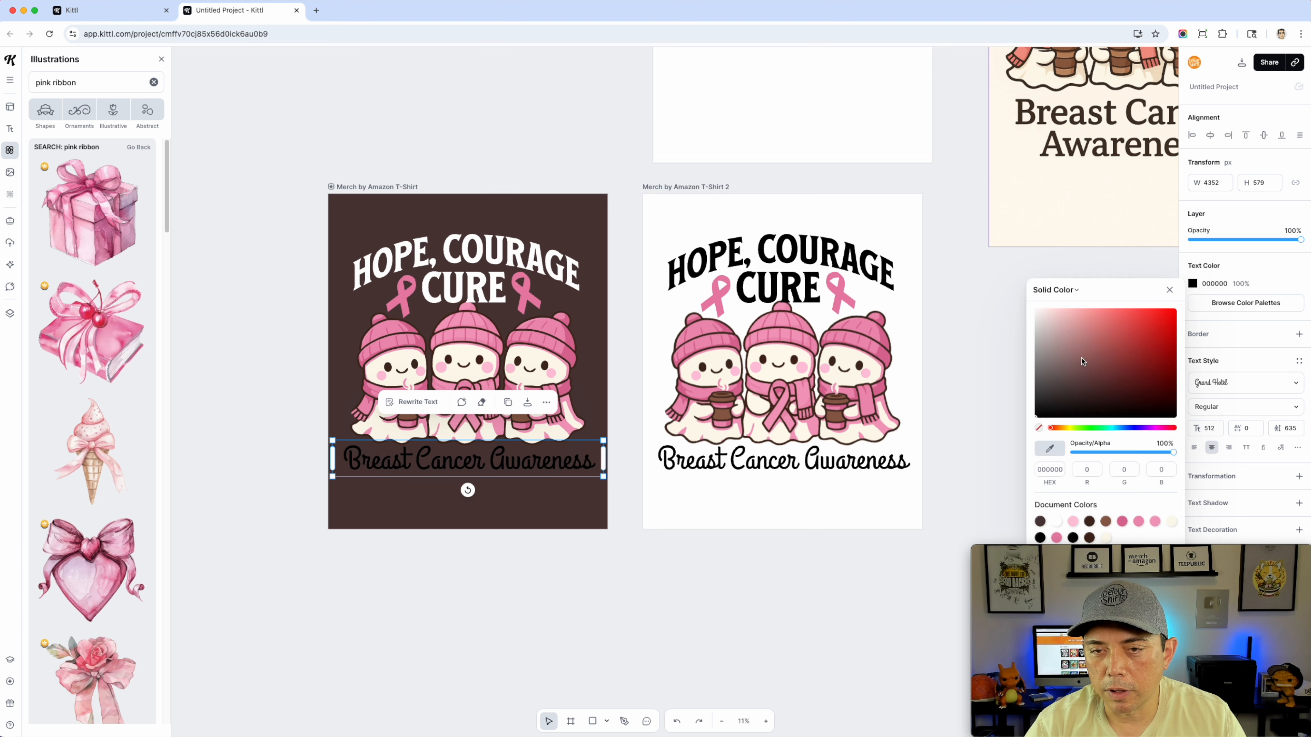
{"action": "left_click_drag", "start_coordinate": [1087, 365], "coordinate": [921, 253]}
Add a white FFFFFF border around the two outer ghosts on the dark artboard and thicken it slightly
{"action": "left_click", "coordinate": [399, 337]}
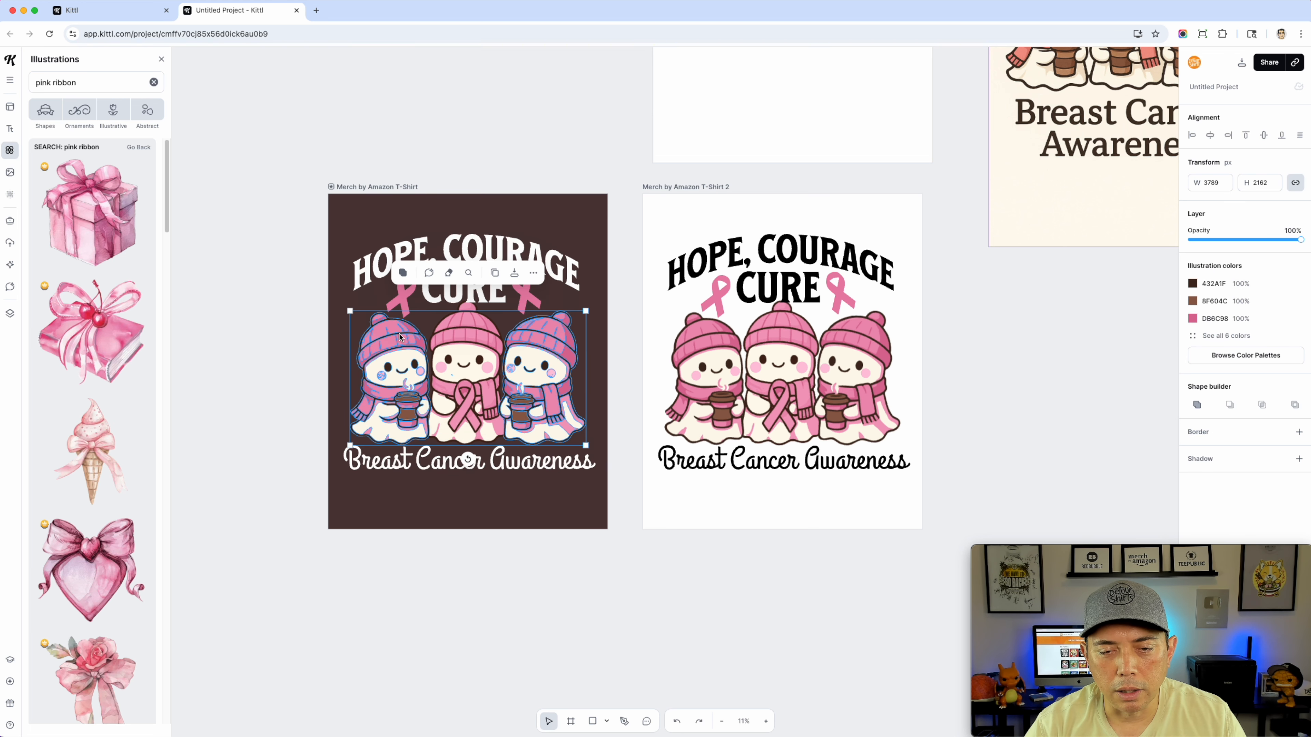
{"action": "left_click", "coordinate": [1194, 434]}
{"action": "left_click", "coordinate": [1192, 450]}
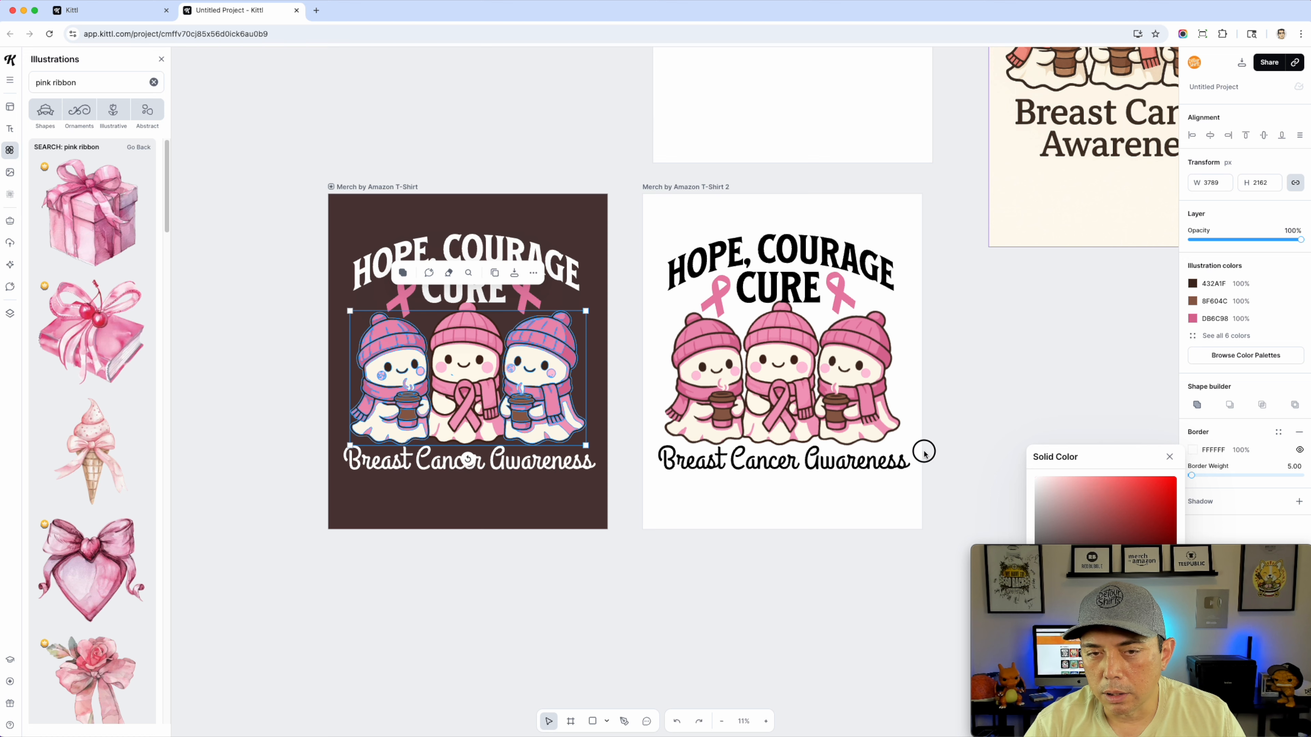
{"action": "left_click_drag", "start_coordinate": [1228, 542], "coordinate": [259, 548]}
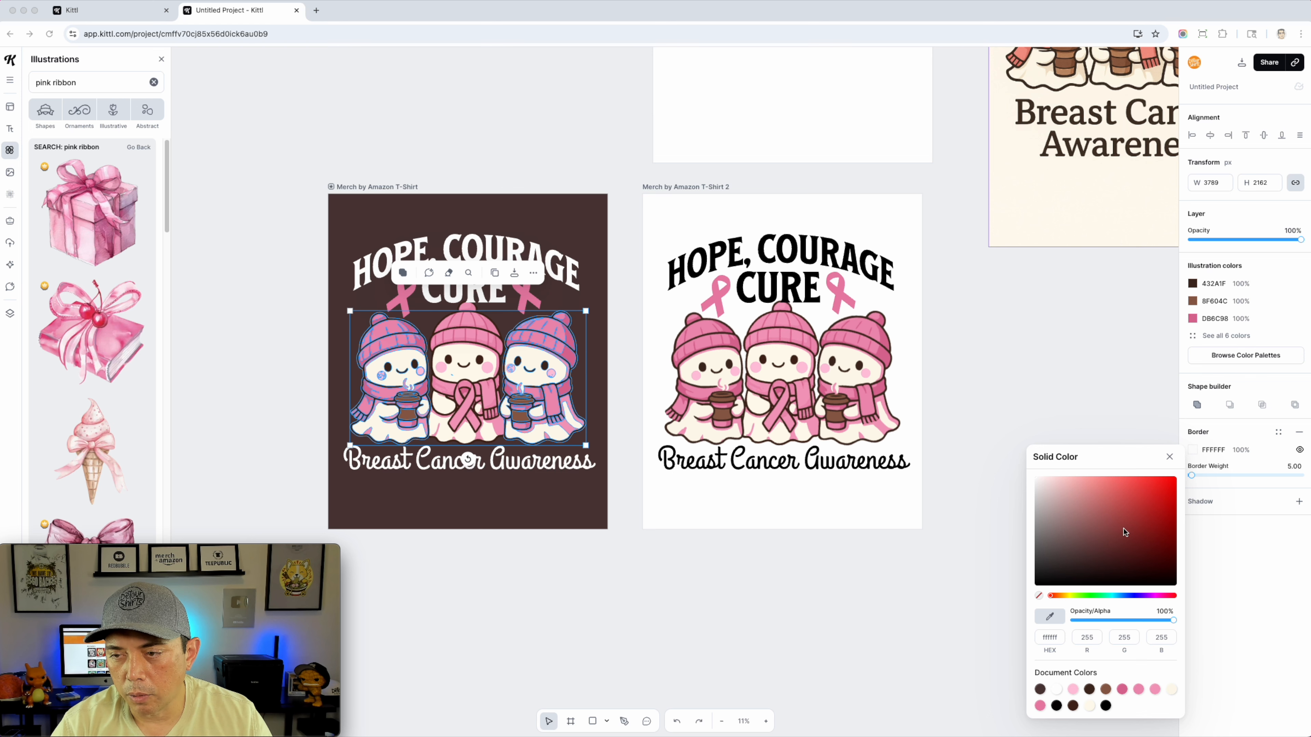
{"action": "left_click", "coordinate": [1206, 483]}
{"action": "left_click_drag", "start_coordinate": [1194, 479], "coordinate": [1196, 475]}
Add a white border to the middle ghost on the dark artboard, thickened to match the outer ghosts
{"action": "left_click", "coordinate": [465, 326]}
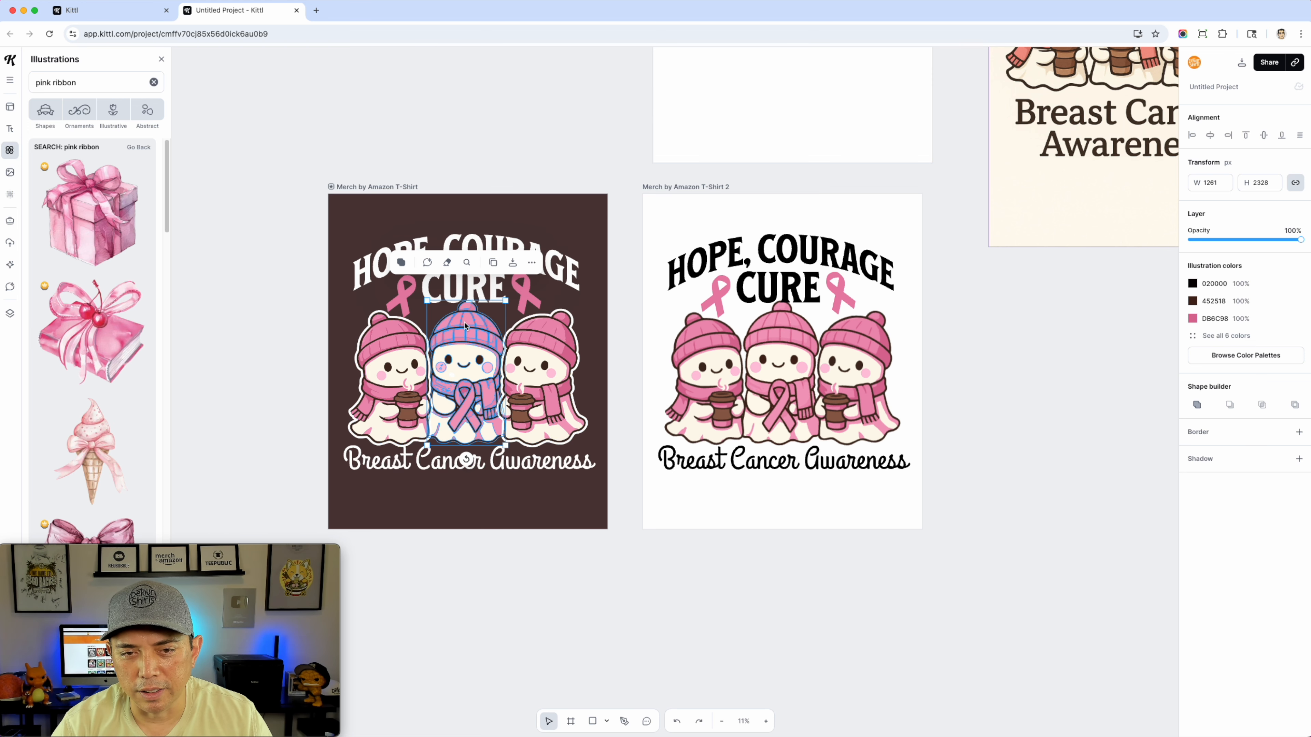
{"action": "left_click", "coordinate": [1191, 436]}
{"action": "left_click", "coordinate": [1193, 450]}
{"action": "left_click_drag", "start_coordinate": [1070, 488], "coordinate": [982, 455]}
{"action": "left_click_drag", "start_coordinate": [1193, 476], "coordinate": [1197, 475]}
{"action": "left_click", "coordinate": [1051, 433]}
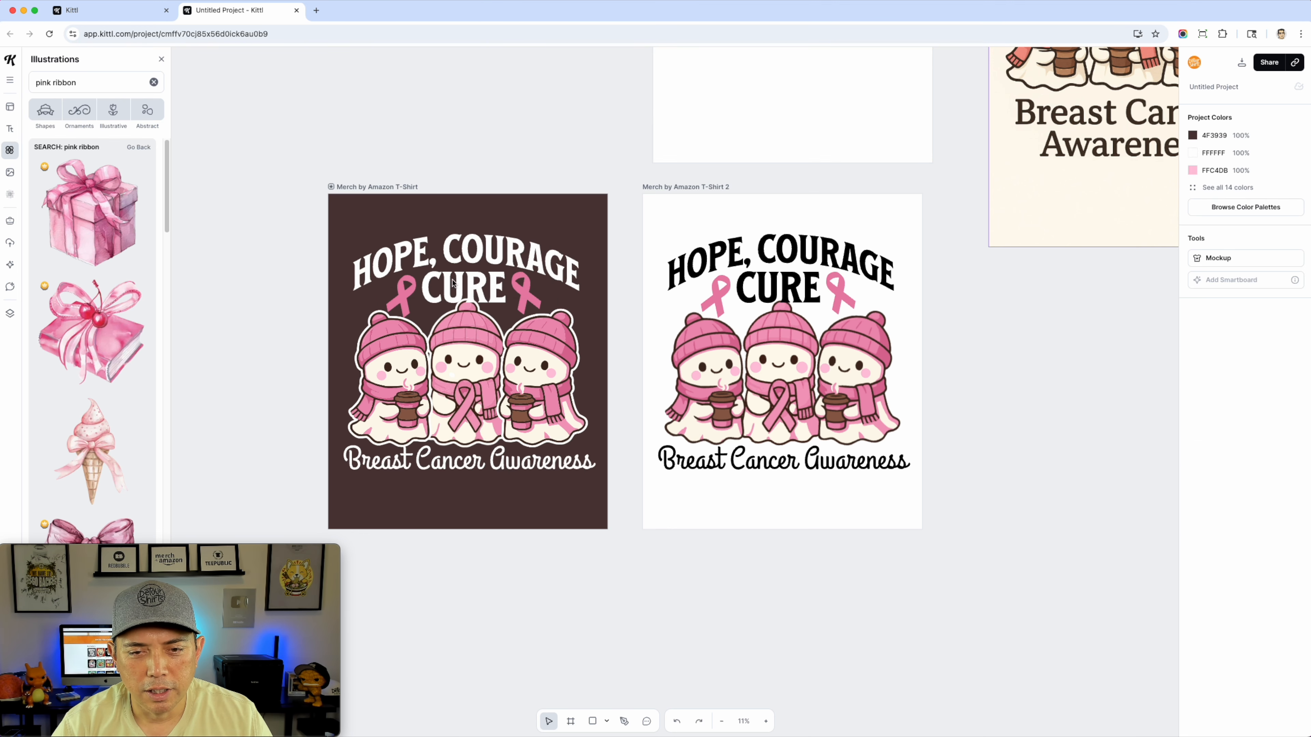
Send the "CURE" text to the back of the layer stack on both the dark and the white artboard
{"action": "scroll", "coordinate": [392, 321], "scroll_direction": "up", "scroll_amount": 5}
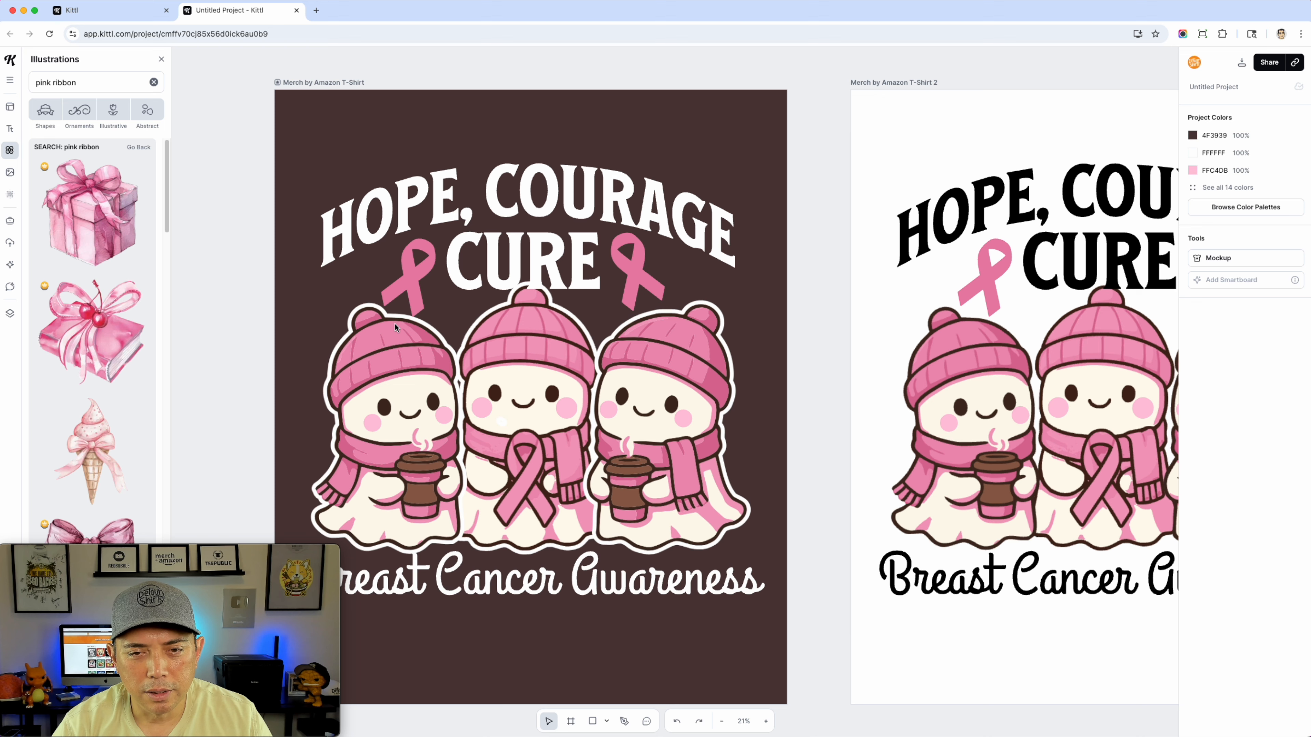
{"action": "left_click", "coordinate": [578, 257]}
{"action": "right_click", "coordinate": [565, 257]}
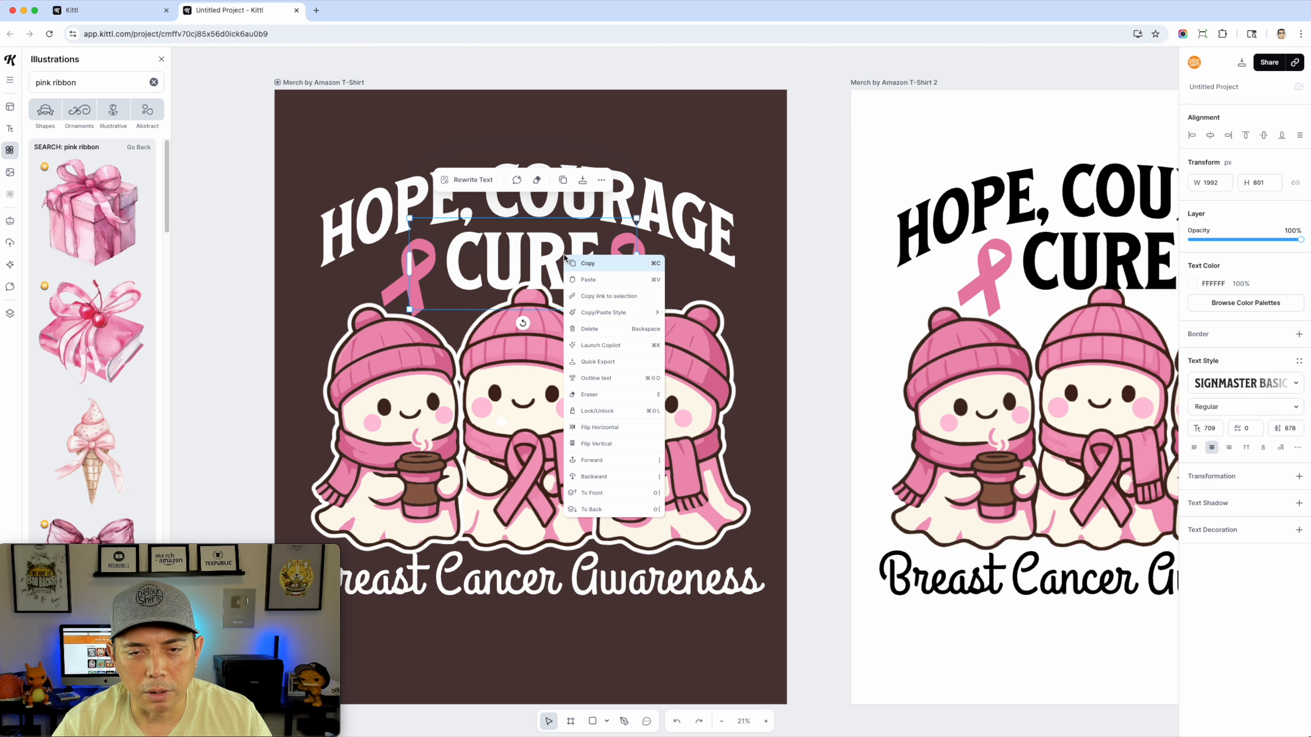
{"action": "left_click", "coordinate": [486, 334]}
{"action": "left_click", "coordinate": [288, 155]}
{"action": "left_click", "coordinate": [1049, 282]}
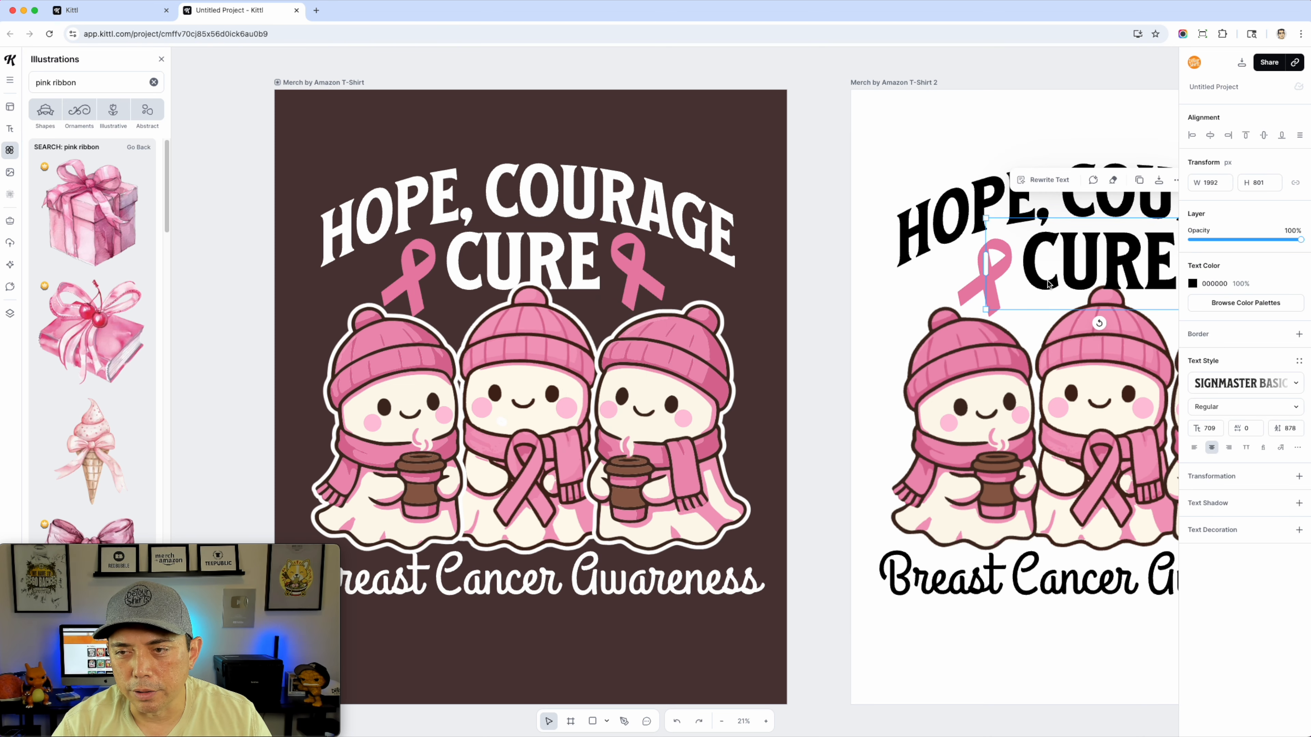
{"action": "right_click", "coordinate": [1048, 282]}
{"action": "left_click", "coordinate": [1076, 536]}
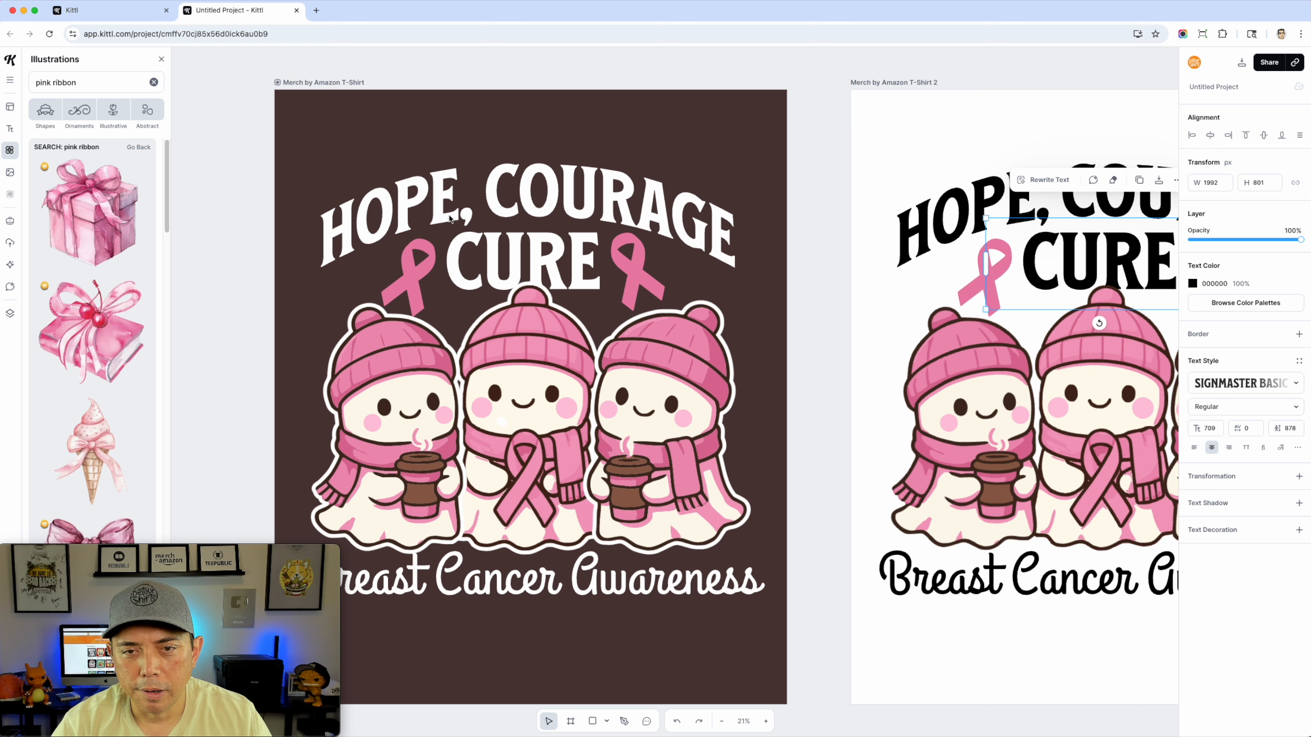
{"action": "left_click", "coordinate": [373, 187]}
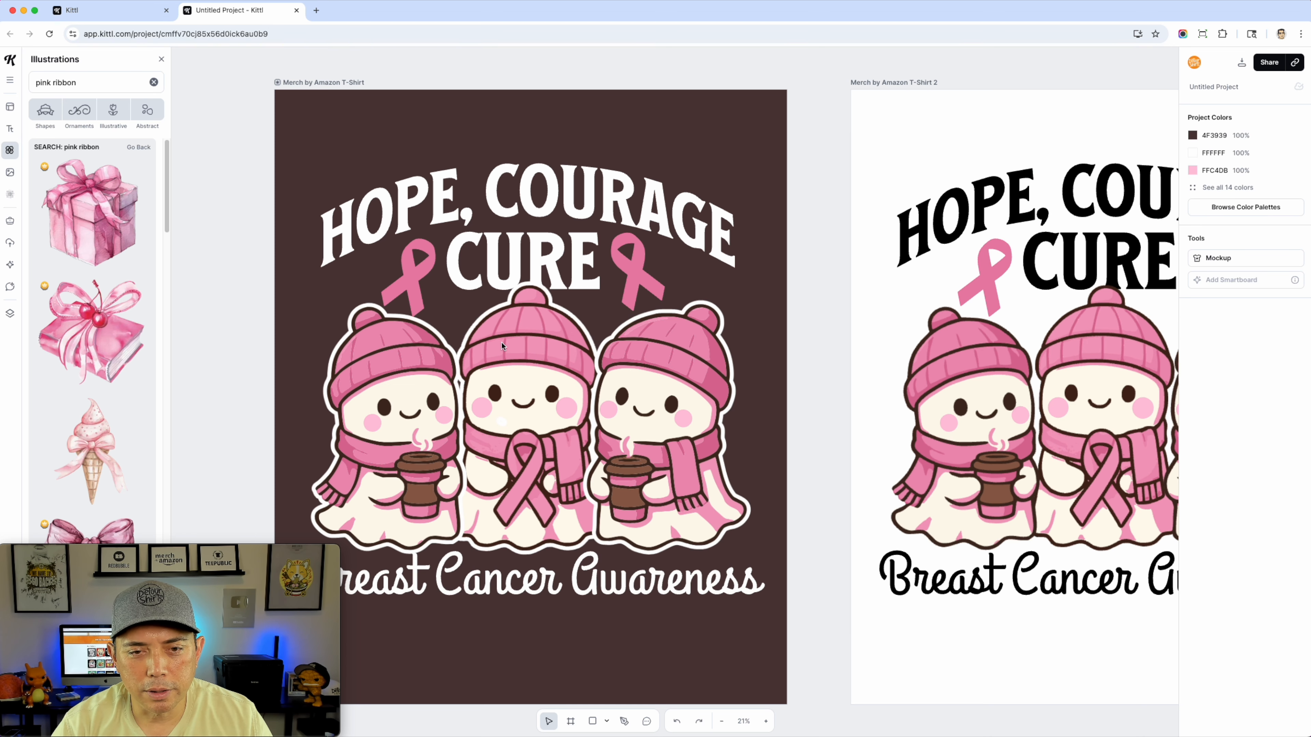
Set the dark artboard's background color to black 000000
{"action": "scroll", "coordinate": [443, 355], "scroll_direction": "down", "scroll_amount": 2}
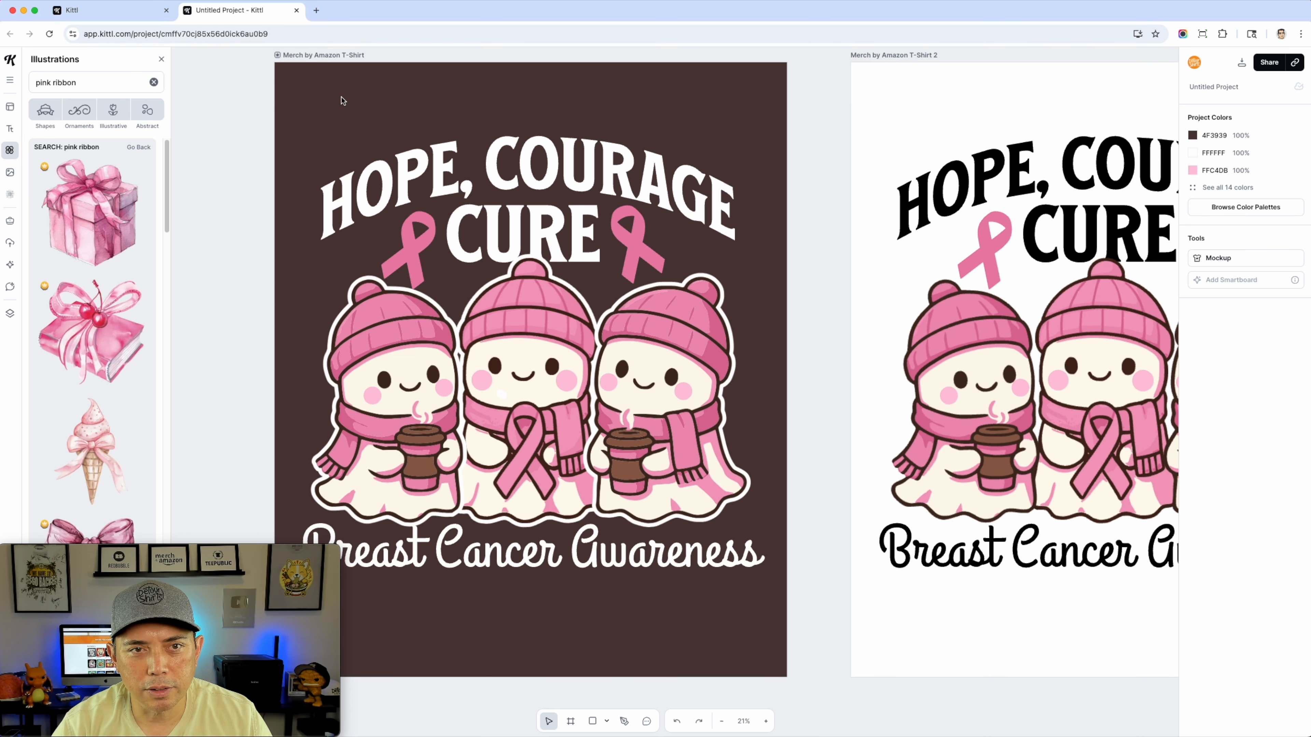
{"action": "left_click", "coordinate": [302, 55]}
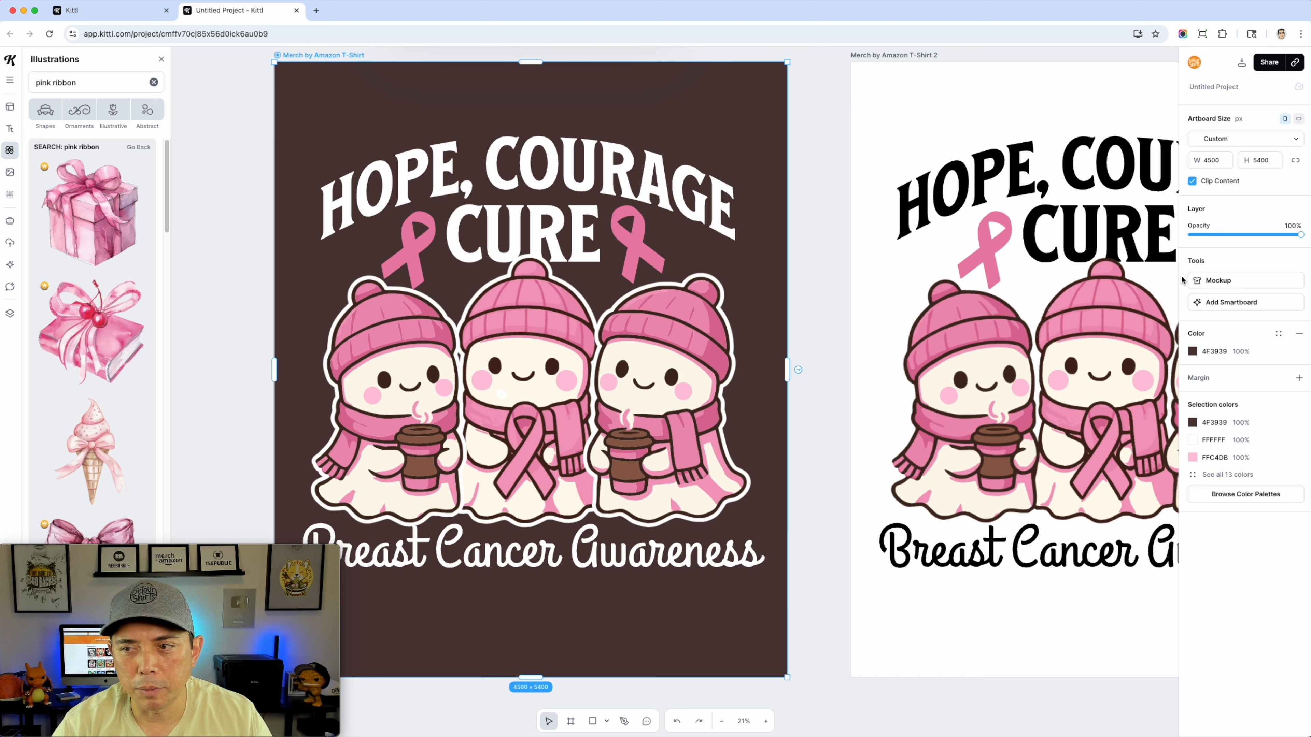
{"action": "left_click", "coordinate": [1192, 351]}
{"action": "left_click_drag", "start_coordinate": [1161, 400], "coordinate": [983, 524]}
Set the background color of the Merch by Amazon T-Shirt 2 artboard to light pink F6D8D8
{"action": "left_click", "coordinate": [868, 55]}
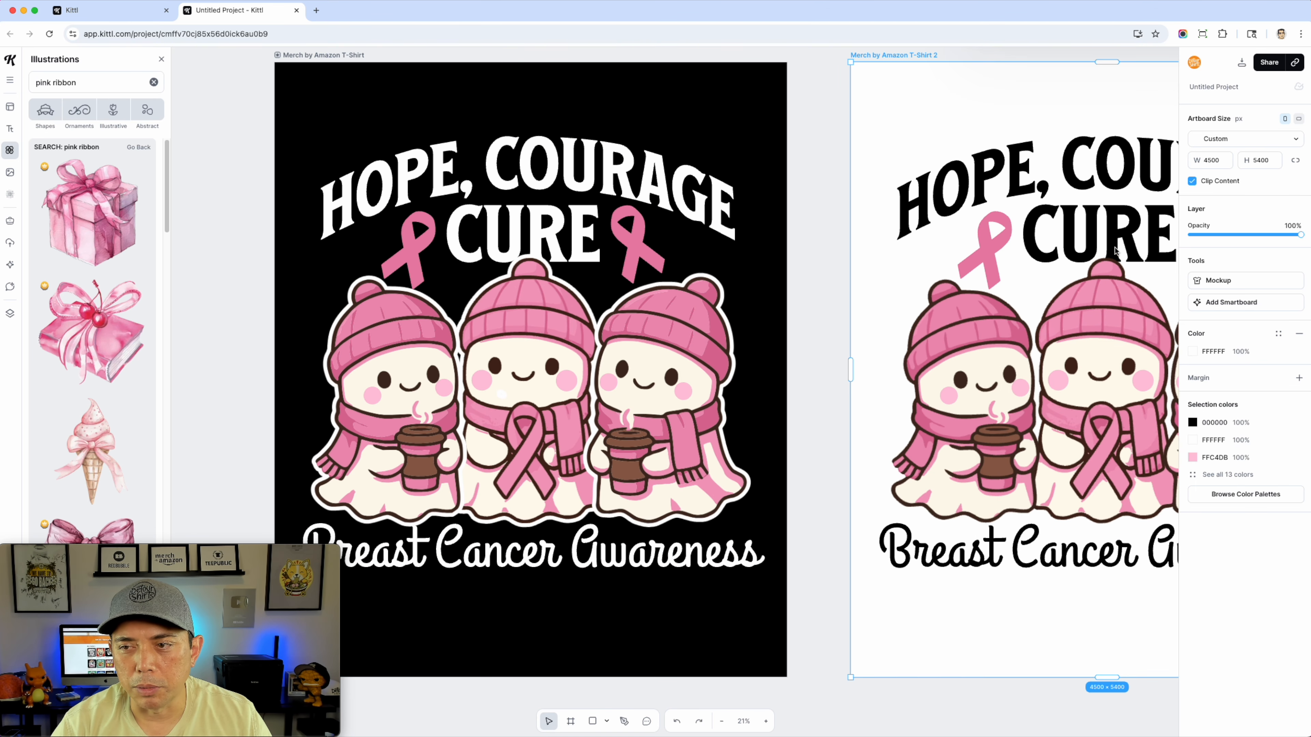
{"action": "left_click", "coordinate": [1192, 352]}
{"action": "left_click_drag", "start_coordinate": [1082, 447], "coordinate": [1053, 381]}
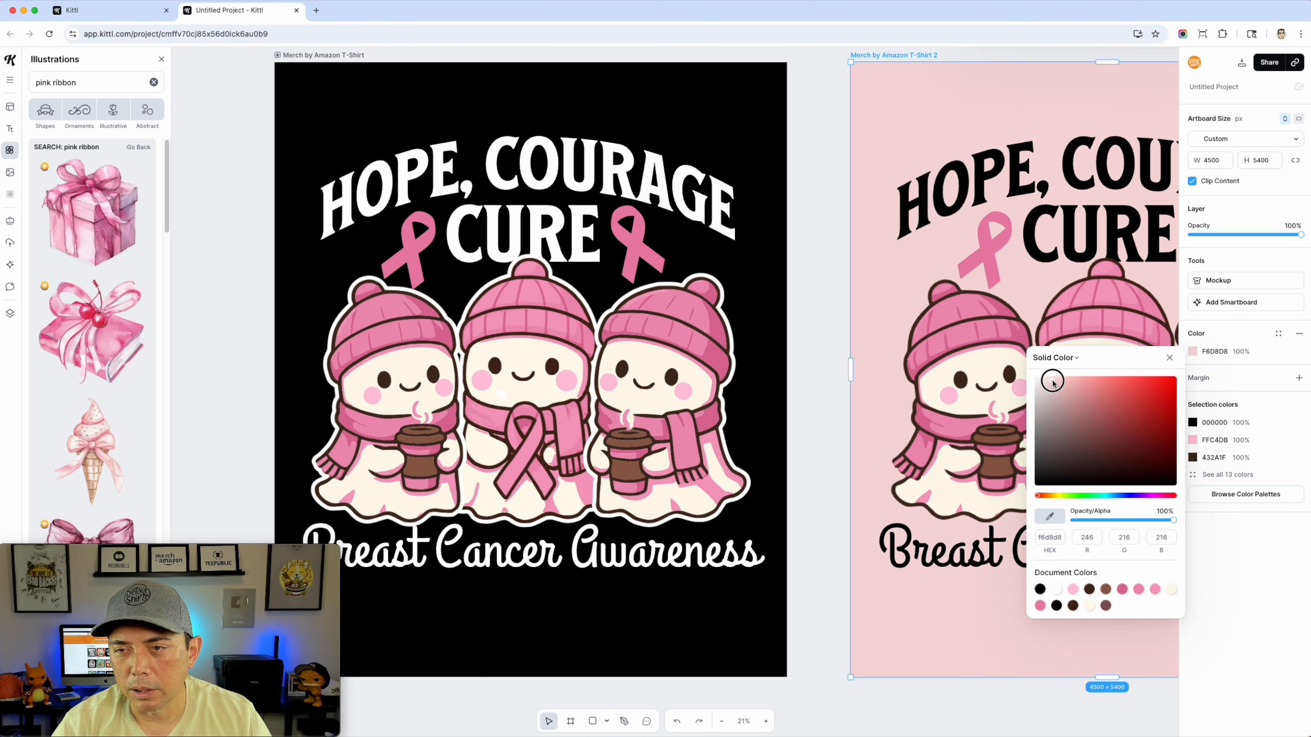
{"action": "left_click", "coordinate": [812, 318]}
{"action": "scroll", "coordinate": [864, 362], "scroll_direction": "down", "scroll_amount": 5}
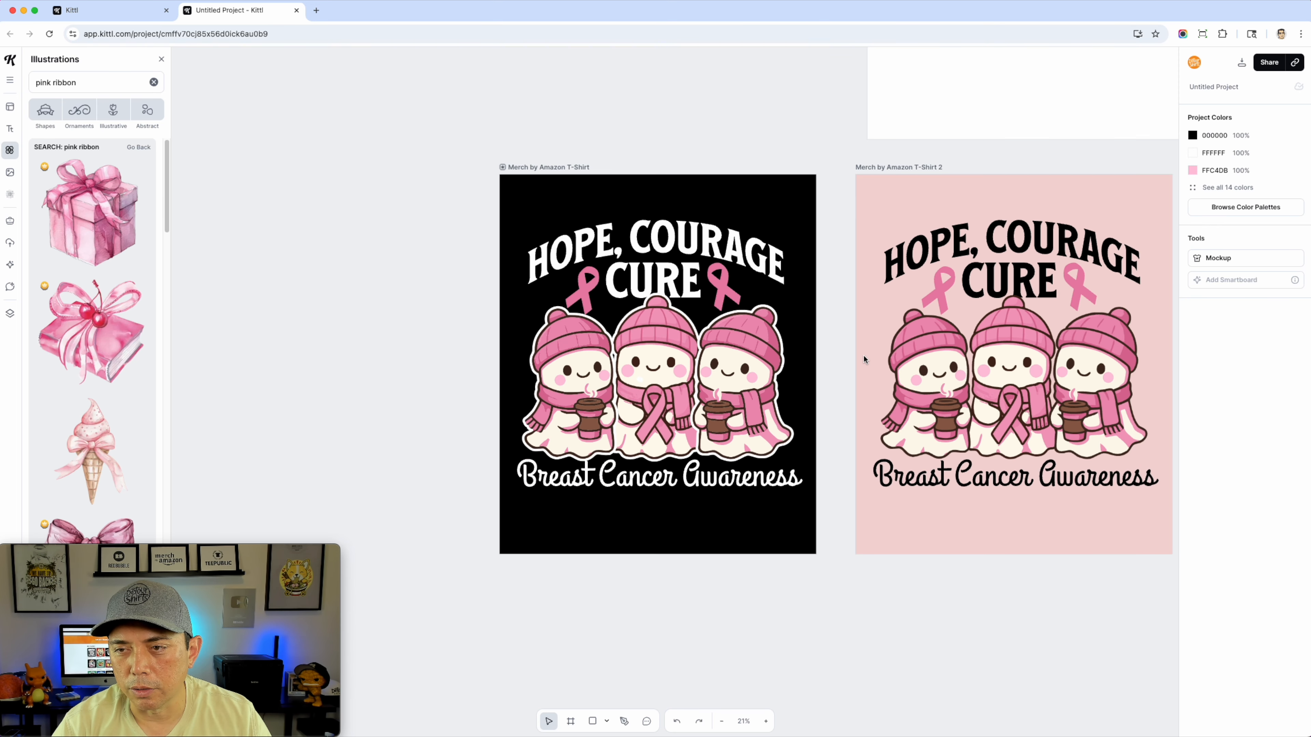
{"action": "scroll", "coordinate": [983, 571], "scroll_direction": "right", "scroll_amount": 4}
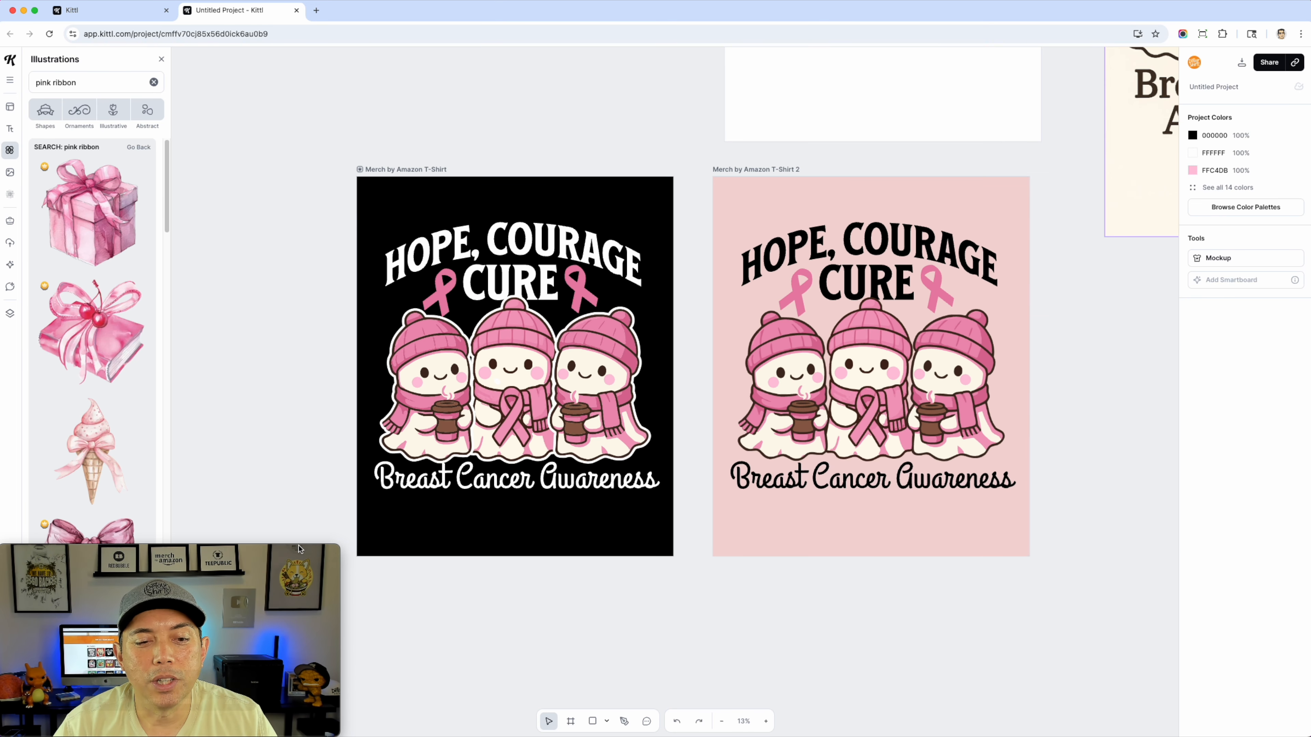
Review the AI chat history, from the pumpkin spice latte prompt through the ghost and slogan requests to the pink ribbon
{"action": "left_click_drag", "start_coordinate": [301, 550], "coordinate": [1274, 549]}
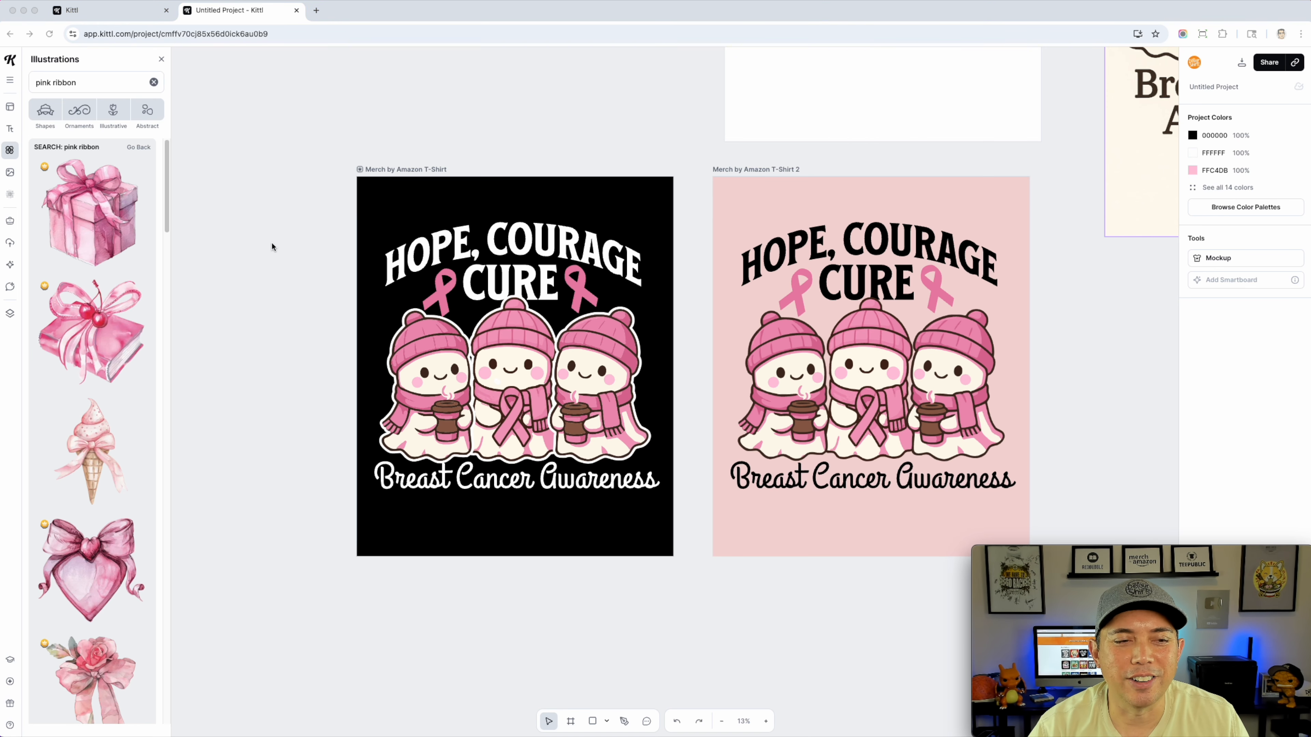
{"action": "left_click", "coordinate": [11, 288]}
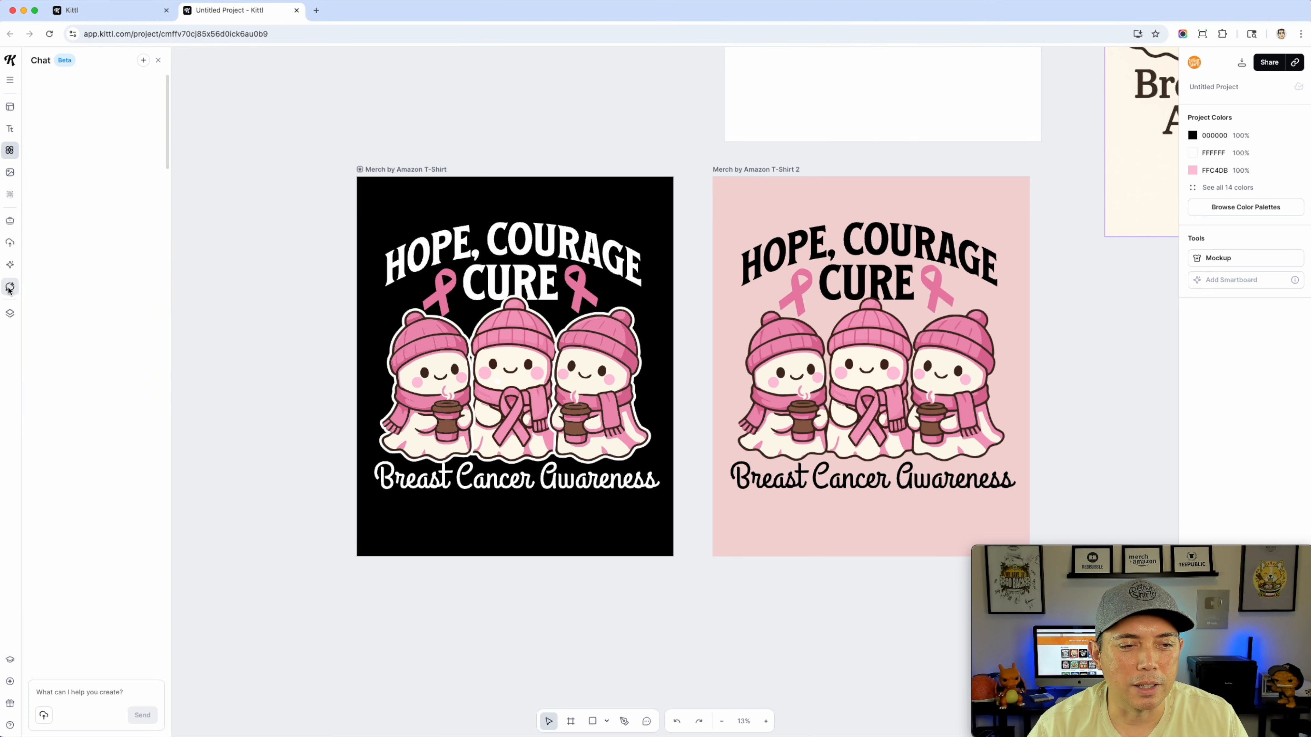
{"action": "scroll", "coordinate": [97, 378], "scroll_direction": "down", "scroll_amount": 20}
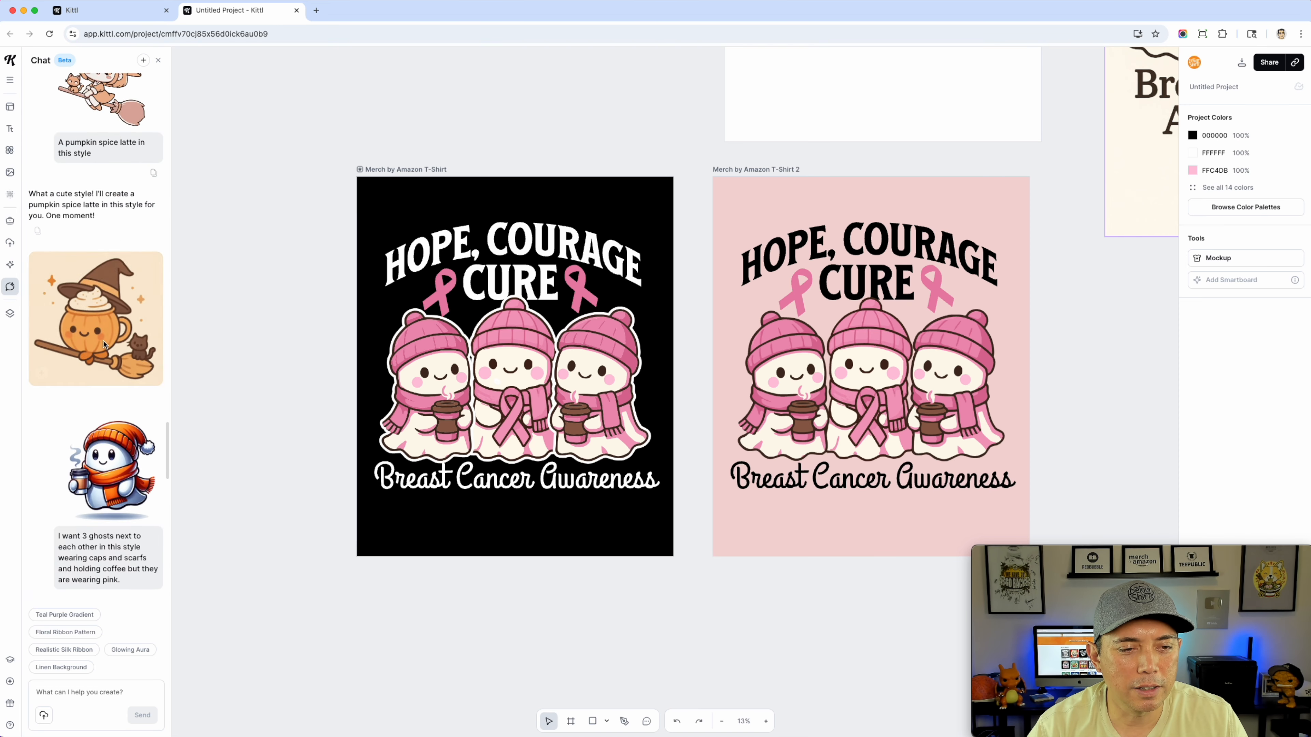
{"action": "scroll", "coordinate": [117, 395], "scroll_direction": "up", "scroll_amount": 15}
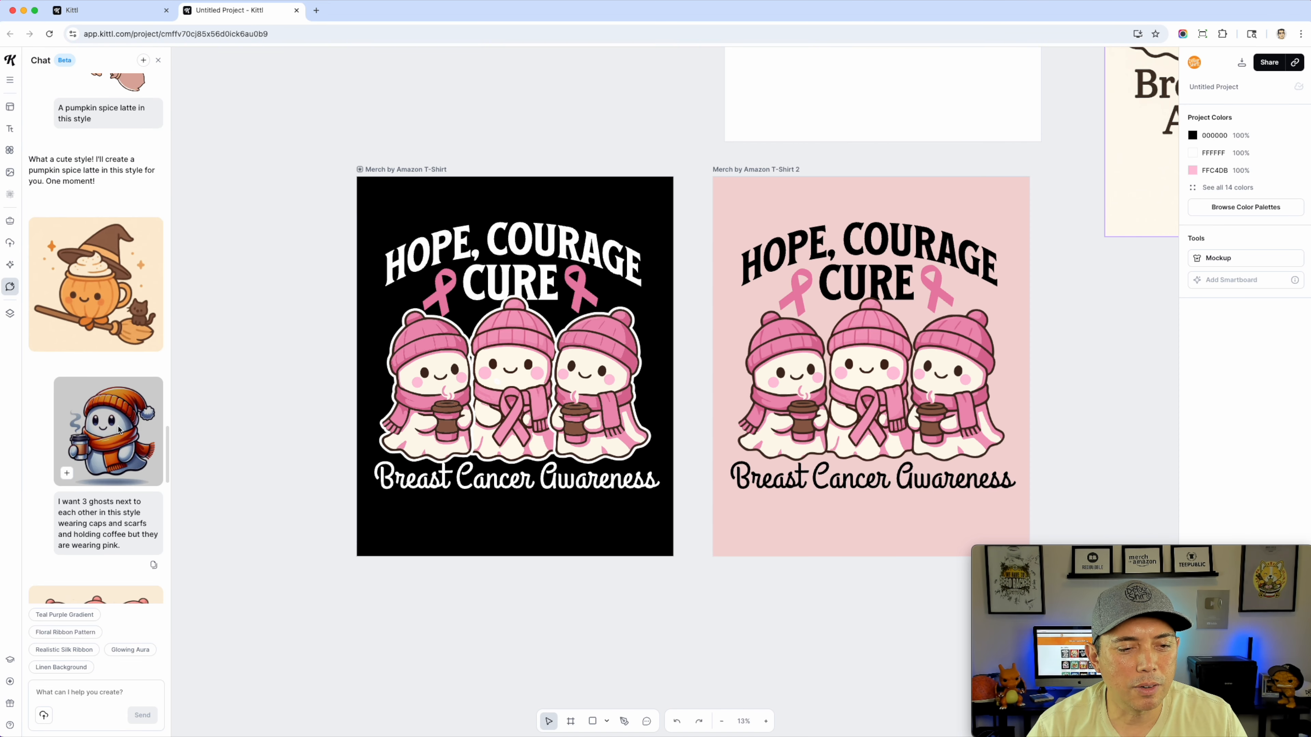
{"action": "scroll", "coordinate": [118, 422], "scroll_direction": "down", "scroll_amount": 5}
{"action": "scroll", "coordinate": [122, 420], "scroll_direction": "down", "scroll_amount": 10}
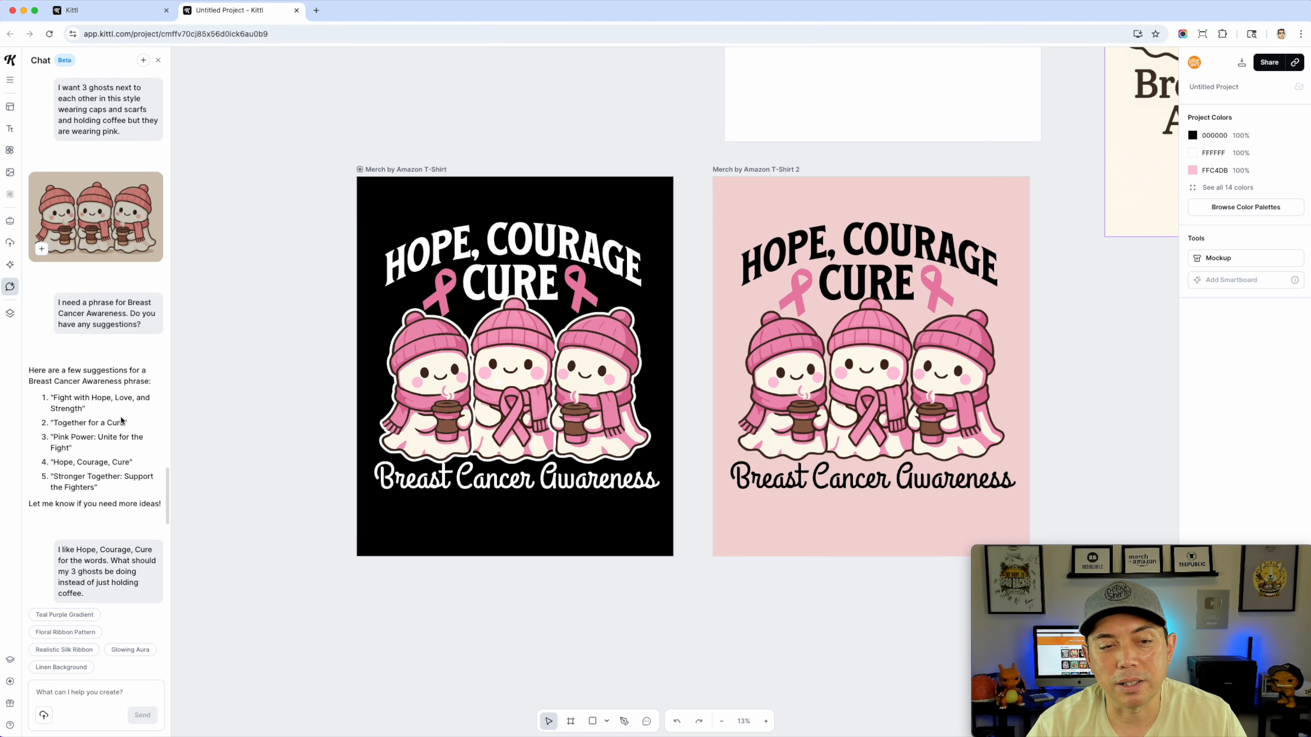
{"action": "scroll", "coordinate": [93, 295], "scroll_direction": "down", "scroll_amount": 10}
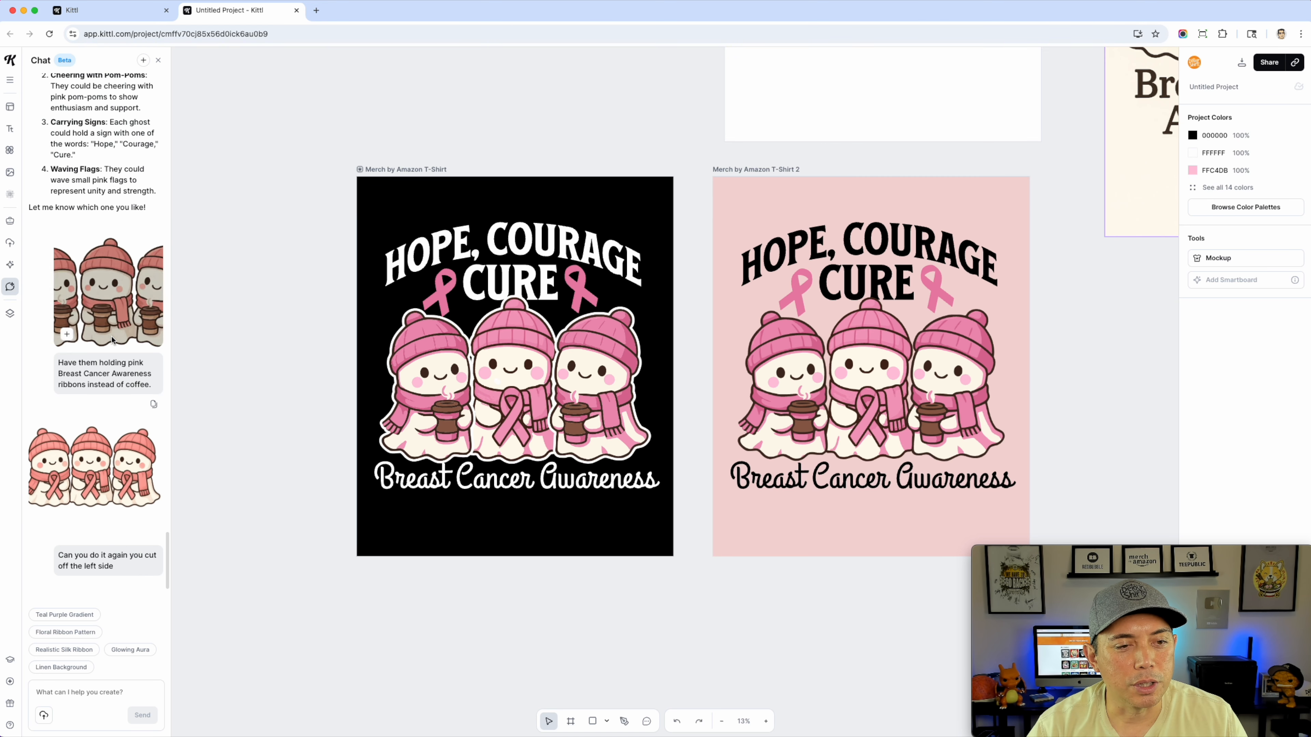
{"action": "scroll", "coordinate": [98, 380], "scroll_direction": "up", "scroll_amount": 3}
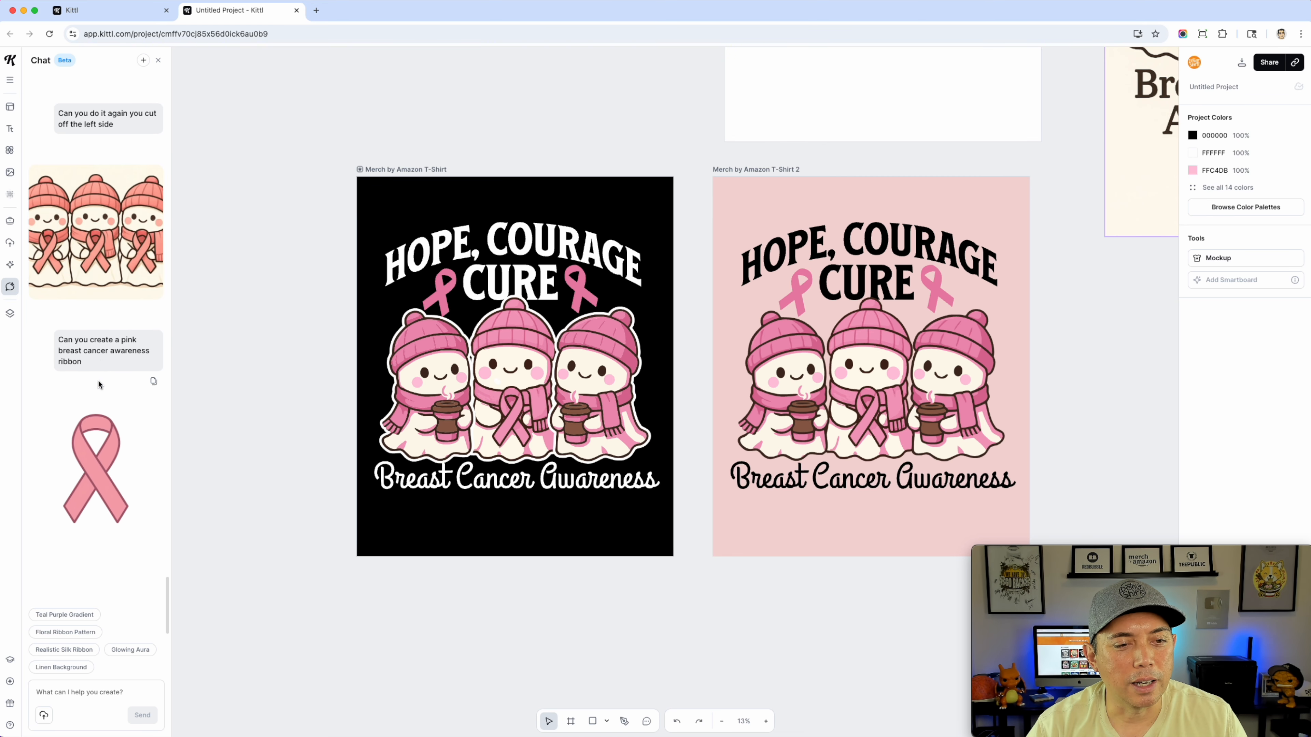
{"action": "scroll", "coordinate": [98, 380], "scroll_direction": "down", "scroll_amount": 4}
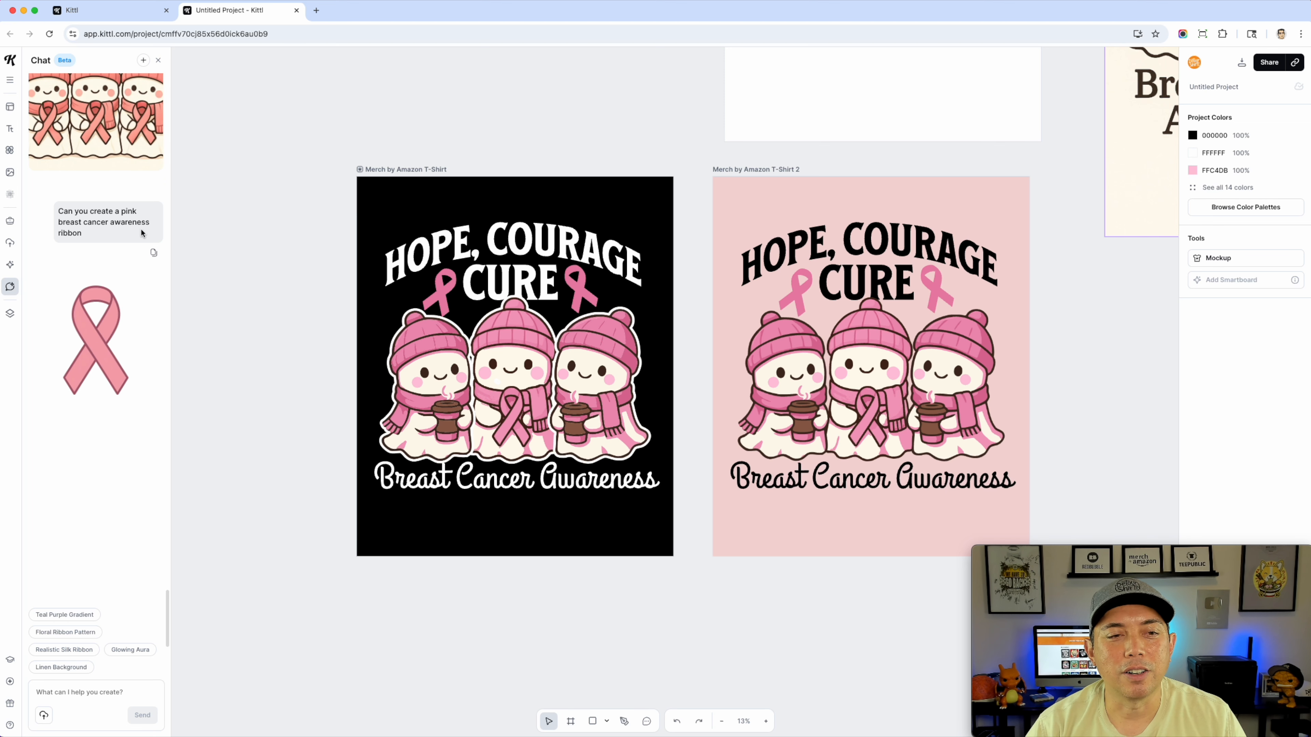
{"action": "mouse_move", "coordinate": [112, 336]}
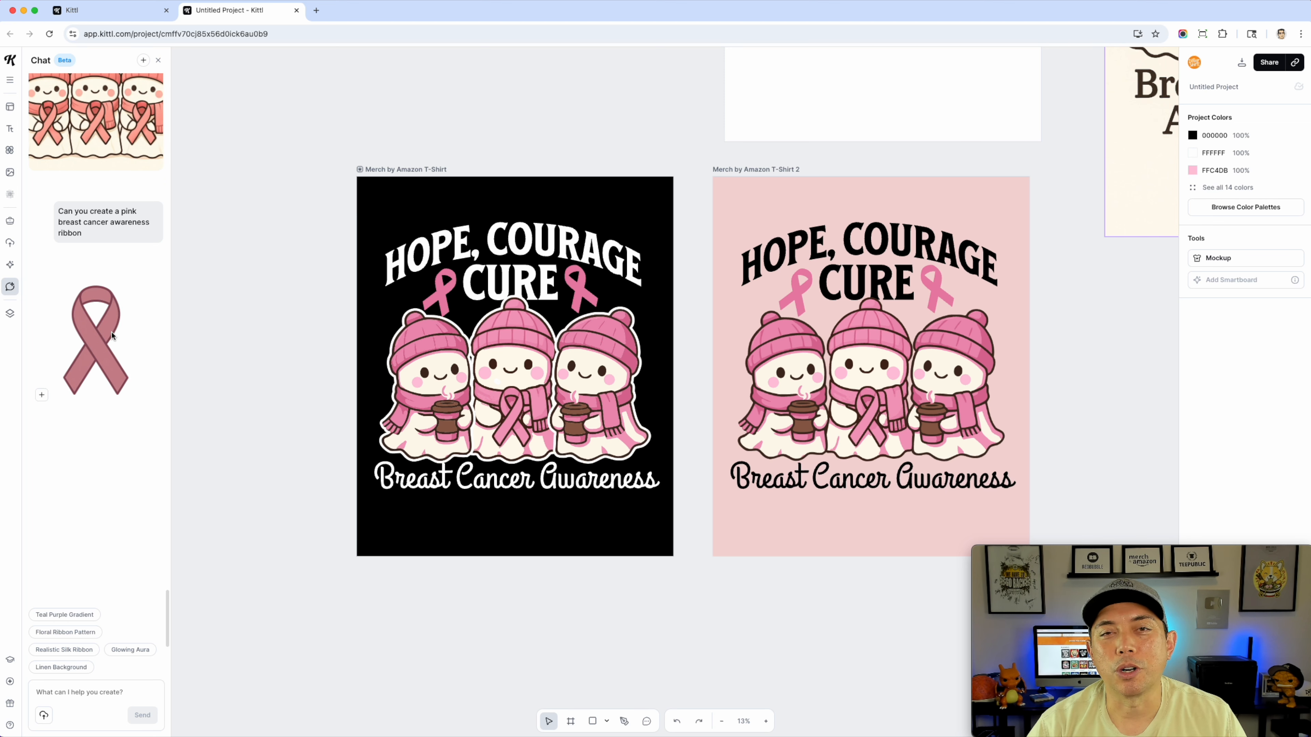